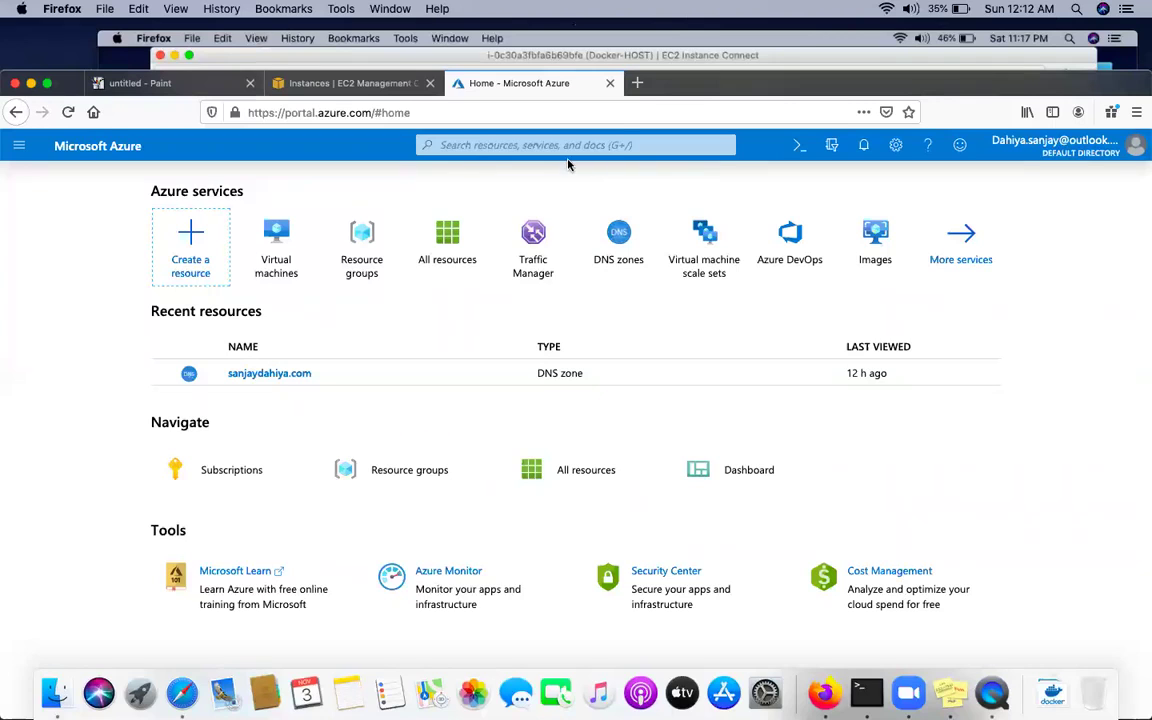
Load google.com in a new Firefox tab
{"action": "left_click", "coordinate": [636, 84]}
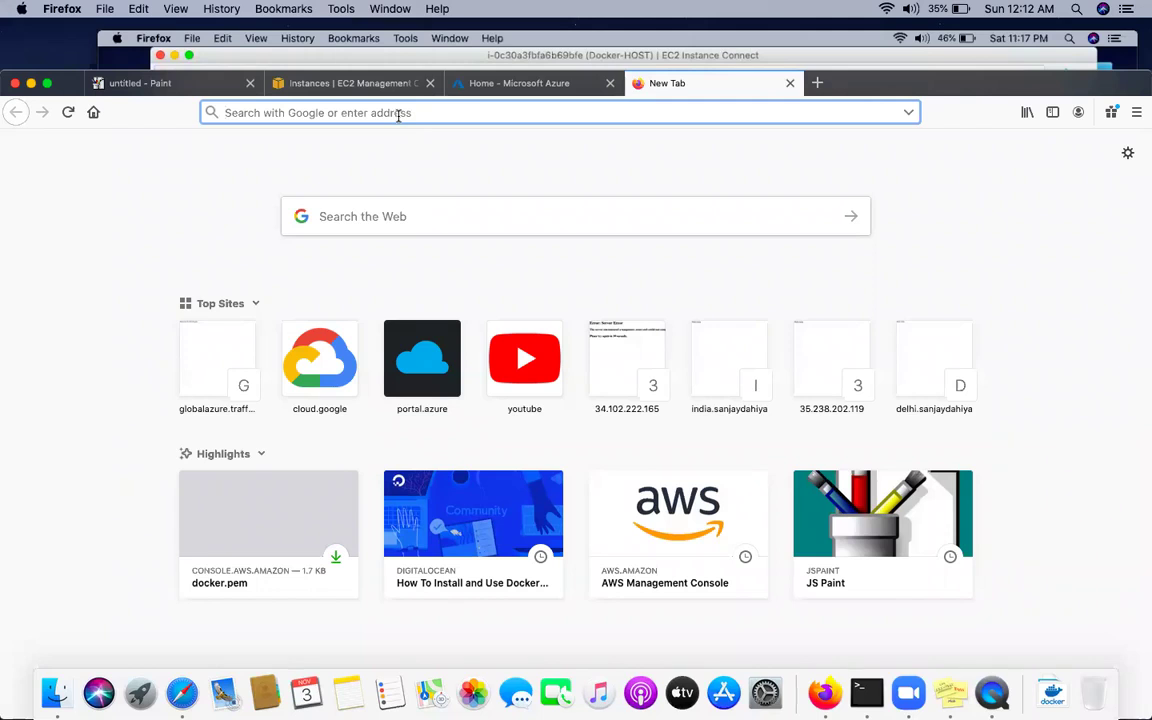
{"action": "type", "text": "google.com/"}
{"action": "key", "text": "Return"}
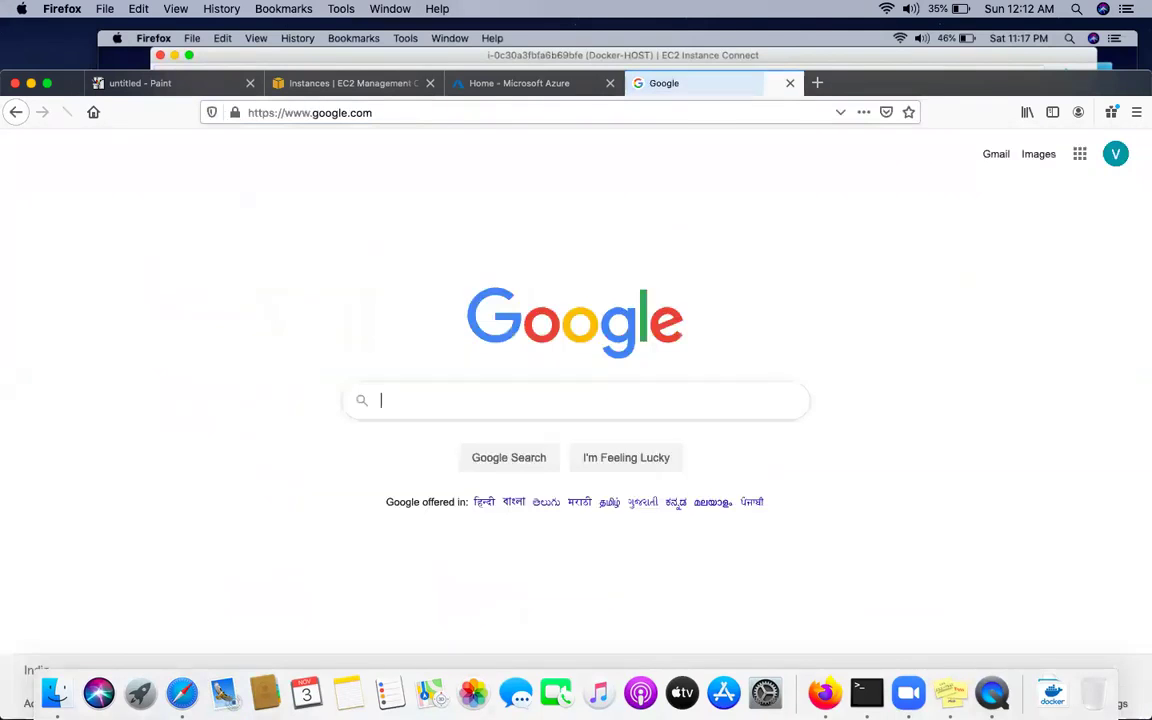
Search Google for 'online ms paint' and open the jspaint.app result
{"action": "left_click", "coordinate": [419, 404]}
{"action": "type", "text": "on"}
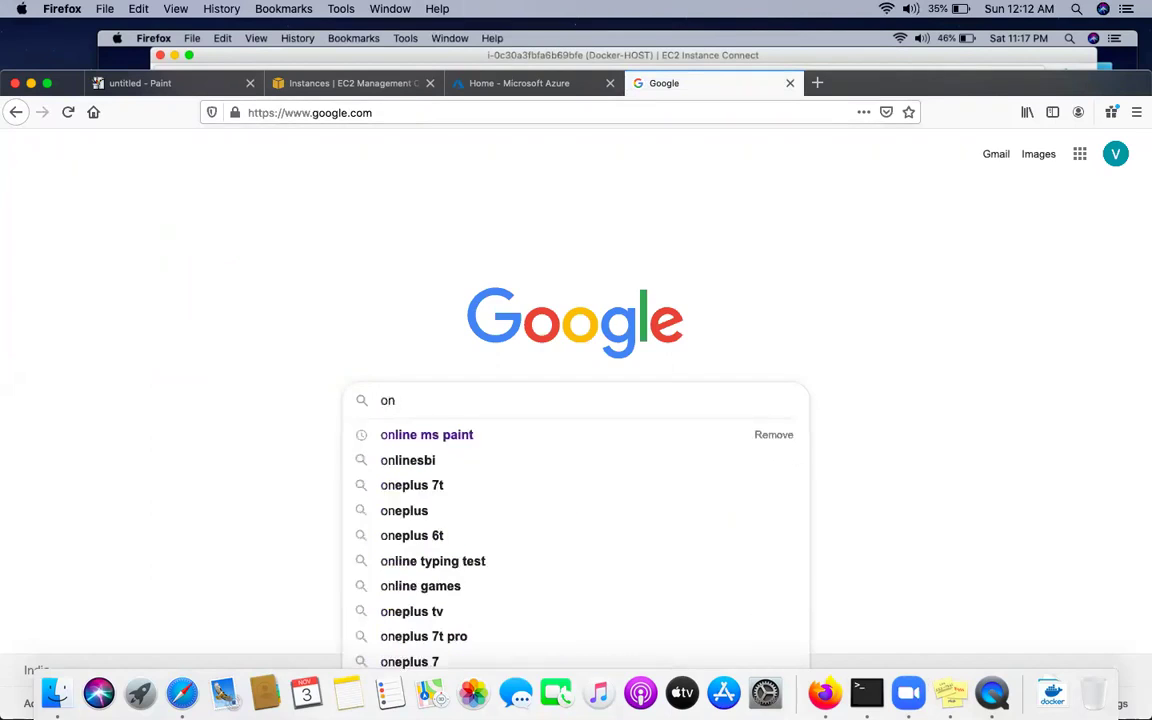
{"action": "key", "text": "Down"}
{"action": "key", "text": "Return"}
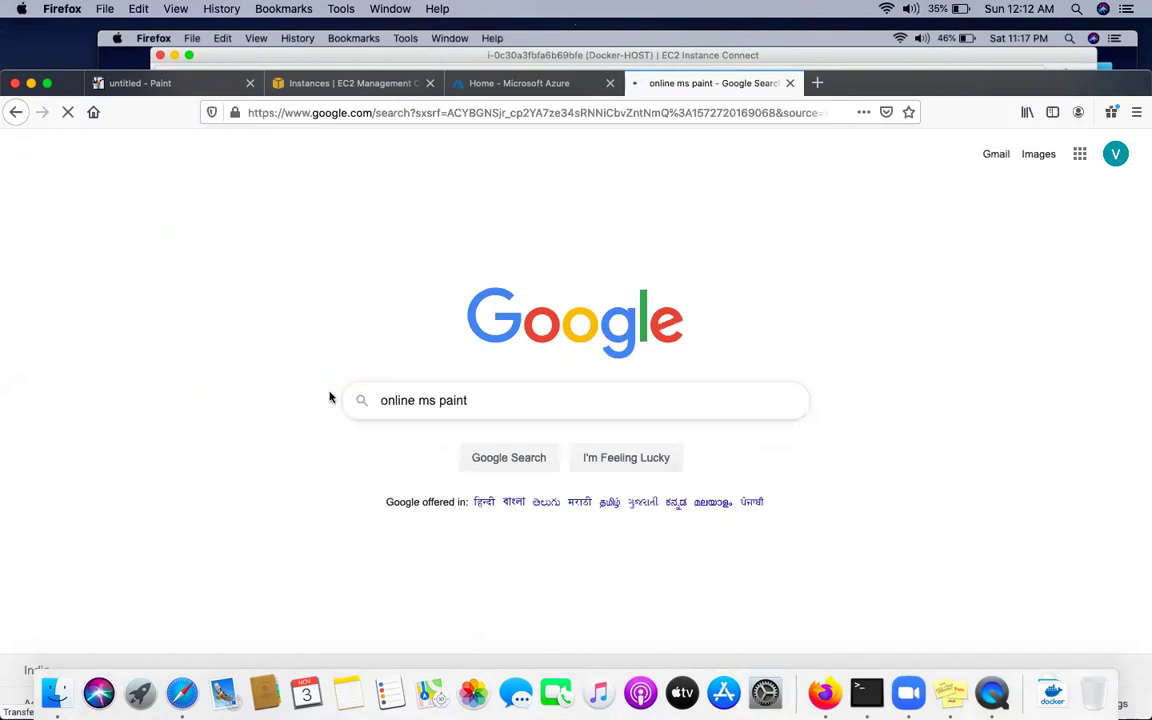
{"action": "left_click", "coordinate": [193, 409]}
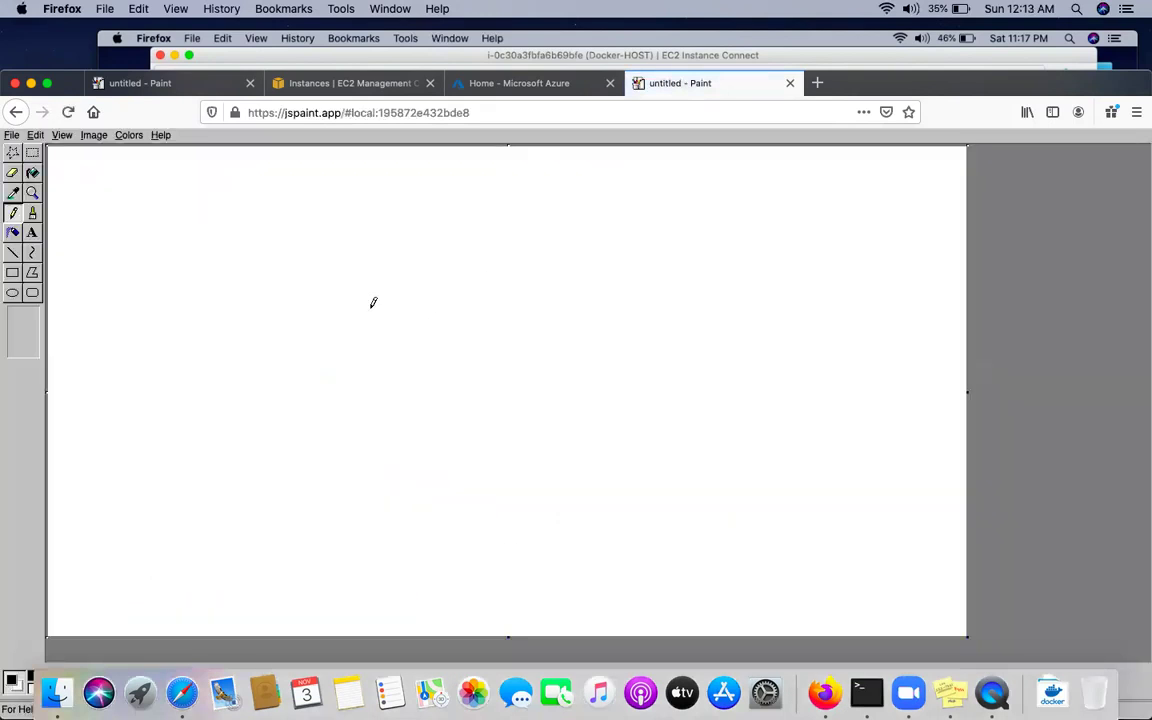
Maximize the browser and write 'NSG Network Security Group' in a text box at the canvas top-left
{"action": "double_click", "coordinate": [855, 84]}
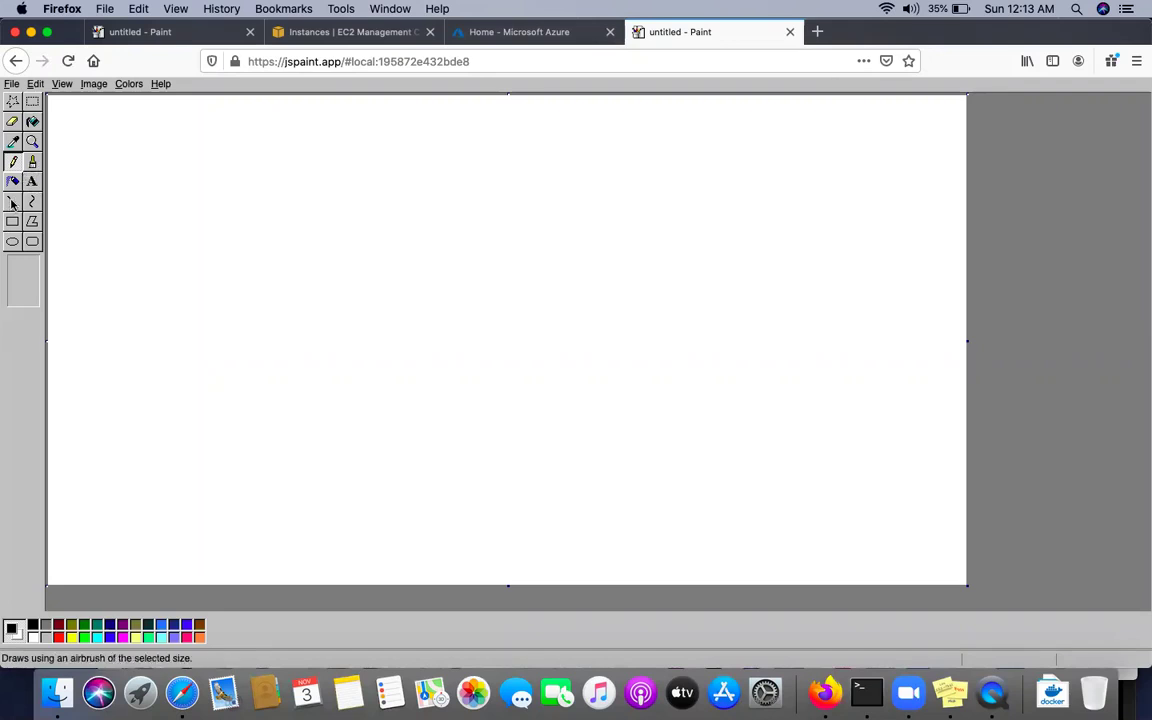
{"action": "left_click", "coordinate": [13, 223]}
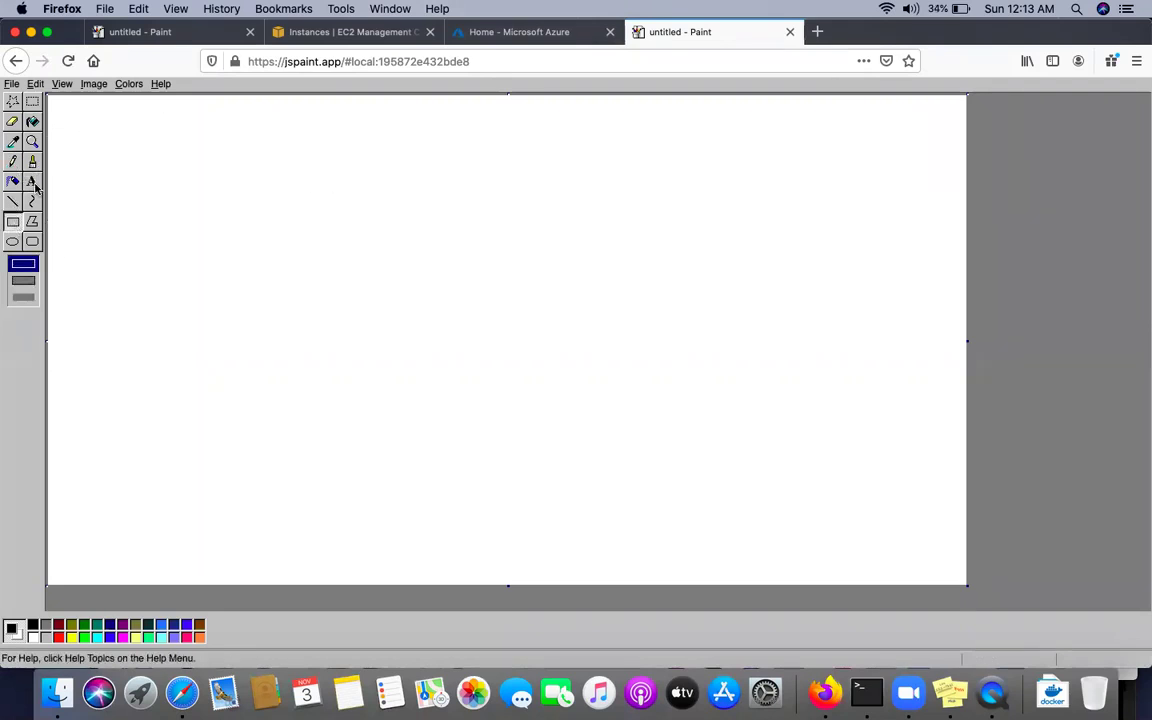
{"action": "left_click", "coordinate": [32, 181]}
{"action": "left_click_drag", "start_coordinate": [56, 101], "coordinate": [161, 143]}
{"action": "type", "text": "NSG Ne"}
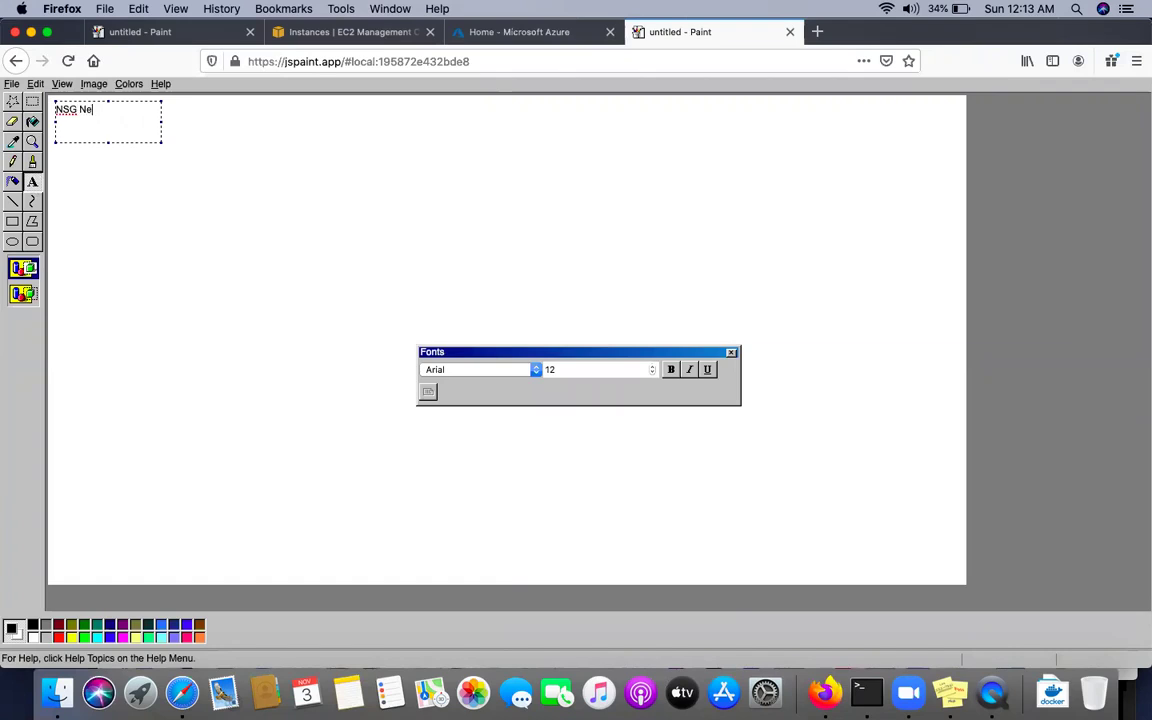
{"action": "type", "text": " Network Security"}
{"action": "left_click_drag", "start_coordinate": [160, 121], "coordinate": [262, 121]}
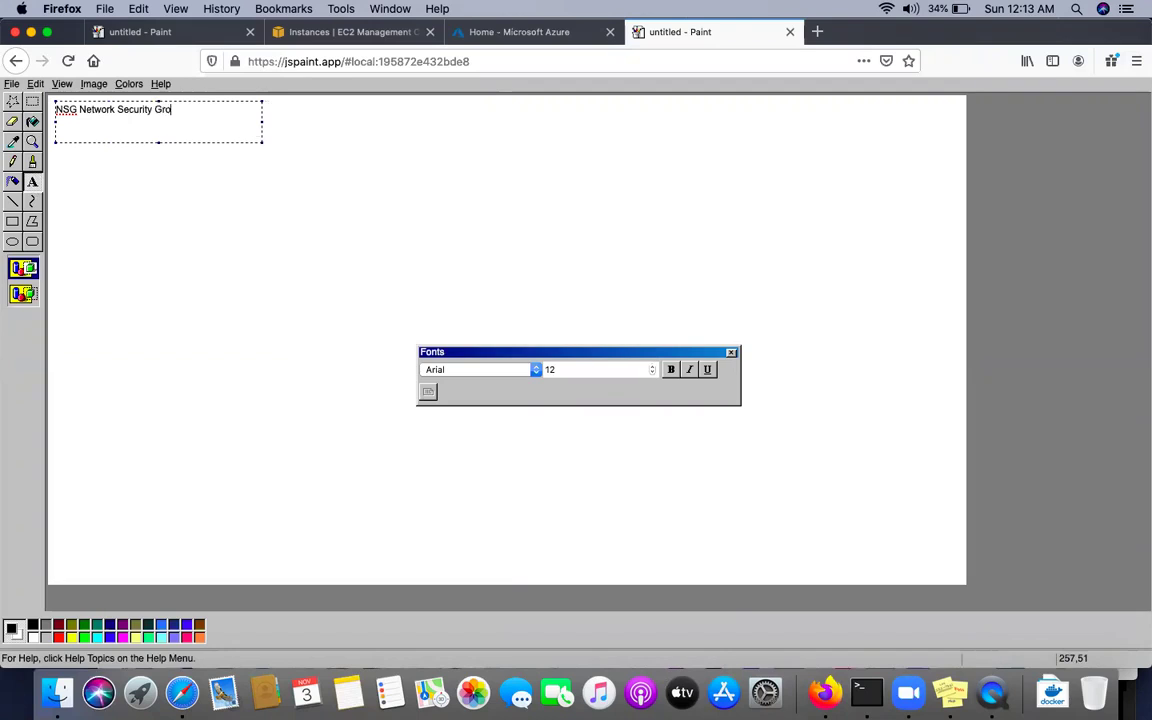
{"action": "left_click", "coordinate": [216, 183]}
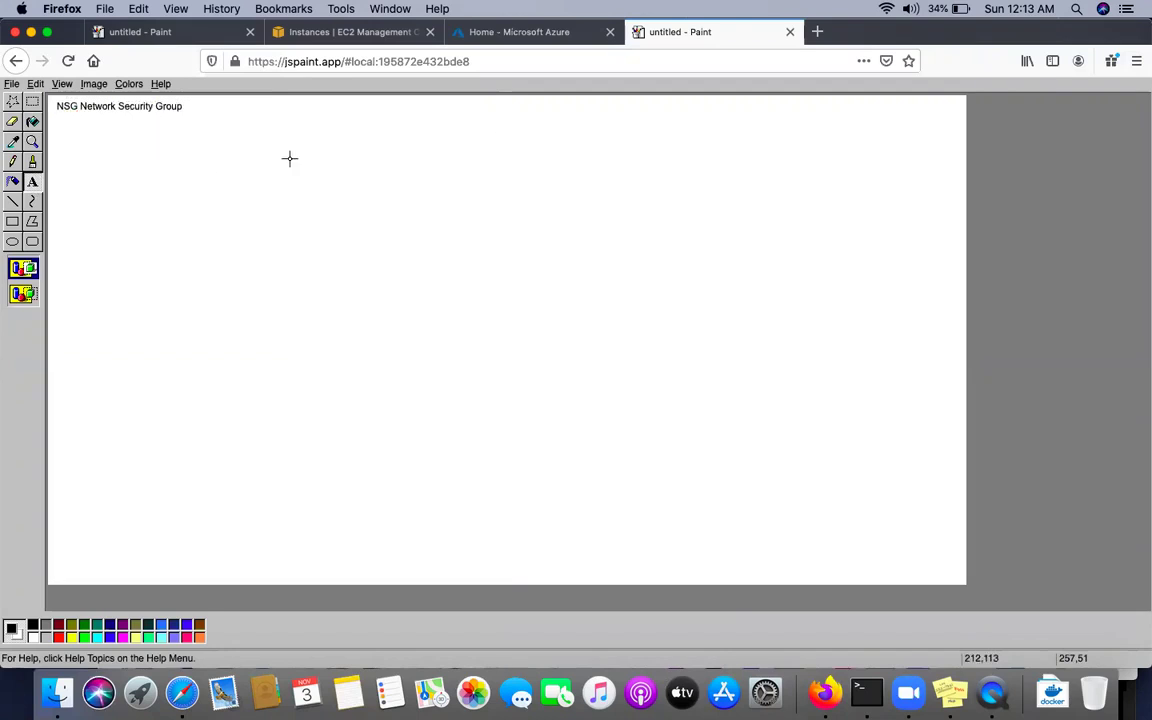
Draw a box near the top centre, try a 'Vnet-10.0.0.0/16' label, then undo it
{"action": "left_click", "coordinate": [15, 225]}
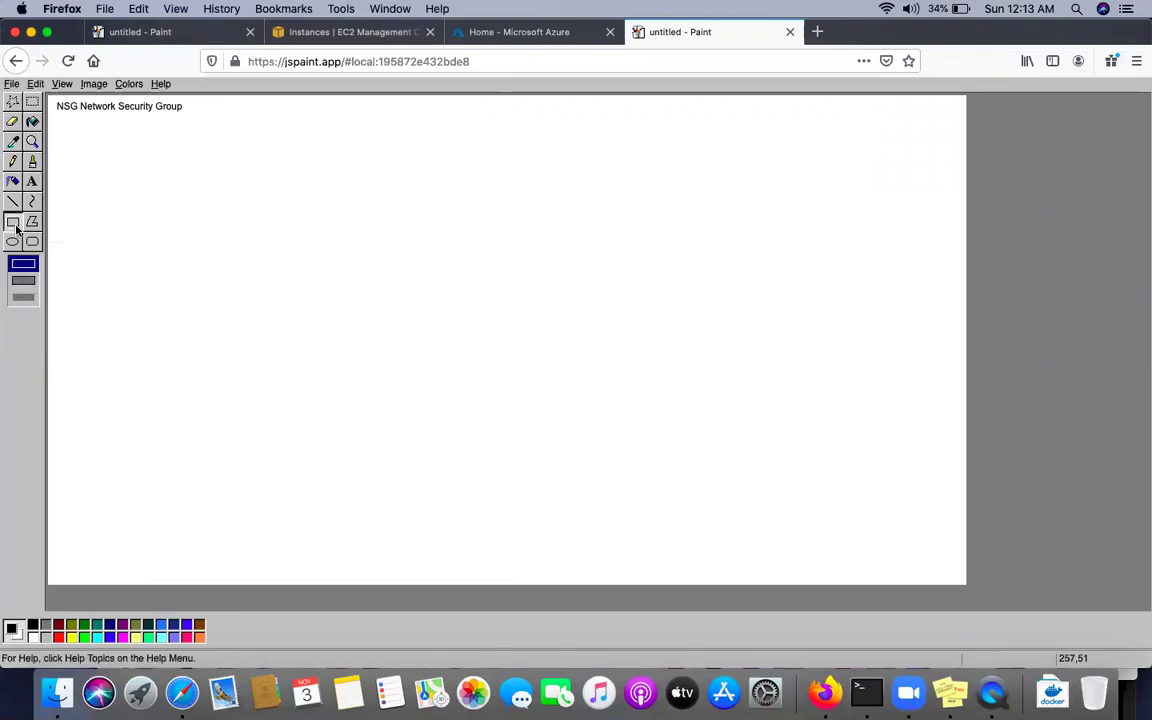
{"action": "mouse_move", "coordinate": [400, 189]}
{"action": "left_mouse_down"}
{"action": "mouse_move", "coordinate": [452, 220]}
{"action": "mouse_move", "coordinate": [485, 220]}
{"action": "left_mouse_up"}
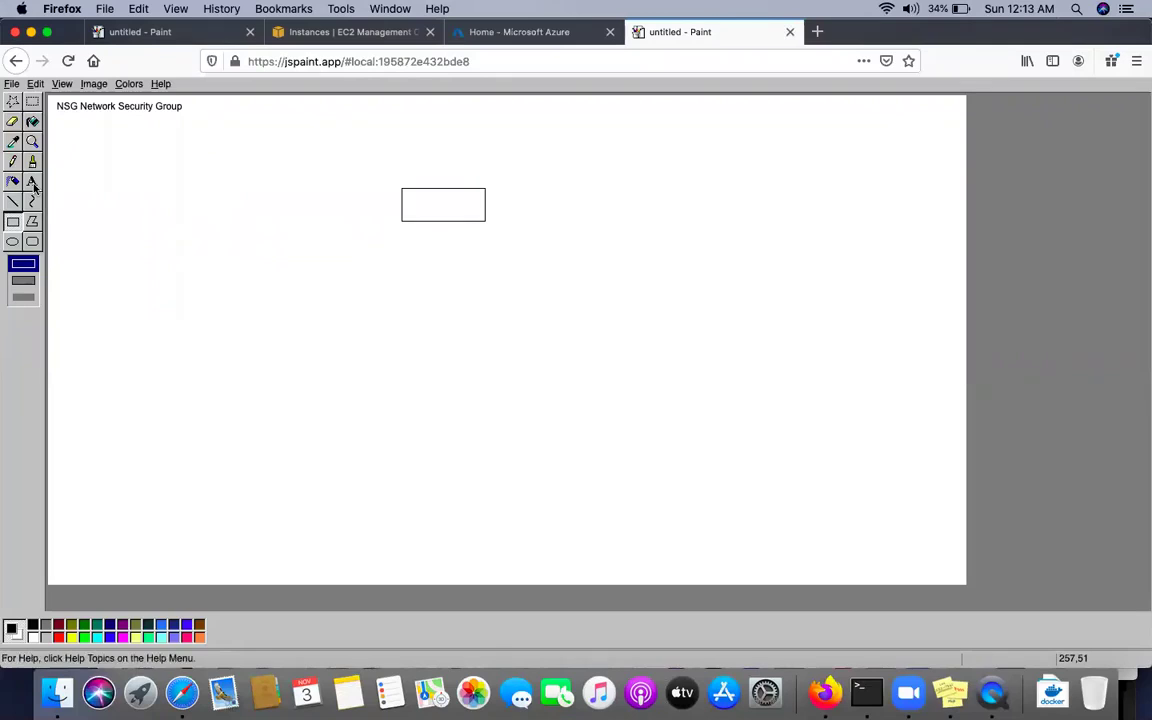
{"action": "left_click", "coordinate": [33, 183]}
{"action": "left_click_drag", "start_coordinate": [406, 190], "coordinate": [474, 215]}
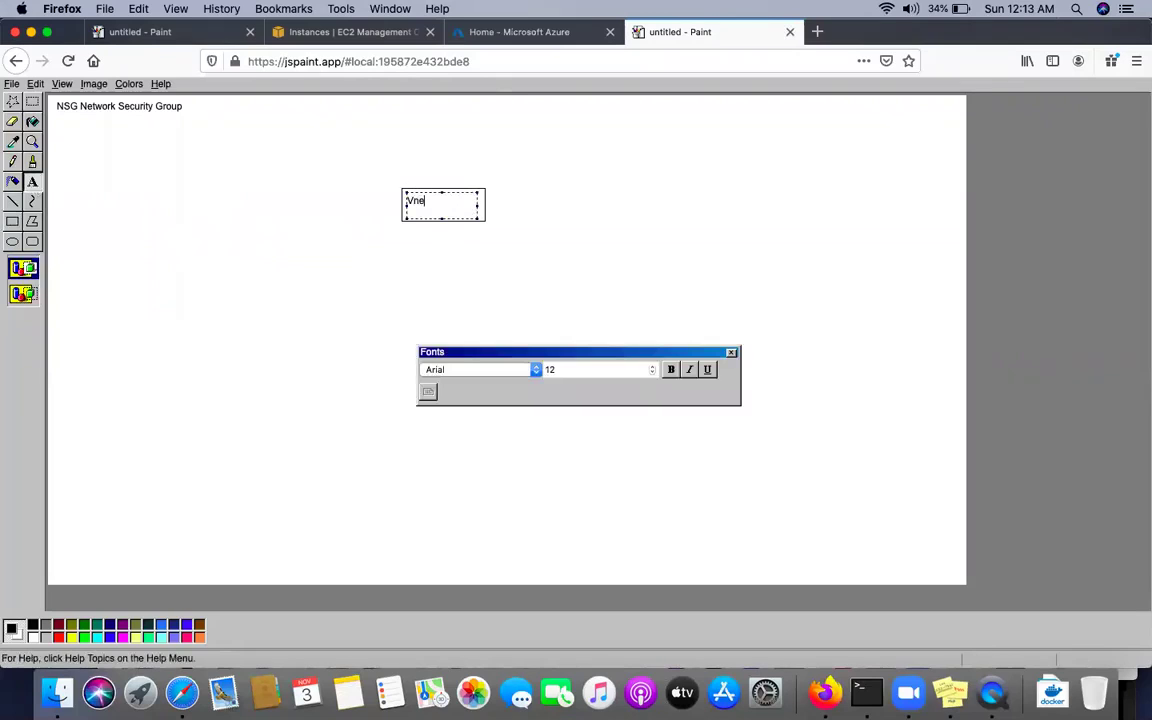
{"action": "type", "text": "Vnet-10.0.0.0/16"}
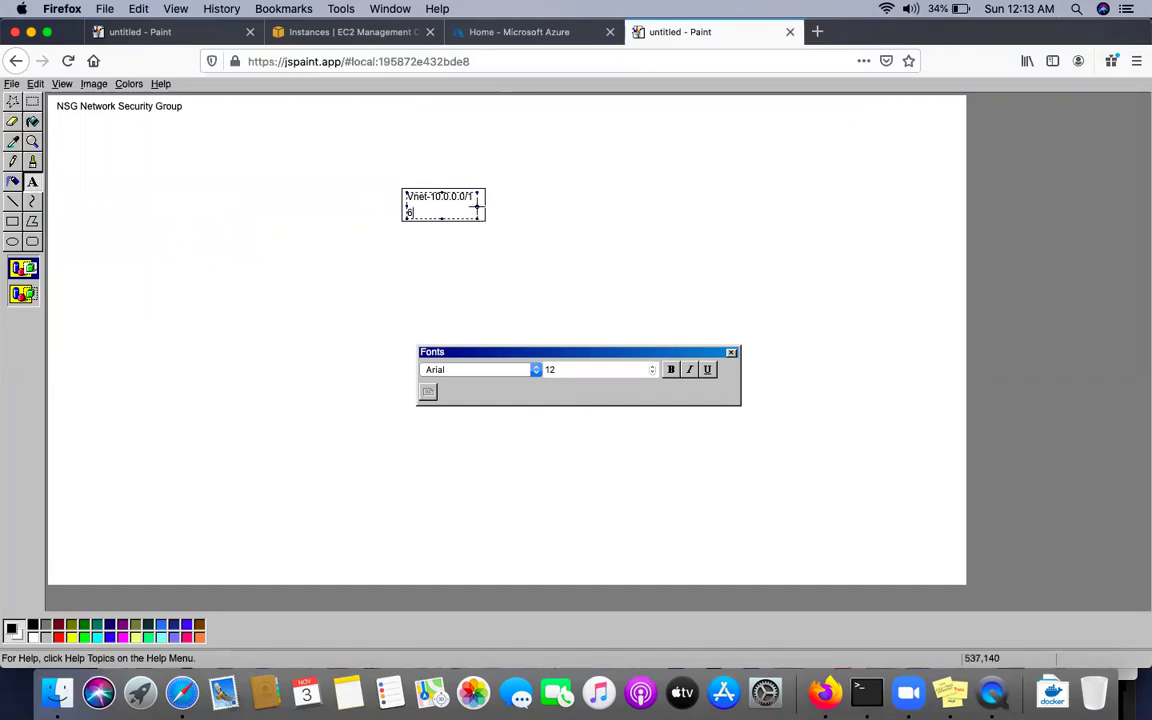
{"action": "left_click", "coordinate": [479, 206]}
{"action": "left_click", "coordinate": [488, 204]}
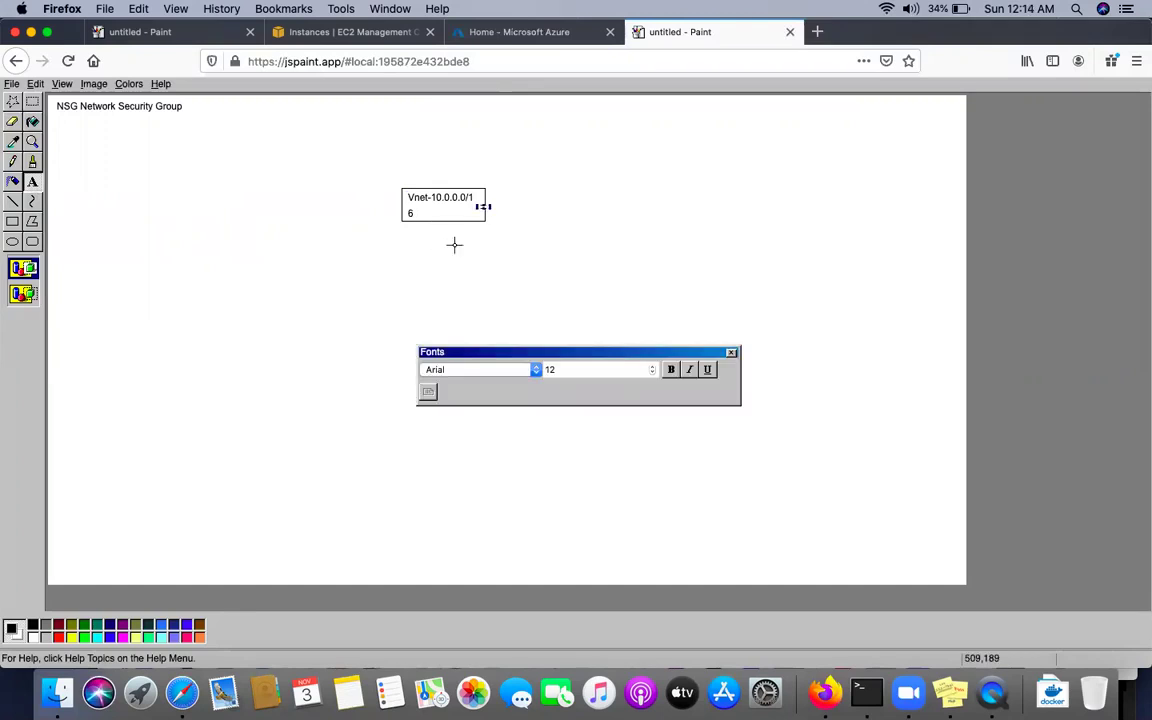
{"action": "left_click", "coordinate": [435, 240]}
{"action": "key", "text": "ctrl+z"}
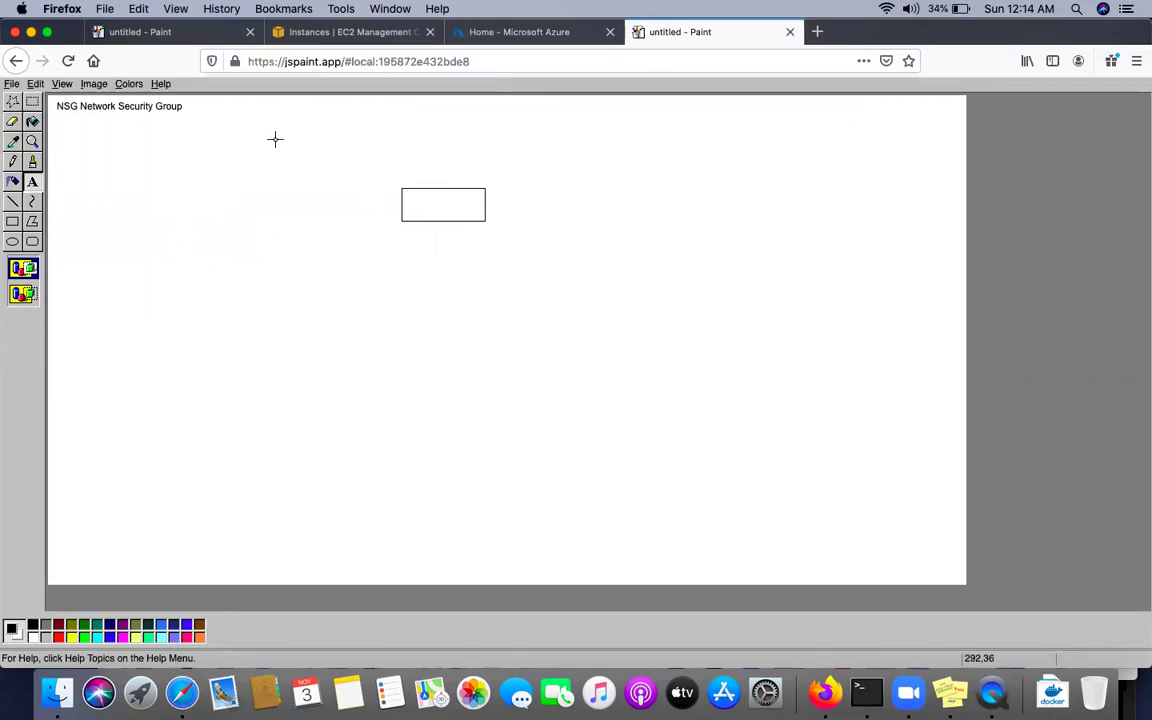
Label the box '10.0.0.0/16' inside and 'Vnet' just above it
{"action": "left_click", "coordinate": [32, 184]}
{"action": "left_click_drag", "start_coordinate": [404, 191], "coordinate": [485, 219]}
{"action": "type", "text": "10"}
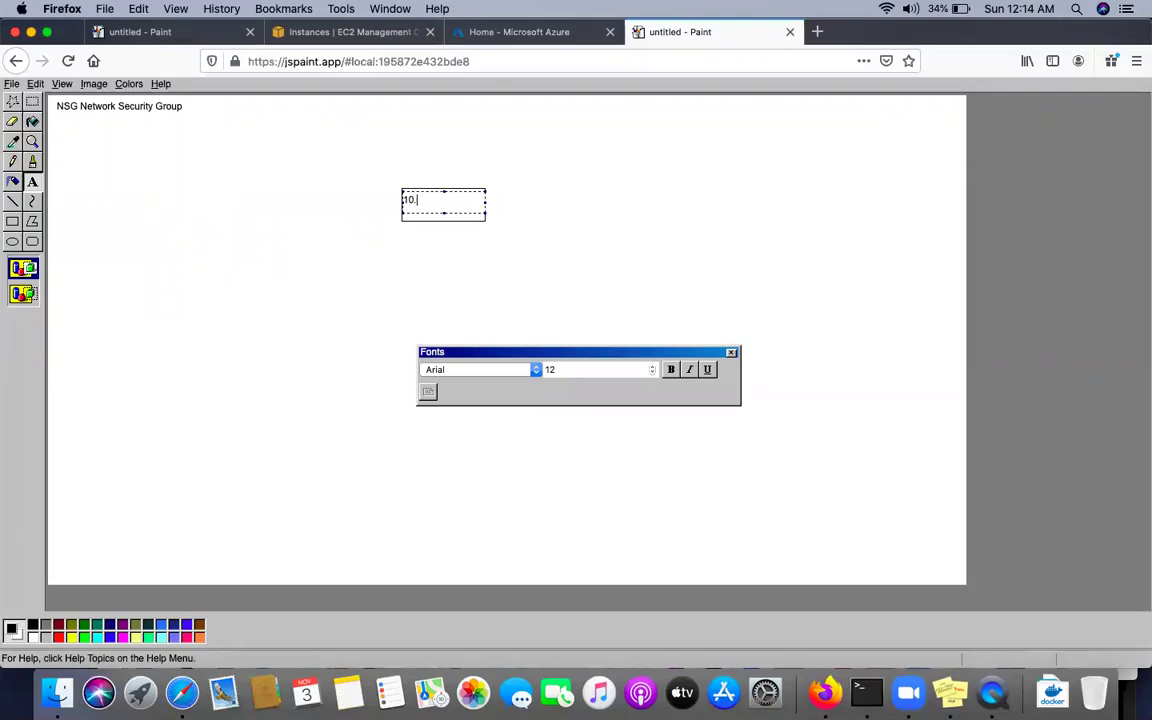
{"action": "type", "text": ".0.0.0/16"}
{"action": "left_click", "coordinate": [450, 252]}
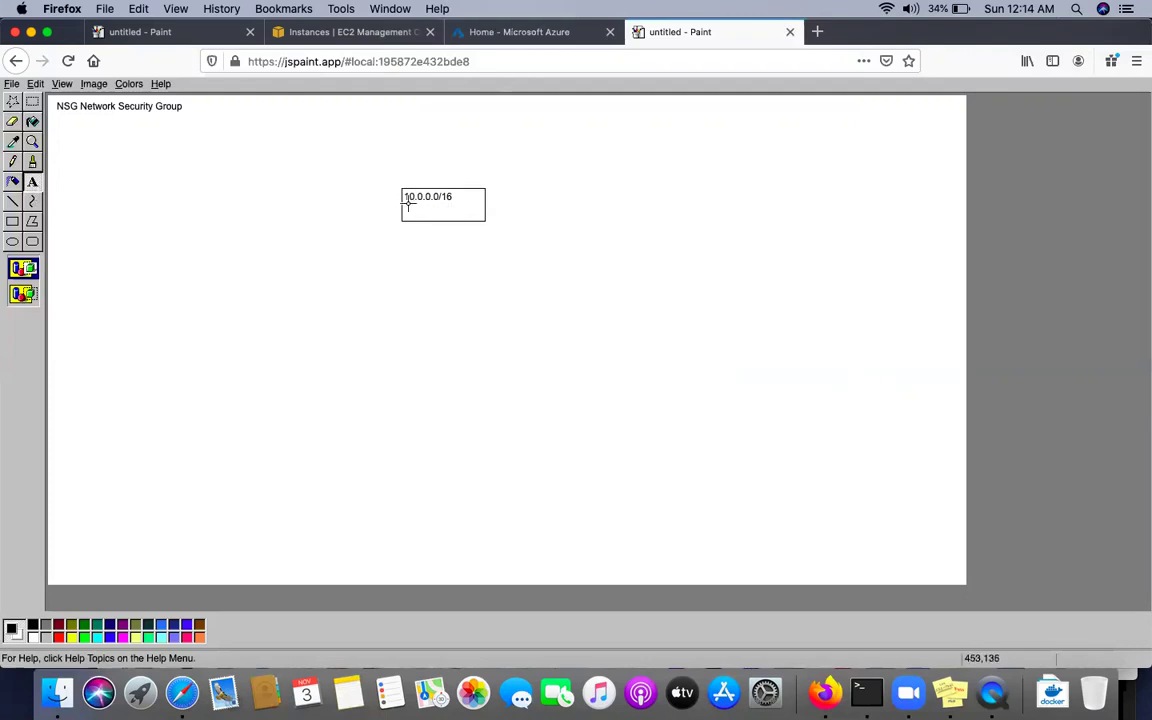
{"action": "left_click_drag", "start_coordinate": [402, 168], "coordinate": [472, 187]}
{"action": "type", "text": "M"}
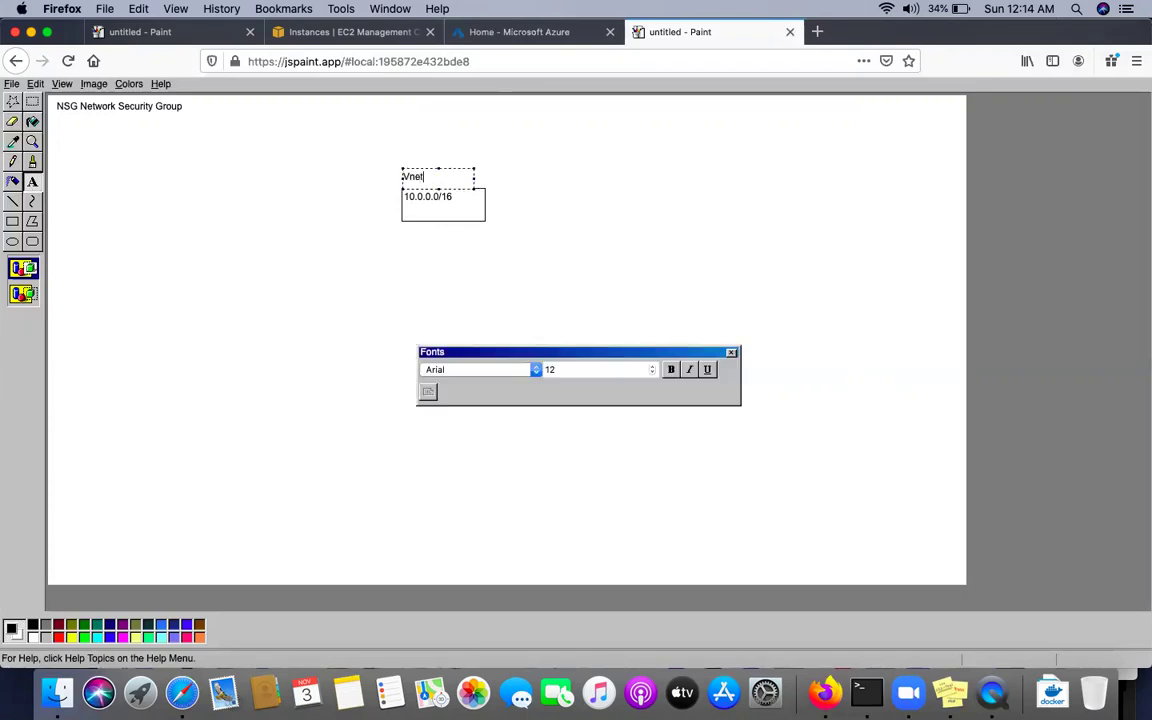
{"action": "left_click", "coordinate": [529, 229]}
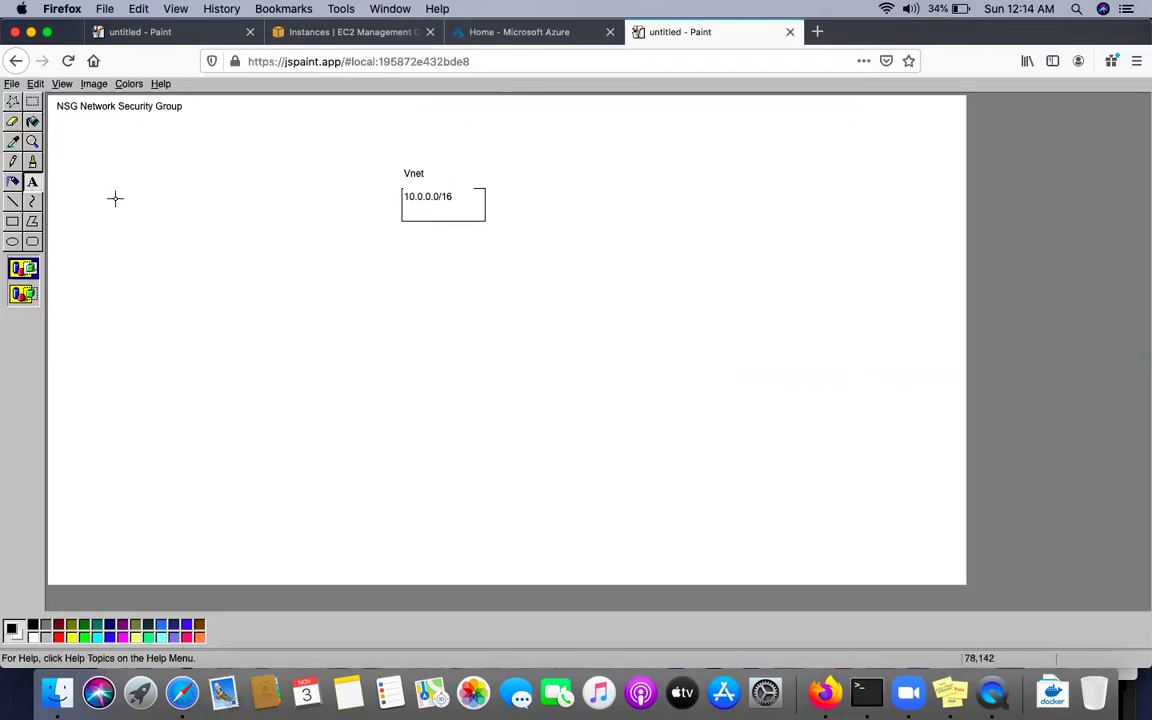
Draw a tall subnet box and a small VM box below the Vnet, joined by connector lines
{"action": "left_click", "coordinate": [12, 224]}
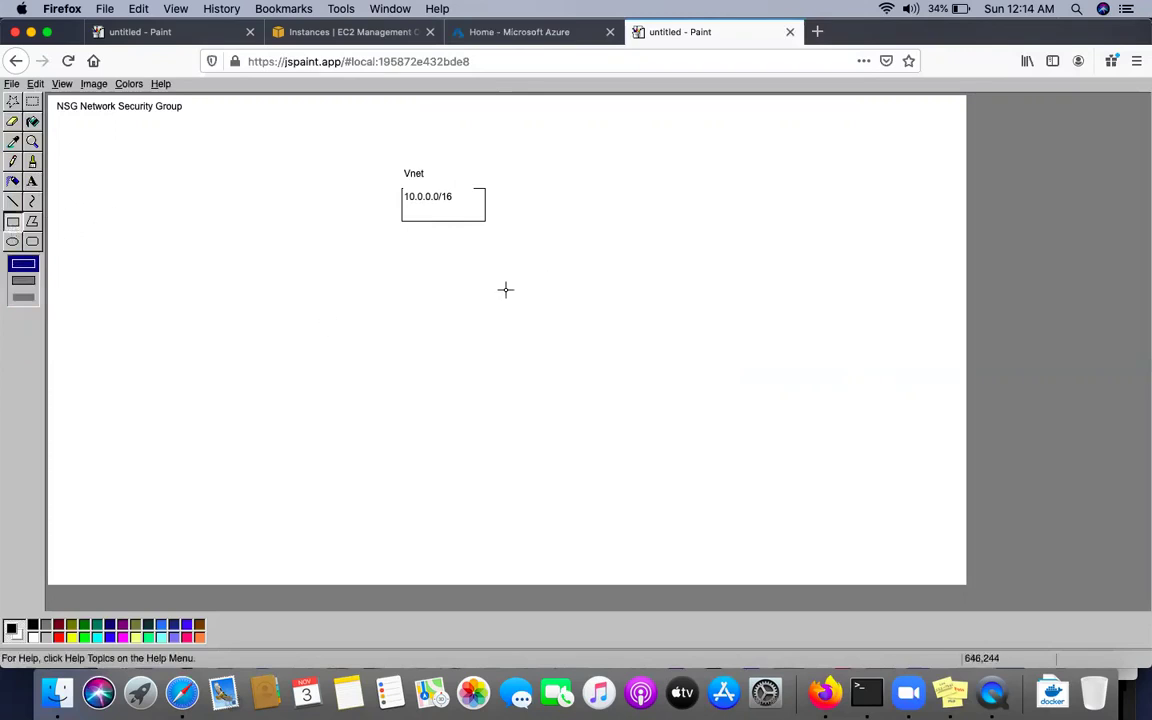
{"action": "left_click_drag", "start_coordinate": [430, 264], "coordinate": [460, 334]}
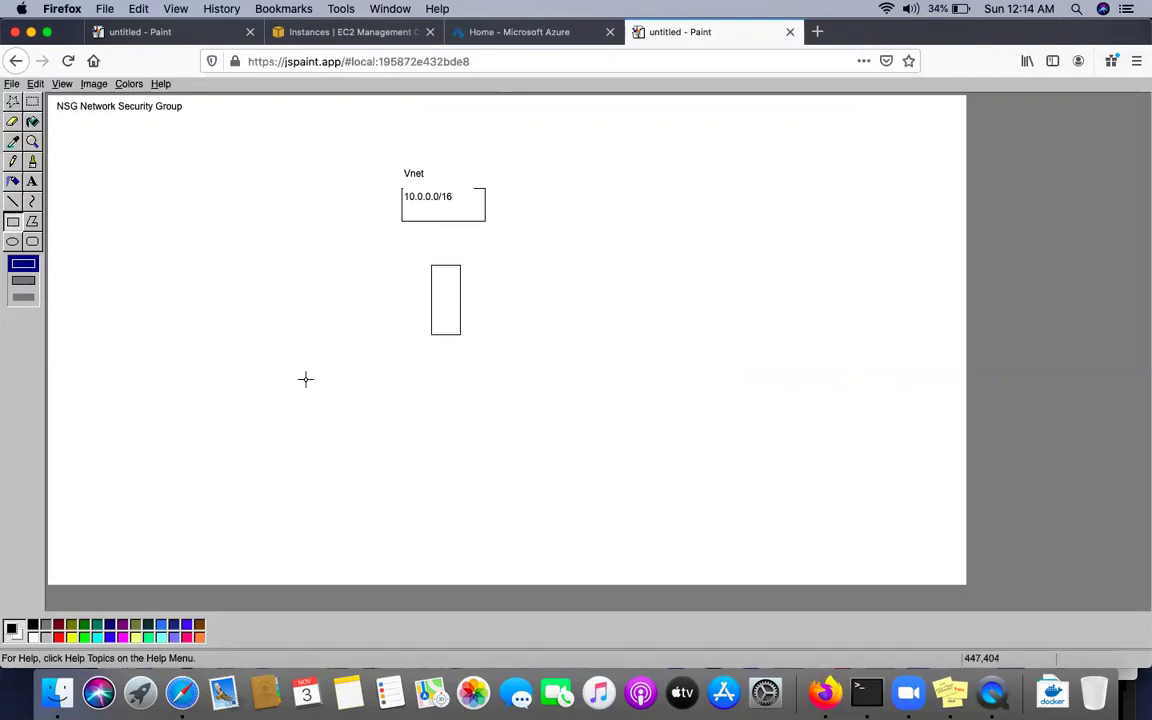
{"action": "left_click_drag", "start_coordinate": [455, 398], "coordinate": [497, 427]}
{"action": "left_click", "coordinate": [13, 202]}
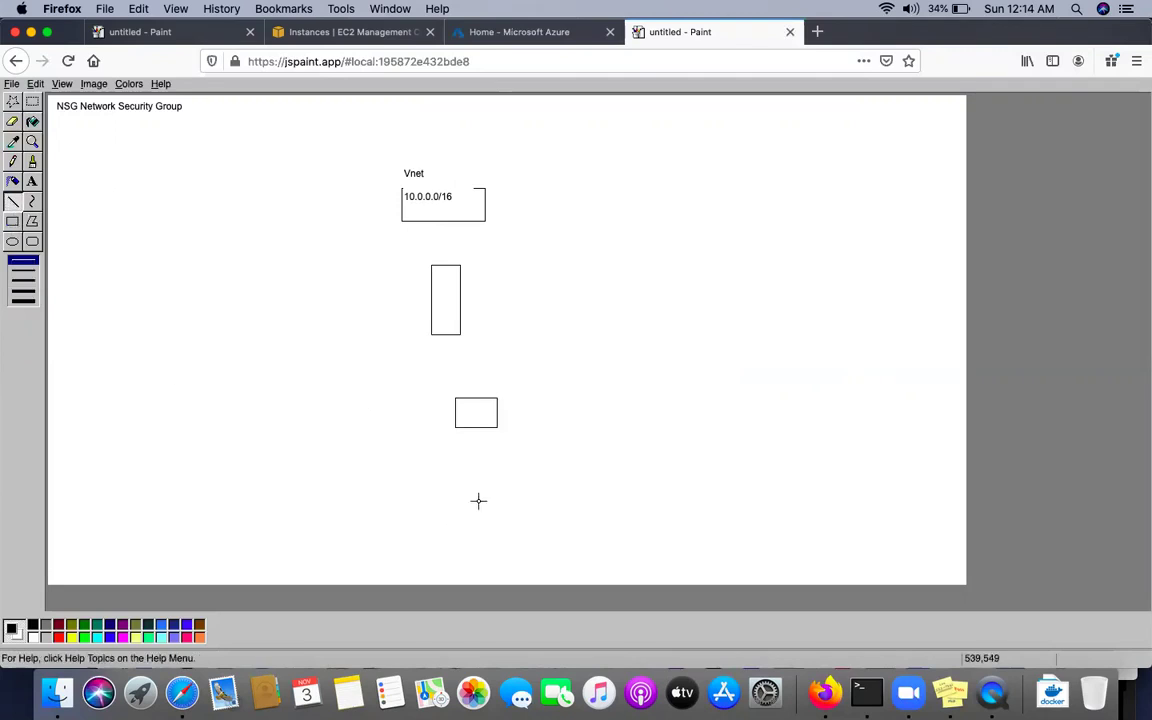
{"action": "mouse_move", "coordinate": [462, 447]}
{"action": "left_mouse_down"}
{"action": "mouse_move", "coordinate": [473, 428]}
{"action": "mouse_move", "coordinate": [480, 440]}
{"action": "mouse_move", "coordinate": [472, 431]}
{"action": "left_mouse_up"}
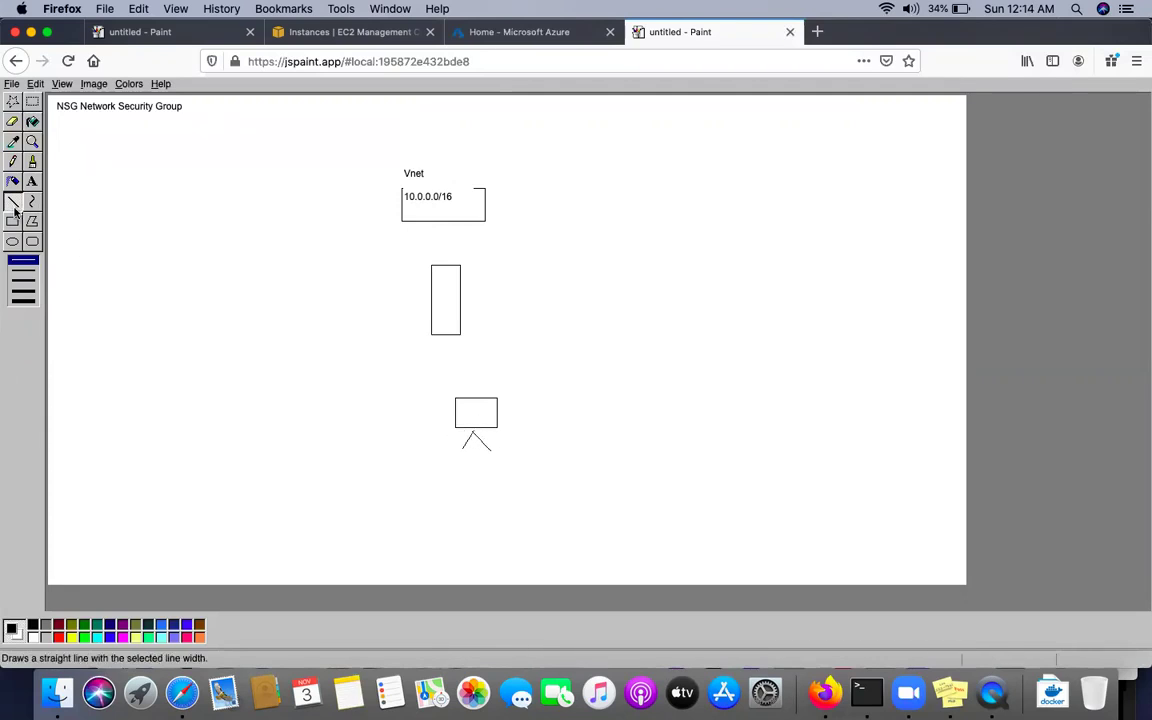
{"action": "left_click_drag", "start_coordinate": [466, 394], "coordinate": [451, 336]}
{"action": "left_click_drag", "start_coordinate": [443, 264], "coordinate": [443, 221]}
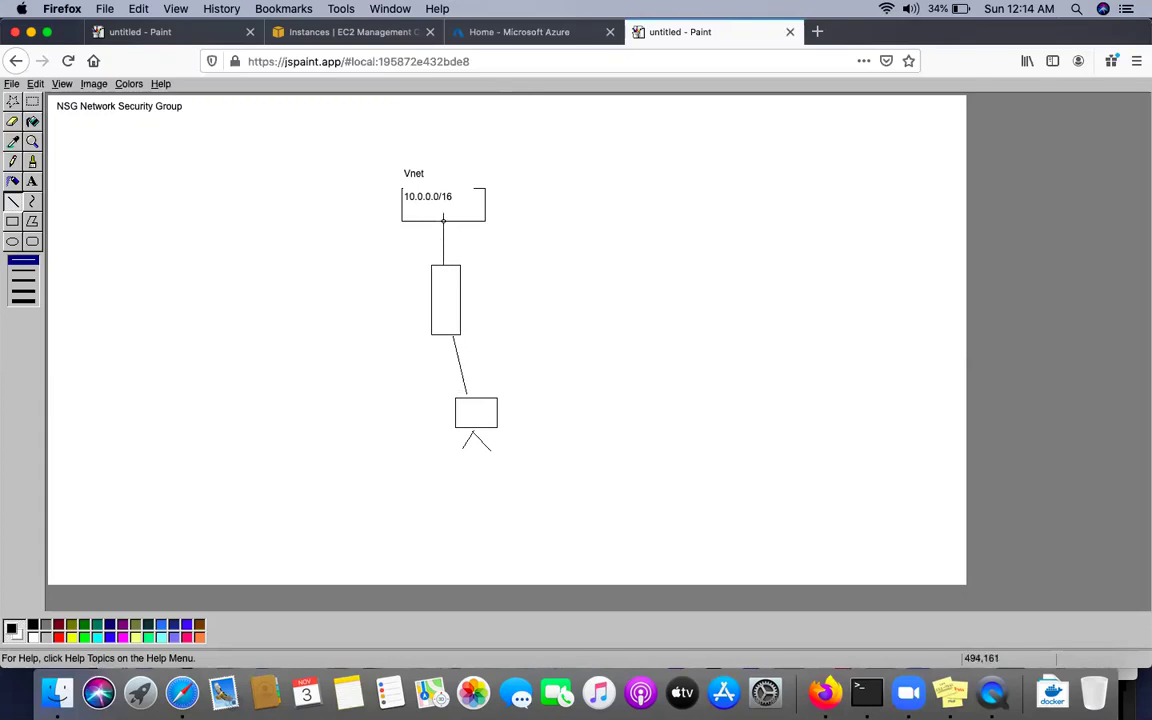
Label the tall box '10.0.0.0/24' and the small box '10.0.0.12'
{"action": "left_click", "coordinate": [33, 184]}
{"action": "left_click_drag", "start_coordinate": [468, 257], "coordinate": [545, 283]}
{"action": "type", "text": "10.0.0.0/24"}
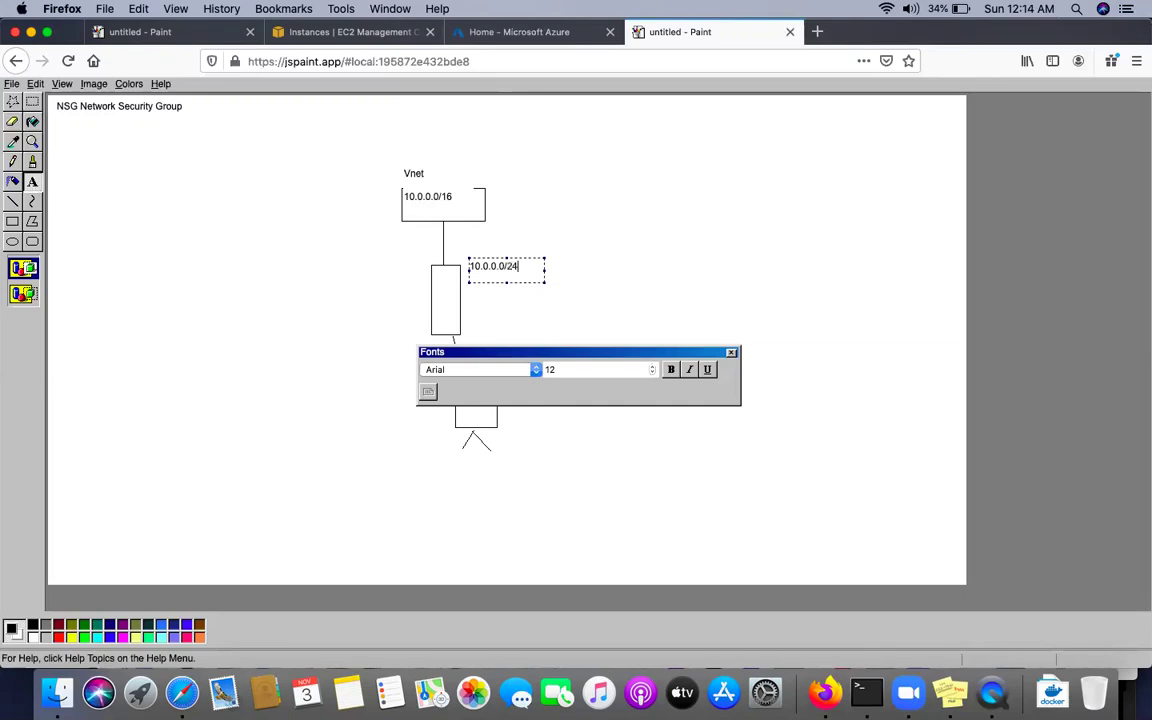
{"action": "left_click", "coordinate": [541, 415]}
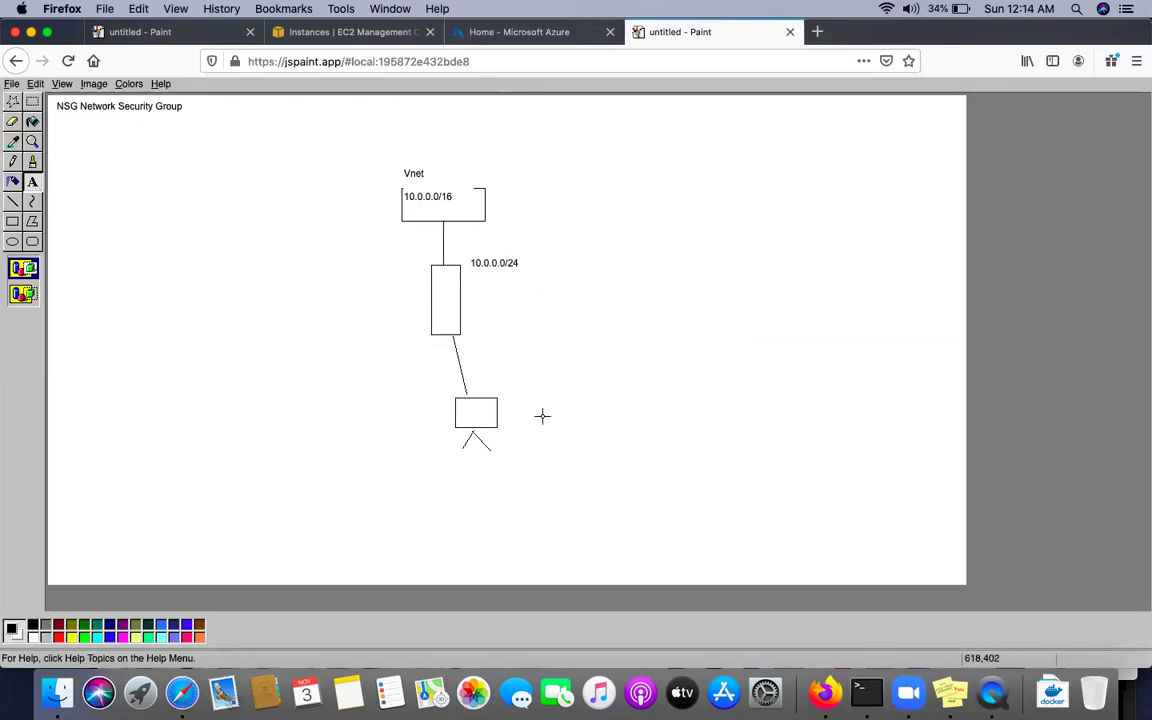
{"action": "left_click_drag", "start_coordinate": [505, 404], "coordinate": [562, 424]}
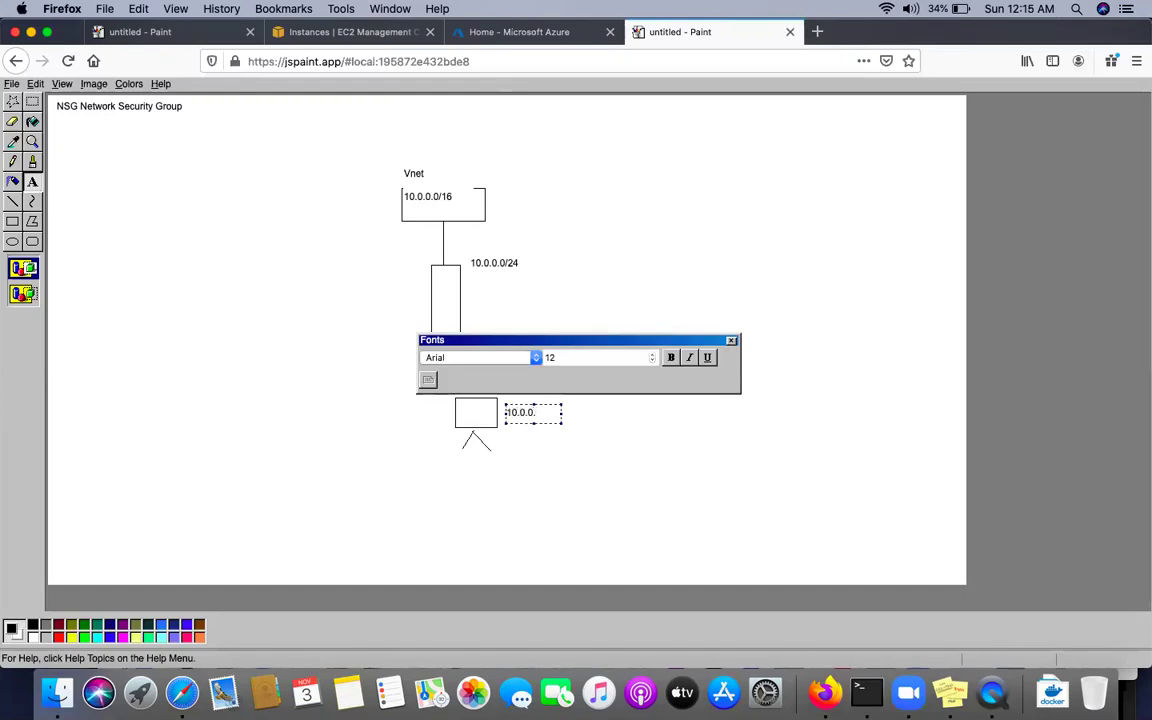
{"action": "left_click", "coordinate": [581, 465]}
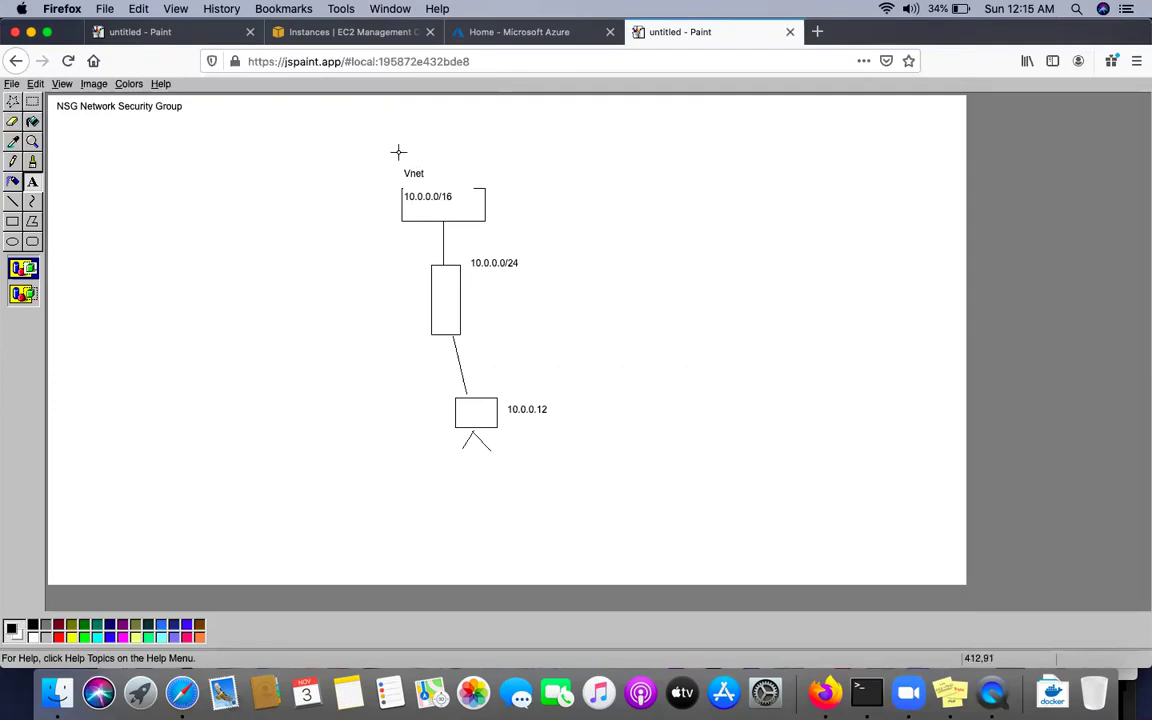
Draw a crossed circle beside the Vnet label and caption it '102.12.34.12'
{"action": "left_click", "coordinate": [12, 242]}
{"action": "left_click_drag", "start_coordinate": [516, 155], "coordinate": [551, 186]}
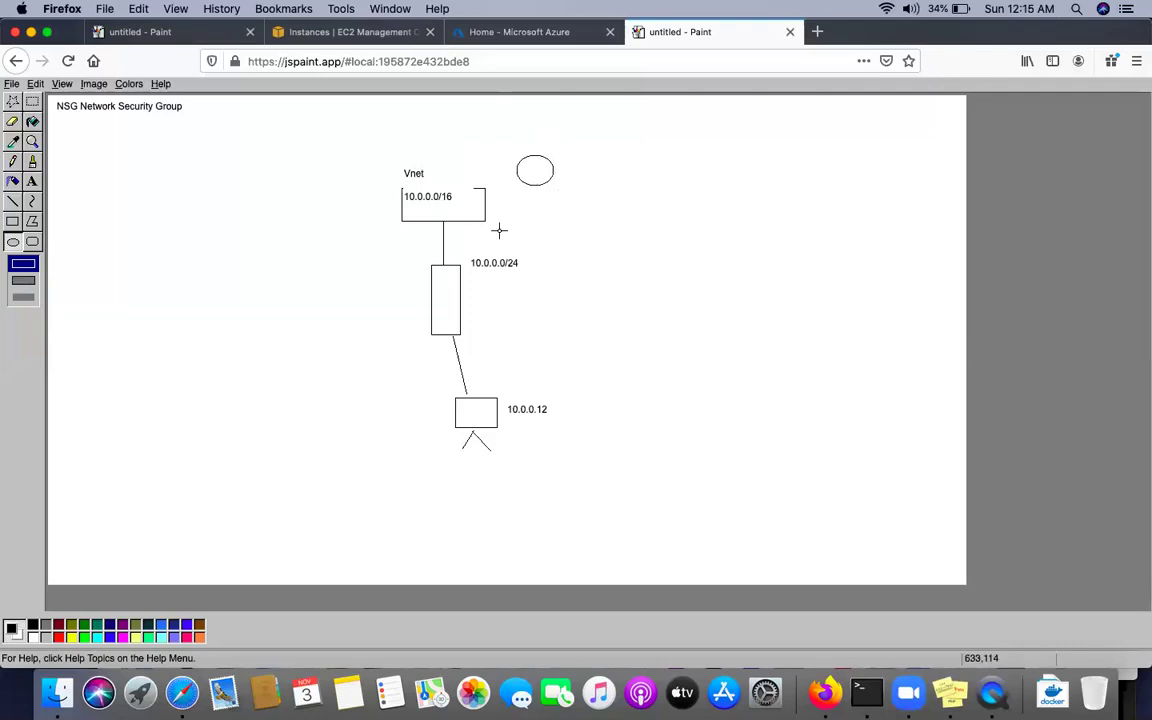
{"action": "left_click", "coordinate": [12, 202]}
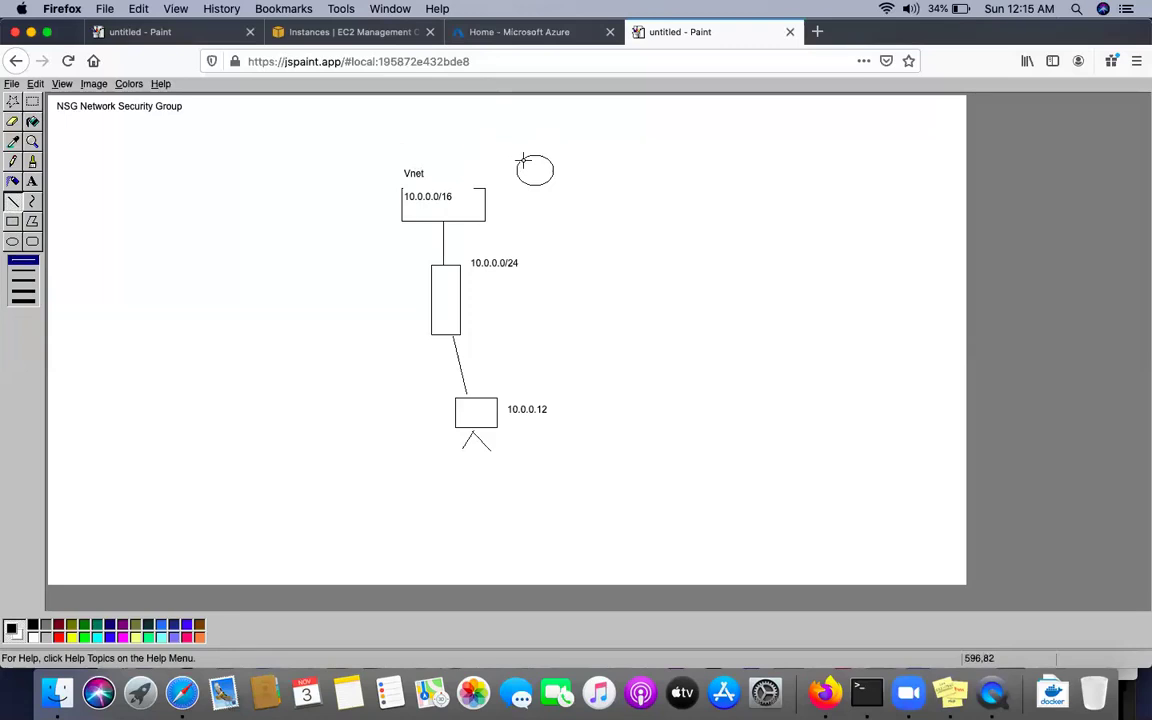
{"action": "mouse_move", "coordinate": [522, 159]}
{"action": "left_mouse_down"}
{"action": "mouse_move", "coordinate": [550, 183]}
{"action": "mouse_move", "coordinate": [534, 170]}
{"action": "mouse_move", "coordinate": [546, 157]}
{"action": "mouse_move", "coordinate": [406, 170]}
{"action": "mouse_move", "coordinate": [430, 172]}
{"action": "left_mouse_up"}
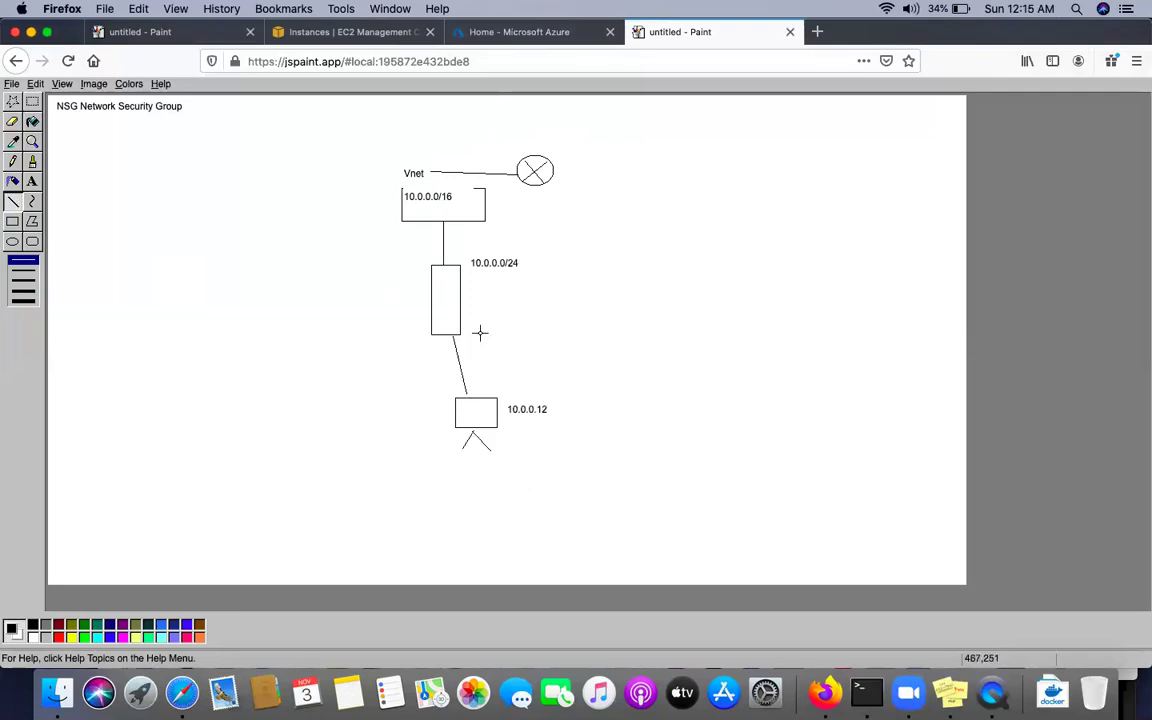
{"action": "left_click", "coordinate": [32, 181]}
{"action": "left_click_drag", "start_coordinate": [532, 122], "coordinate": [615, 146]}
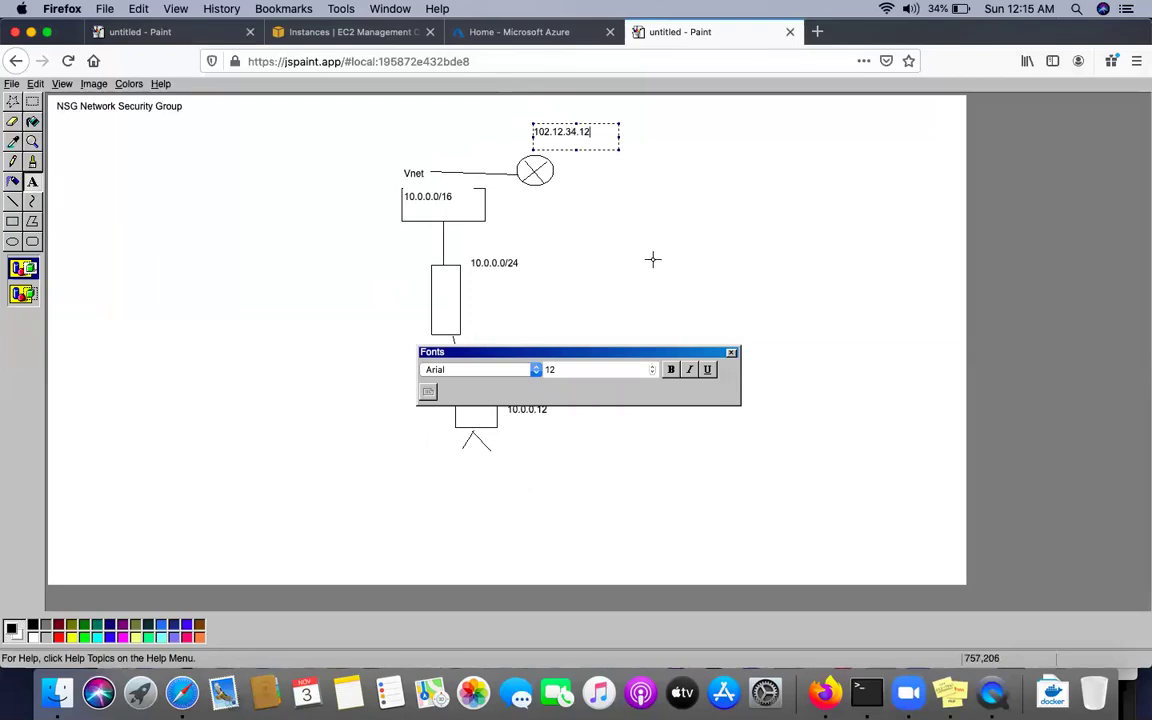
{"action": "left_click", "coordinate": [559, 123]}
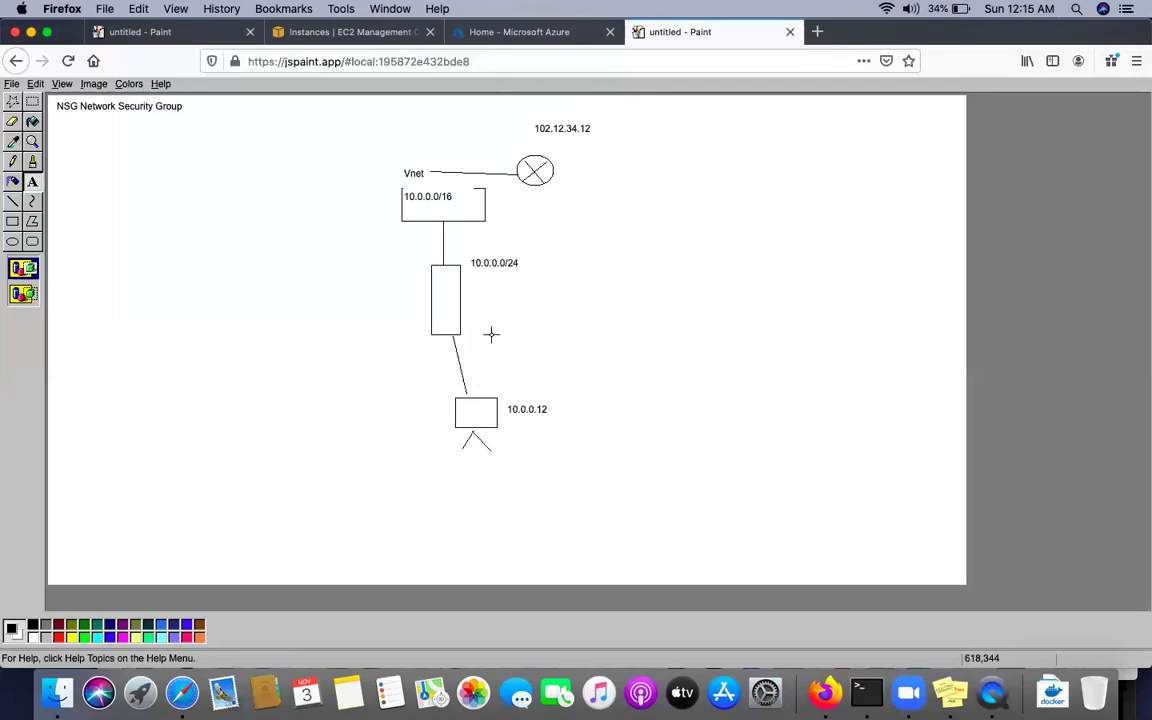
Run a line from the circle to a new ellipse labelled 'Internet'
{"action": "left_click", "coordinate": [12, 201]}
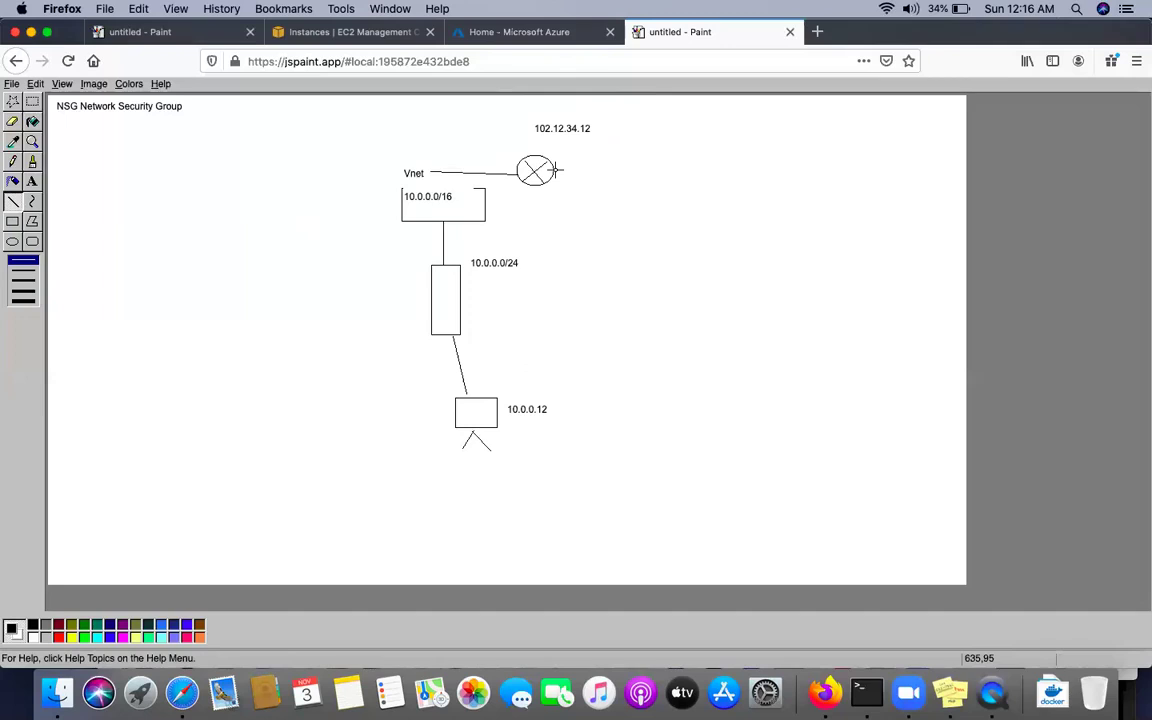
{"action": "left_click_drag", "start_coordinate": [556, 171], "coordinate": [642, 201]}
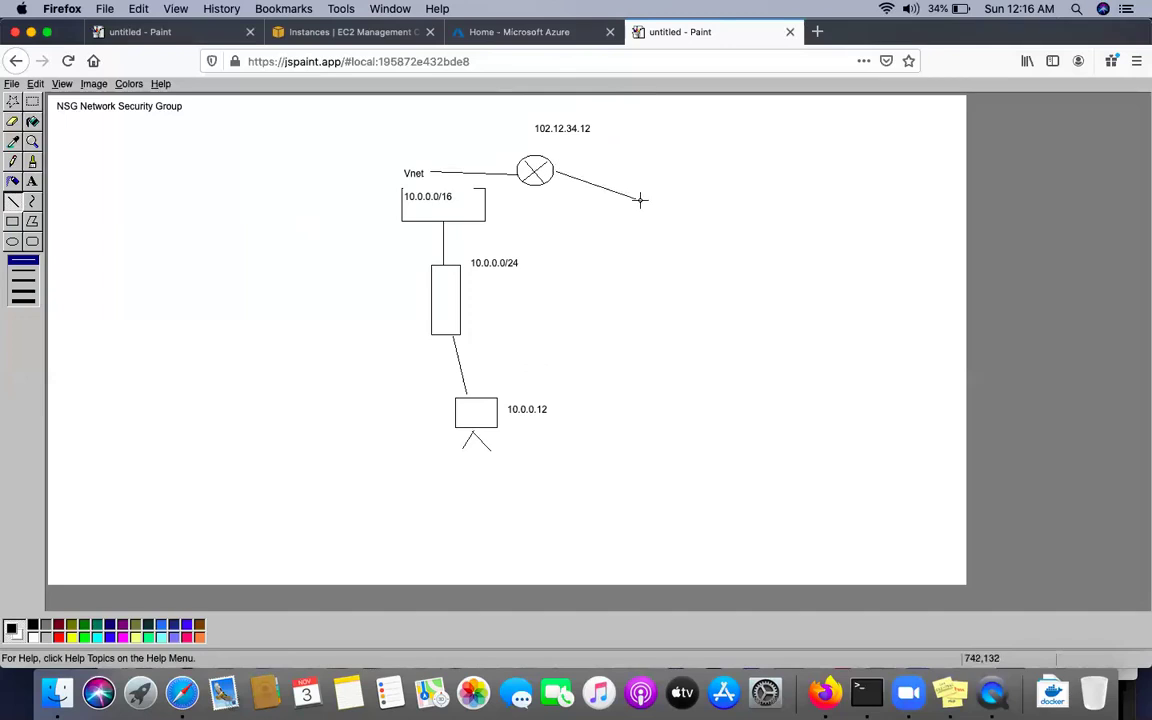
{"action": "left_click", "coordinate": [14, 243]}
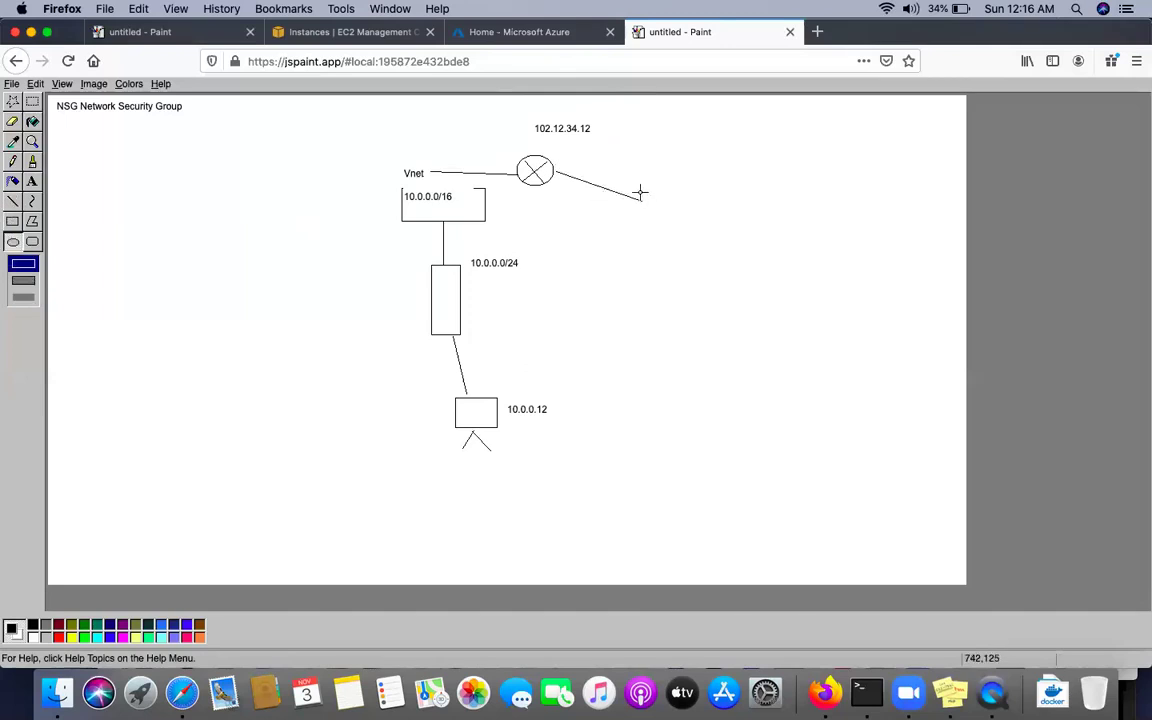
{"action": "left_click_drag", "start_coordinate": [639, 190], "coordinate": [730, 253]}
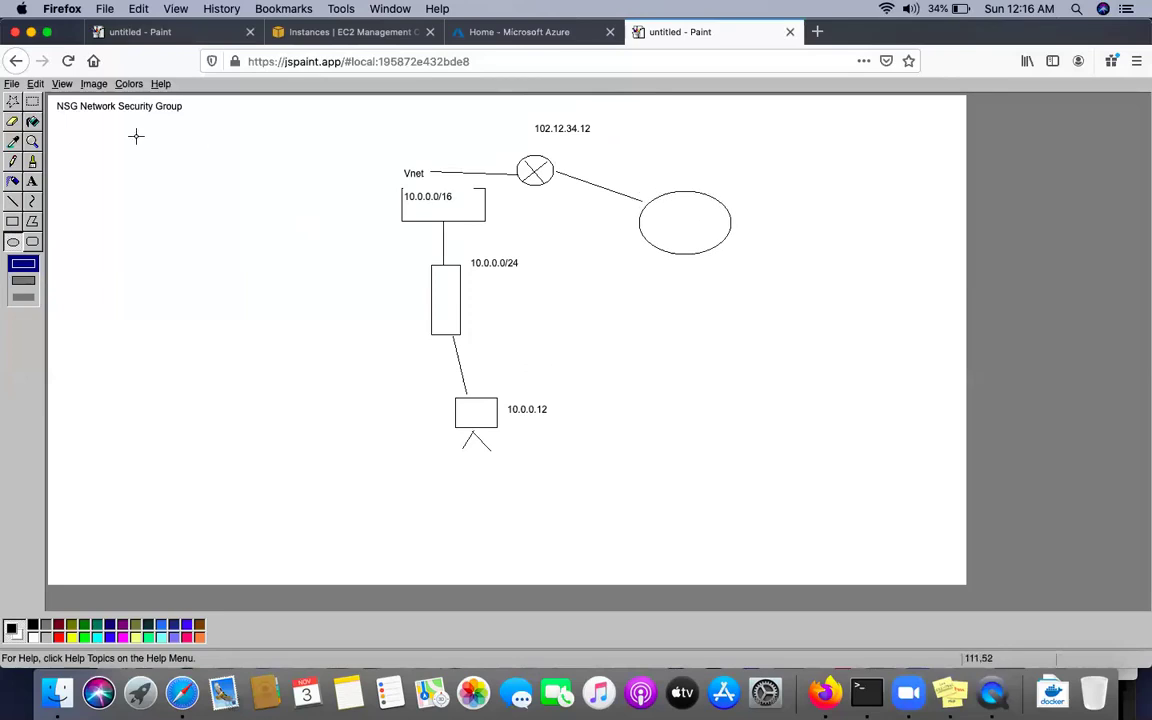
{"action": "left_click", "coordinate": [33, 183]}
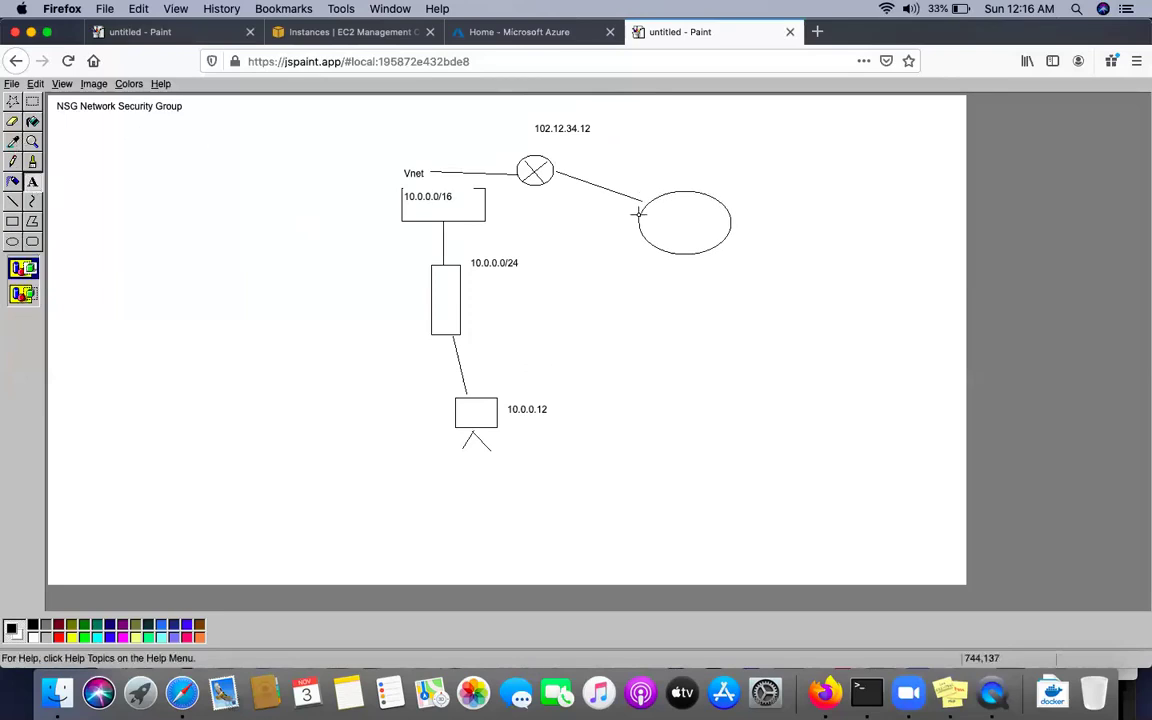
{"action": "left_click_drag", "start_coordinate": [666, 208], "coordinate": [707, 241]}
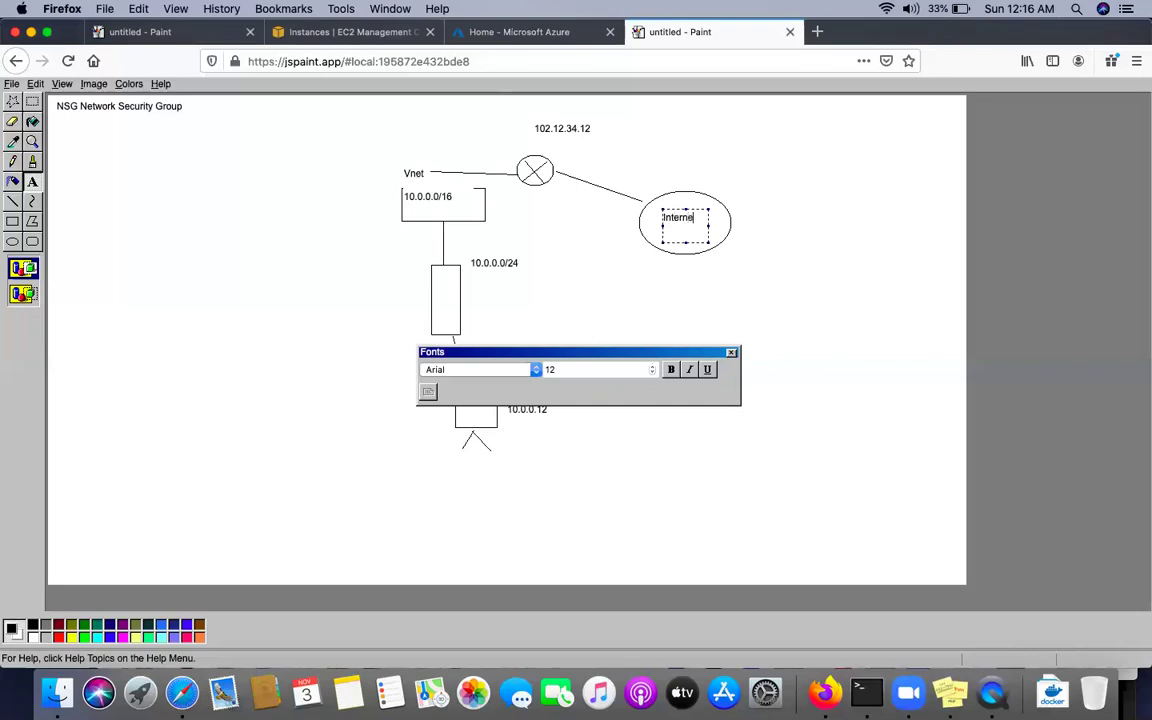
{"action": "left_click", "coordinate": [789, 283]}
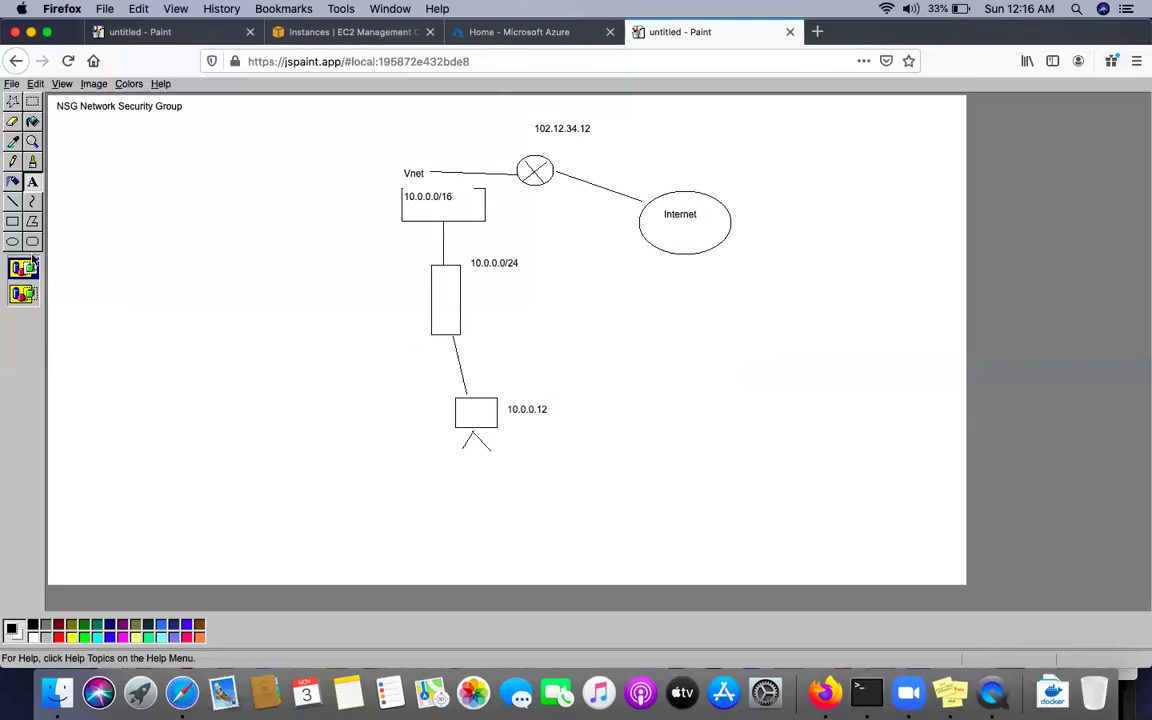
Draw a laptop on a two-legged stand captioned 'This is my laptop', then open a new tab
{"action": "left_click", "coordinate": [11, 222]}
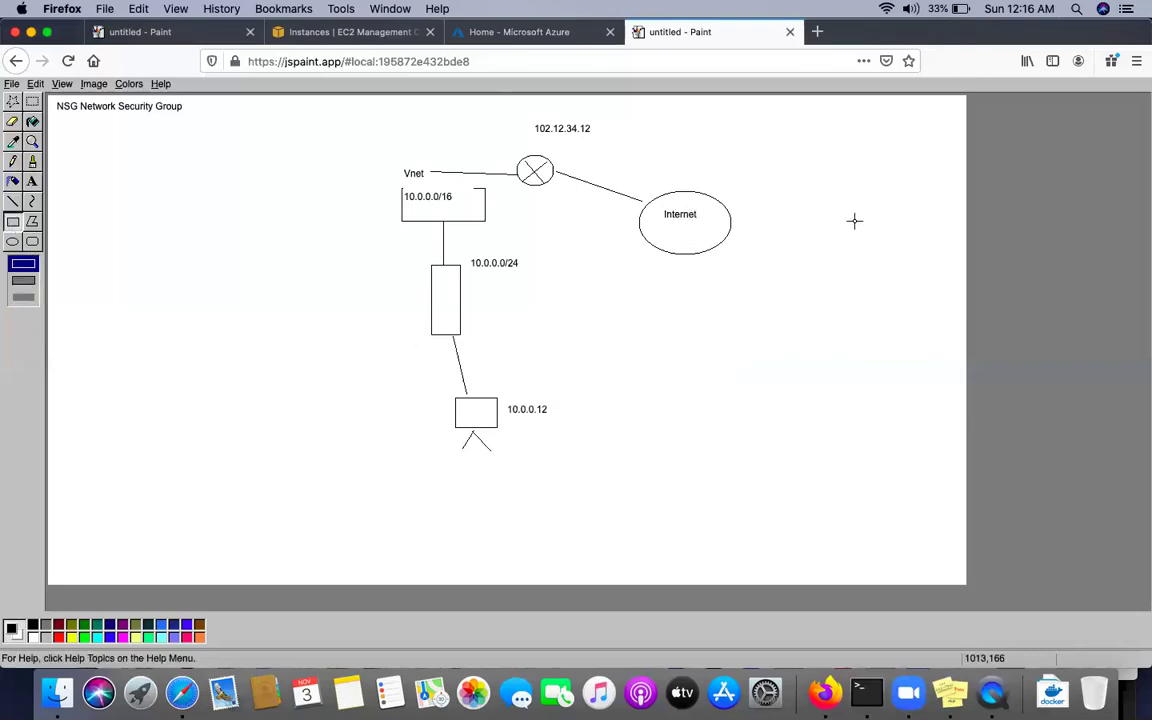
{"action": "left_click_drag", "start_coordinate": [848, 218], "coordinate": [920, 257]}
{"action": "left_click", "coordinate": [12, 203]}
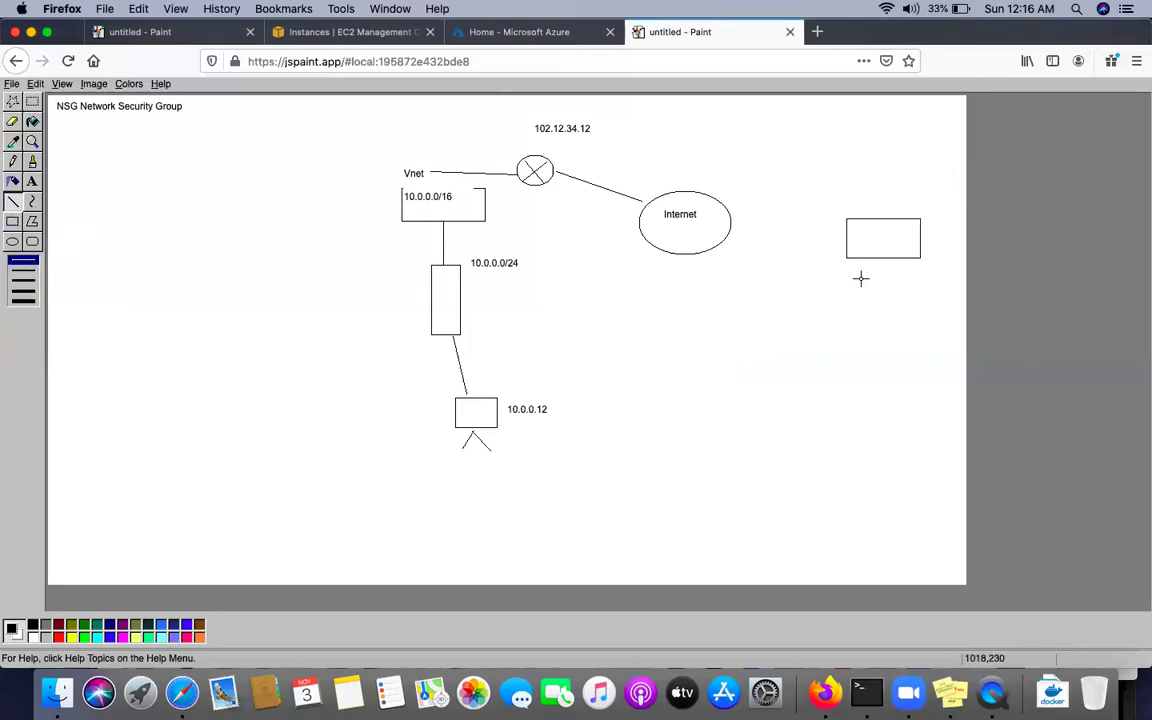
{"action": "left_click_drag", "start_coordinate": [863, 278], "coordinate": [881, 256]}
{"action": "left_click_drag", "start_coordinate": [896, 279], "coordinate": [881, 257]}
{"action": "left_click", "coordinate": [34, 183]}
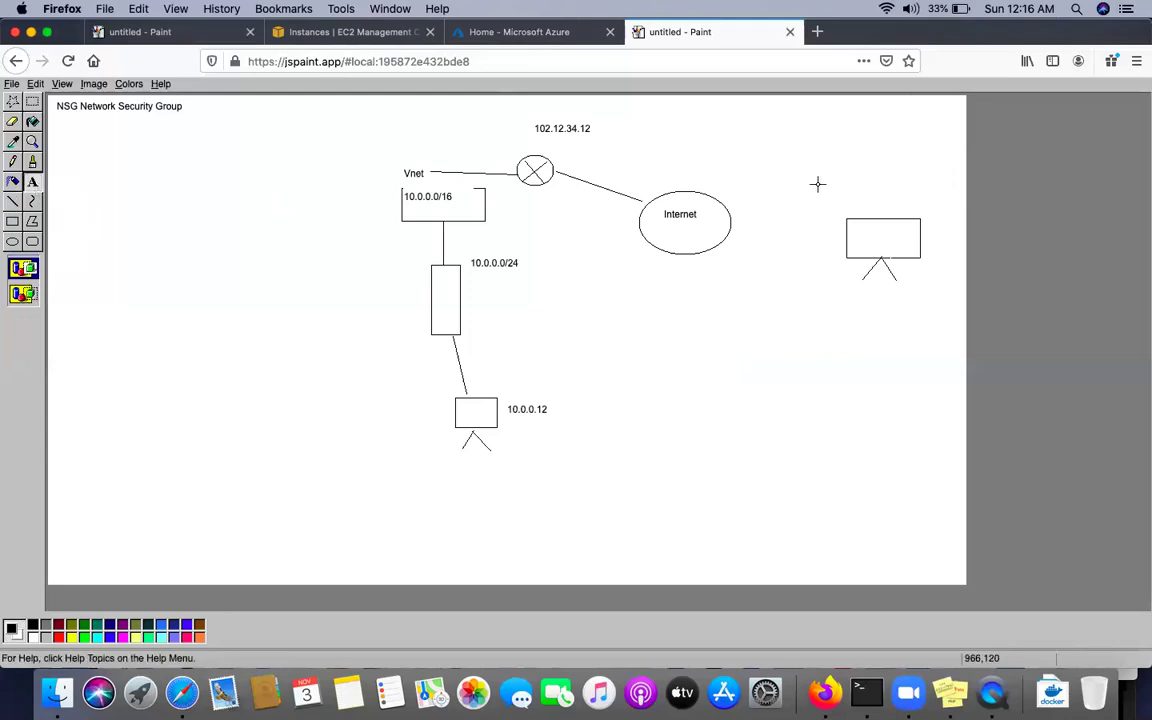
{"action": "left_click_drag", "start_coordinate": [816, 173], "coordinate": [937, 204]}
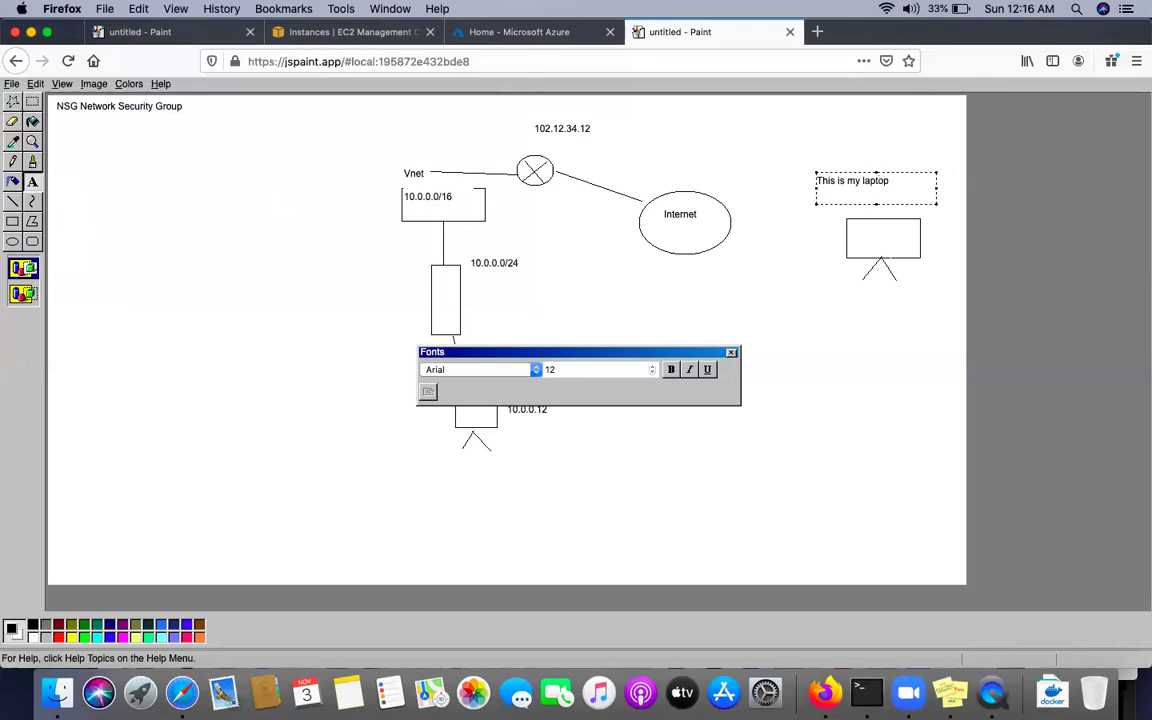
{"action": "left_click", "coordinate": [903, 328]}
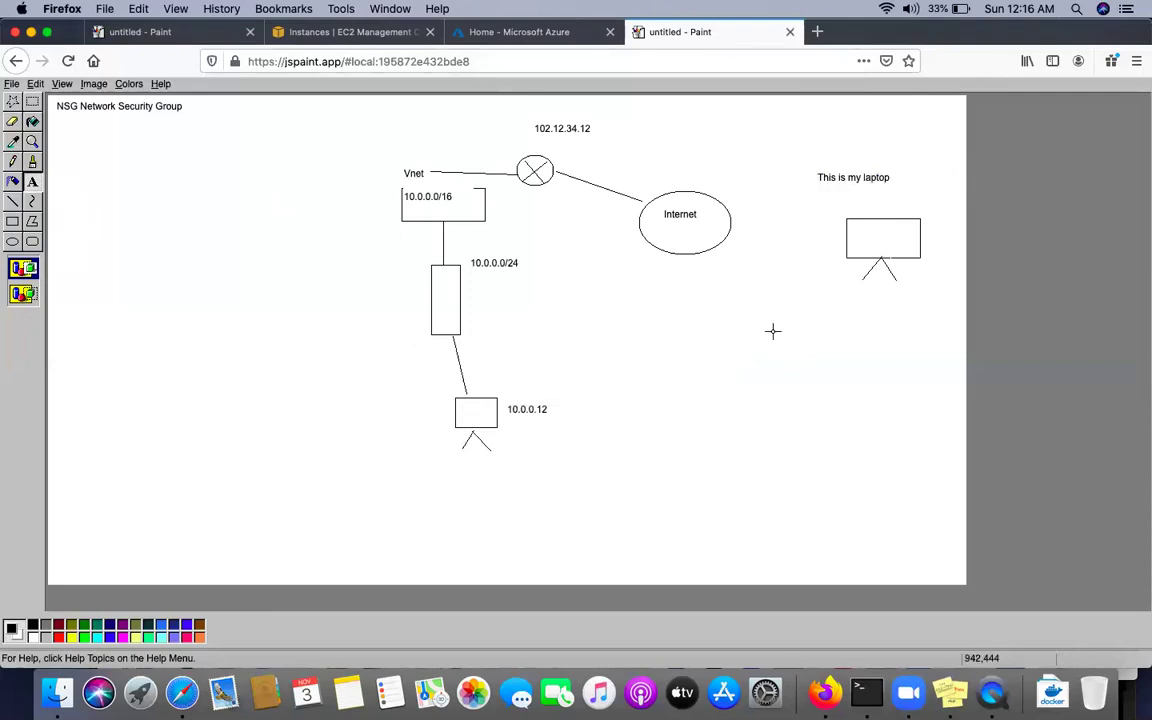
{"action": "left_click", "coordinate": [818, 33]}
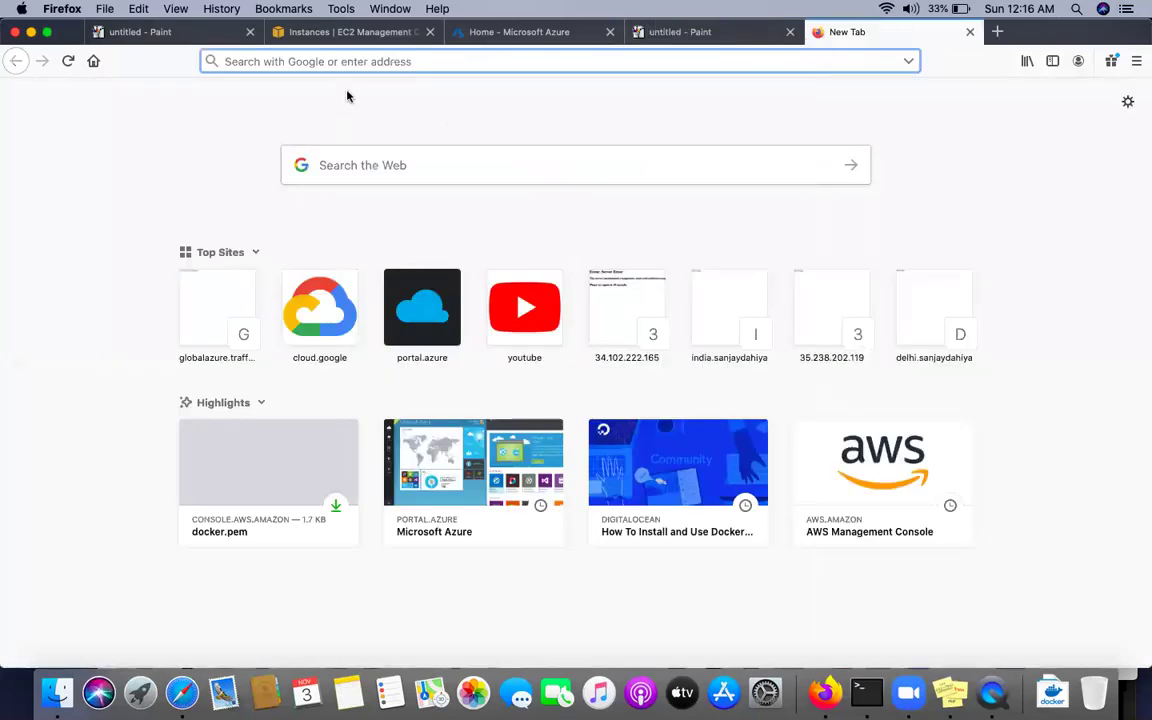
Google 'my ip address', copy the shown public IP, and return to the Paint tab
{"action": "type", "text": "google.com/"}
{"action": "key", "text": "Return"}
{"action": "type", "text": "m"}
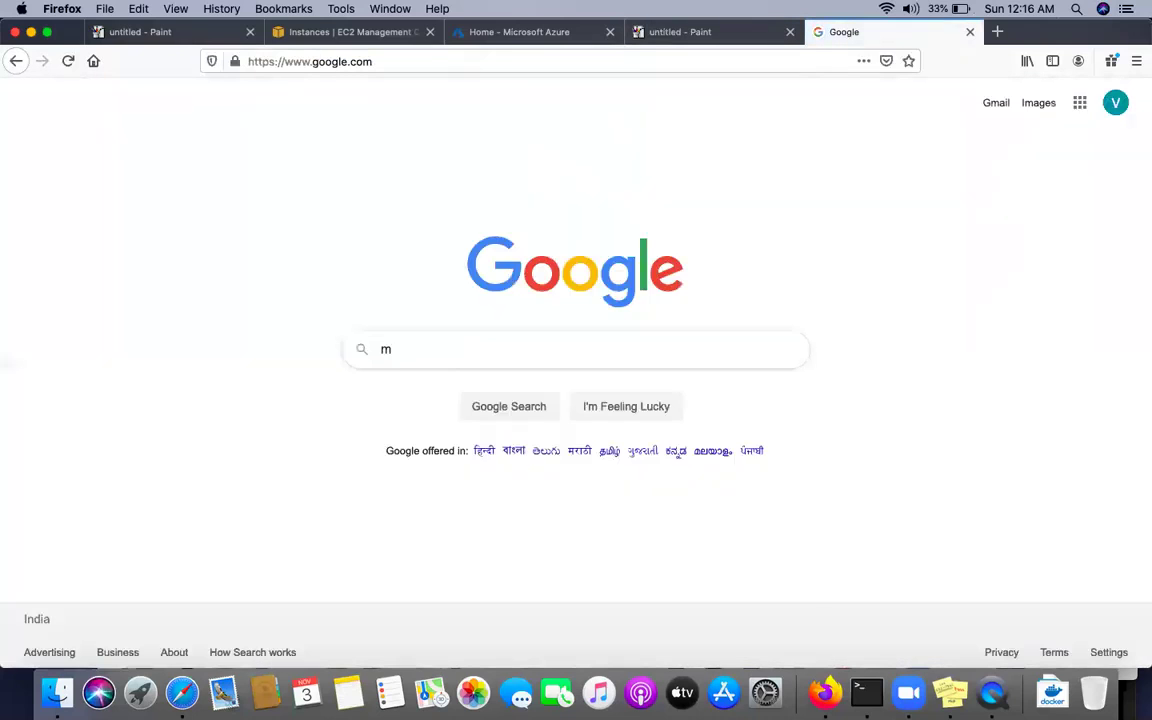
{"action": "type", "text": "y ip address"}
{"action": "key", "text": "Return"}
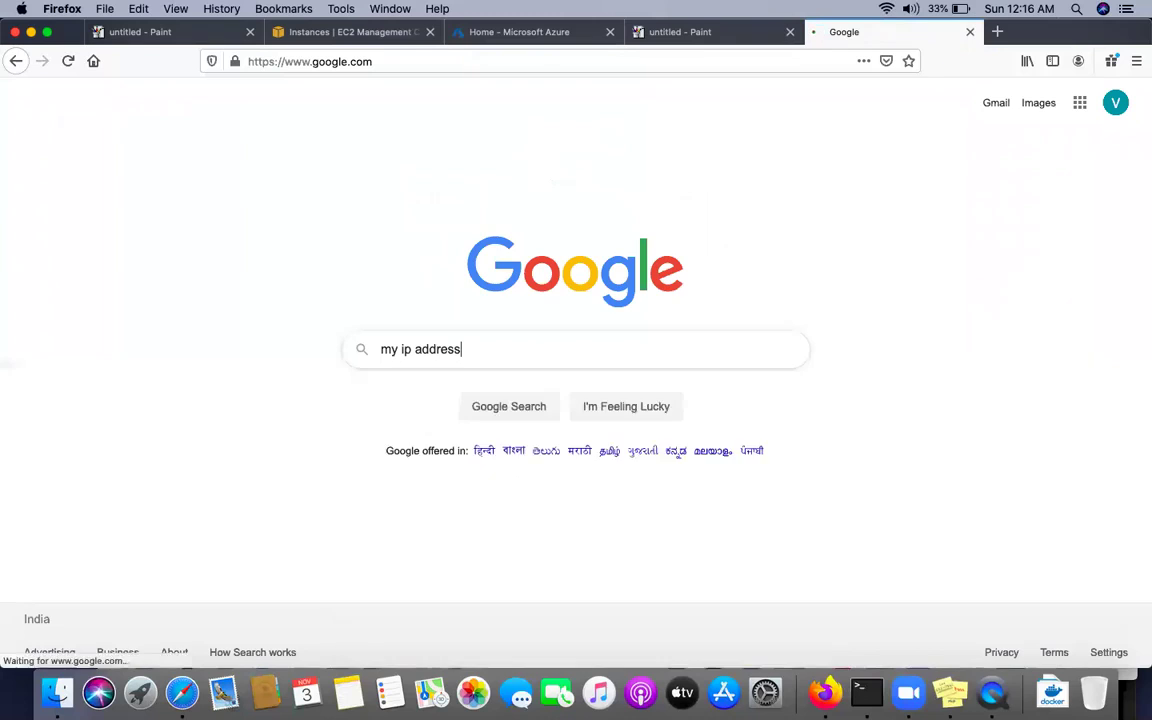
{"action": "left_click_drag", "start_coordinate": [143, 240], "coordinate": [178, 262]}
{"action": "left_click", "coordinate": [41, 278]}
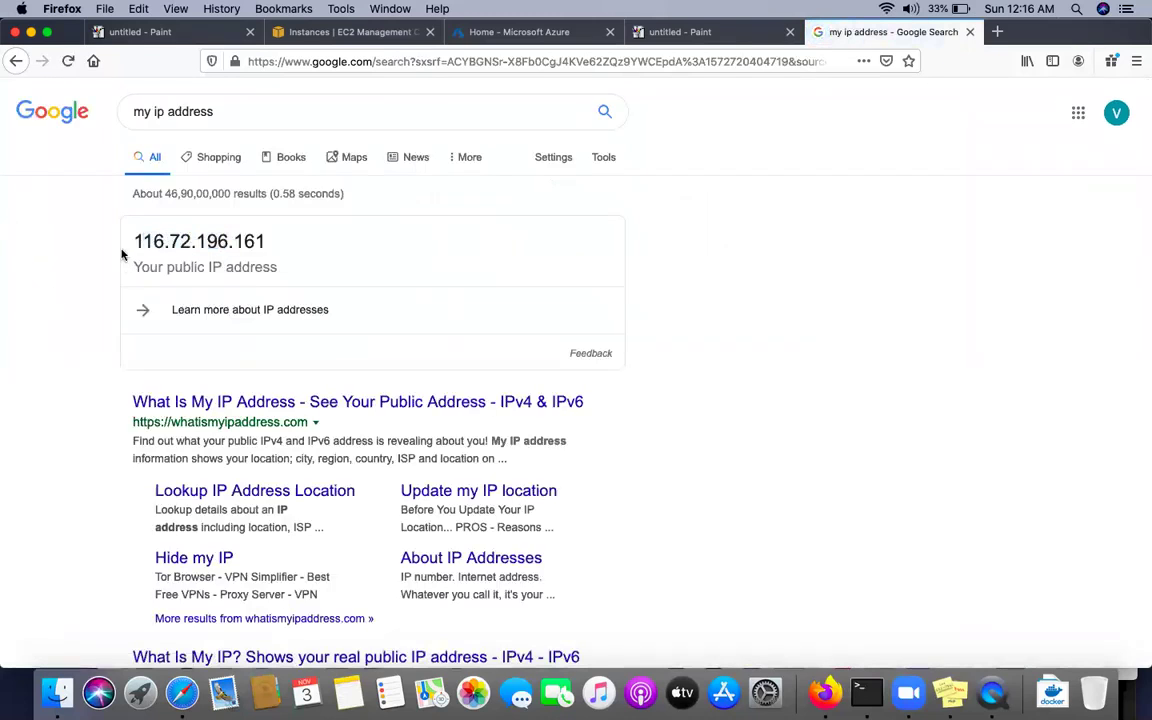
{"action": "left_click_drag", "start_coordinate": [133, 240], "coordinate": [265, 240]}
{"action": "key", "text": "super+c"}
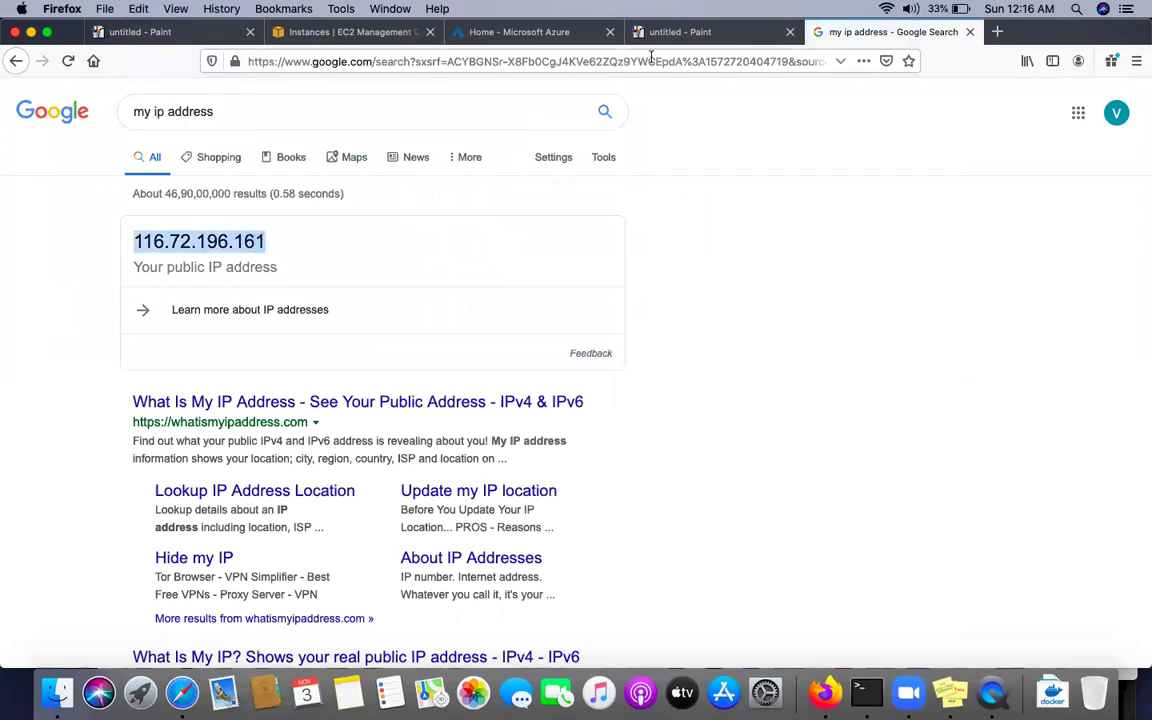
{"action": "left_click", "coordinate": [680, 31]}
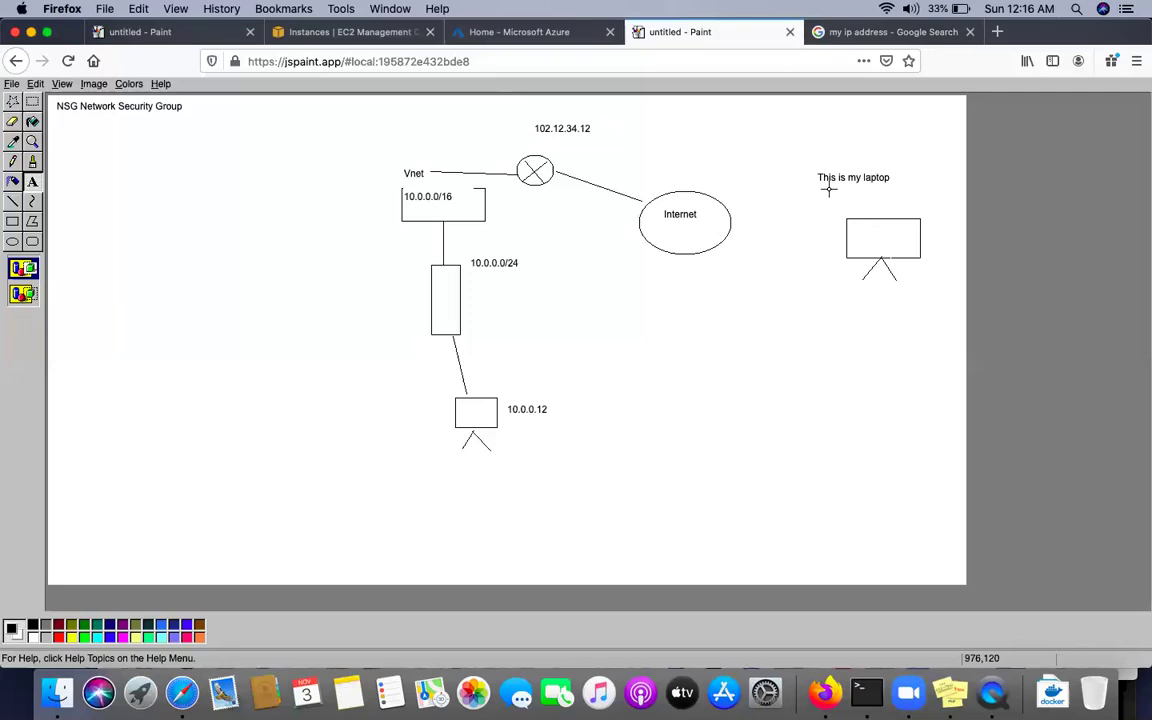
Paste the public IP as a label under the laptop caption and link the laptop to the Internet ellipse
{"action": "left_click_drag", "start_coordinate": [828, 188], "coordinate": [939, 205]}
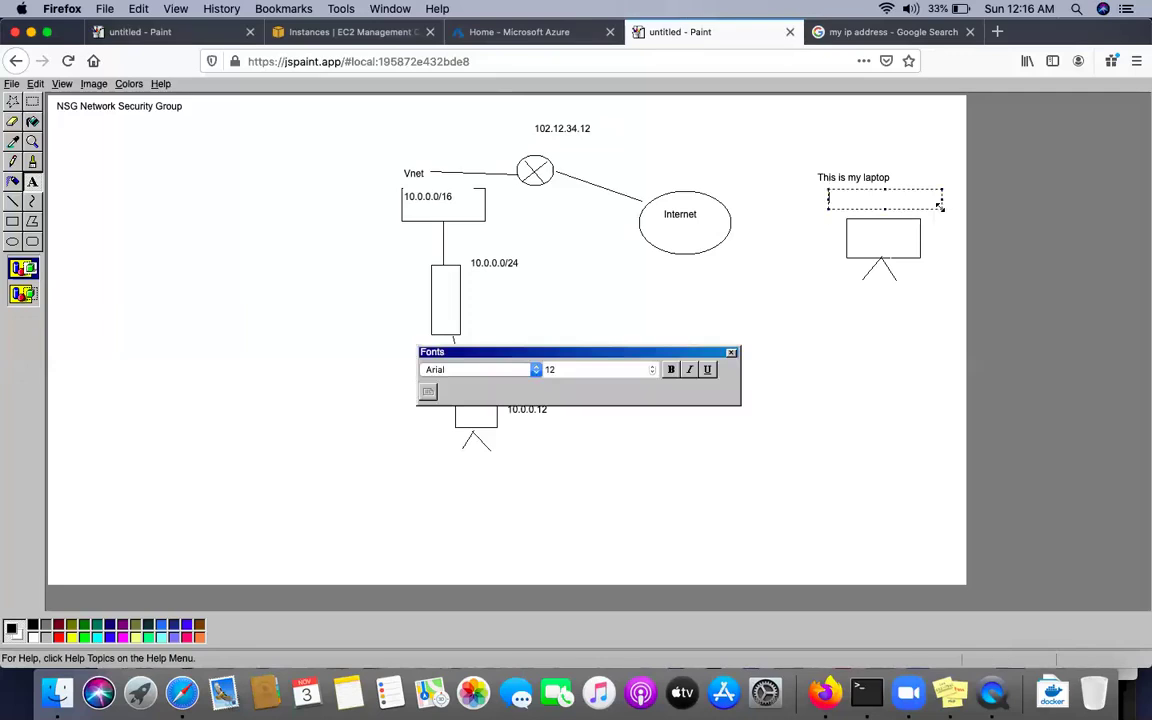
{"action": "key", "text": "super+v"}
{"action": "left_click", "coordinate": [733, 319]}
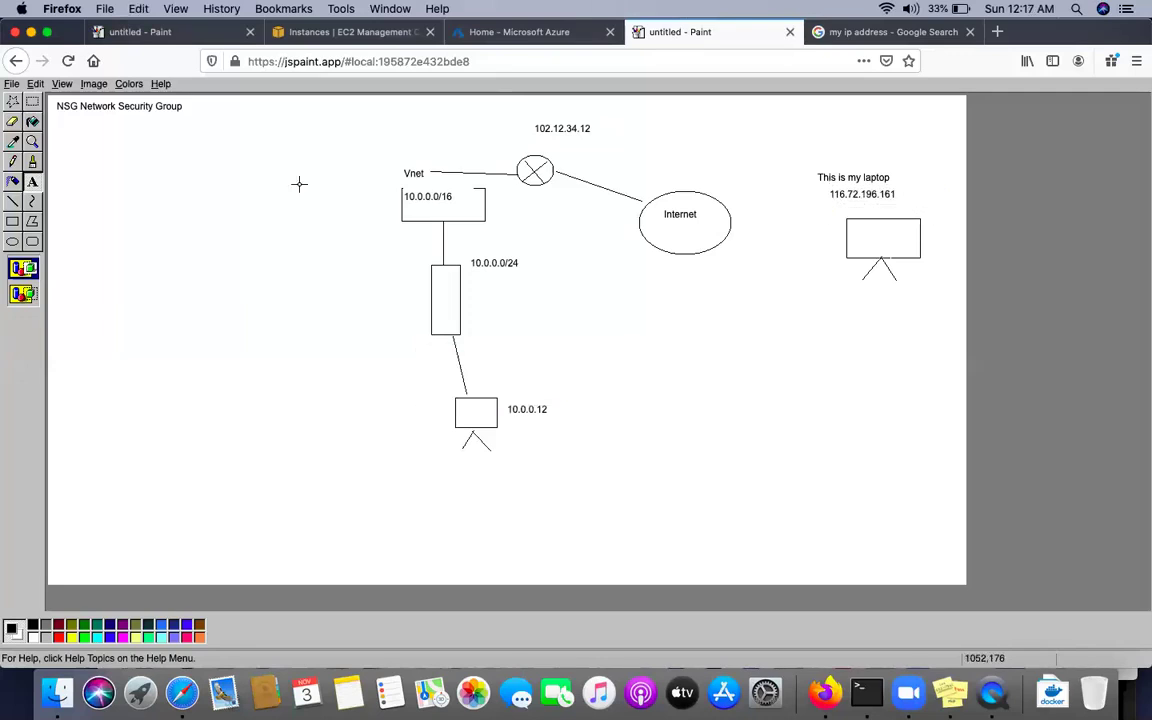
{"action": "left_click", "coordinate": [17, 203]}
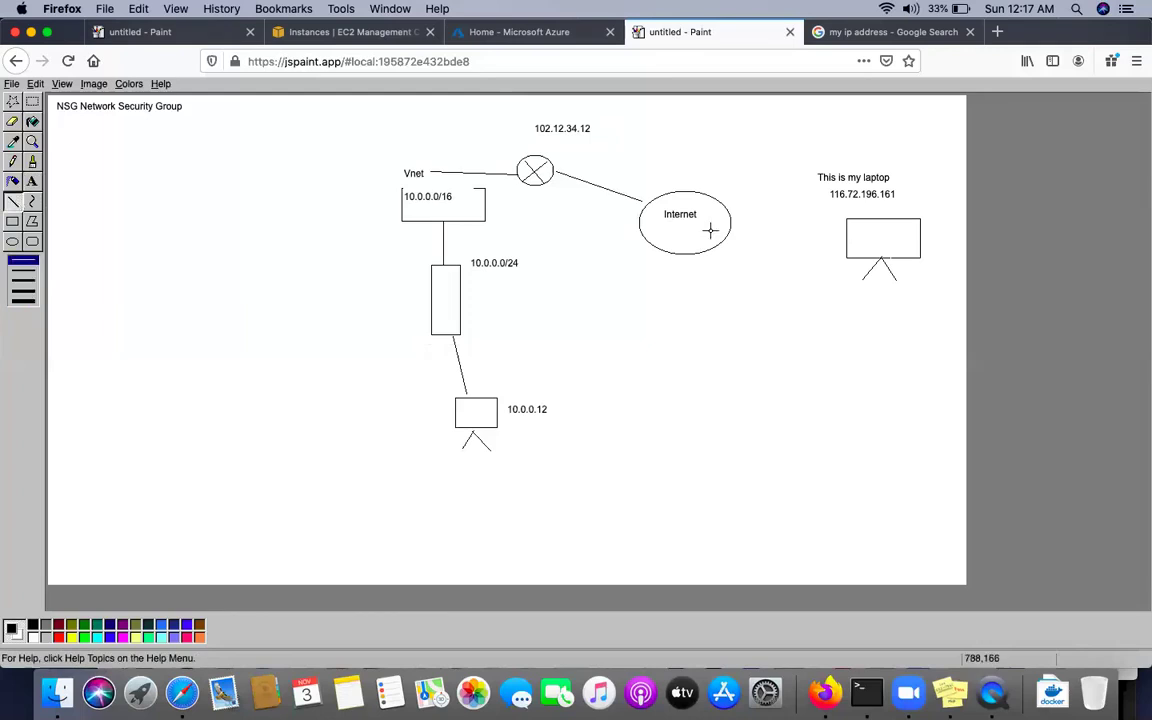
{"action": "left_click_drag", "start_coordinate": [847, 237], "coordinate": [733, 223]}
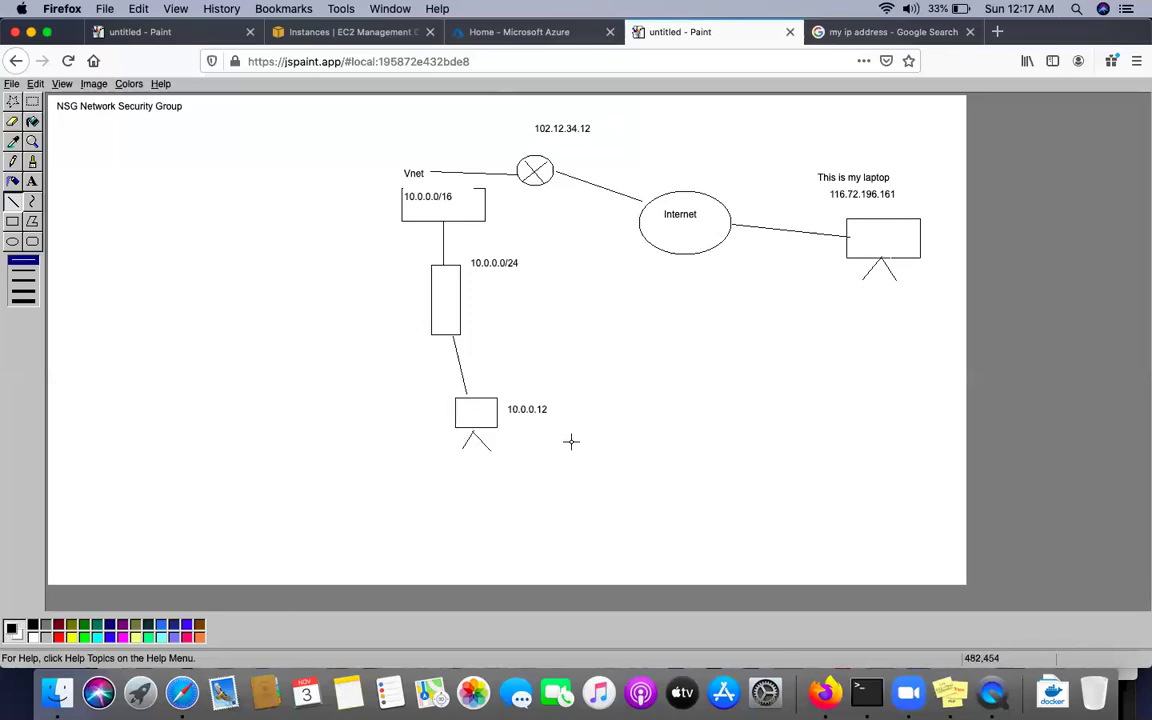
{"action": "left_click", "coordinate": [33, 178]}
{"action": "left_click_drag", "start_coordinate": [744, 308], "coordinate": [940, 352]}
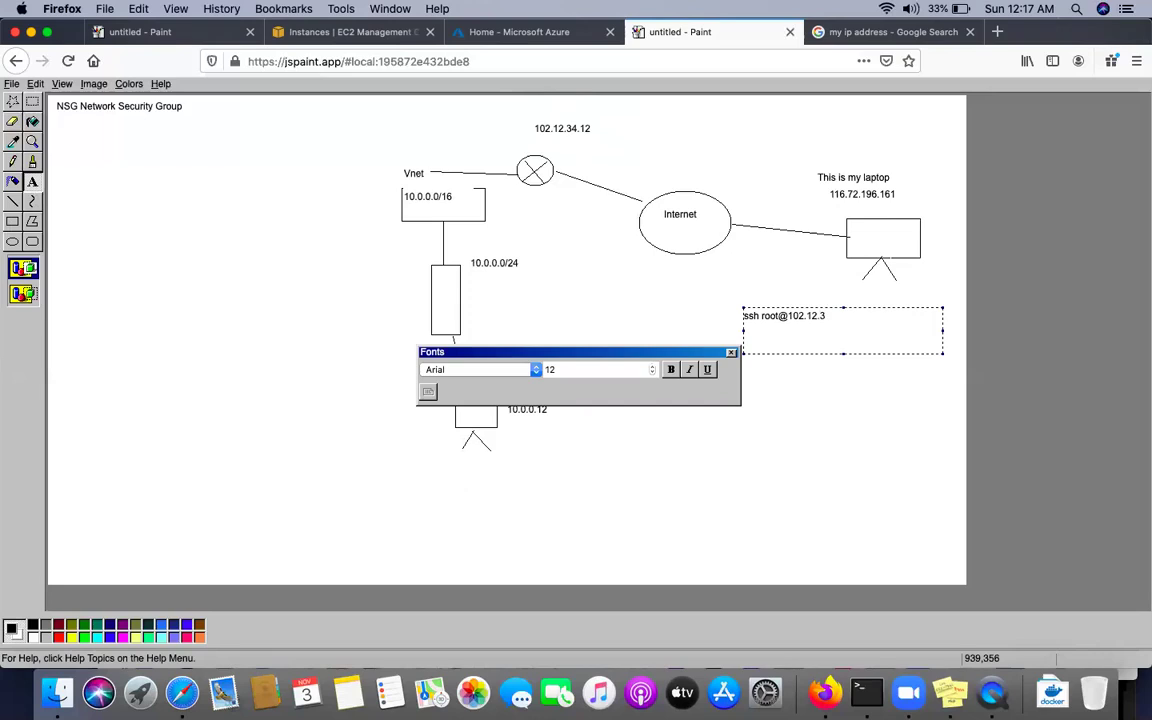
{"action": "left_click", "coordinate": [753, 450]}
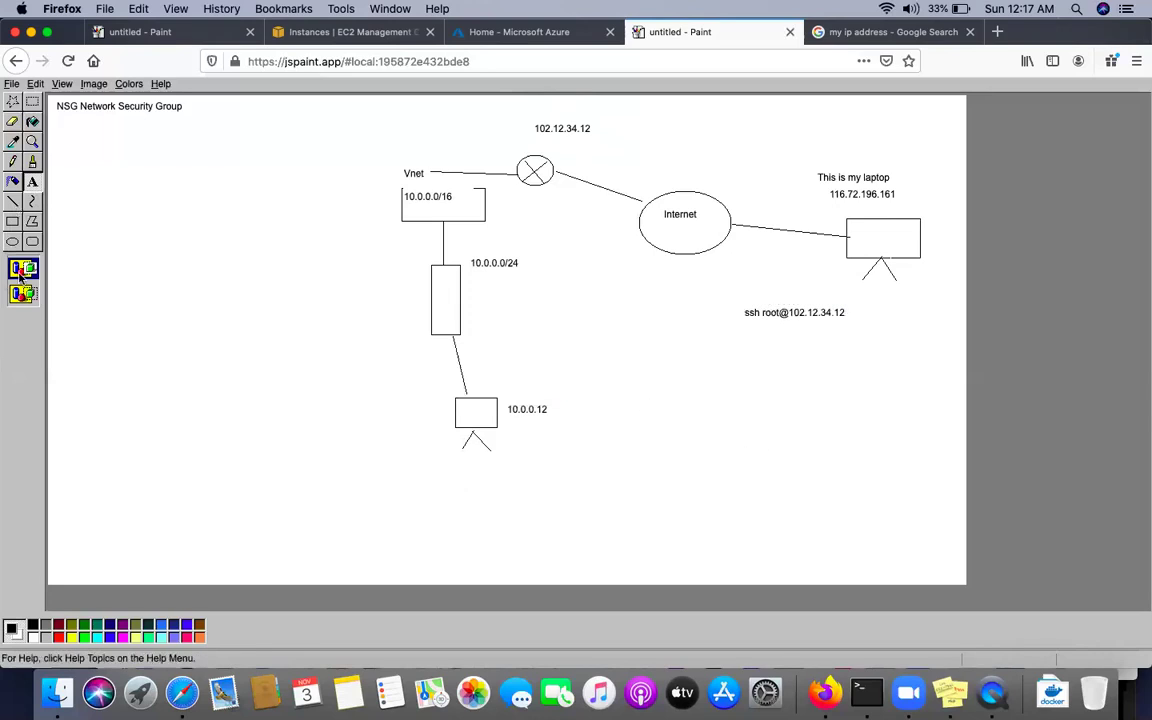
{"action": "left_click", "coordinate": [23, 294]}
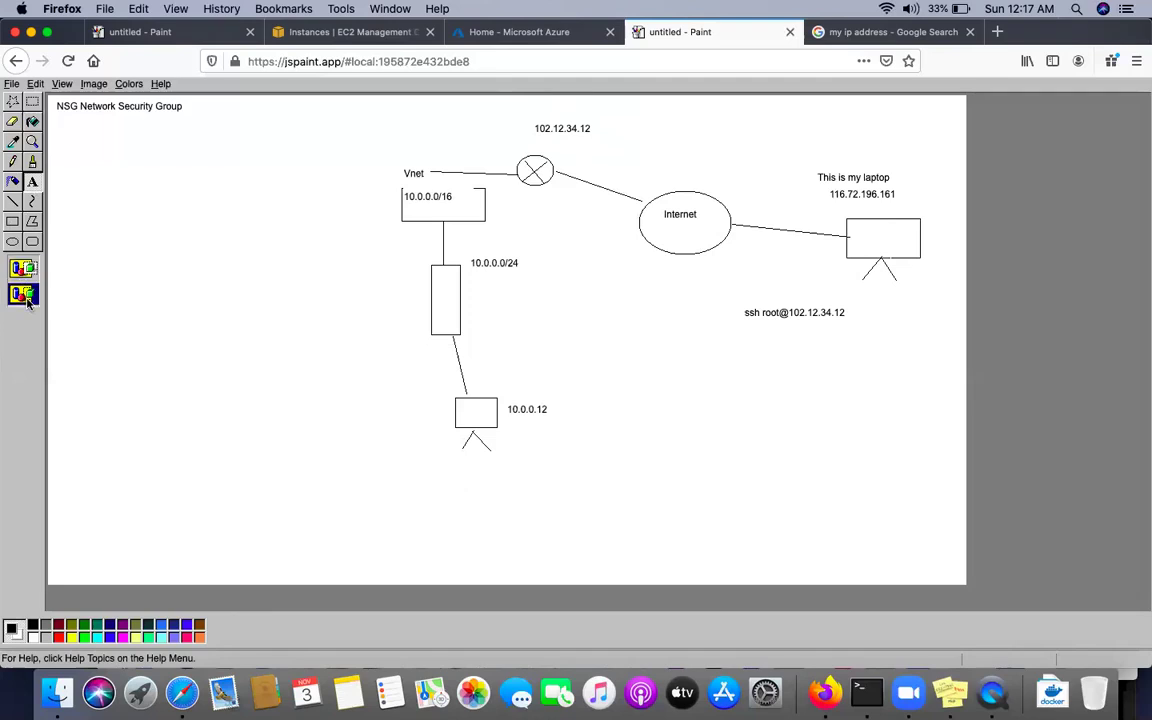
{"action": "left_click", "coordinate": [22, 266]}
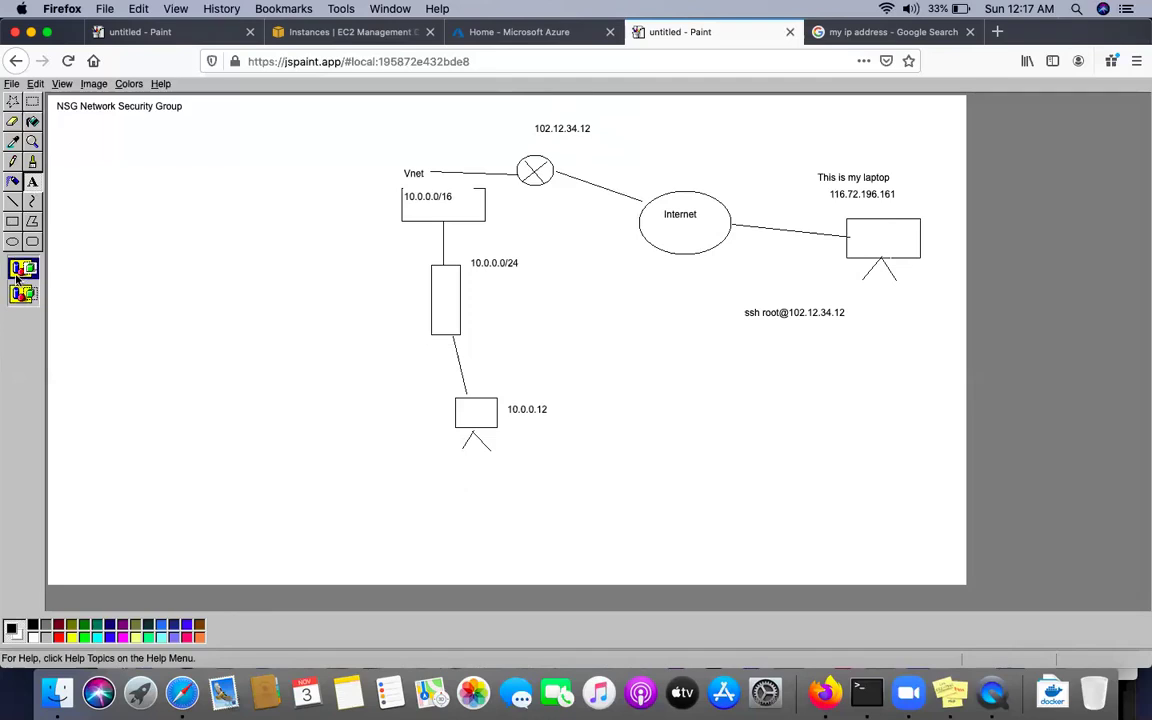
{"action": "left_click", "coordinate": [12, 203]}
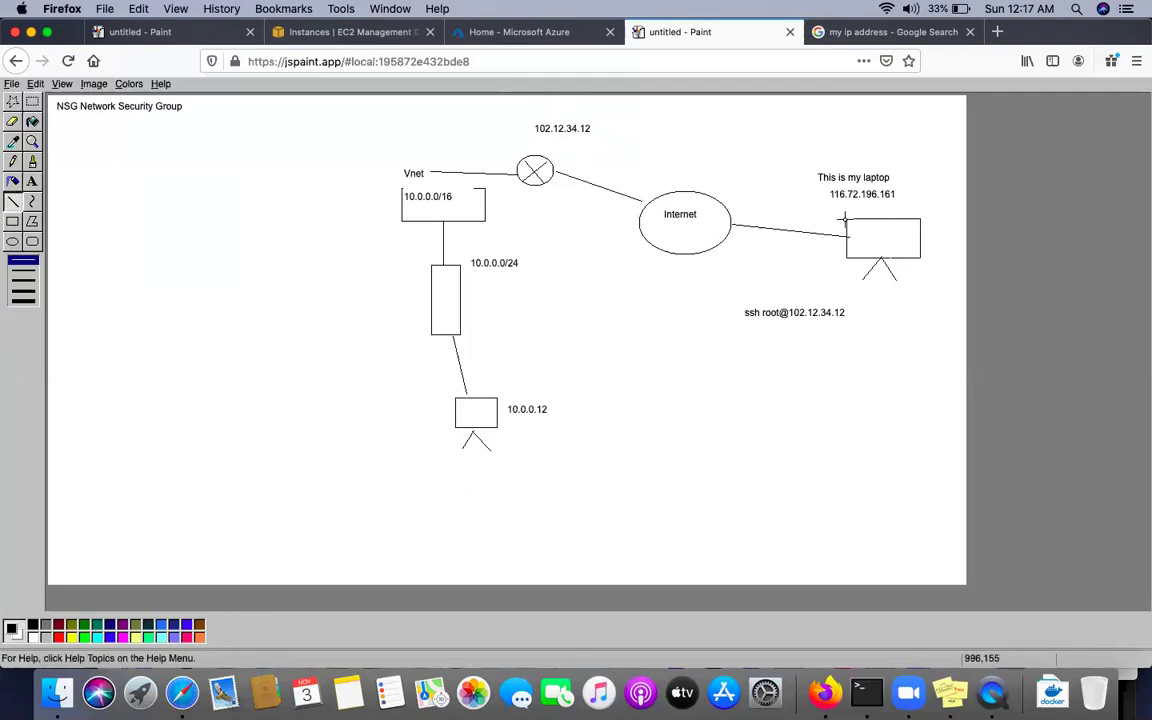
Draw lines from the laptop to 102.12.34.12, down toward the subnet, and a horizontal branch leftward
{"action": "mouse_move", "coordinate": [840, 217]}
{"action": "left_mouse_down"}
{"action": "mouse_move", "coordinate": [757, 196]}
{"action": "mouse_move", "coordinate": [710, 147]}
{"action": "mouse_move", "coordinate": [574, 135]}
{"action": "left_mouse_up"}
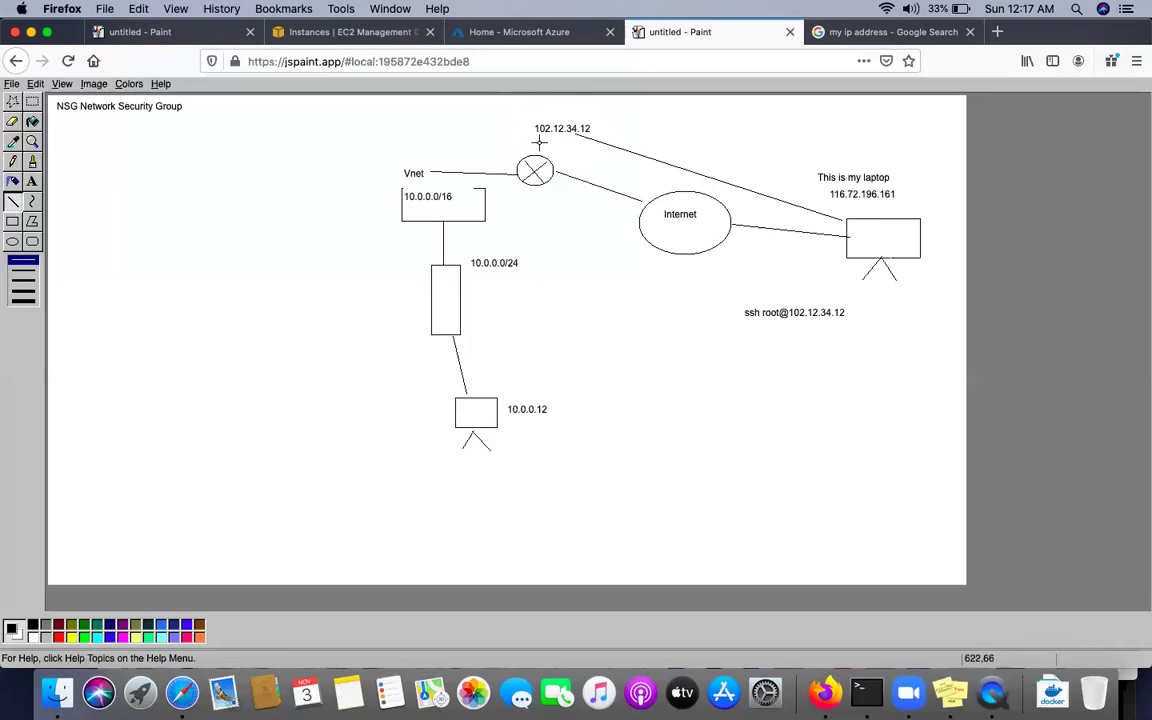
{"action": "mouse_move", "coordinate": [522, 128]}
{"action": "left_mouse_down"}
{"action": "mouse_move", "coordinate": [410, 128]}
{"action": "mouse_move", "coordinate": [428, 238]}
{"action": "left_mouse_up"}
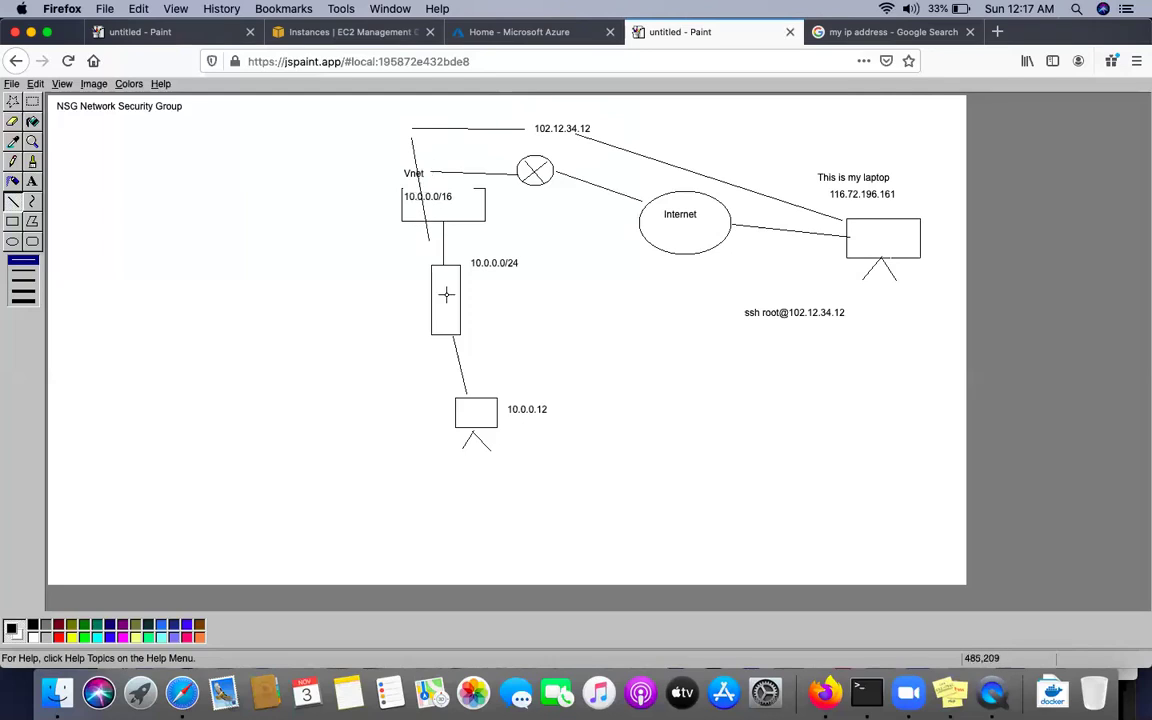
{"action": "left_click_drag", "start_coordinate": [441, 249], "coordinate": [321, 249]}
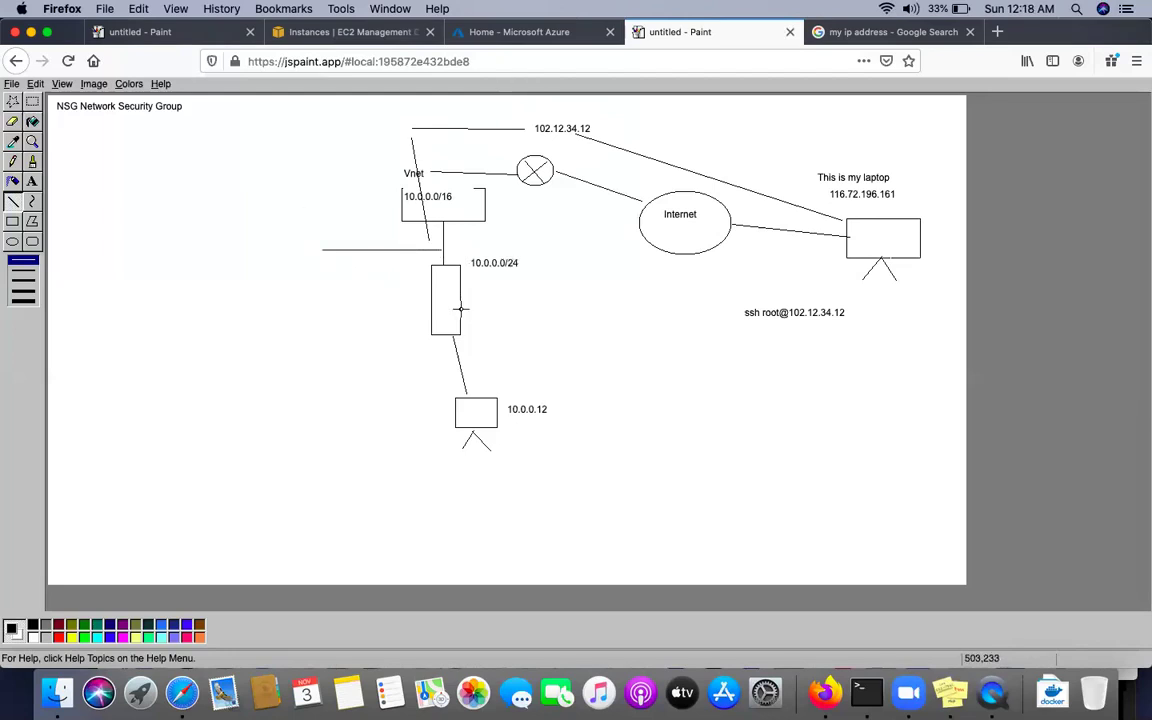
Label the left branch of the diagram 'NSG' with the Text tool
{"action": "left_click", "coordinate": [32, 181]}
{"action": "left_click_drag", "start_coordinate": [274, 237], "coordinate": [319, 265]}
{"action": "type", "text": "NSG"}
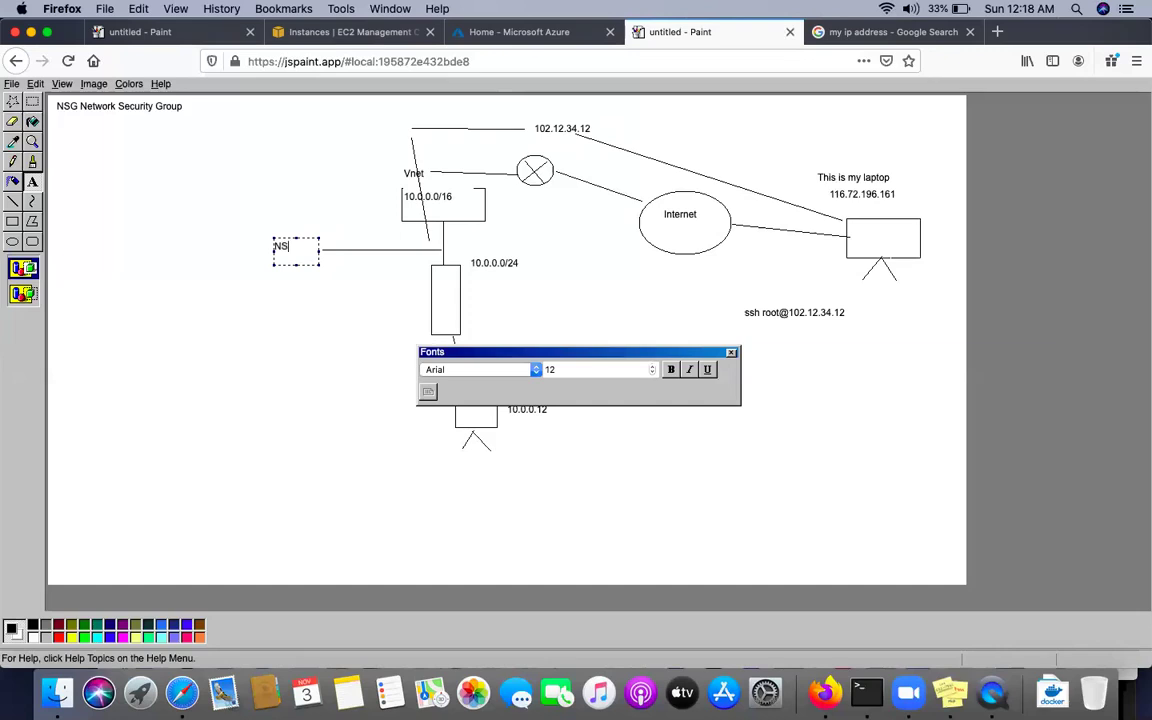
{"action": "left_click", "coordinate": [293, 312]}
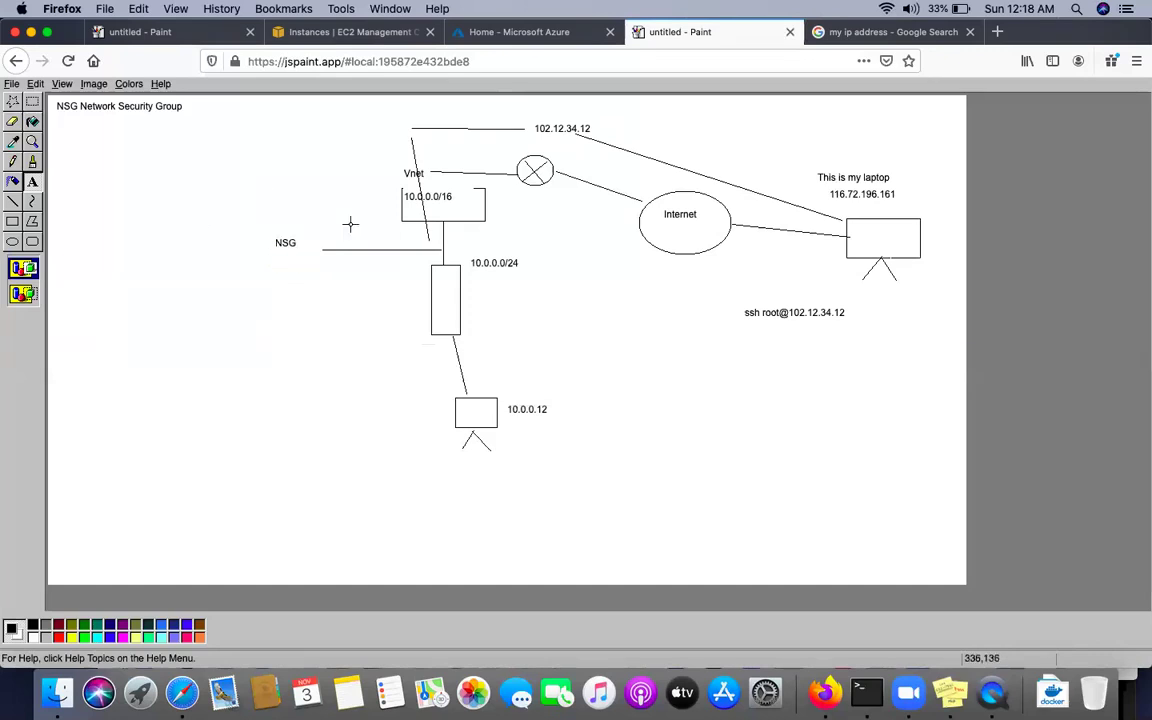
Draw straight lines above and below the NSG label
{"action": "left_click", "coordinate": [18, 205]}
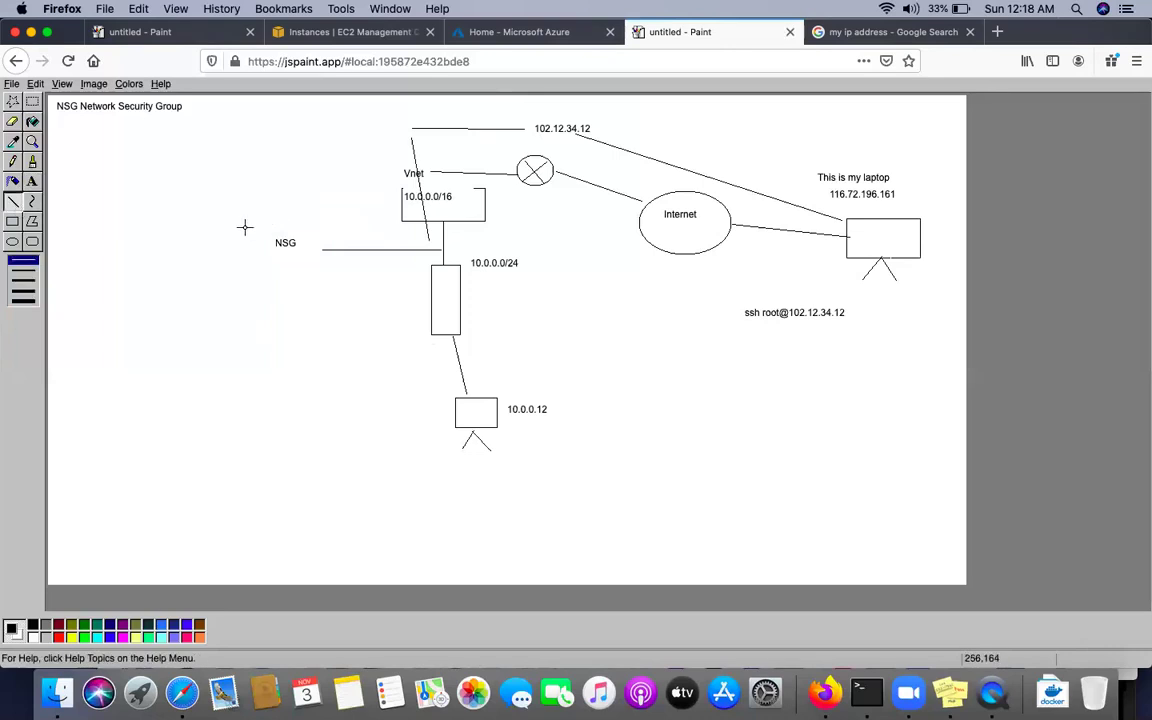
{"action": "left_click_drag", "start_coordinate": [232, 228], "coordinate": [340, 229]}
{"action": "left_click_drag", "start_coordinate": [239, 270], "coordinate": [347, 268]}
Caption the upper line 'inbound' and the lower line 'outbound'
{"action": "left_click", "coordinate": [32, 180]}
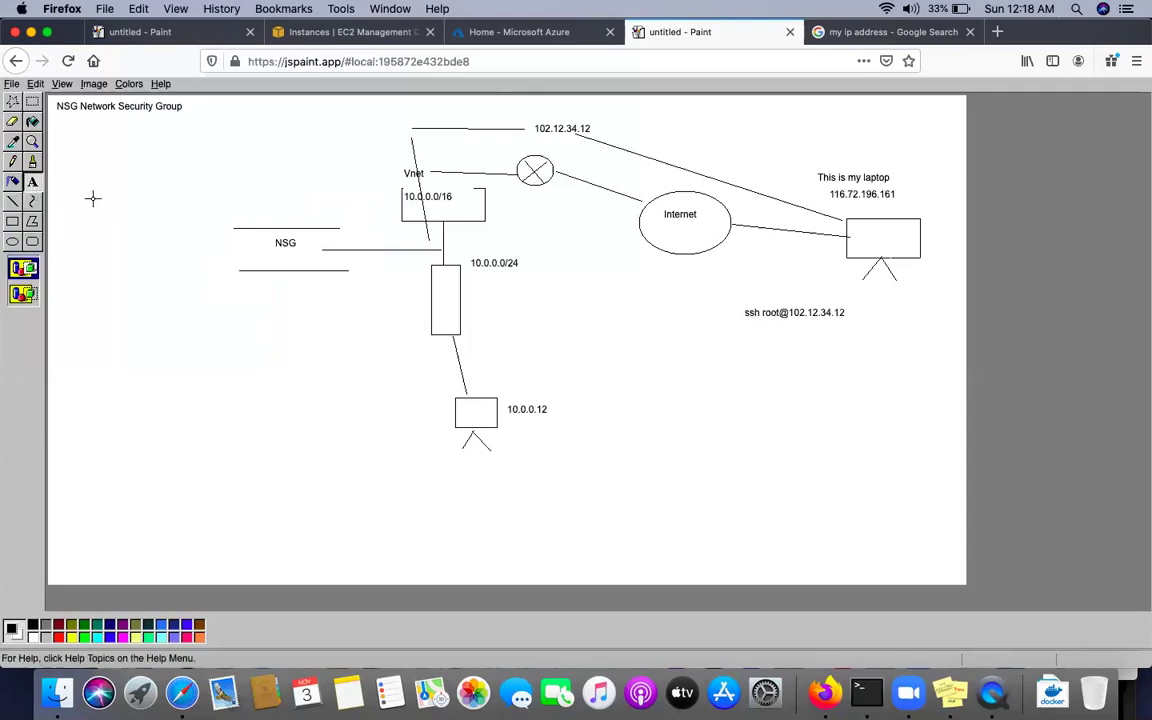
{"action": "left_click_drag", "start_coordinate": [309, 199], "coordinate": [377, 216]}
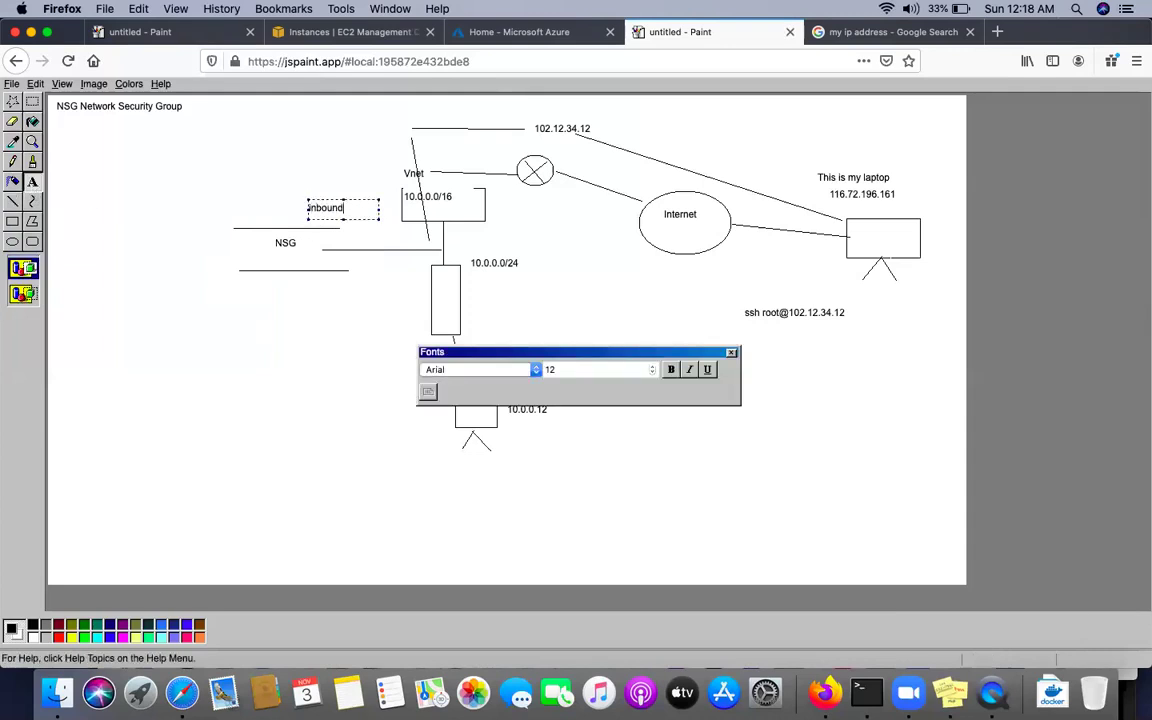
{"action": "left_click_drag", "start_coordinate": [310, 274], "coordinate": [386, 296]}
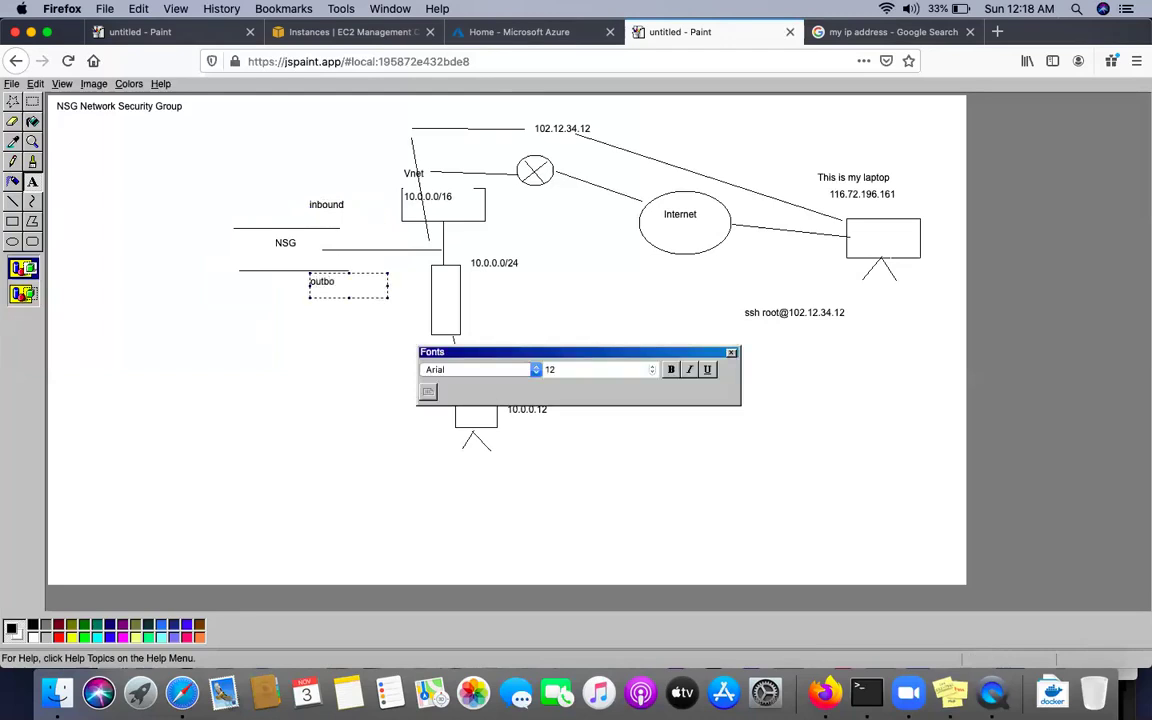
{"action": "left_click", "coordinate": [358, 357]}
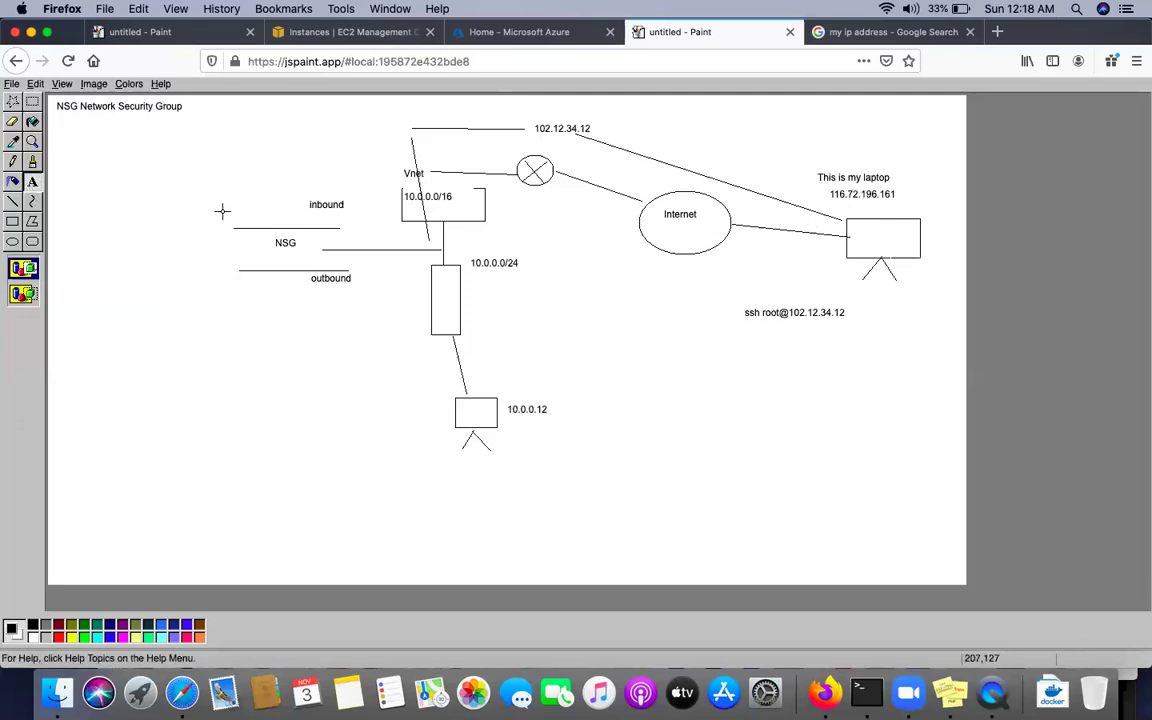
Write the rule '22 allow 0.0.0.0/0' next to the inbound label
{"action": "left_click", "coordinate": [30, 183]}
{"action": "left_click_drag", "start_coordinate": [202, 200], "coordinate": [292, 218]}
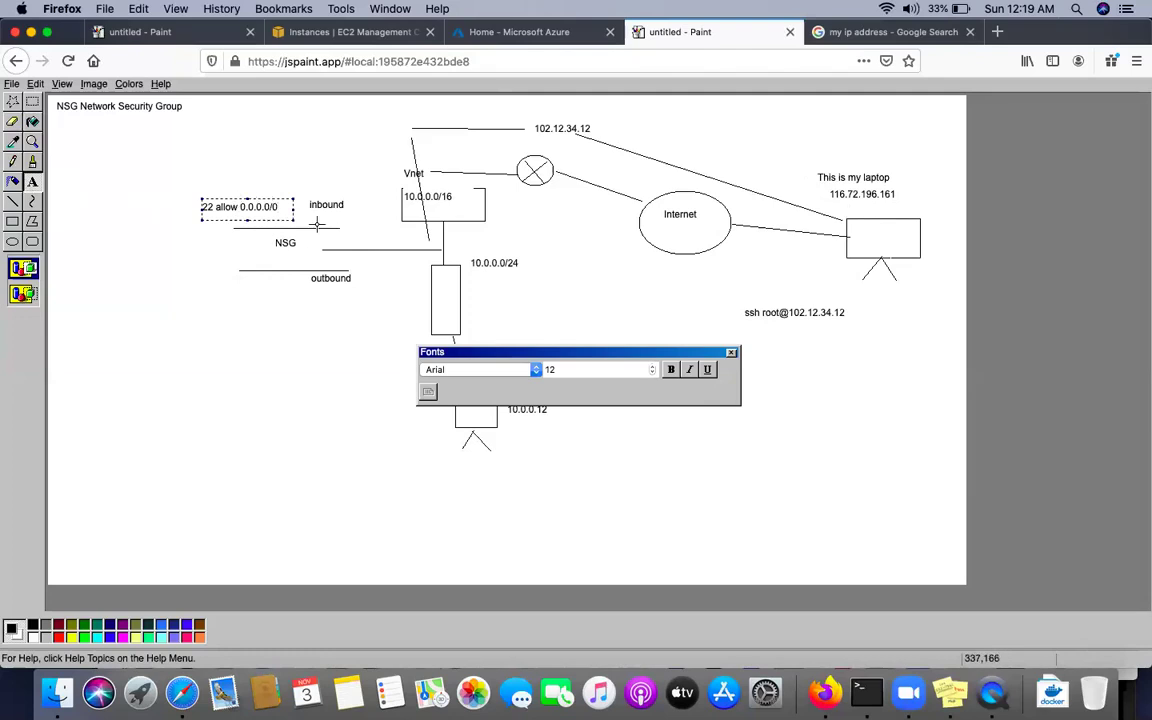
{"action": "left_click", "coordinate": [320, 391]}
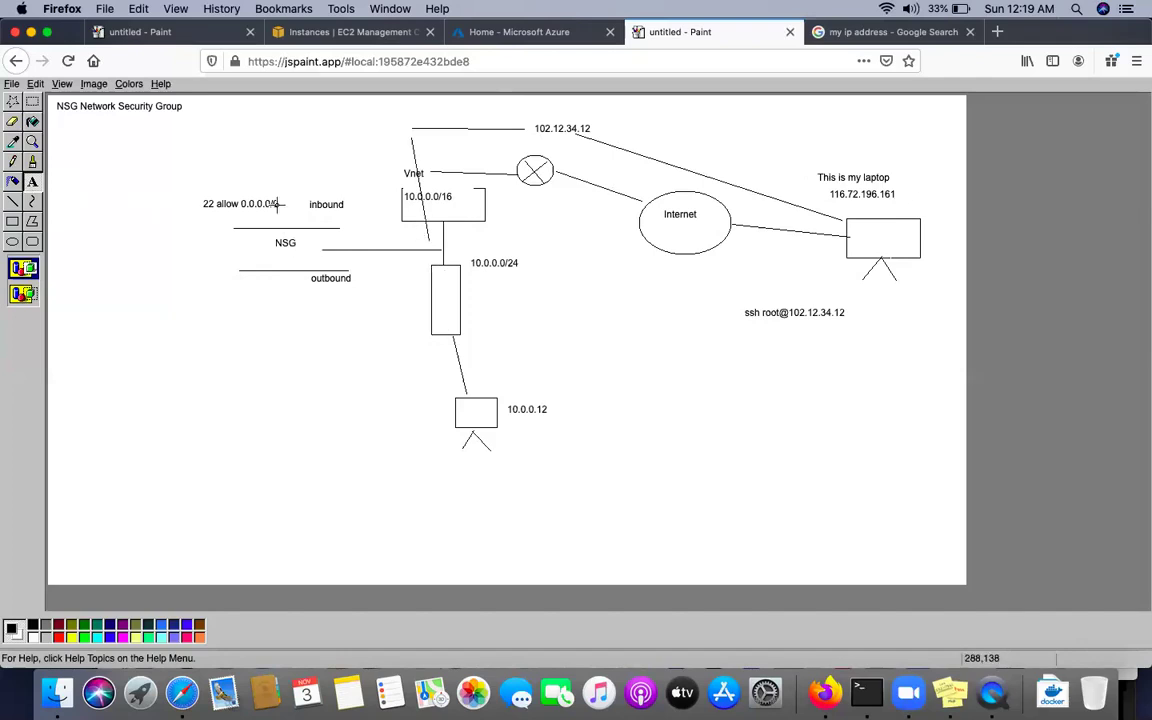
Draw a line from the 10.0.0.0/24 subnet box down to the 10.0.0.12 machine
{"action": "left_click_drag", "start_coordinate": [436, 259], "coordinate": [441, 308]}
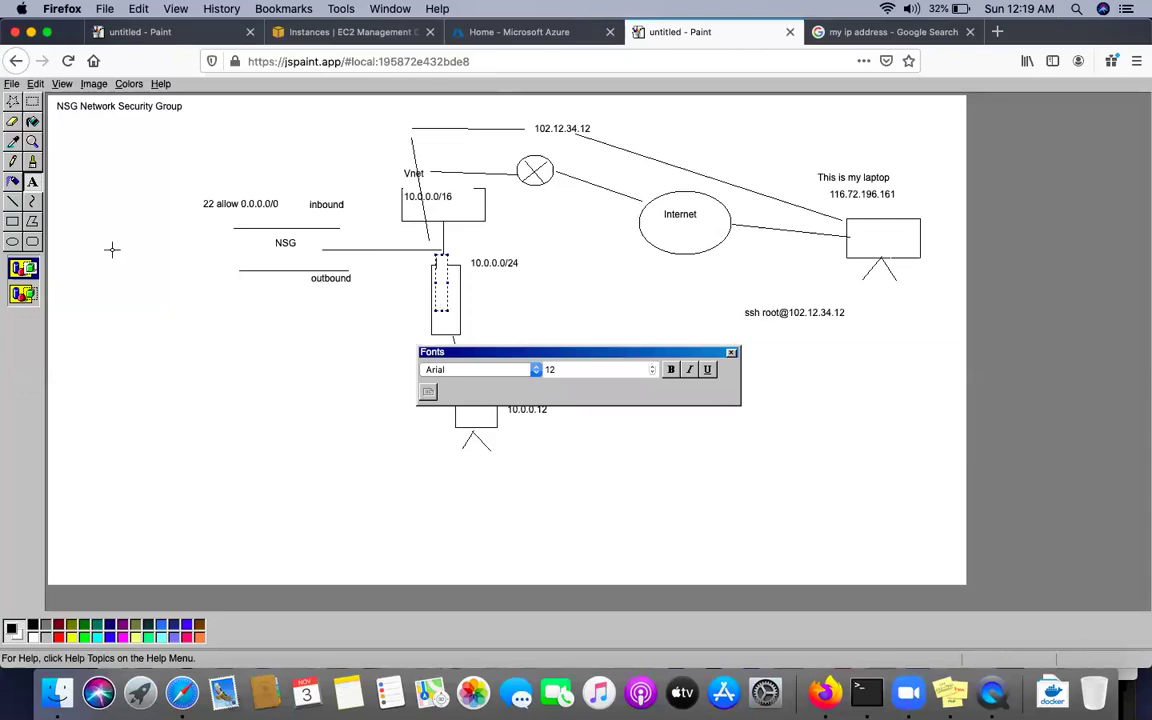
{"action": "left_click", "coordinate": [357, 414]}
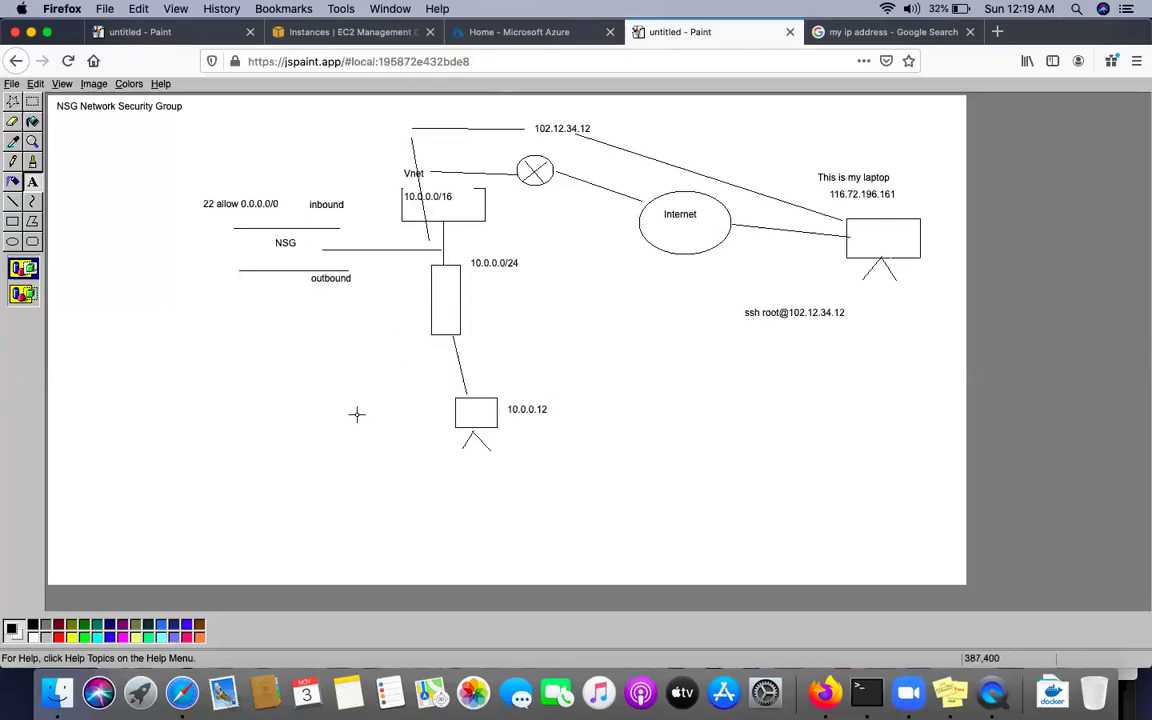
{"action": "left_click", "coordinate": [12, 200]}
{"action": "mouse_move", "coordinate": [438, 262]}
{"action": "left_mouse_down"}
{"action": "mouse_move", "coordinate": [451, 378]}
{"action": "mouse_move", "coordinate": [470, 380]}
{"action": "mouse_move", "coordinate": [352, 393]}
{"action": "mouse_move", "coordinate": [314, 378]}
{"action": "mouse_move", "coordinate": [340, 377]}
{"action": "left_mouse_up"}
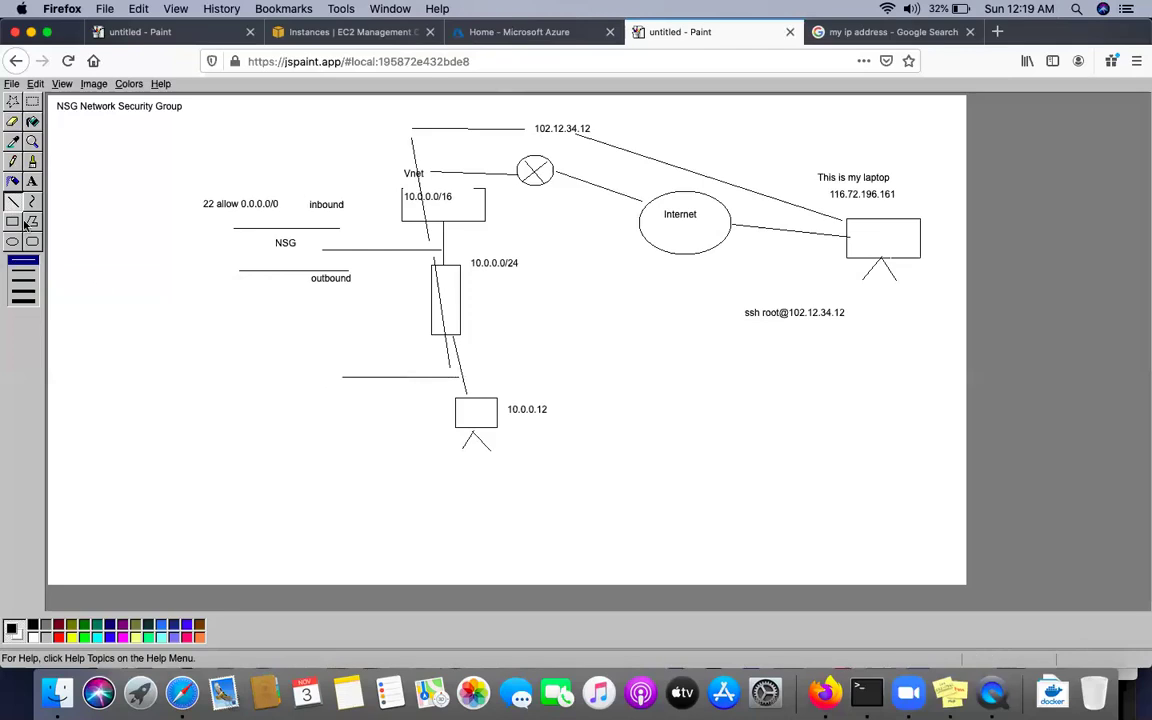
Add a second 'NSG' label beside the new branch line near 10.0.0.12
{"action": "left_click", "coordinate": [32, 181]}
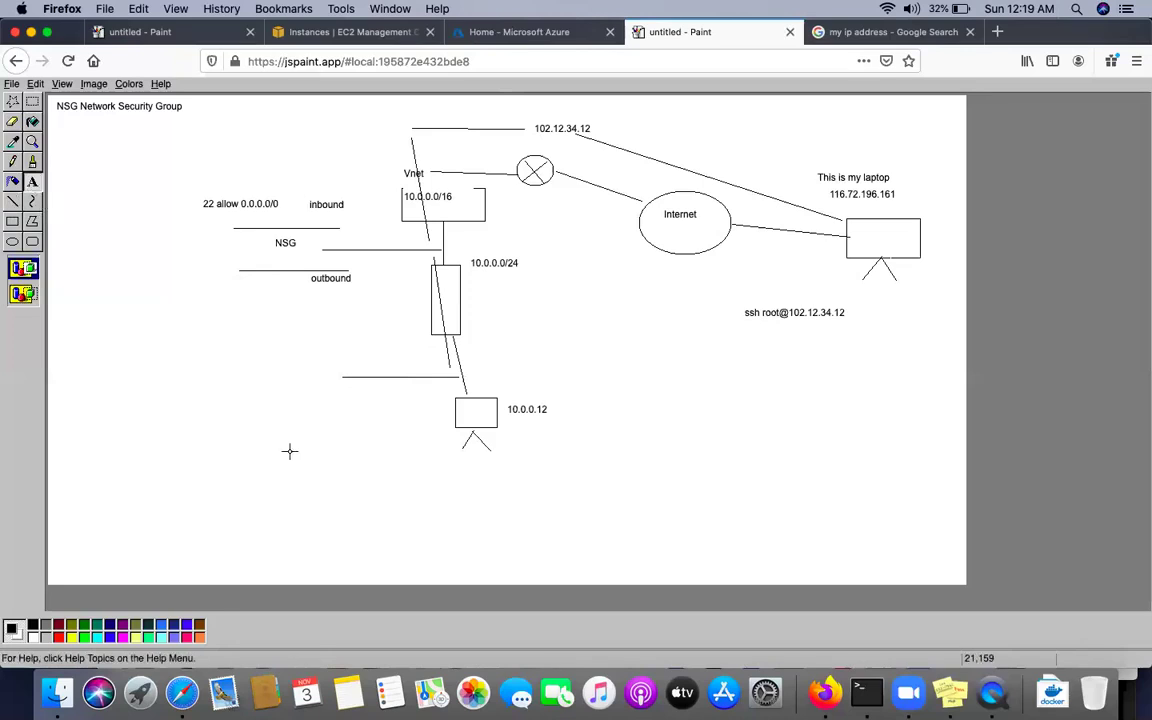
{"action": "left_click_drag", "start_coordinate": [302, 365], "coordinate": [340, 388]}
{"action": "type", "text": "NSG"}
{"action": "left_click", "coordinate": [217, 377]}
Draw straight lines above and below the lower NSG label
{"action": "left_click", "coordinate": [12, 200]}
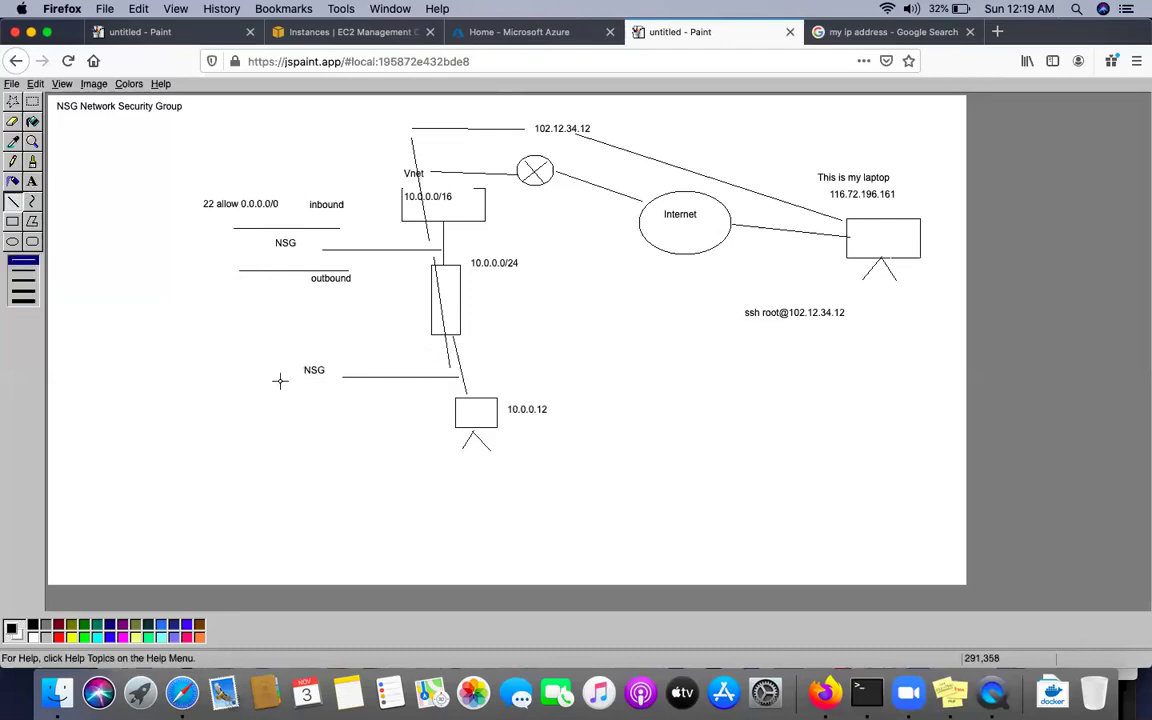
{"action": "left_click_drag", "start_coordinate": [276, 357], "coordinate": [374, 357]}
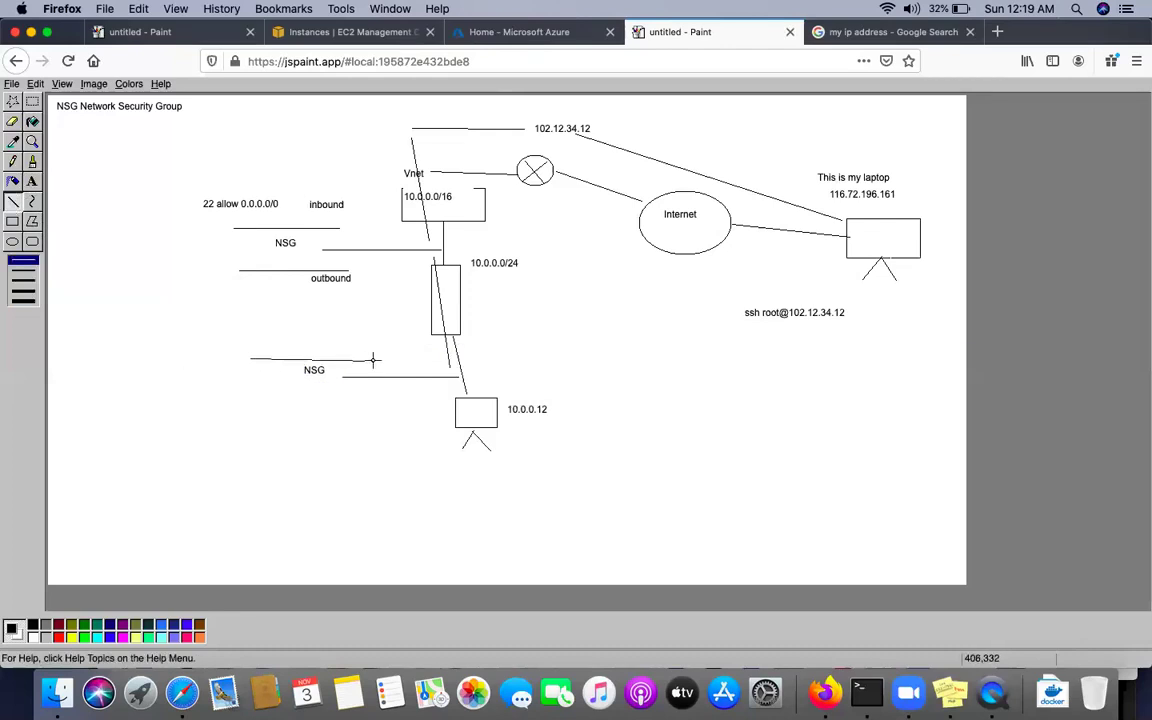
{"action": "left_click_drag", "start_coordinate": [259, 396], "coordinate": [391, 398]}
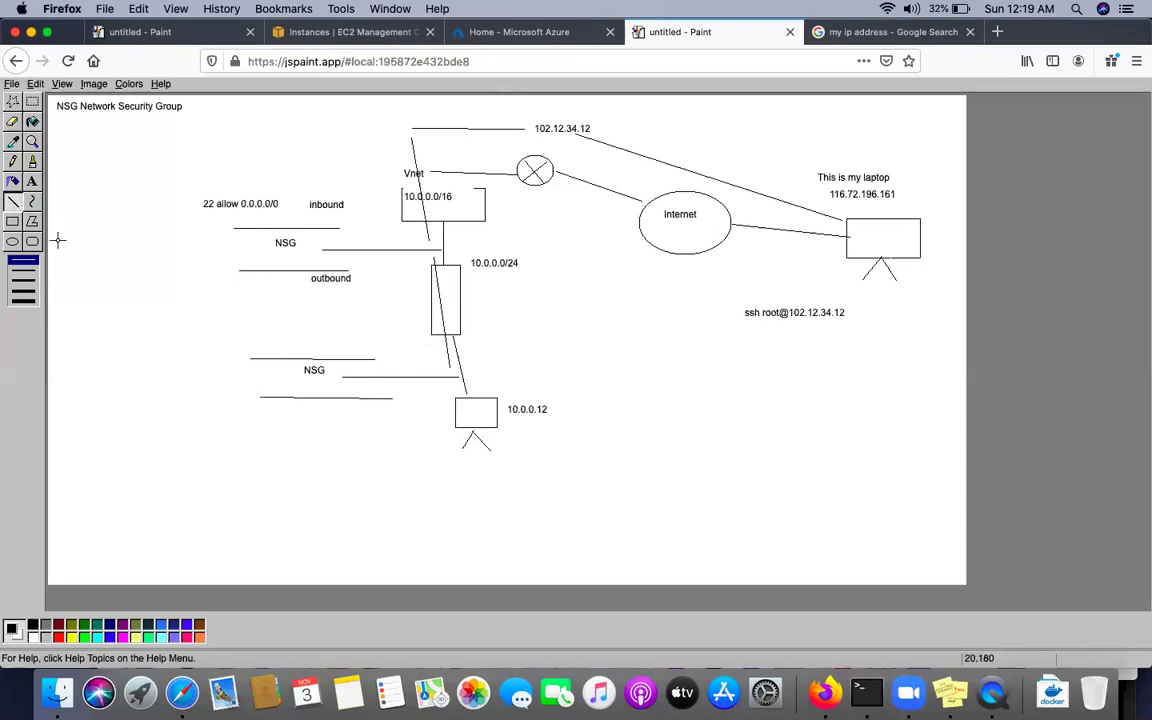
Caption the lower lines 'inbound' and 'outbound', and start the '22 allow 0.0.0.0/0' rule text
{"action": "left_click", "coordinate": [33, 182]}
{"action": "left_click_drag", "start_coordinate": [348, 329], "coordinate": [420, 350]}
{"action": "type", "text": "O"}
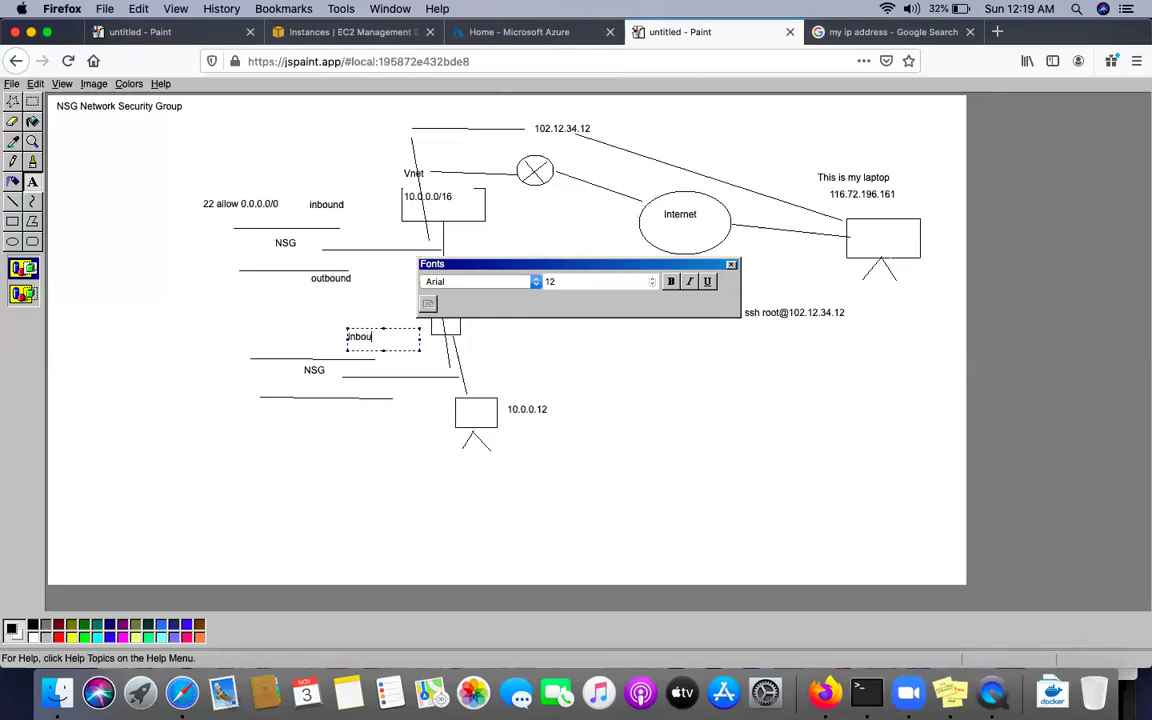
{"action": "left_click_drag", "start_coordinate": [340, 405], "coordinate": [419, 428]}
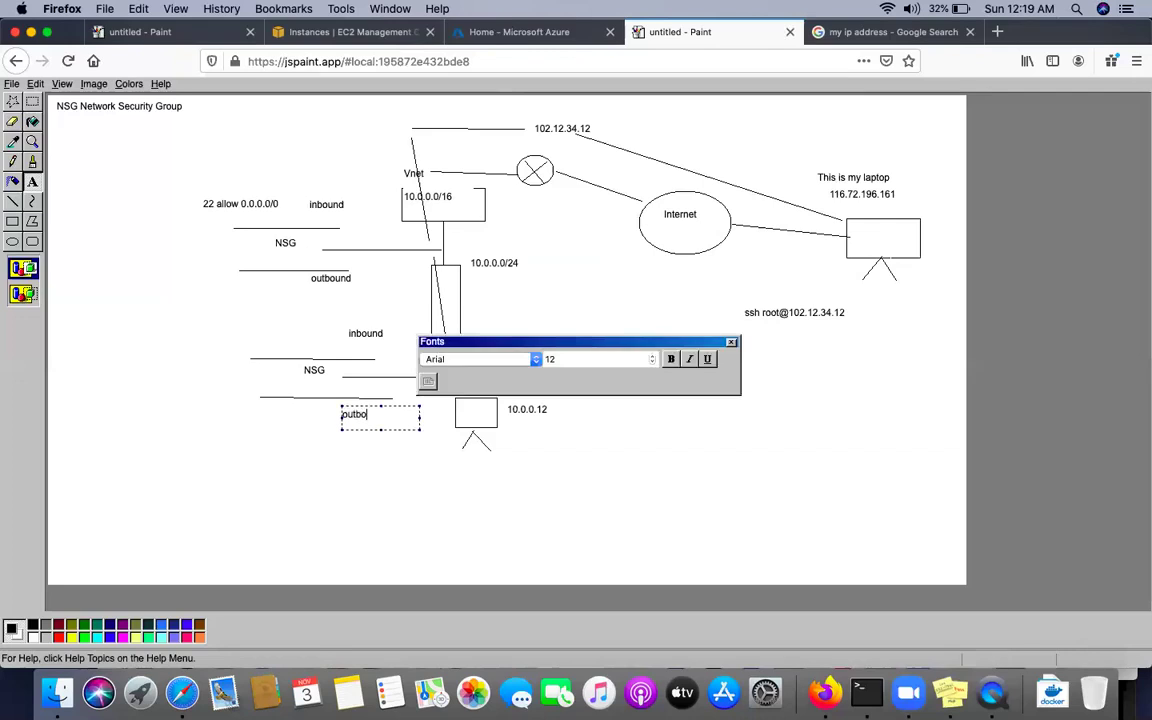
{"action": "left_click", "coordinate": [290, 473]}
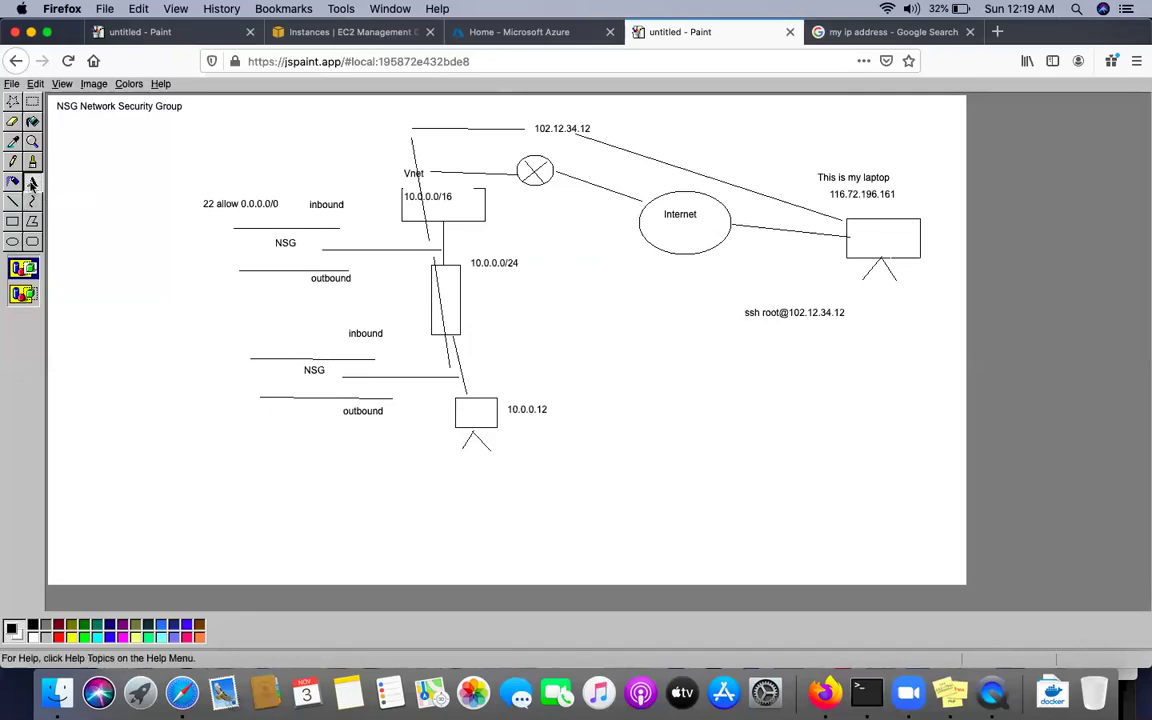
{"action": "left_click_drag", "start_coordinate": [237, 334], "coordinate": [333, 352]}
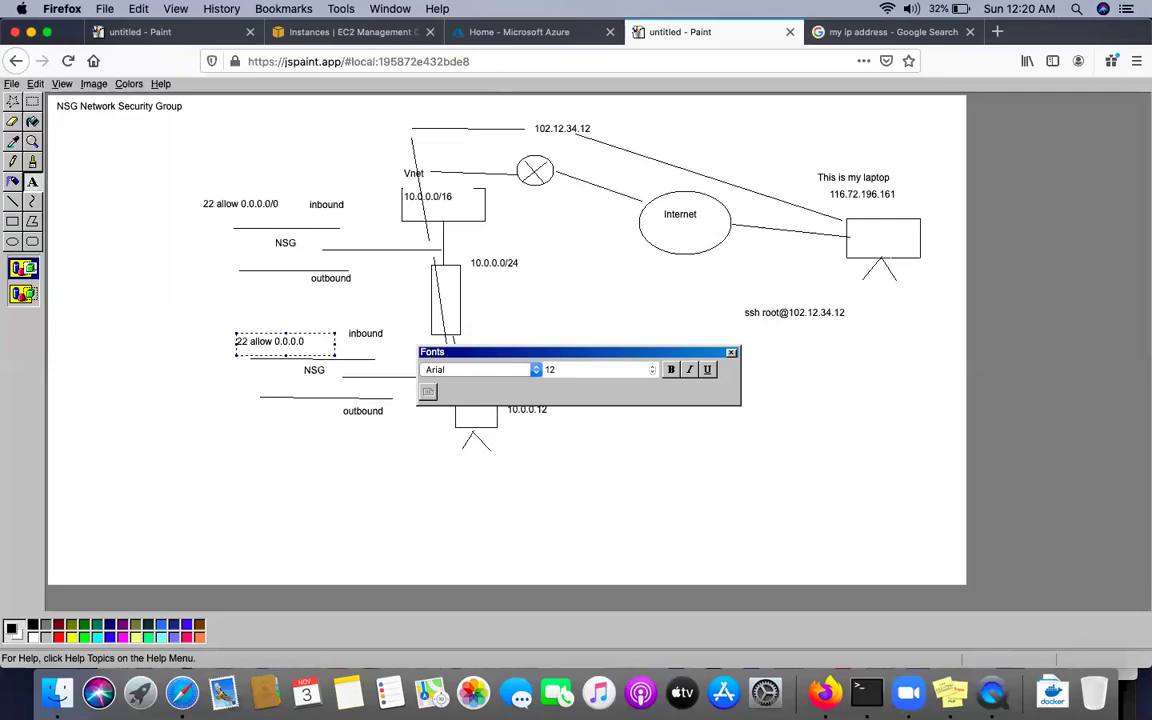
Commit the second '22 allow 0.0.0.0/0' rule and draw a line from the lower NSG to 10.0.0.12
{"action": "left_click", "coordinate": [337, 448]}
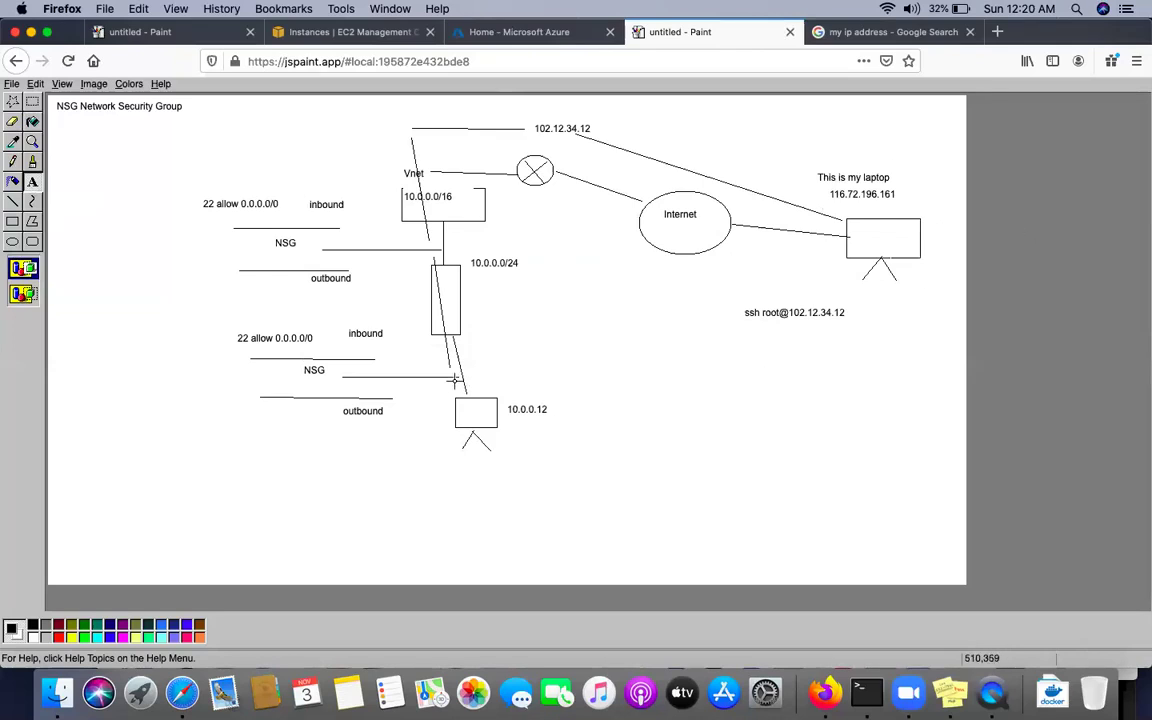
{"action": "left_click", "coordinate": [12, 201]}
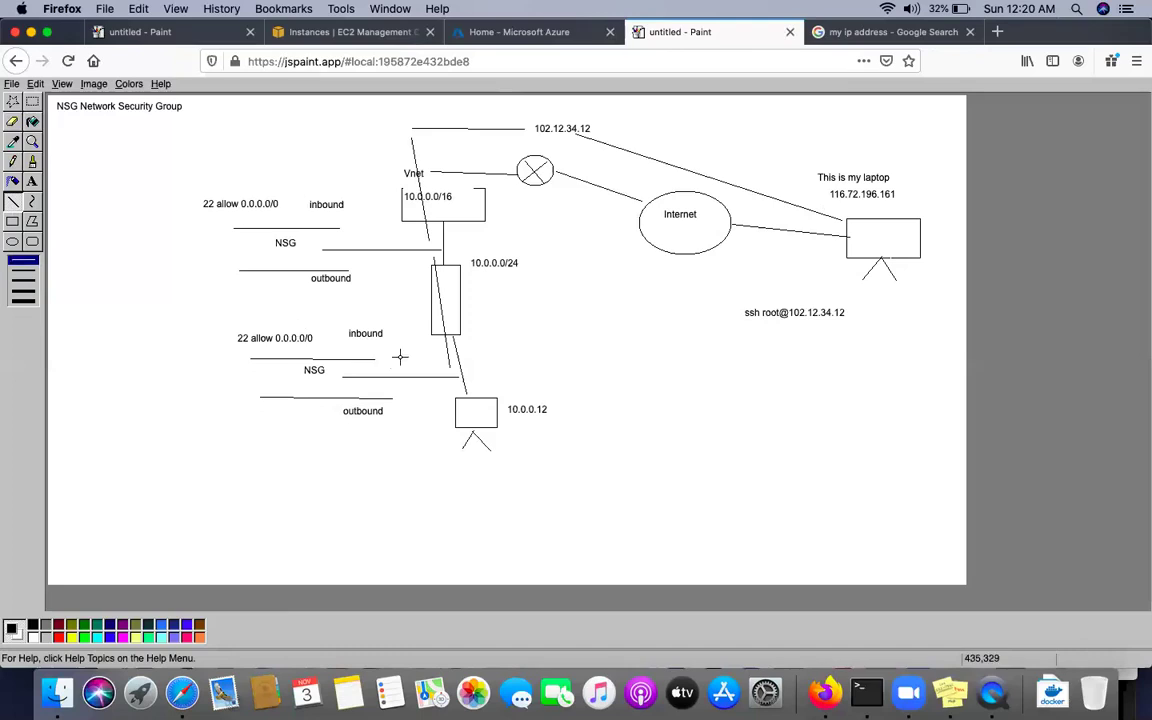
{"action": "left_click_drag", "start_coordinate": [448, 377], "coordinate": [482, 421]}
Draw four more connecting lines from the 10.0.0.12 box, past the outbound label, up toward the upper NSG
{"action": "left_click_drag", "start_coordinate": [476, 431], "coordinate": [395, 437]}
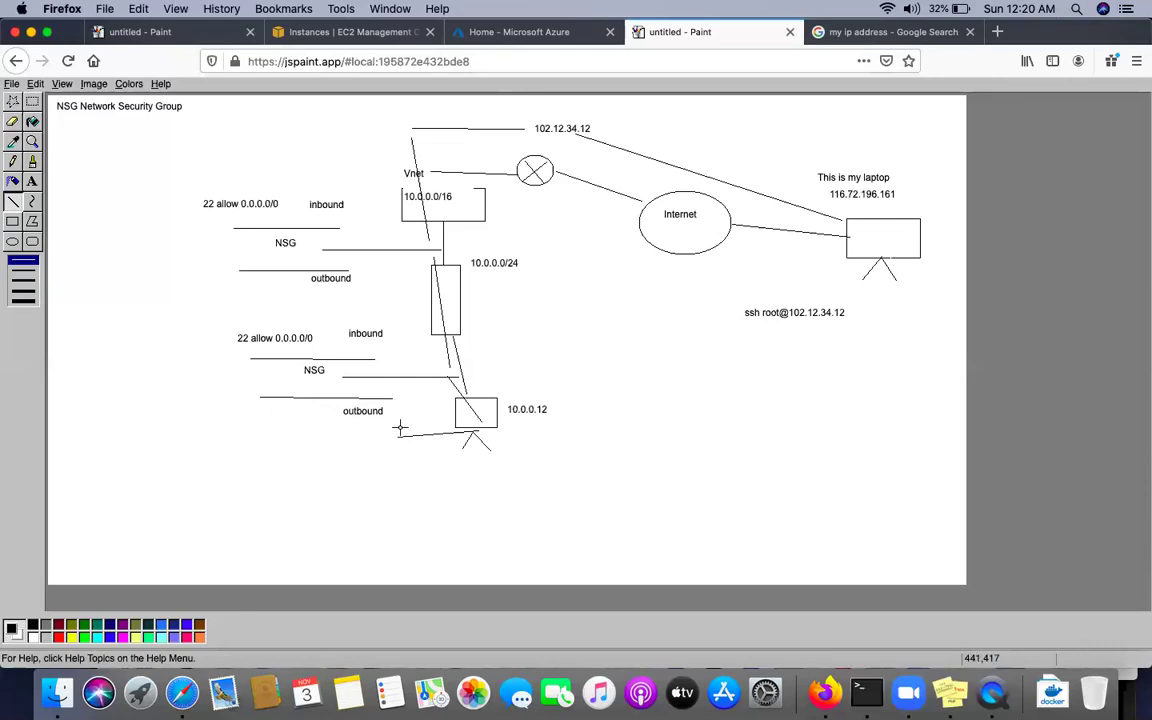
{"action": "left_click_drag", "start_coordinate": [400, 430], "coordinate": [316, 420]}
{"action": "mouse_move", "coordinate": [302, 412]}
{"action": "left_mouse_down"}
{"action": "mouse_move", "coordinate": [248, 266]}
{"action": "mouse_move", "coordinate": [275, 283]}
{"action": "left_mouse_up"}
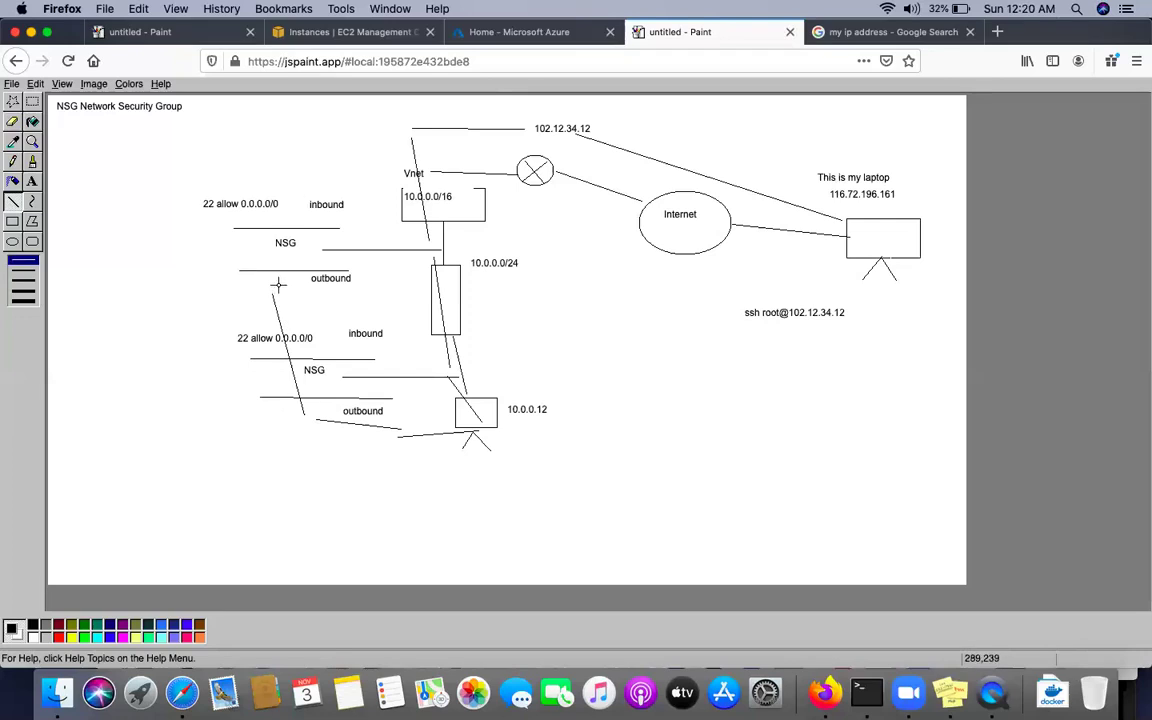
{"action": "mouse_move", "coordinate": [278, 284]}
{"action": "left_mouse_down"}
{"action": "mouse_move", "coordinate": [329, 129]}
{"action": "mouse_move", "coordinate": [481, 117]}
{"action": "mouse_move", "coordinate": [868, 237]}
{"action": "left_mouse_up"}
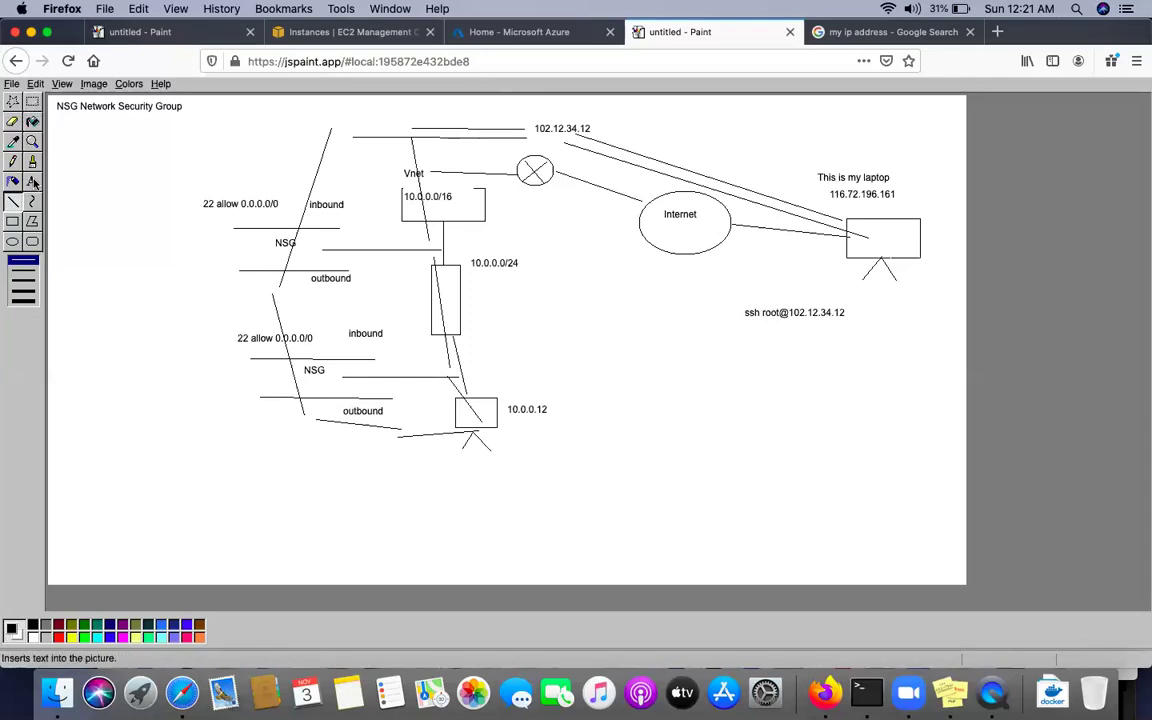
Write 'statefull' and 'stateless' on two lines in the canvas's upper-left corner
{"action": "left_click", "coordinate": [34, 182]}
{"action": "left_click_drag", "start_coordinate": [63, 127], "coordinate": [168, 191]}
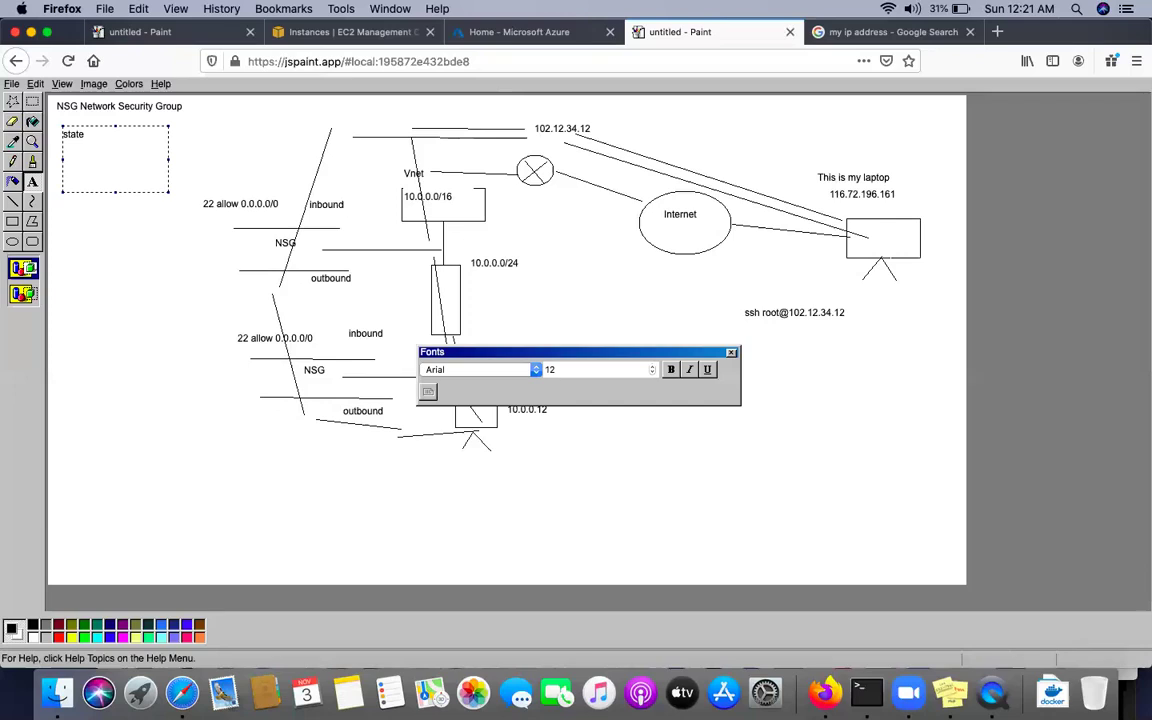
{"action": "type", "text": "statefull"}
{"action": "key", "text": "Return"}
{"action": "left_click", "coordinate": [131, 261]}
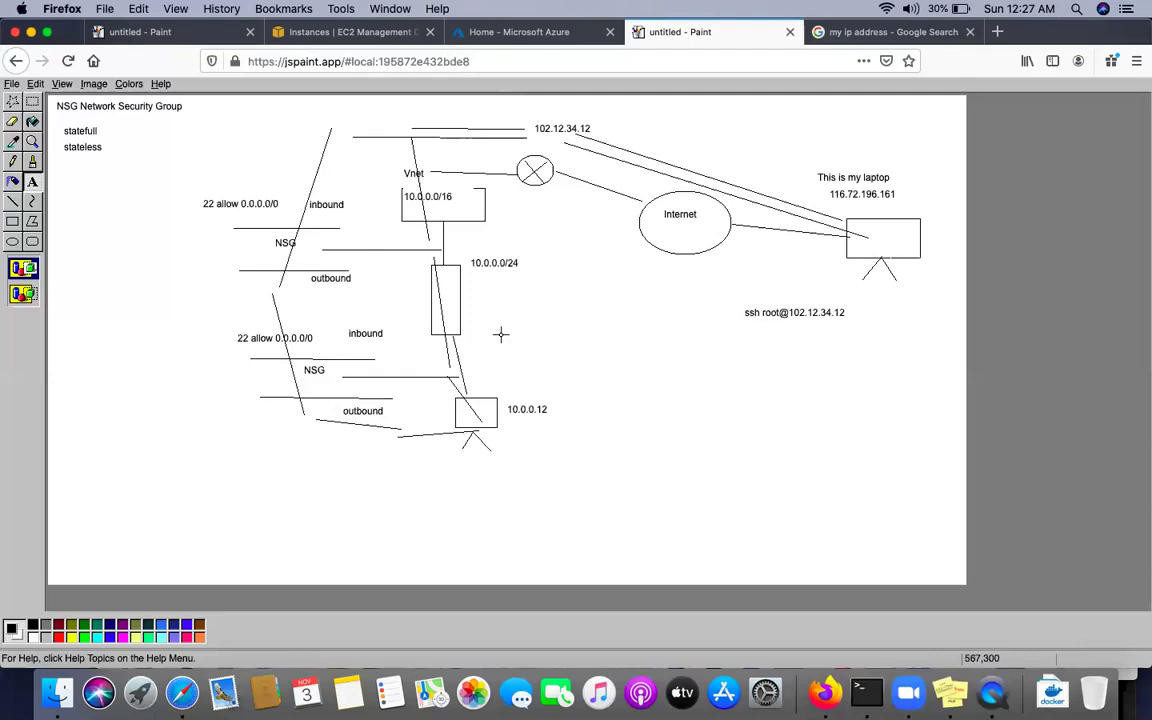
Click near the bottom of the screen after finishing the diagram
{"action": "left_click", "coordinate": [186, 697]}
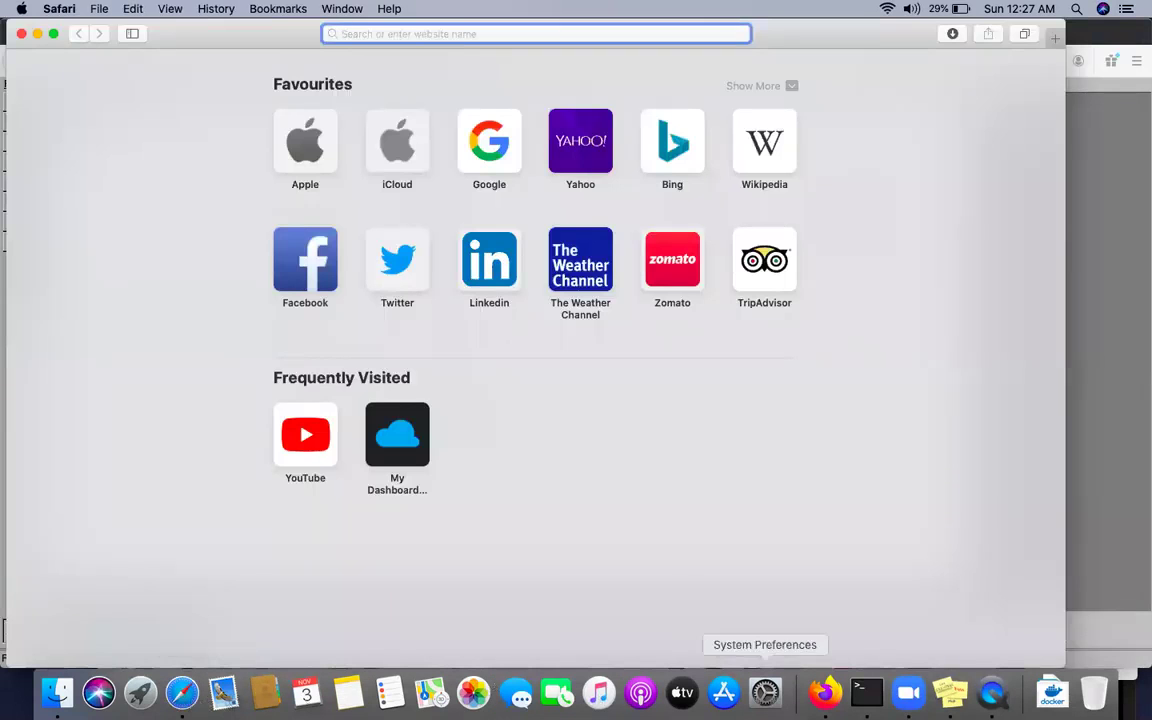
Search 'NSG' in the Azure portal, open Network security groups, and start creating one
{"action": "left_click", "coordinate": [825, 692]}
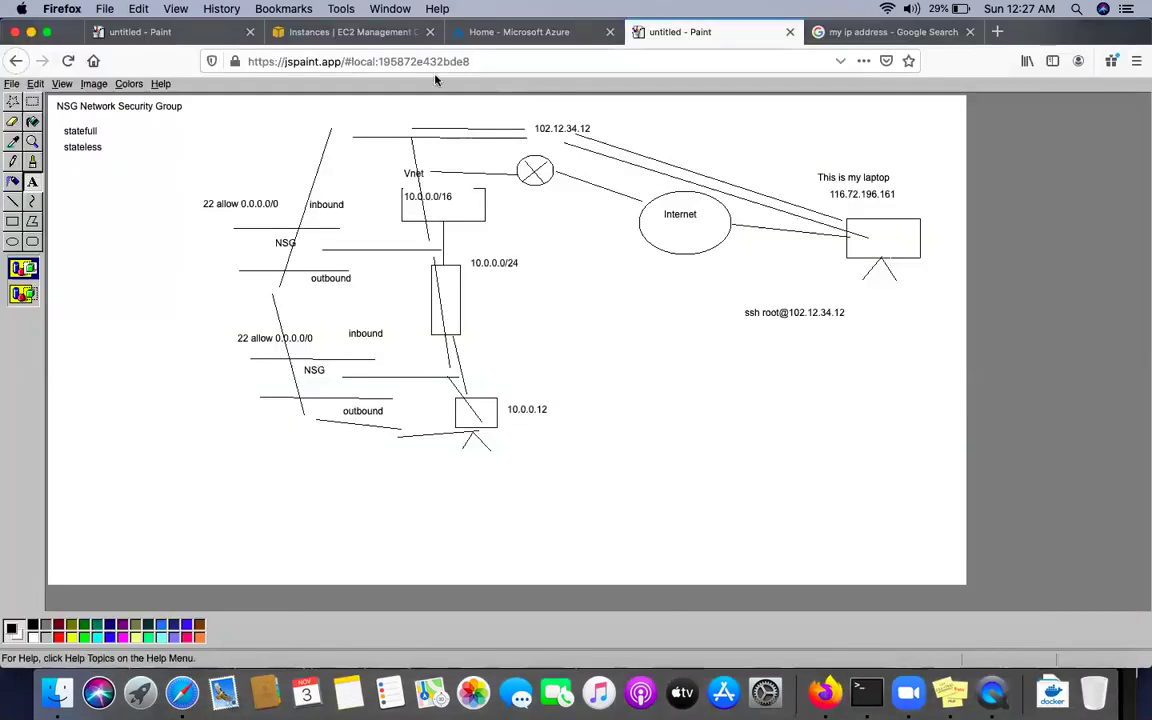
{"action": "left_click", "coordinate": [478, 44]}
{"action": "left_click", "coordinate": [524, 94]}
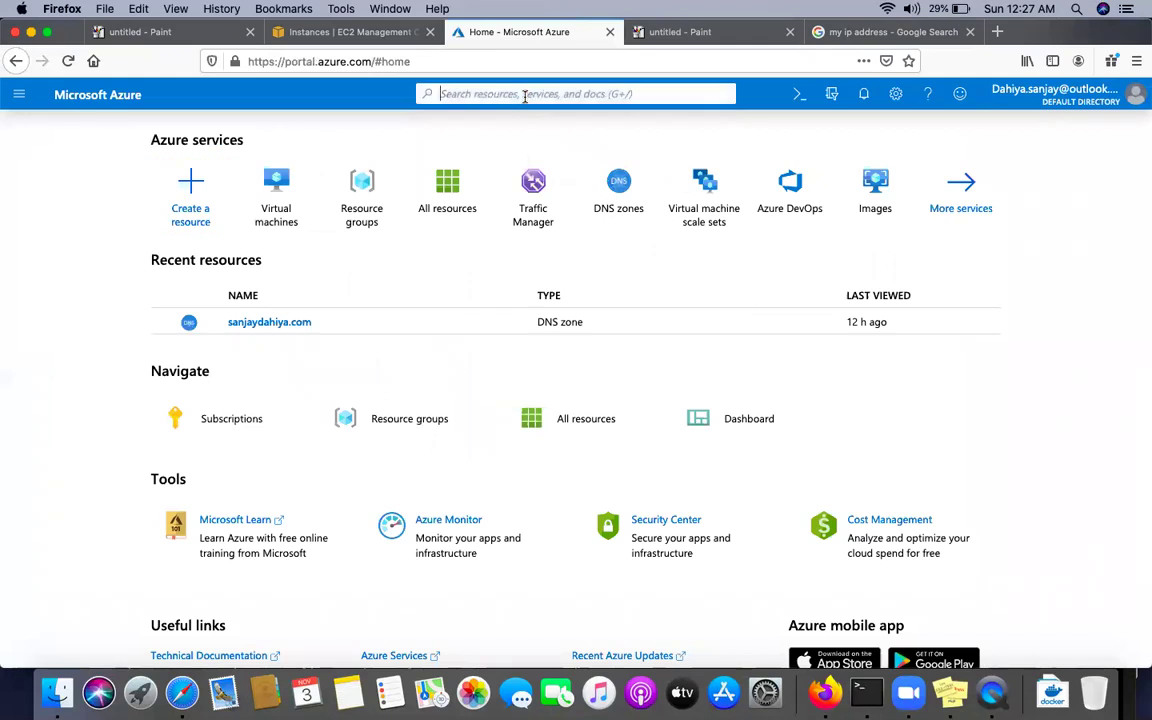
{"action": "type", "text": "NSG"}
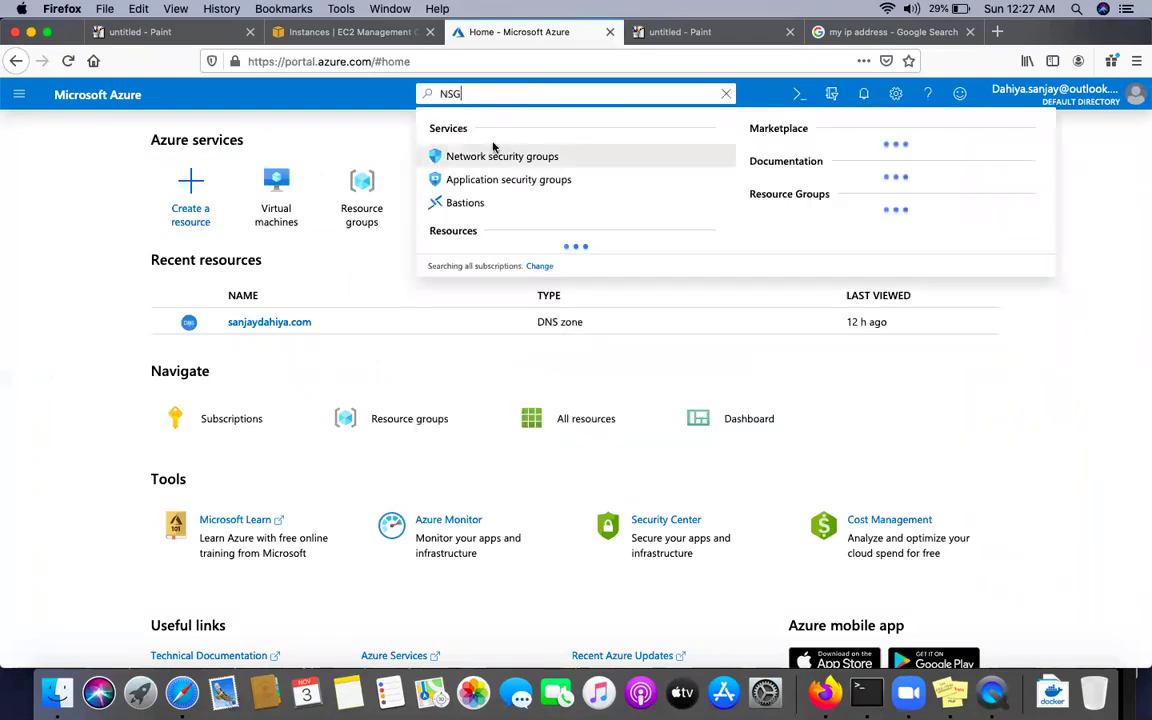
{"action": "left_click", "coordinate": [478, 157]}
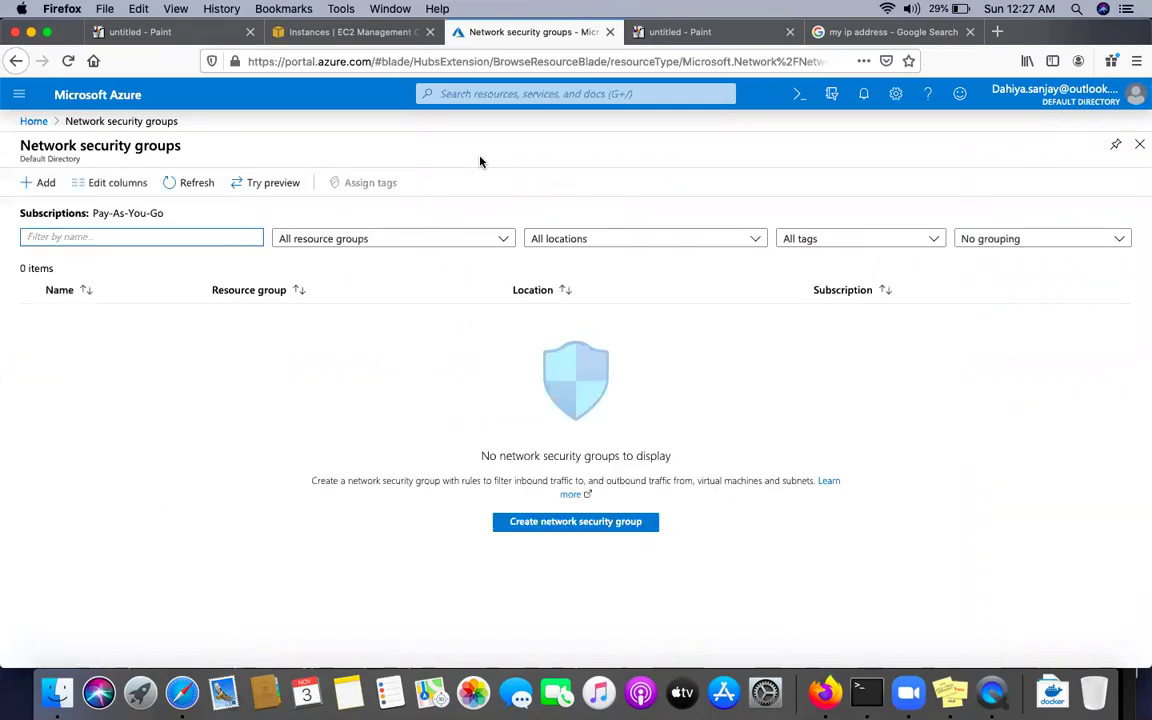
{"action": "left_click", "coordinate": [540, 532]}
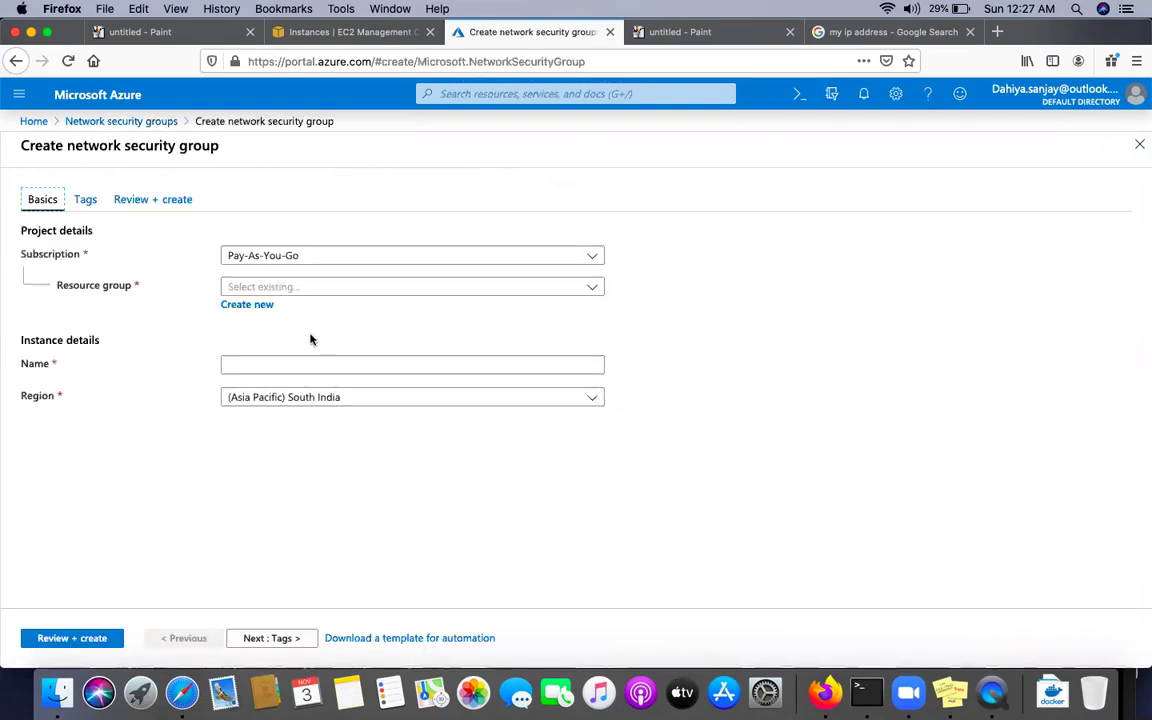
Create a new resource group named NEW-NSG
{"action": "left_click", "coordinate": [244, 307]}
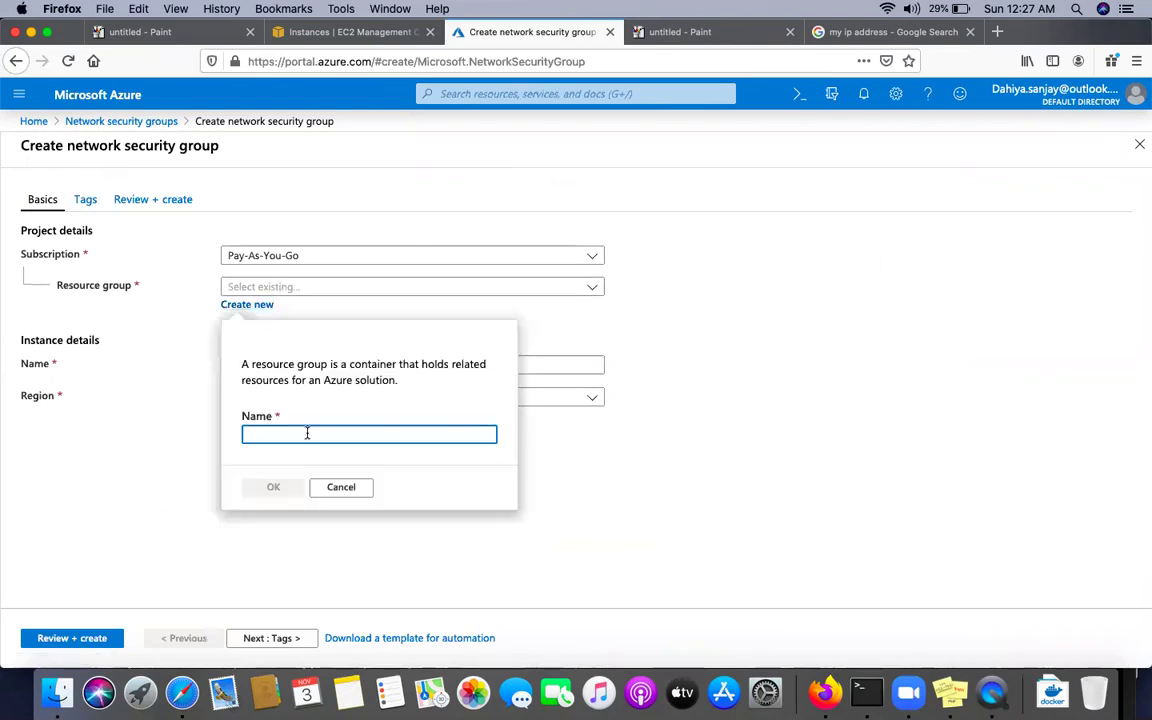
{"action": "left_click", "coordinate": [379, 291]}
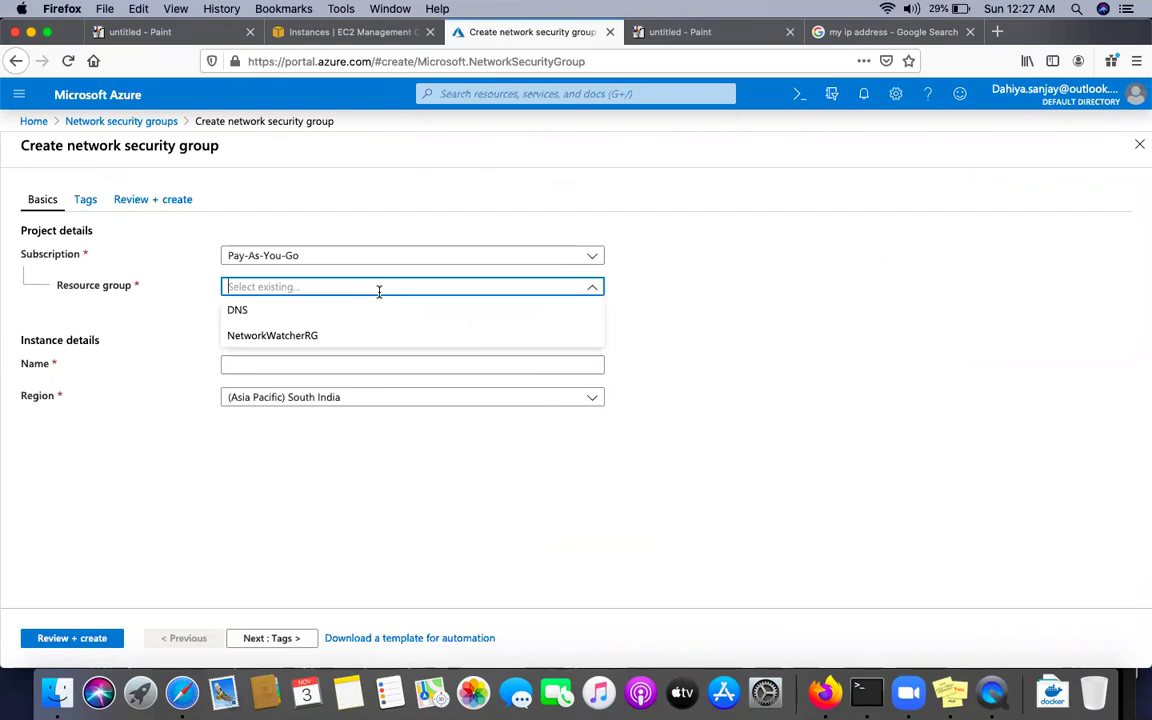
{"action": "left_click", "coordinate": [188, 316]}
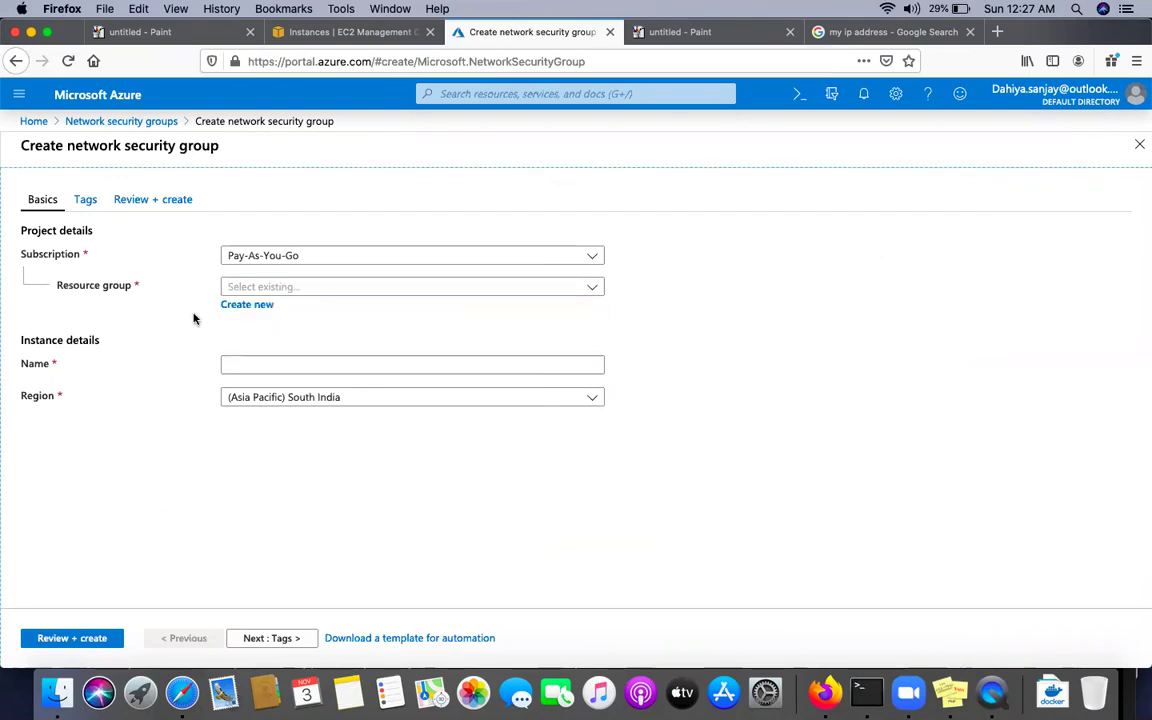
{"action": "left_click", "coordinate": [248, 307]}
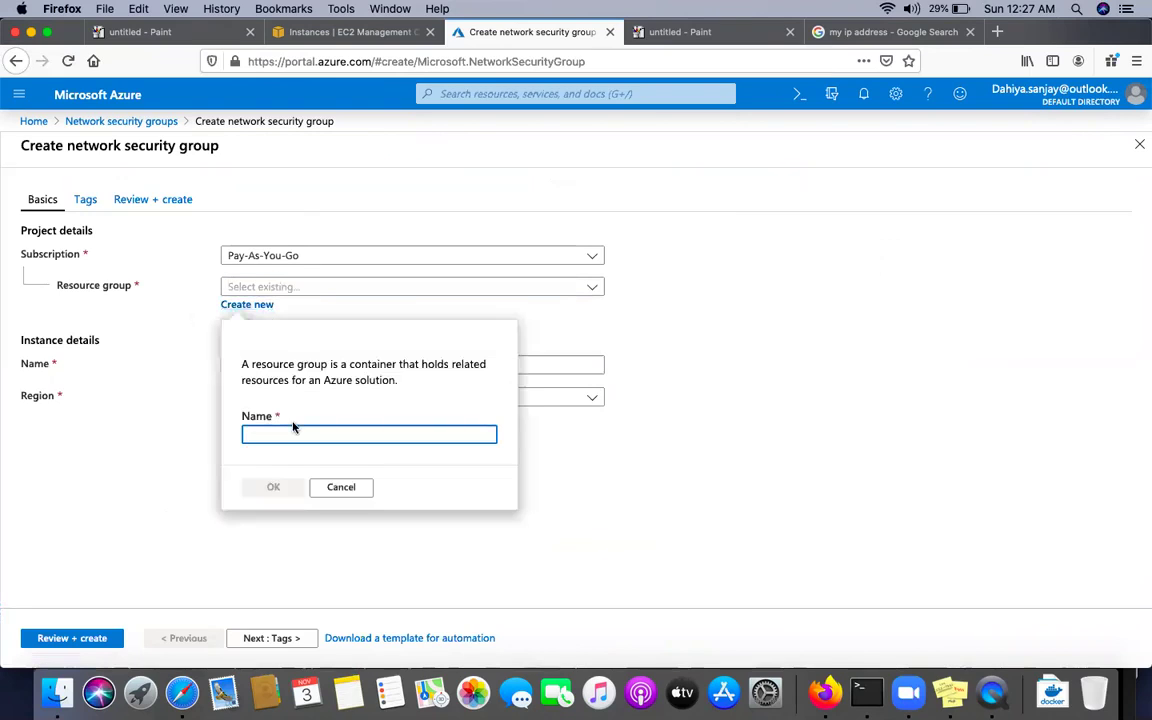
{"action": "type", "text": "NEW-NSG"}
{"action": "left_click", "coordinate": [276, 490]}
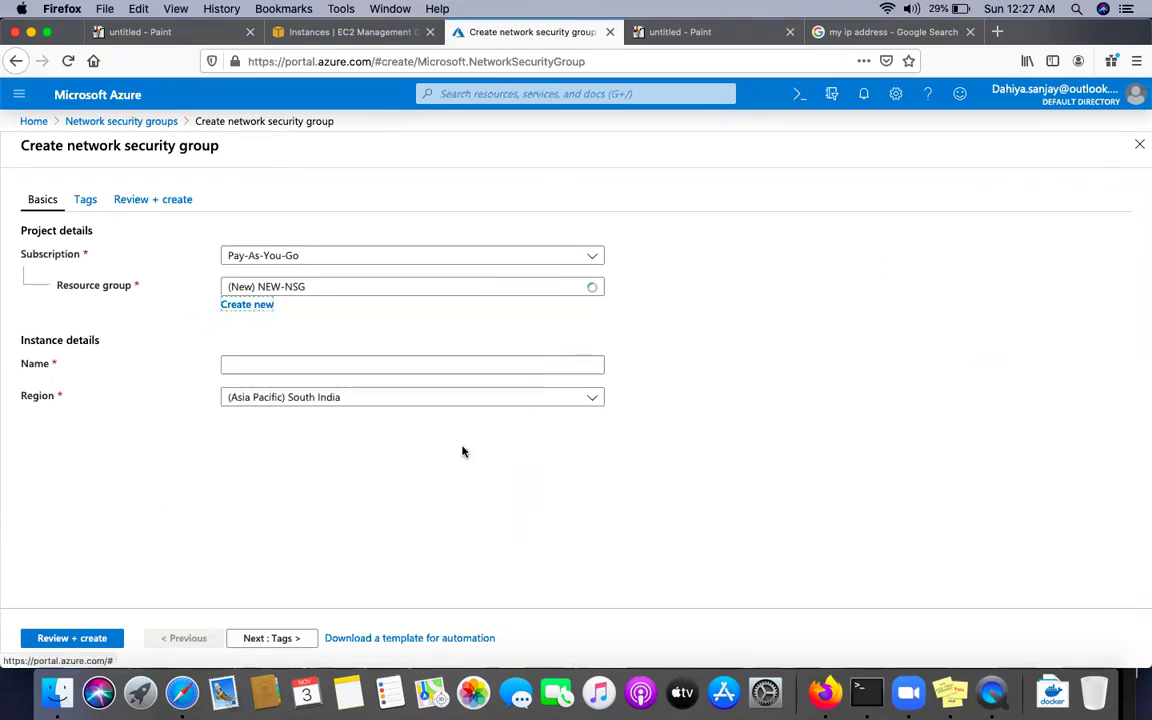
Name the security group NEW-NSG, choose West Central US, and run Review + create
{"action": "left_click", "coordinate": [315, 366]}
{"action": "type", "text": "NEW-"}
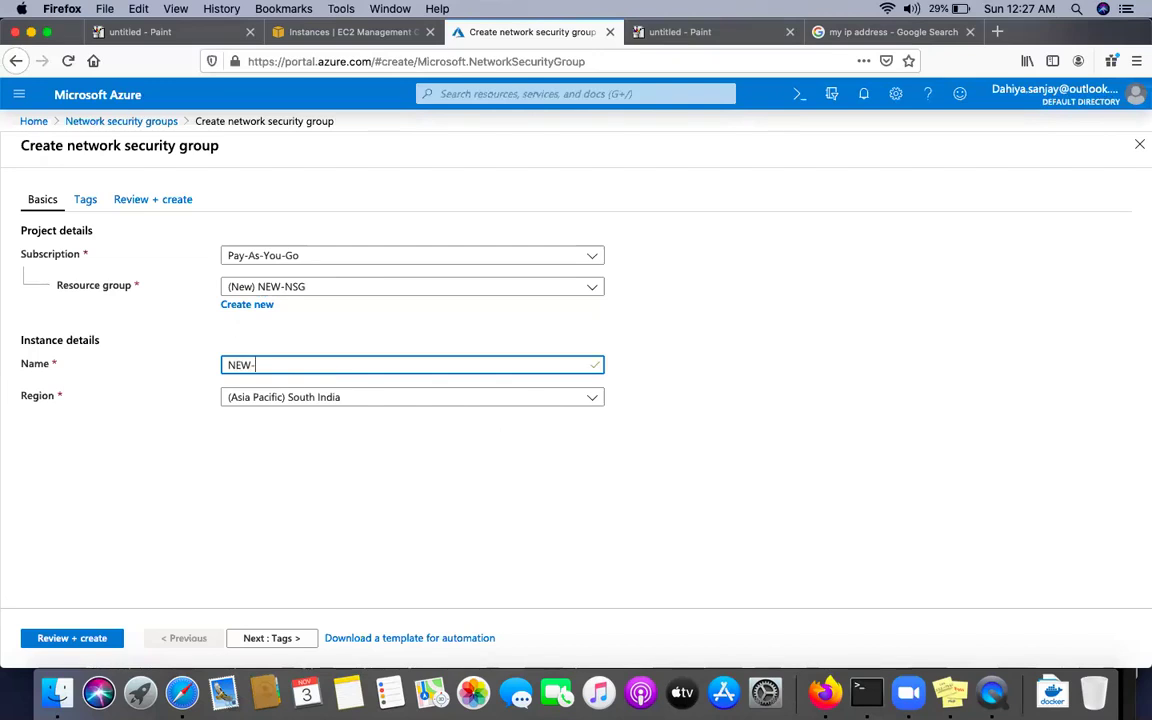
{"action": "type", "text": "NSG"}
{"action": "left_click", "coordinate": [334, 398]}
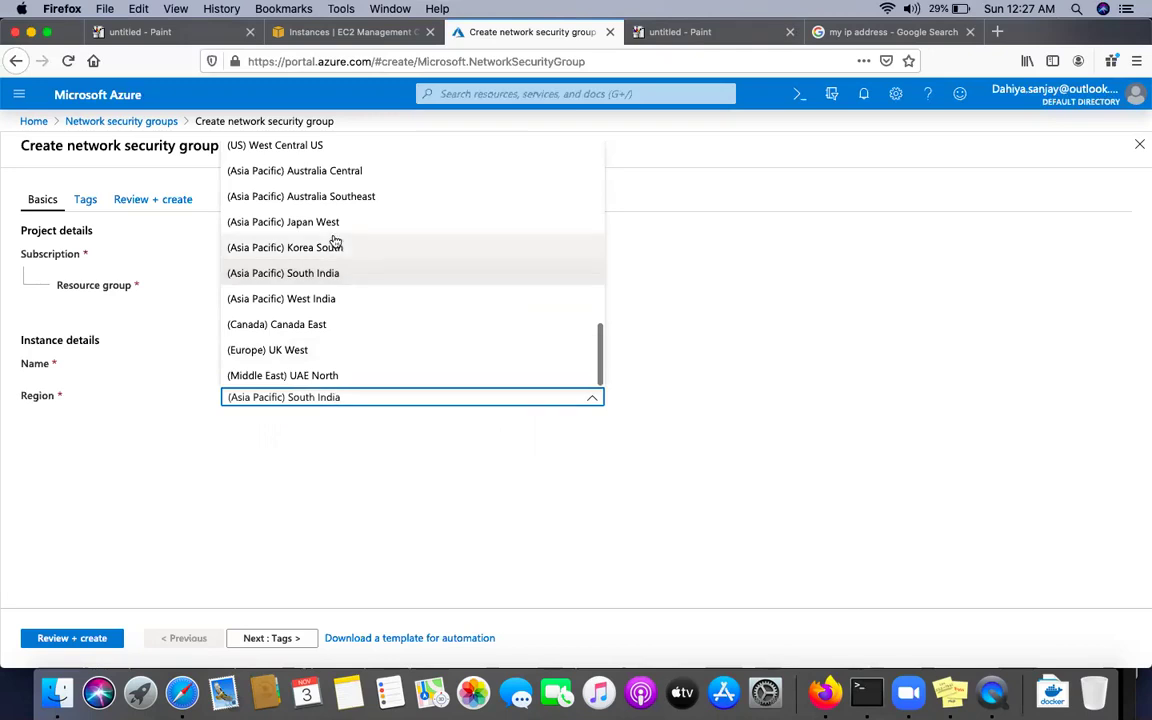
{"action": "scroll", "coordinate": [328, 245], "scroll_direction": "up", "scroll_amount": 3}
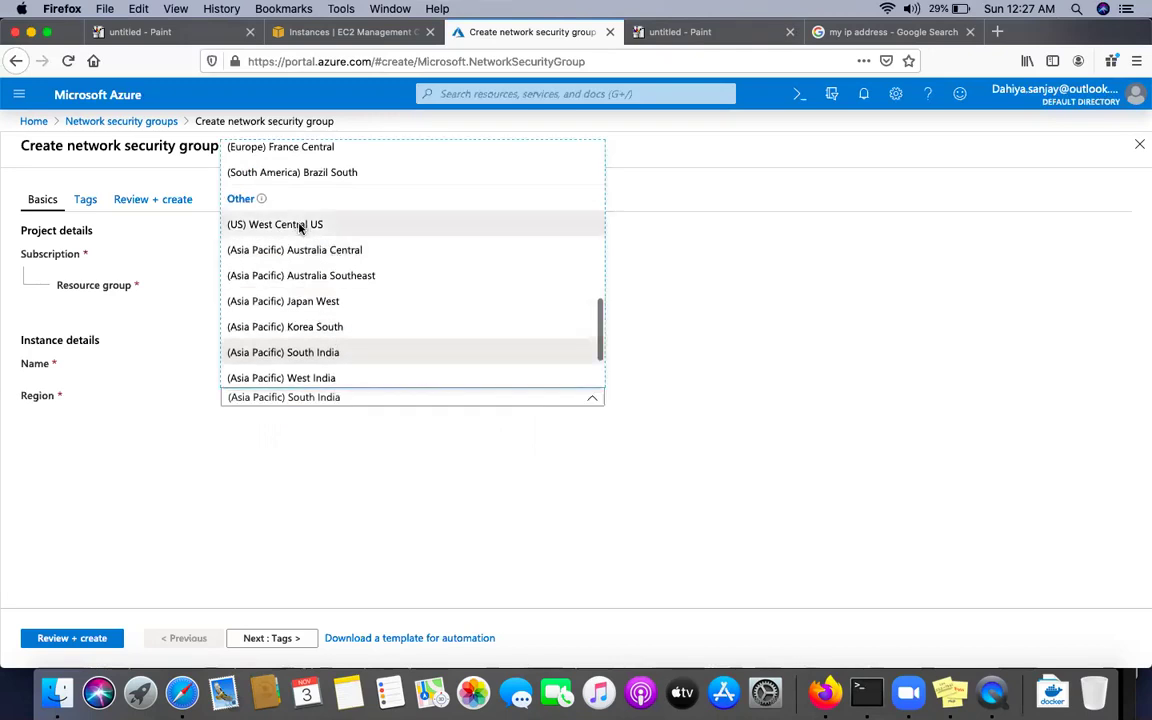
{"action": "left_click", "coordinate": [299, 226]}
{"action": "left_click", "coordinate": [67, 640]}
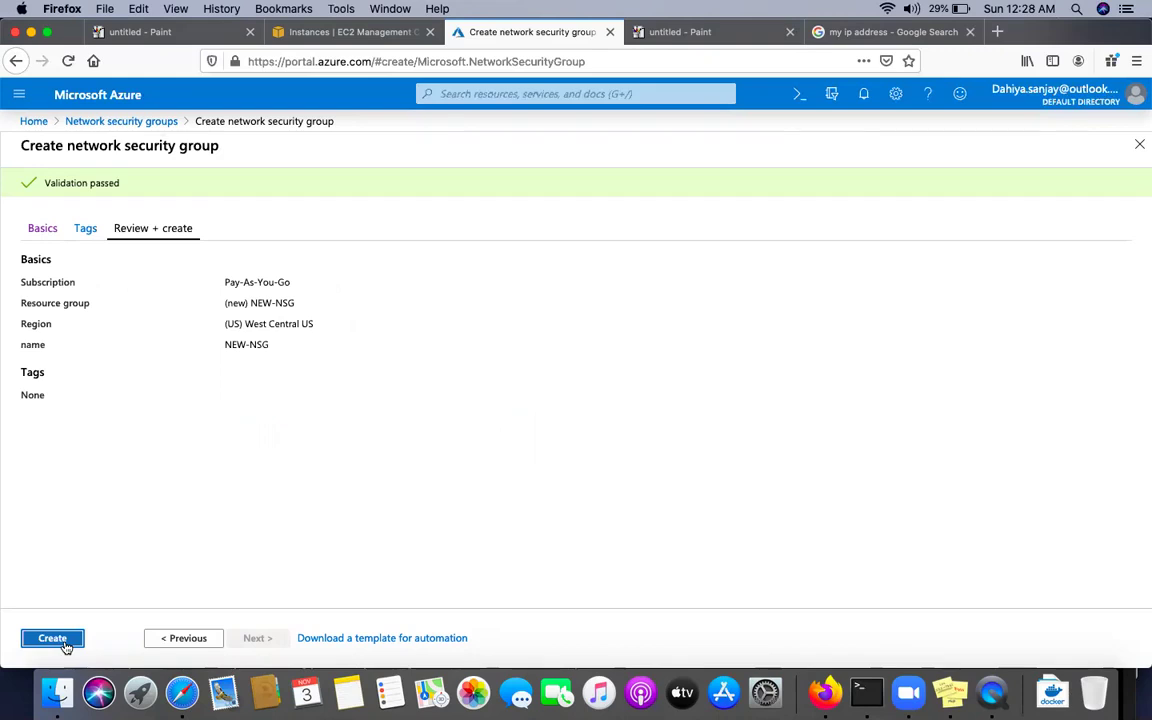
Create the NEW-NSG security group and check its deployment progress in notifications
{"action": "left_click", "coordinate": [50, 641]}
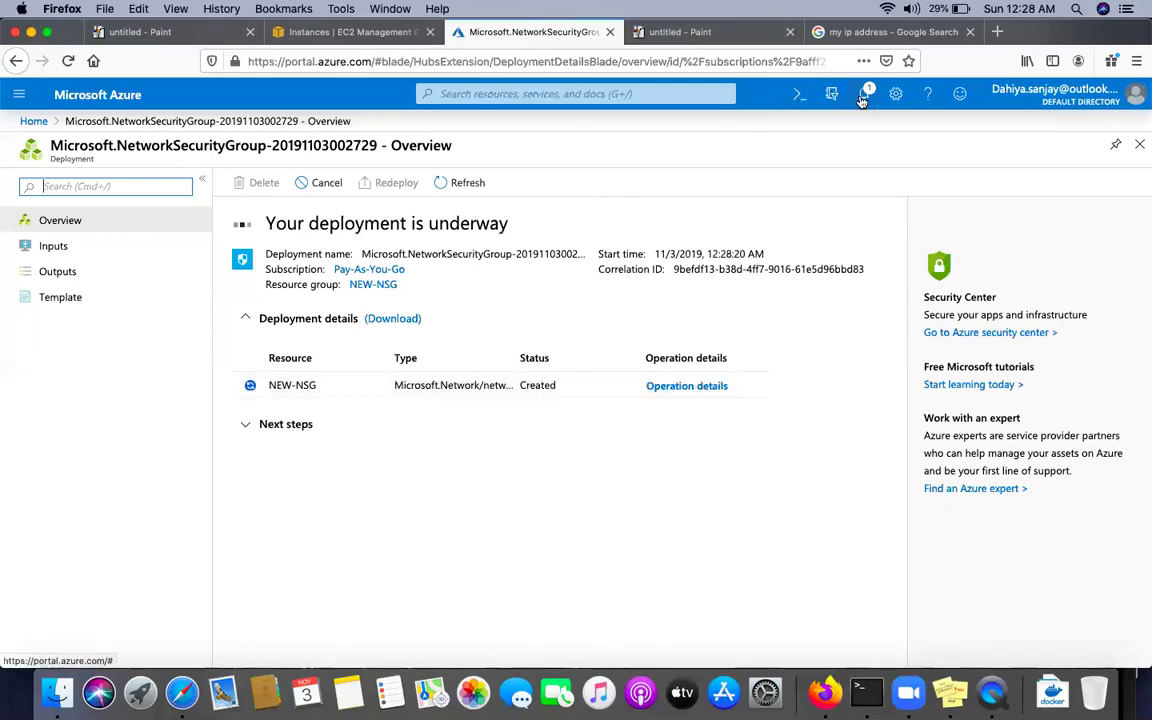
{"action": "left_click", "coordinate": [864, 96]}
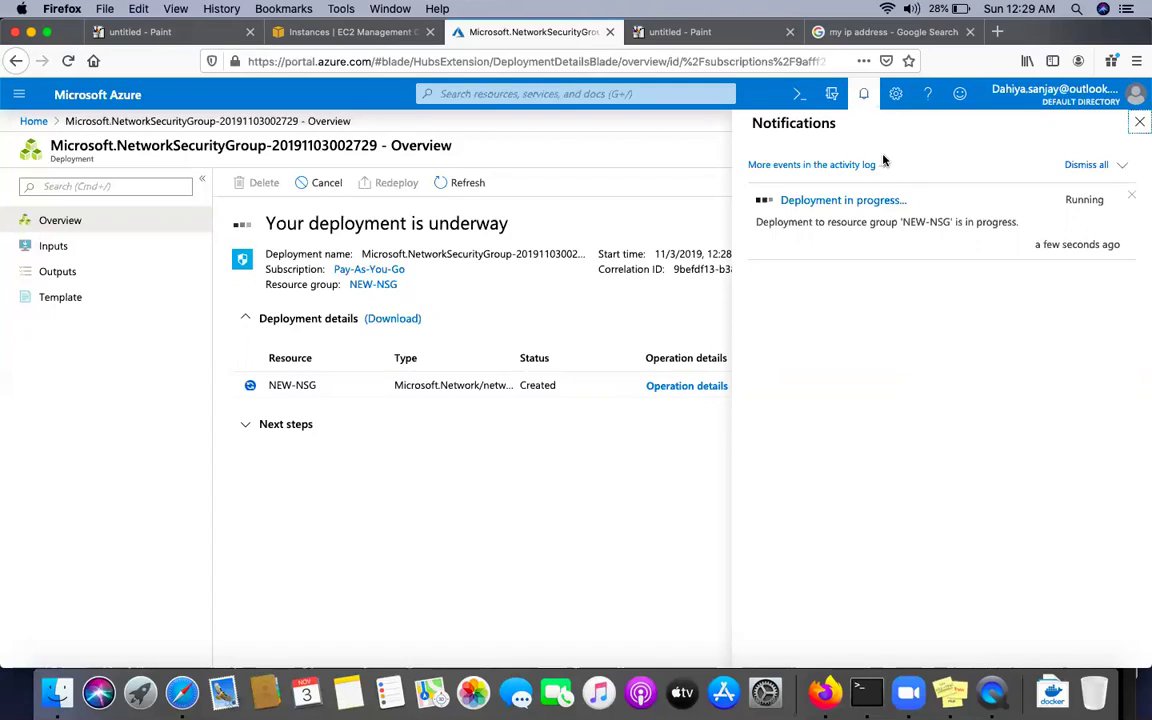
Reload the portal until the NEW-NSG deployment overview reads 'Your deployment is complete'
{"action": "left_click", "coordinate": [68, 61]}
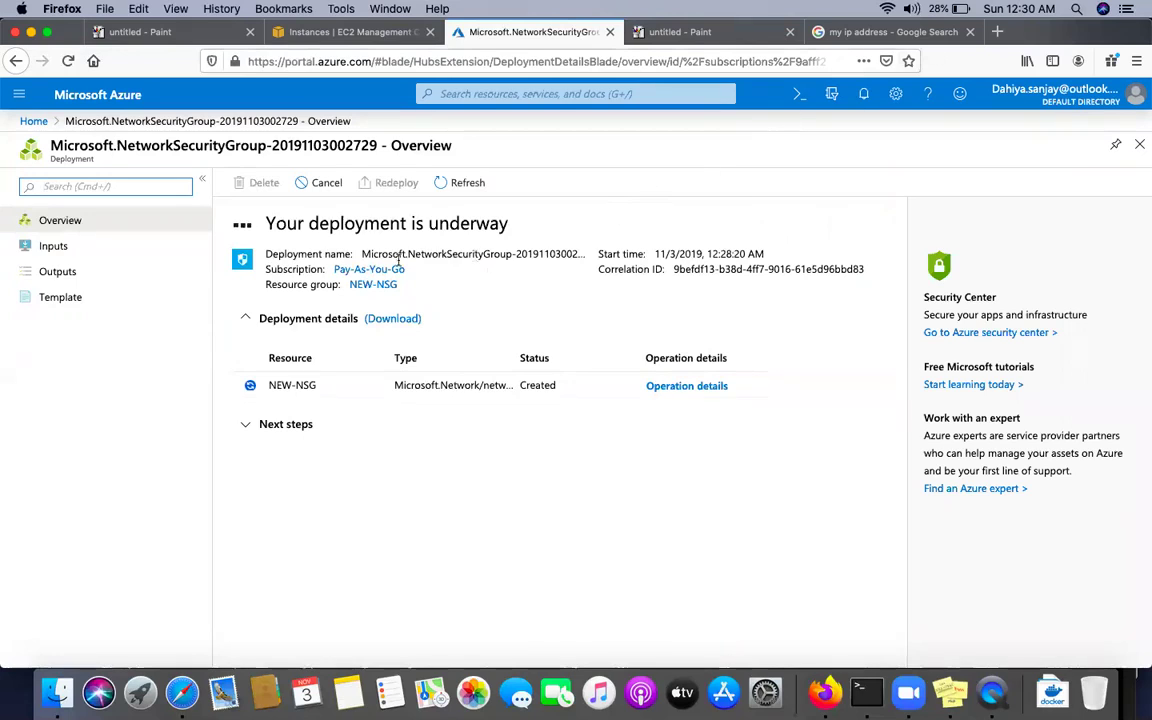
{"action": "left_click_drag", "start_coordinate": [268, 225], "coordinate": [535, 225]}
{"action": "left_click", "coordinate": [535, 225]}
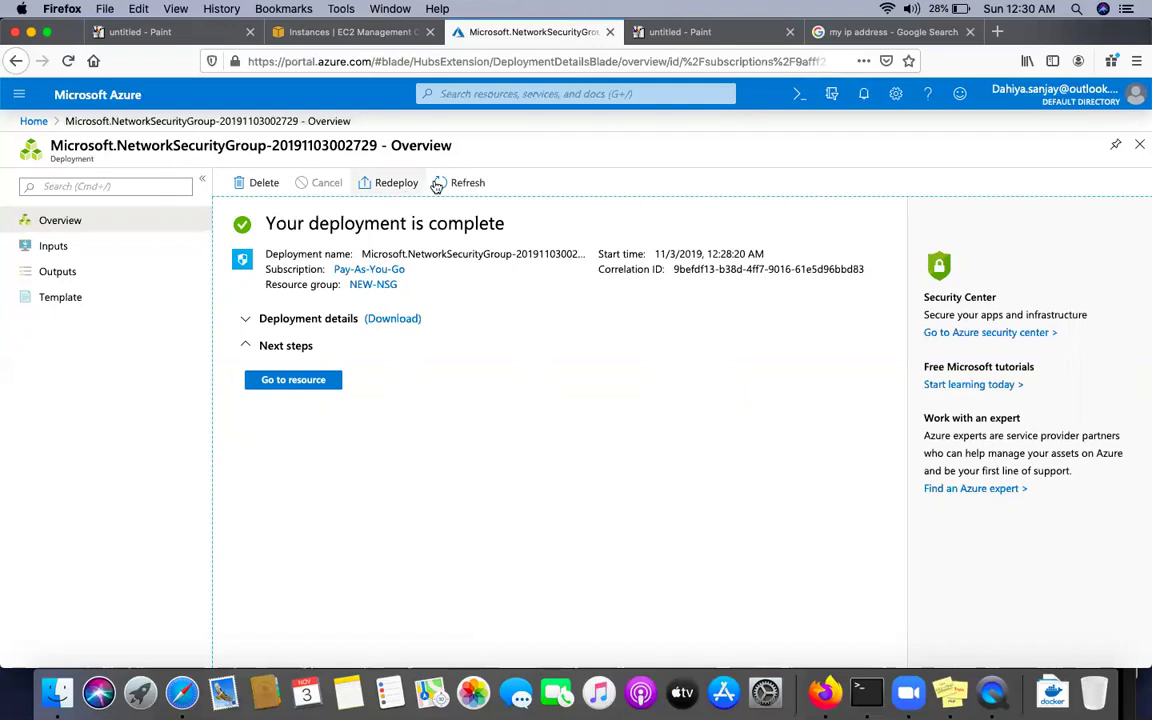
Find Network security groups via an NSG search and open NEW-NSG's inbound security rules
{"action": "left_click", "coordinate": [465, 93]}
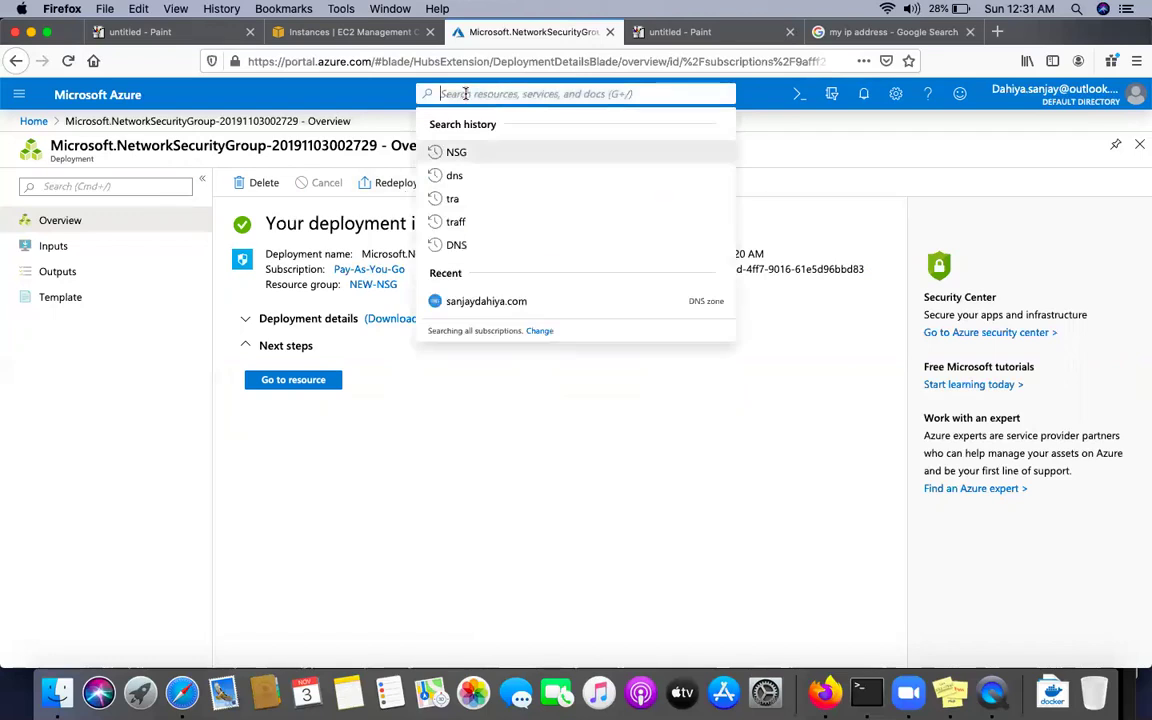
{"action": "type", "text": "NSG"}
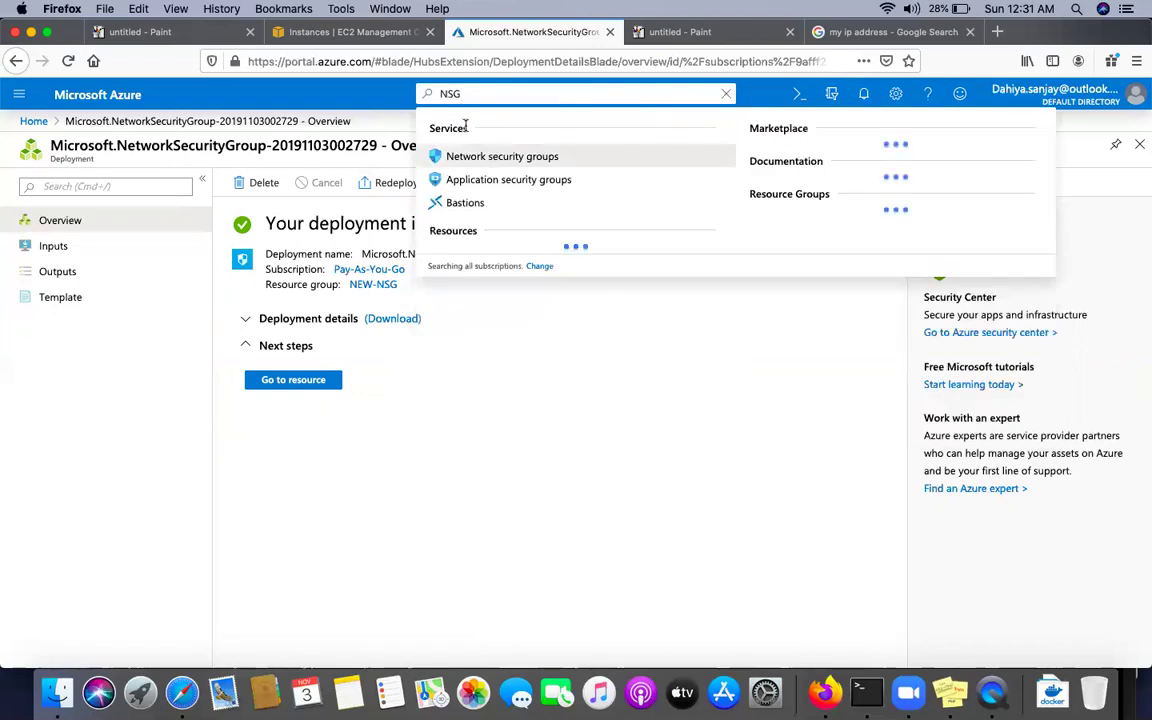
{"action": "left_click", "coordinate": [481, 160]}
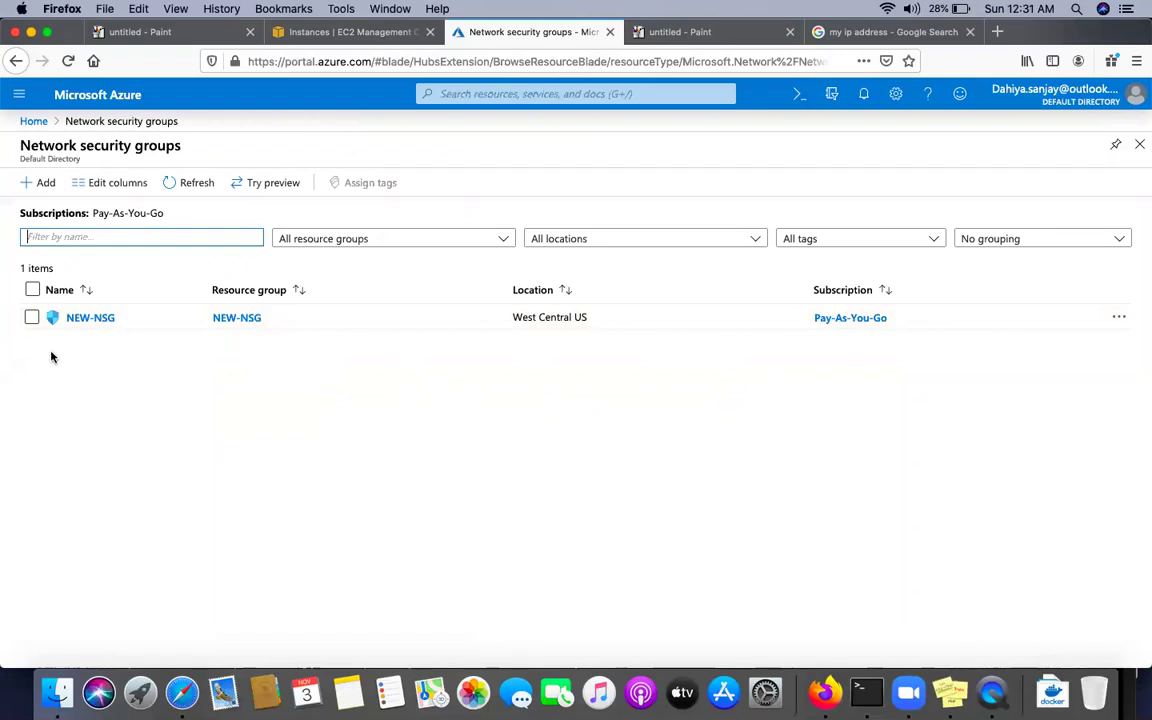
{"action": "left_click", "coordinate": [90, 318]}
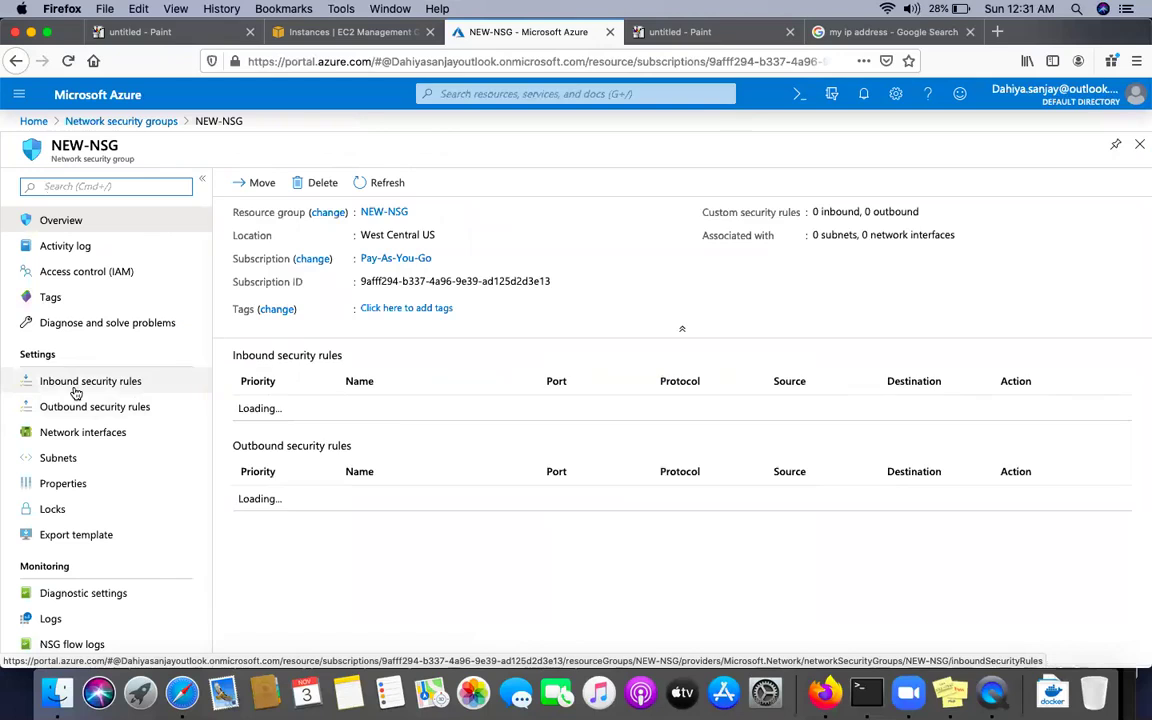
{"action": "left_click", "coordinate": [76, 391]}
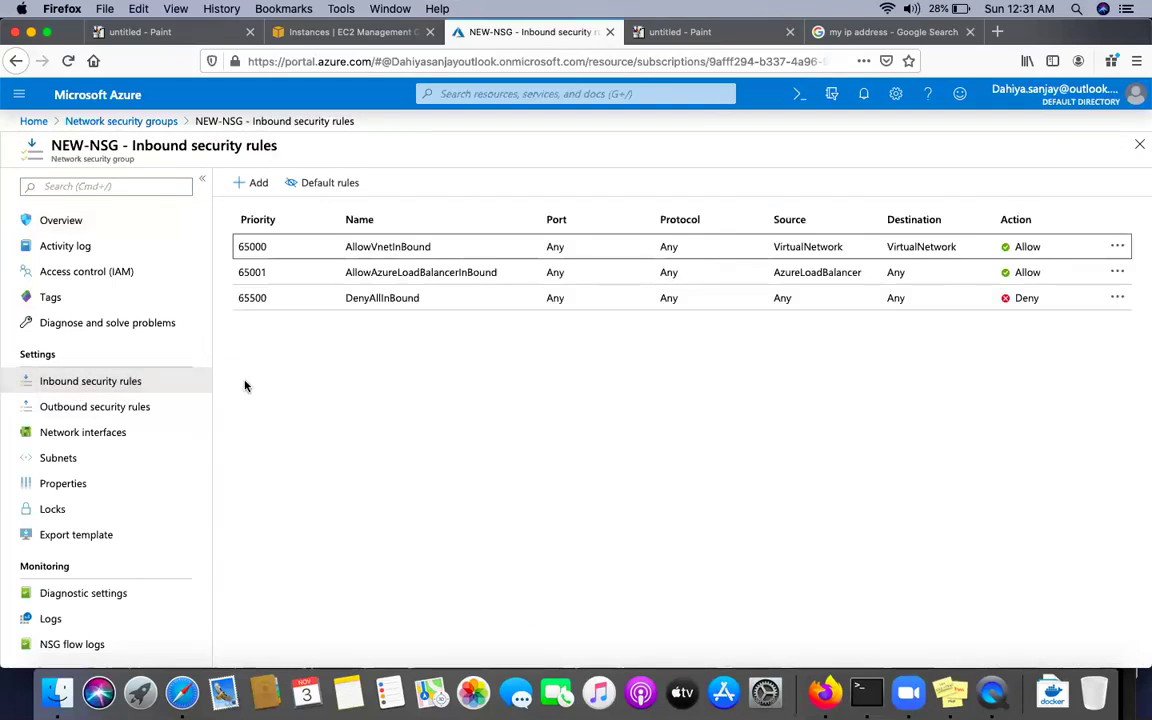
View NEW-NSG's outbound rules, then return to its three default inbound rules
{"action": "left_click", "coordinate": [100, 410]}
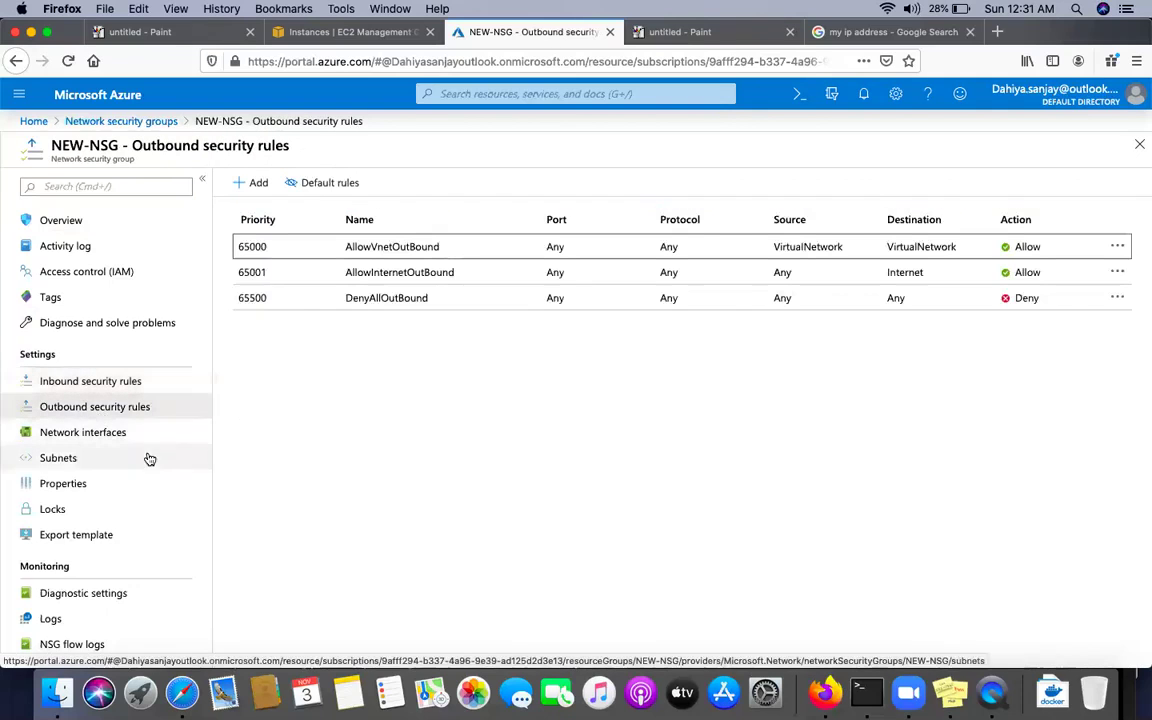
{"action": "left_click", "coordinate": [100, 383]}
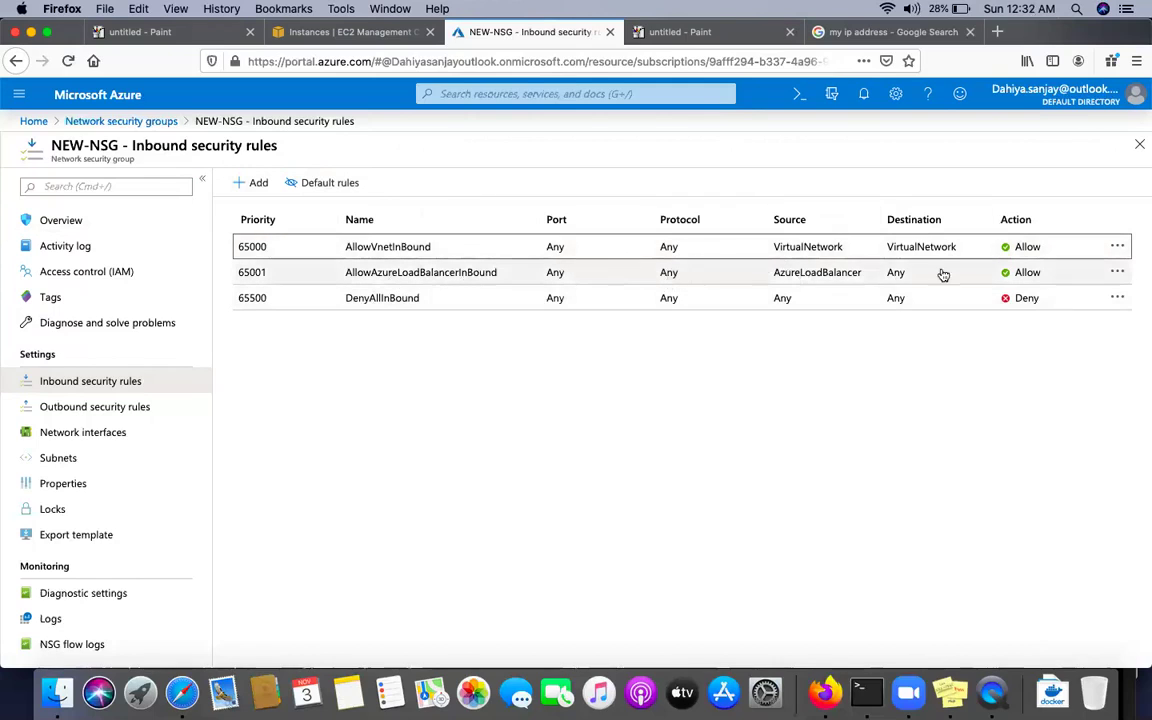
Check the AllowVnetInBound rule's actions without deleting, then view NEW-NSG's outbound rules
{"action": "left_click", "coordinate": [1119, 254]}
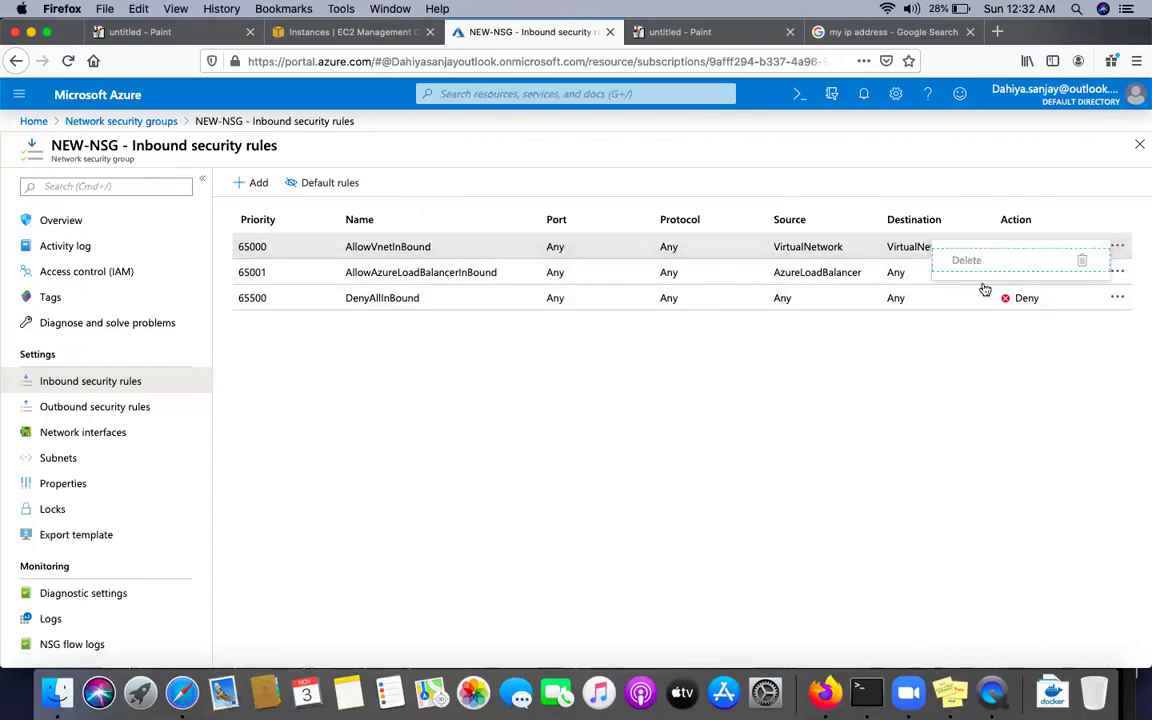
{"action": "left_click", "coordinate": [771, 373]}
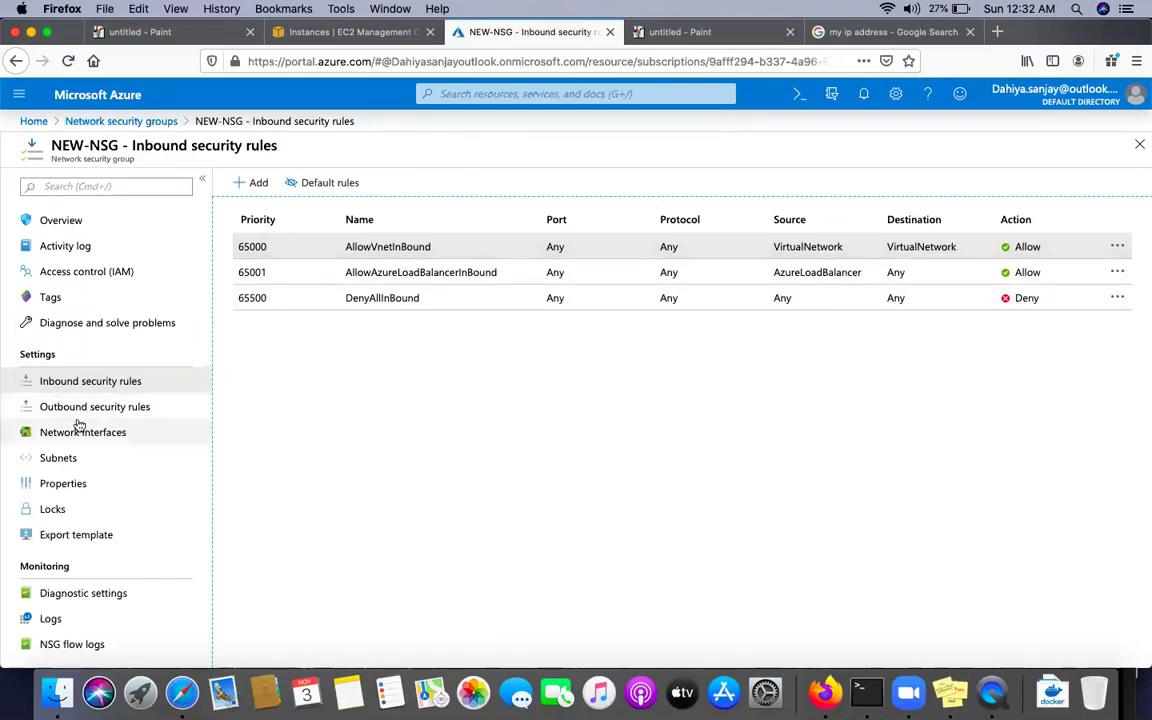
{"action": "left_click", "coordinate": [121, 406]}
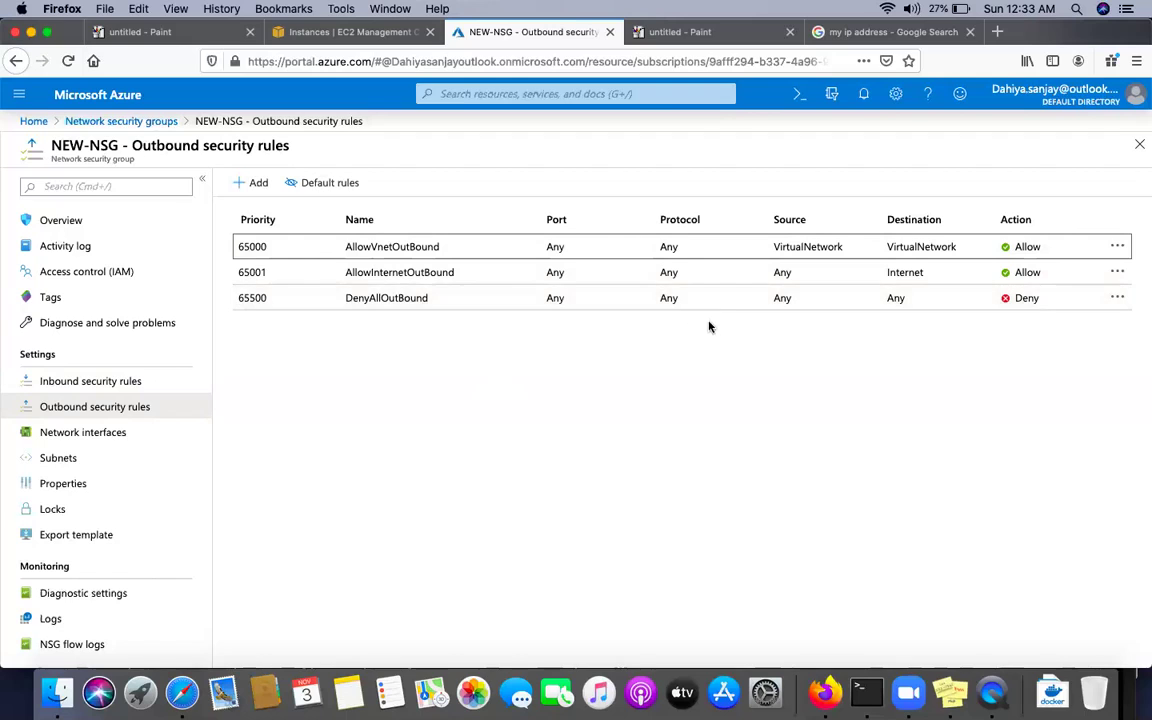
Go to Virtual machines from the portal menu and begin creating a new virtual machine
{"action": "left_click", "coordinate": [20, 97]}
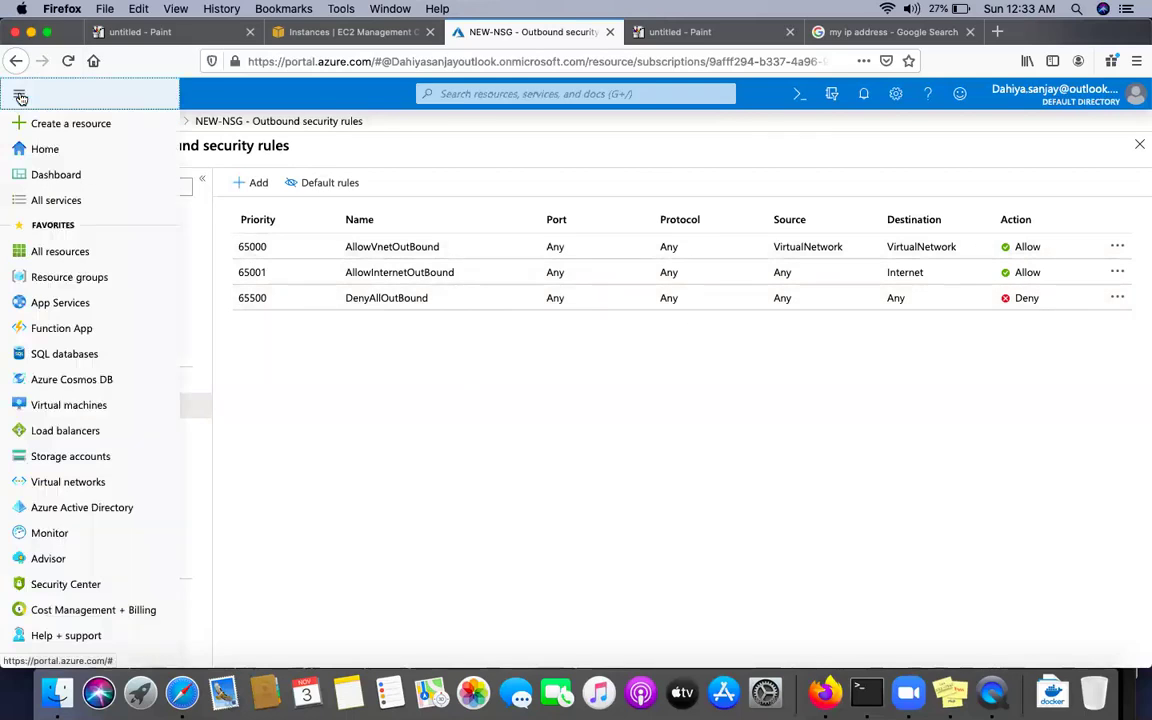
{"action": "left_click", "coordinate": [72, 405]}
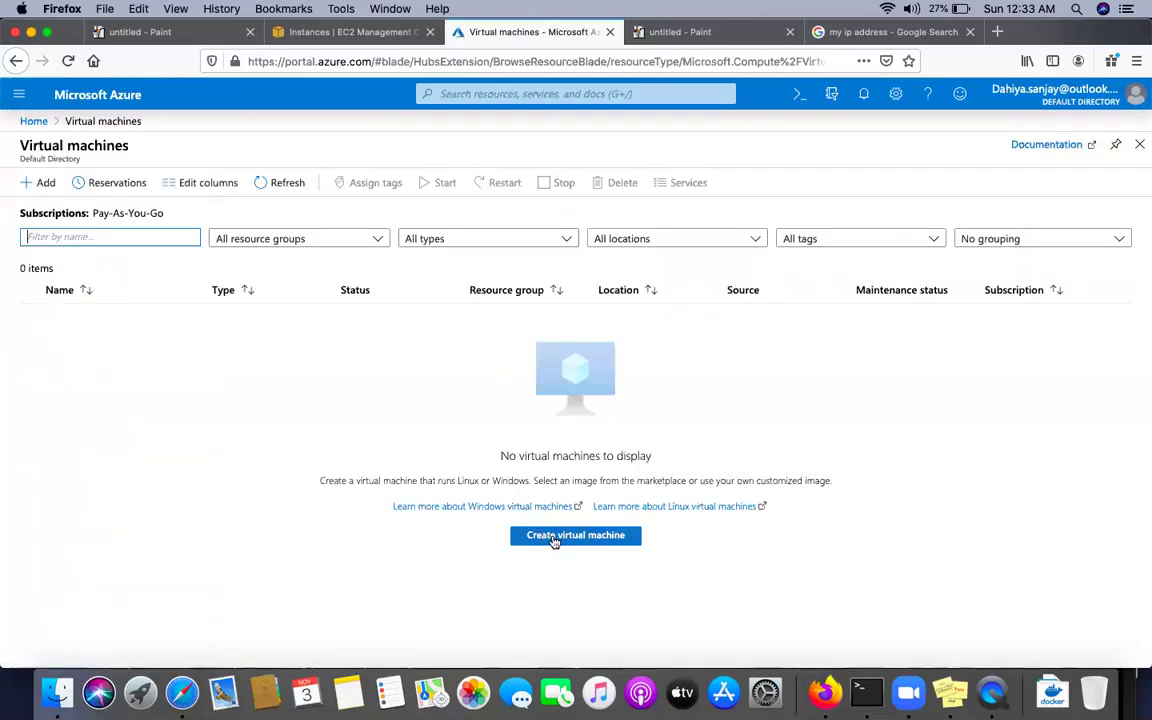
{"action": "left_click", "coordinate": [553, 538]}
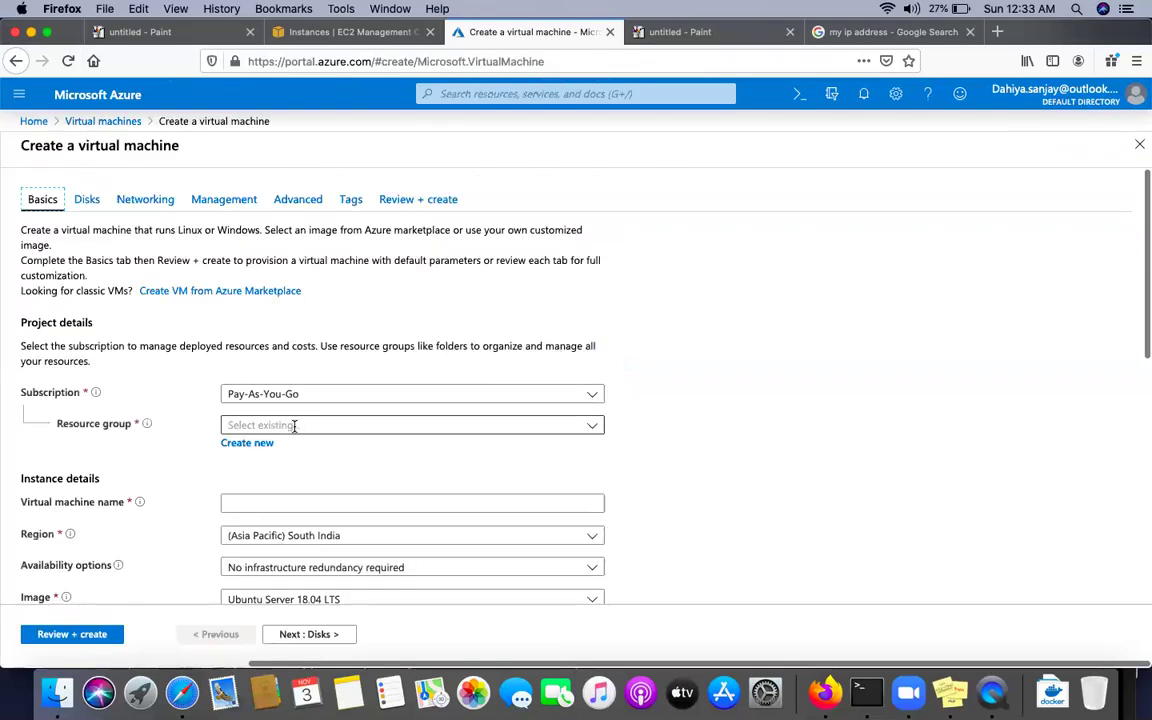
Set the resource group to NEW-NSG and name the virtual machine vm-1
{"action": "left_click", "coordinate": [295, 425]}
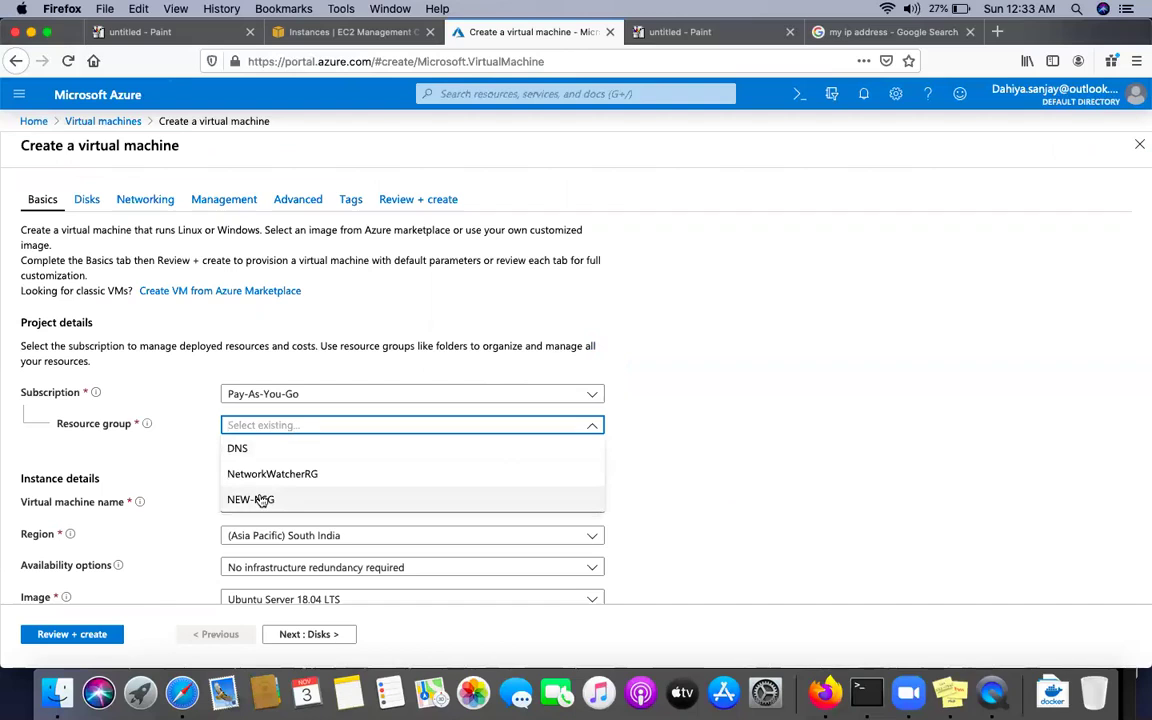
{"action": "left_click", "coordinate": [318, 425]}
{"action": "type", "text": "NEW-NSG"}
{"action": "scroll", "coordinate": [326, 453], "scroll_direction": "down", "scroll_amount": 3}
{"action": "left_click", "coordinate": [262, 396]}
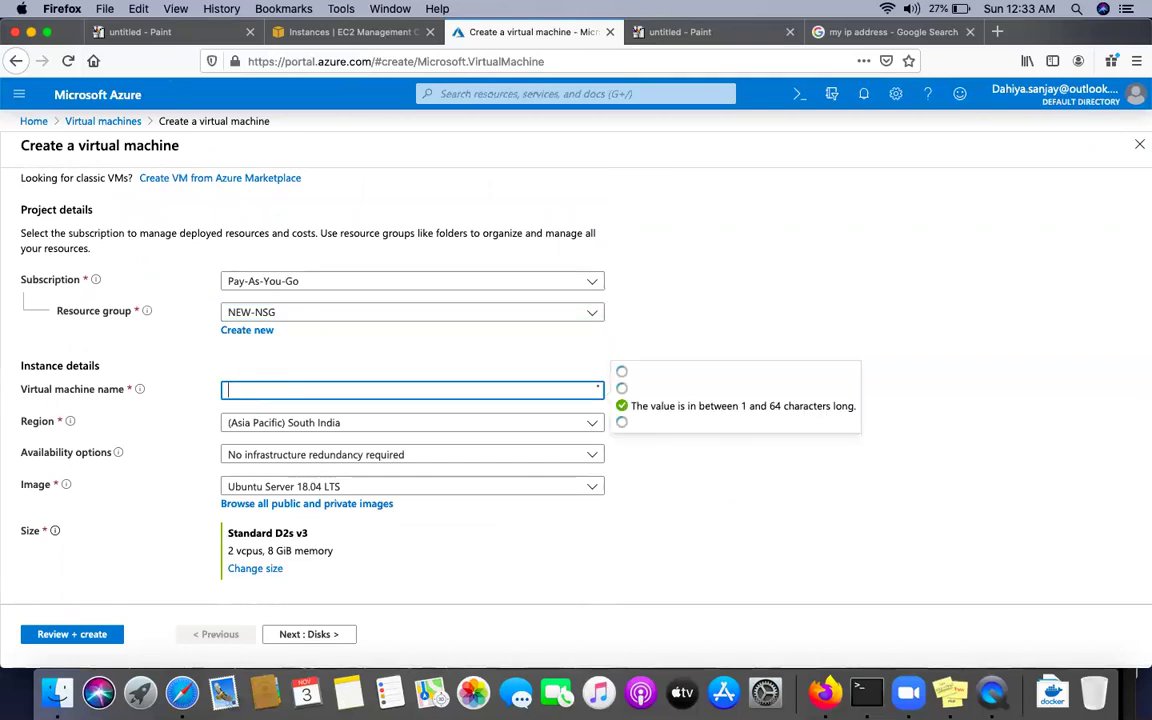
{"action": "type", "text": "vm-1"}
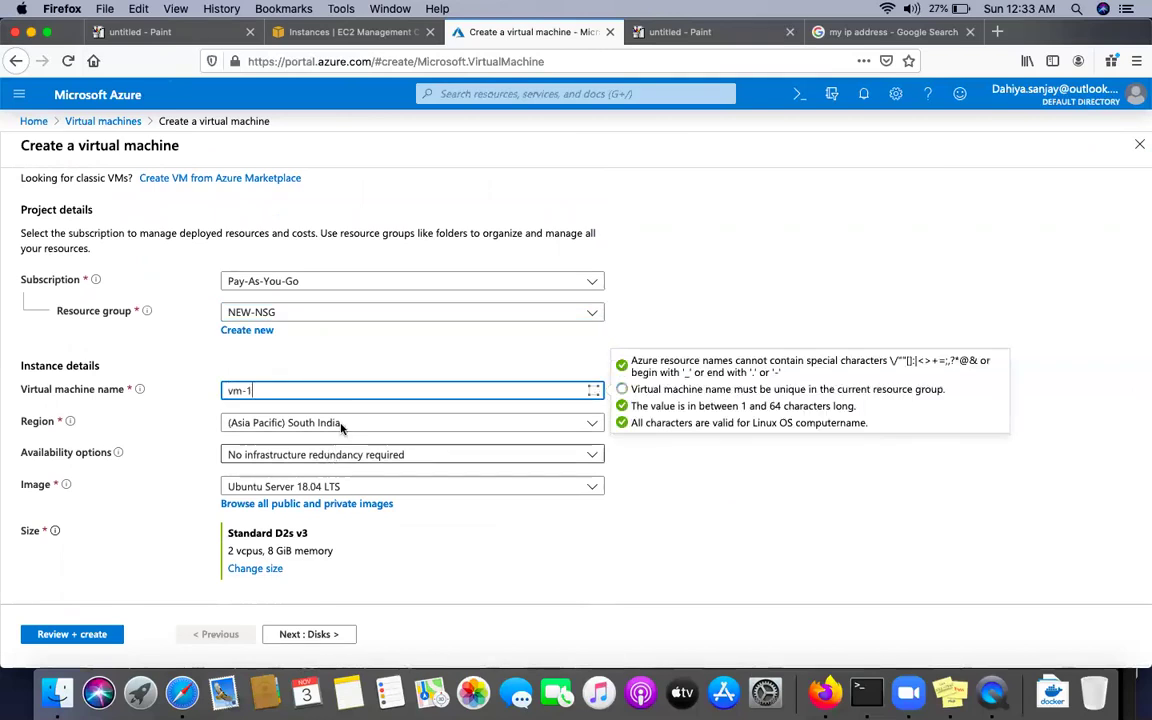
Choose the (US) West Central US region and CentOS-based 7.7 image, then open size choices
{"action": "left_click", "coordinate": [360, 424]}
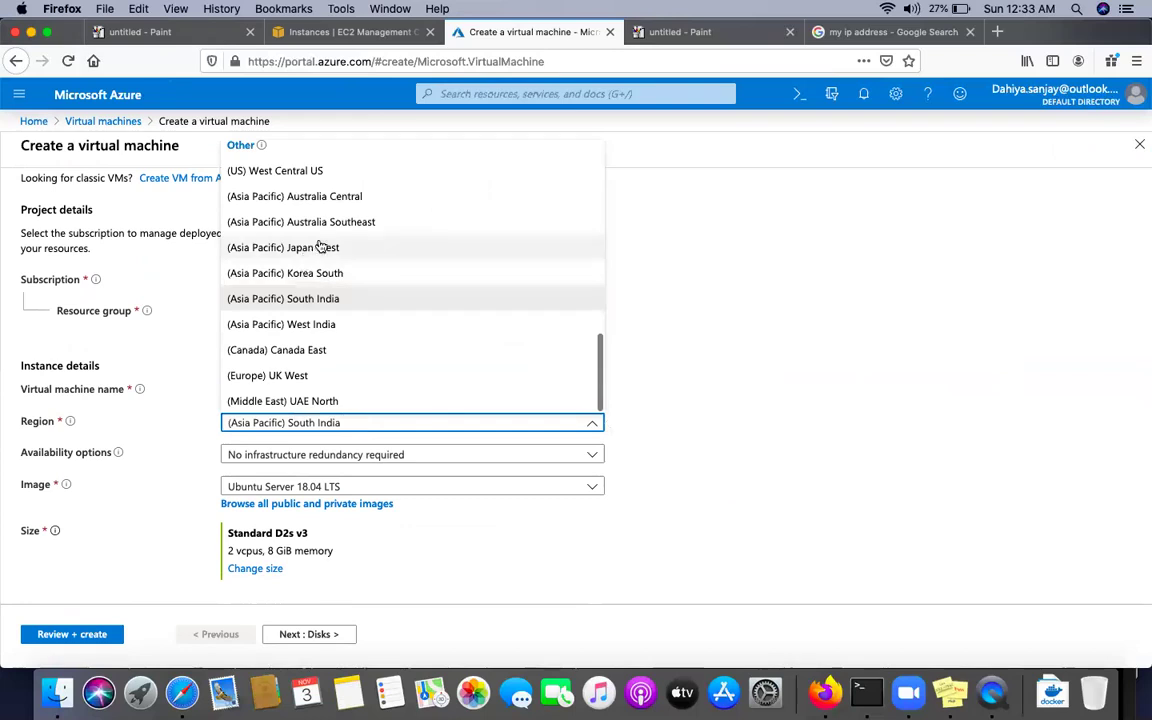
{"action": "left_click", "coordinate": [300, 172]}
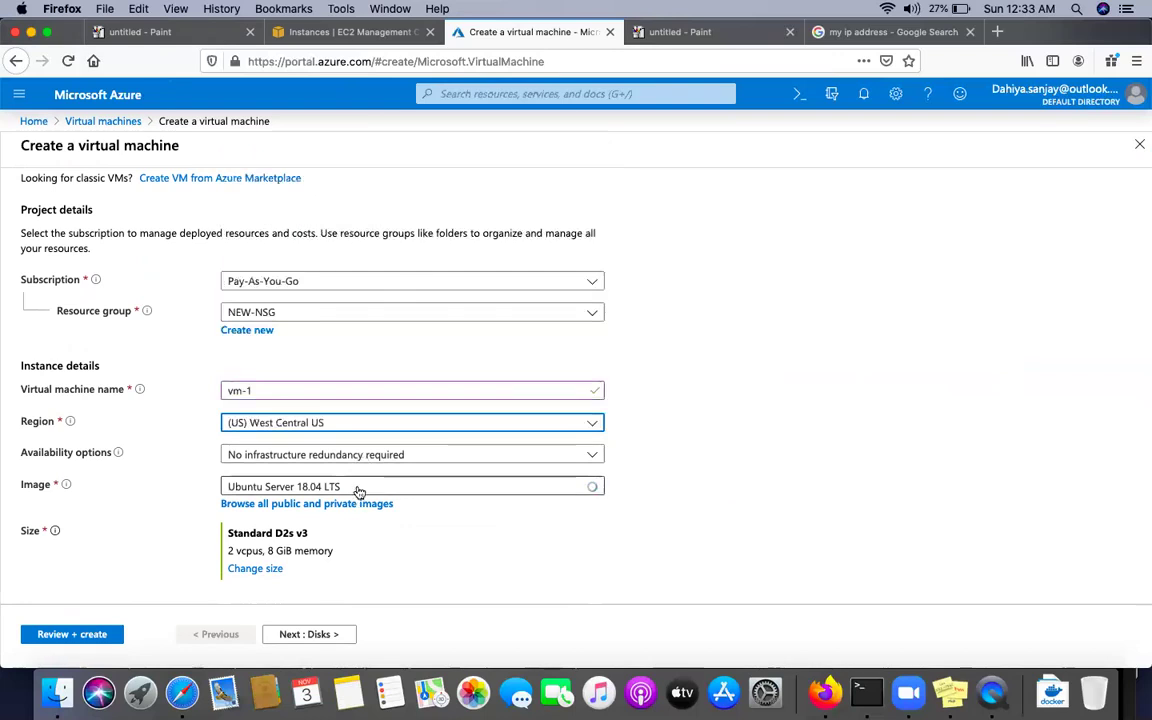
{"action": "scroll", "coordinate": [354, 492], "scroll_direction": "down", "scroll_amount": 3}
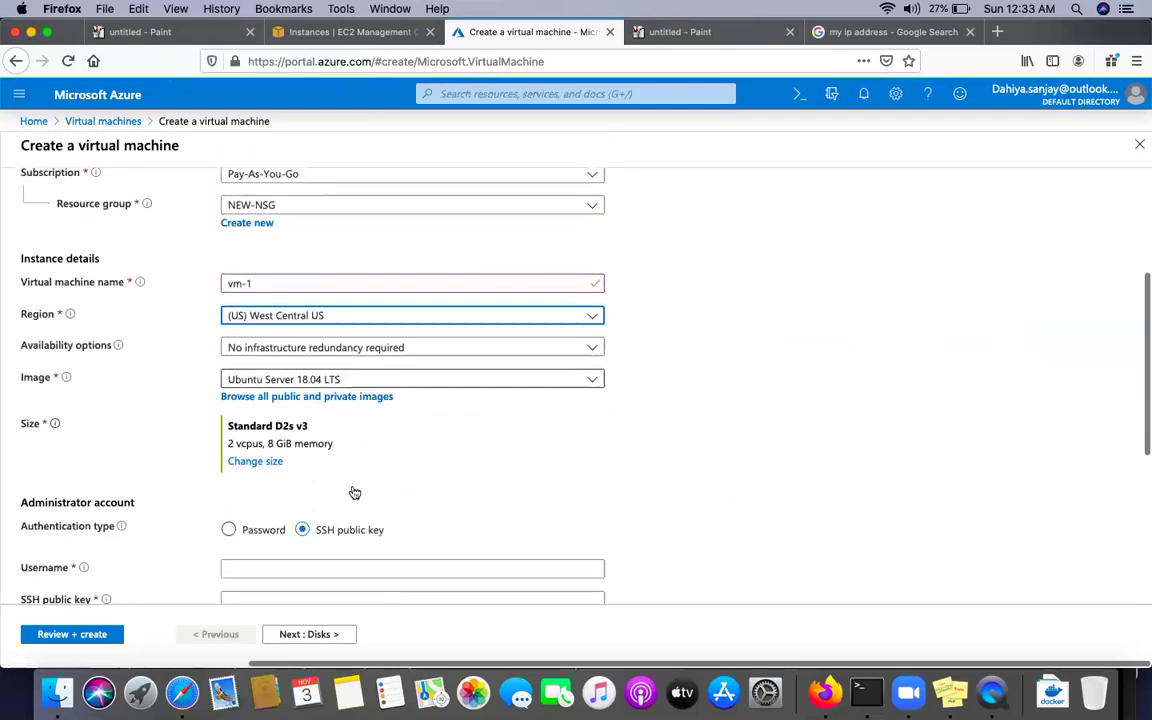
{"action": "scroll", "coordinate": [354, 492], "scroll_direction": "down", "scroll_amount": 1}
{"action": "left_click", "coordinate": [362, 361]}
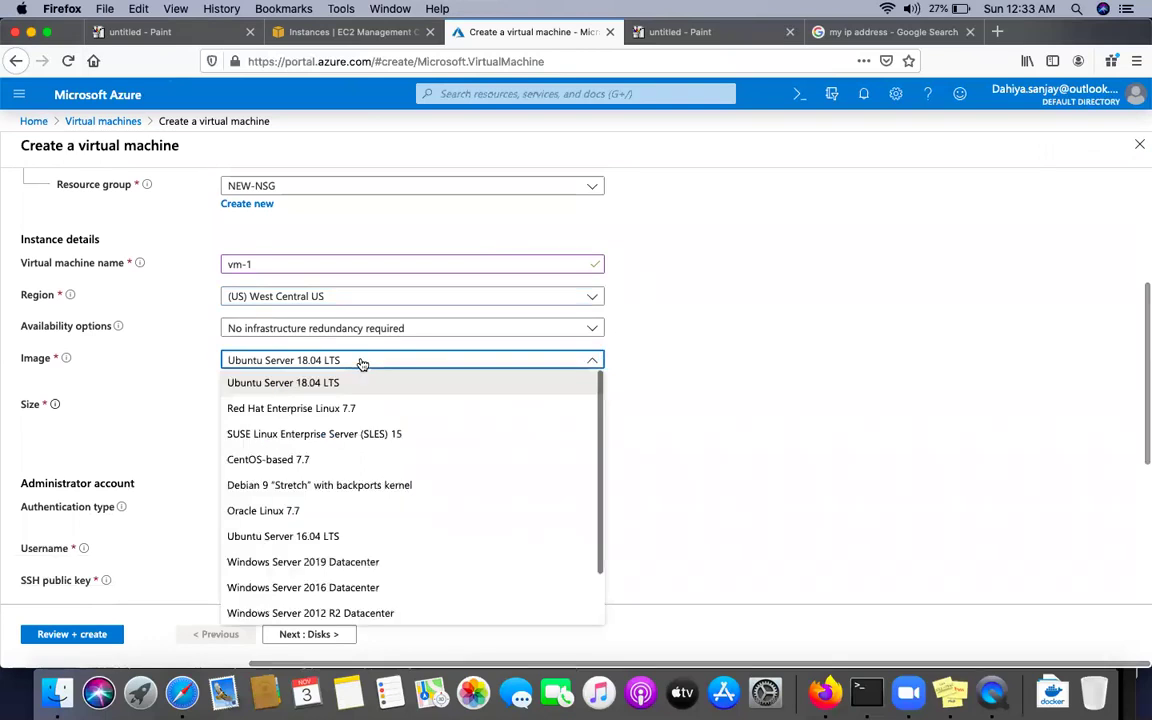
{"action": "left_click", "coordinate": [276, 460]}
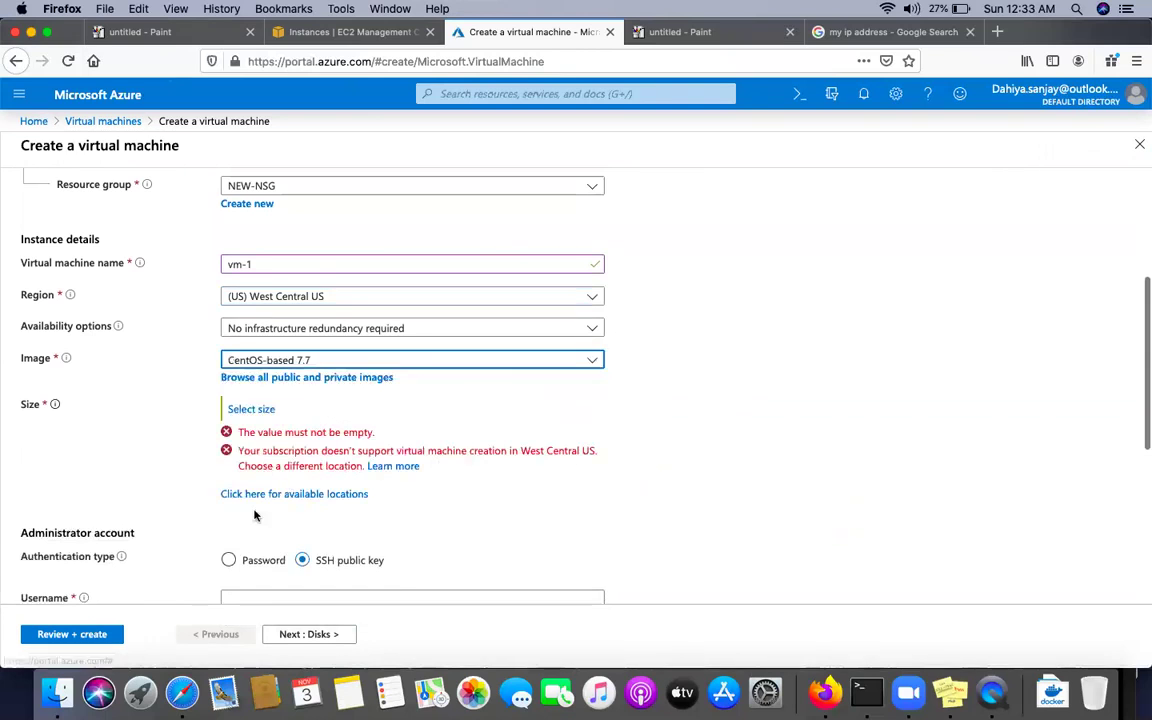
{"action": "left_click", "coordinate": [322, 364]}
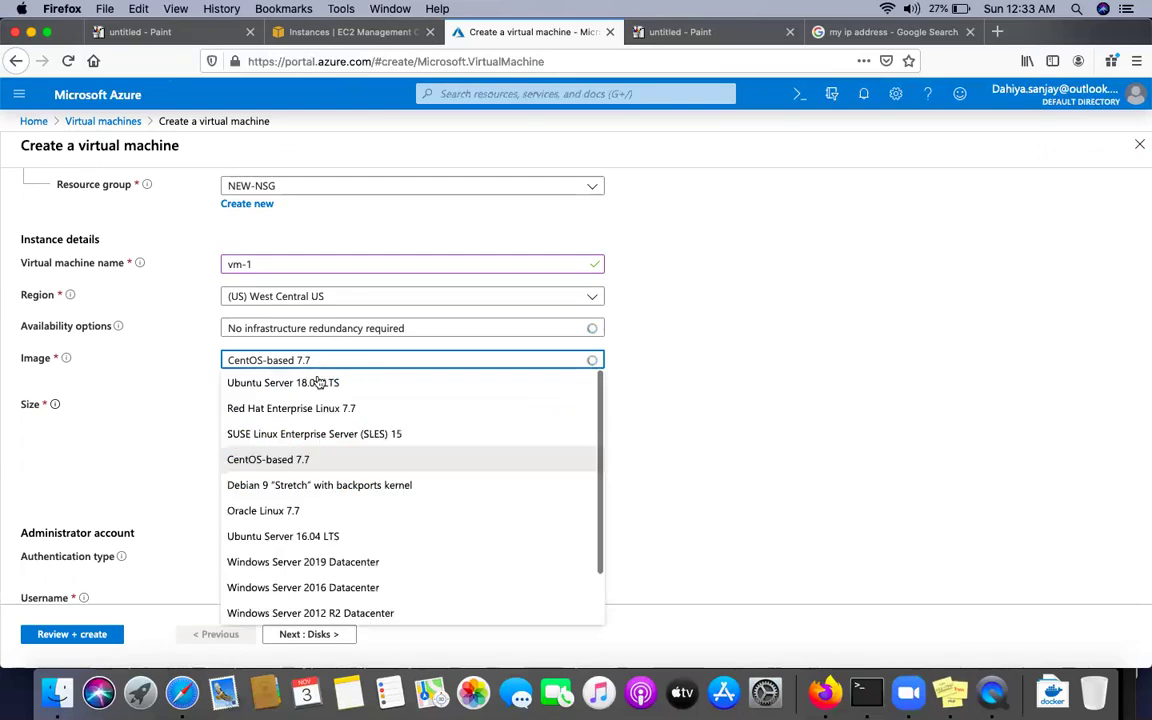
{"action": "left_click", "coordinate": [268, 463]}
{"action": "left_click", "coordinate": [241, 411]}
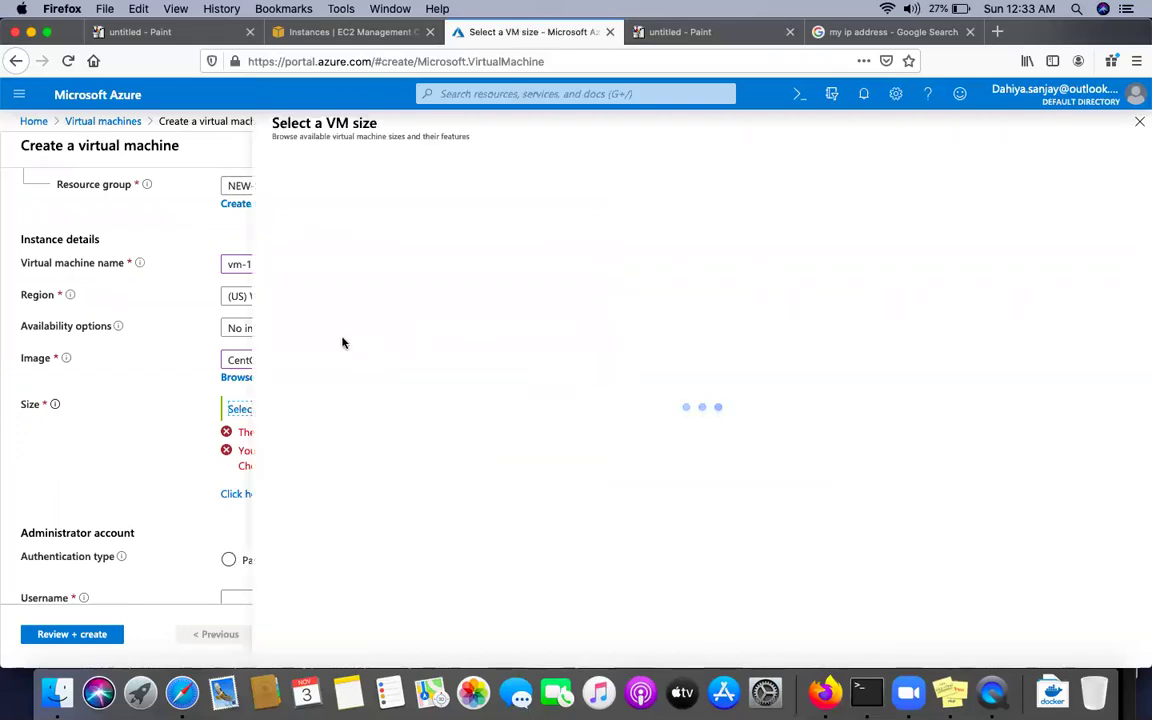
Close the size choices without picking B1s and revert the image to Ubuntu Server 18.04 LTS
{"action": "left_click", "coordinate": [302, 336]}
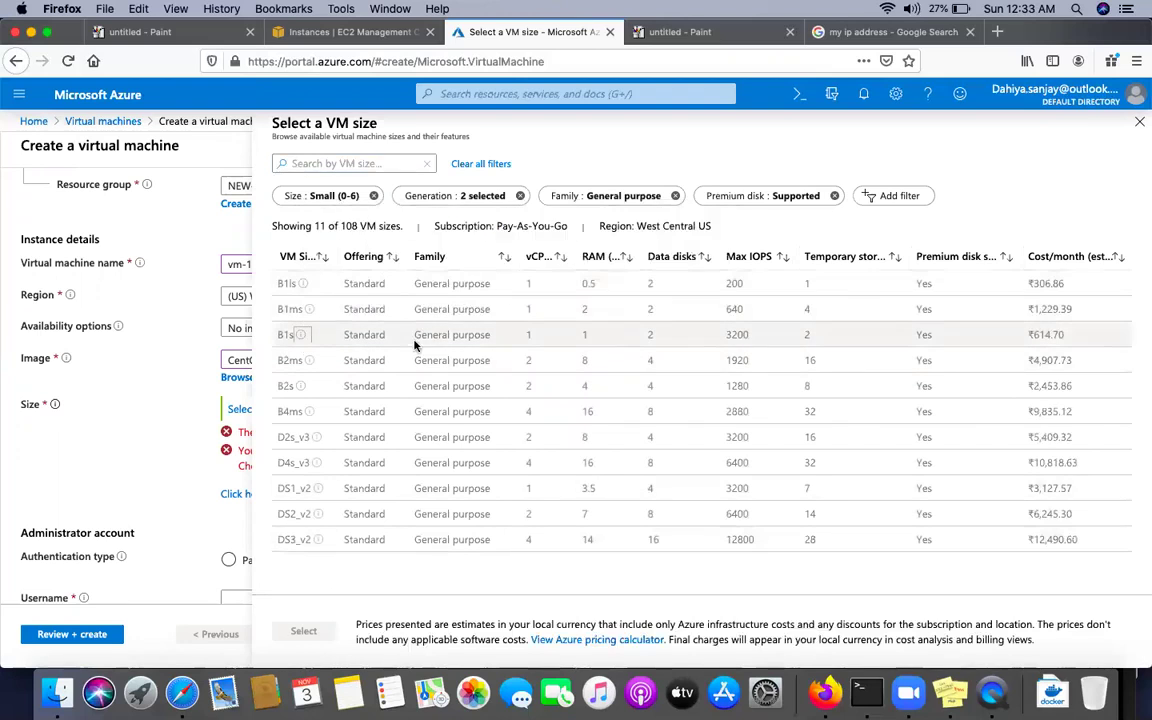
{"action": "key", "text": "Escape"}
{"action": "left_click", "coordinate": [347, 361]}
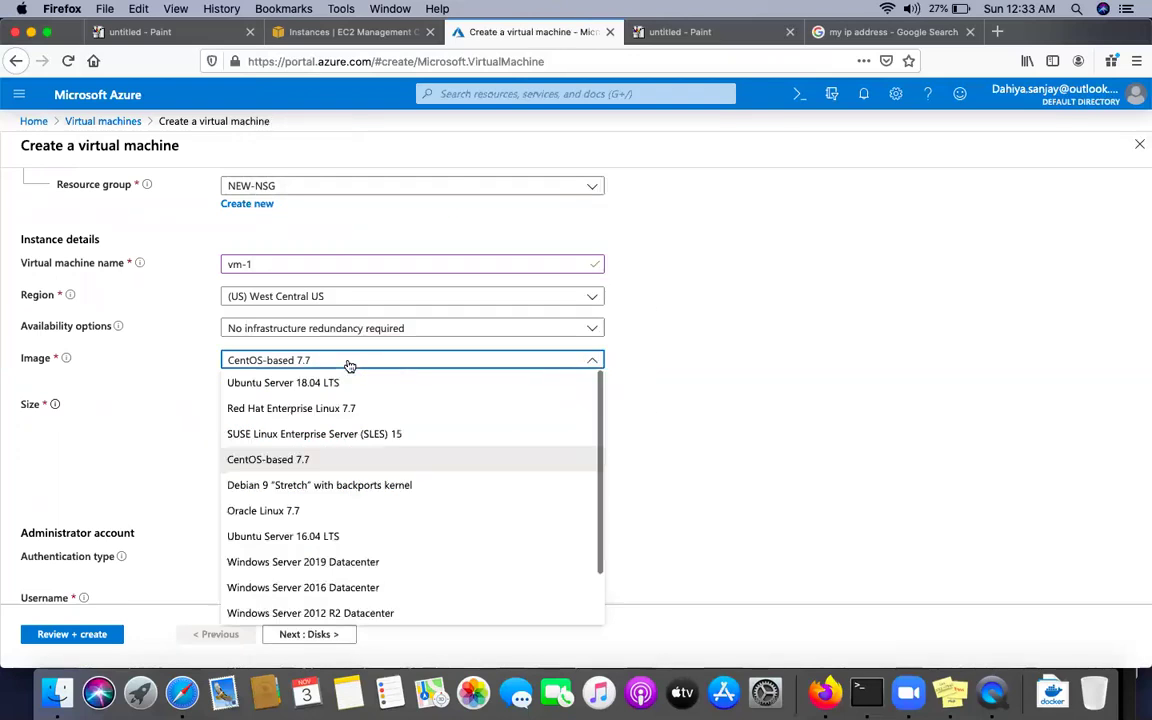
{"action": "left_click", "coordinate": [270, 385]}
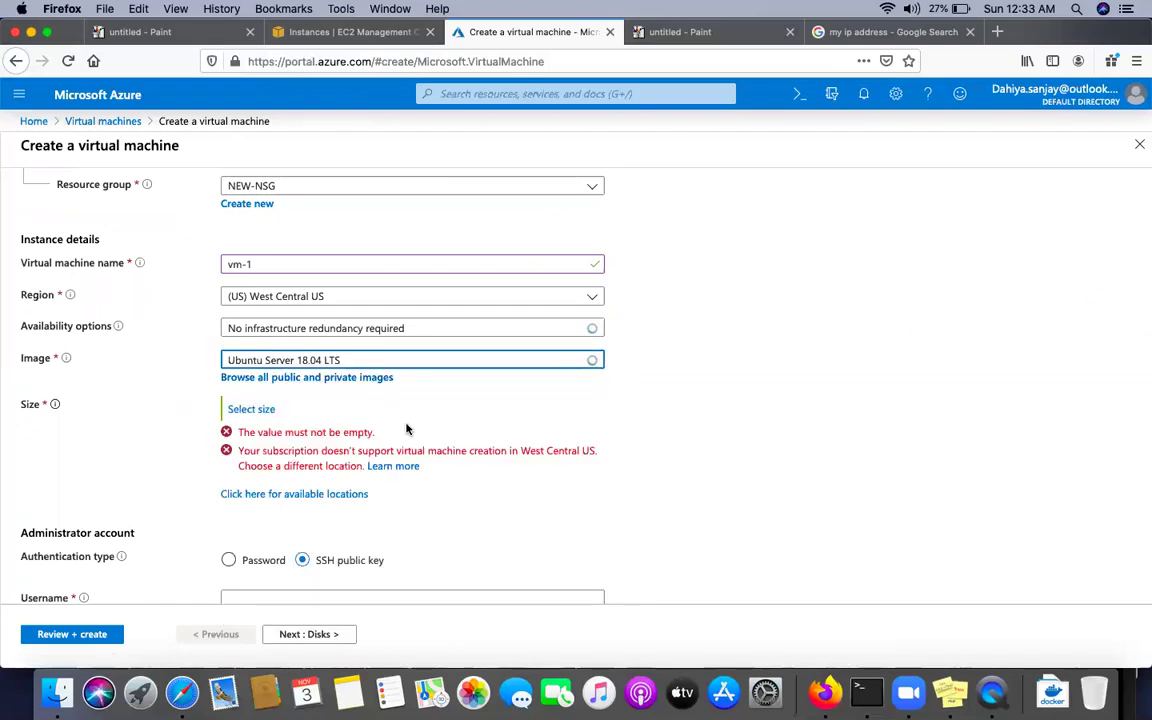
Discard the unsaved VM form from the Virtual machines breadcrumb and start a fresh VM creation
{"action": "scroll", "coordinate": [406, 428], "scroll_direction": "up", "scroll_amount": 3}
{"action": "scroll", "coordinate": [406, 425], "scroll_direction": "down", "scroll_amount": 6}
{"action": "scroll", "coordinate": [406, 422], "scroll_direction": "up", "scroll_amount": 5}
{"action": "scroll", "coordinate": [406, 422], "scroll_direction": "down", "scroll_amount": 5}
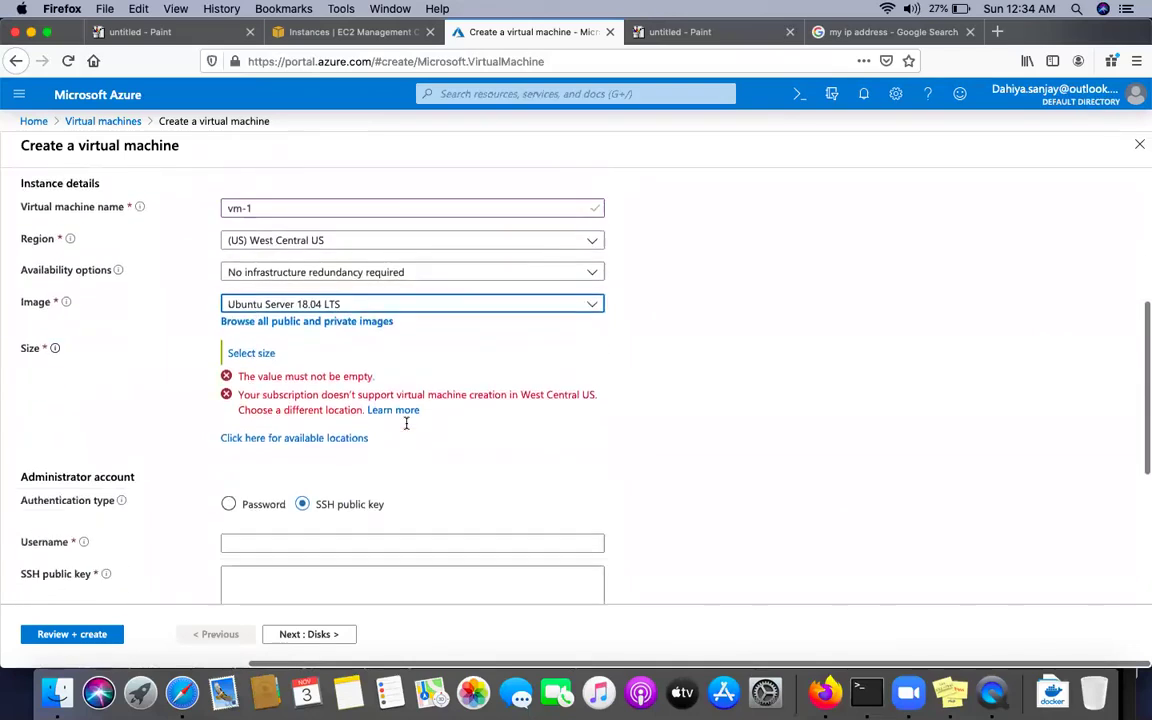
{"action": "scroll", "coordinate": [406, 422], "scroll_direction": "up", "scroll_amount": 3}
{"action": "scroll", "coordinate": [405, 423], "scroll_direction": "up", "scroll_amount": 3}
{"action": "scroll", "coordinate": [405, 415], "scroll_direction": "down", "scroll_amount": 3}
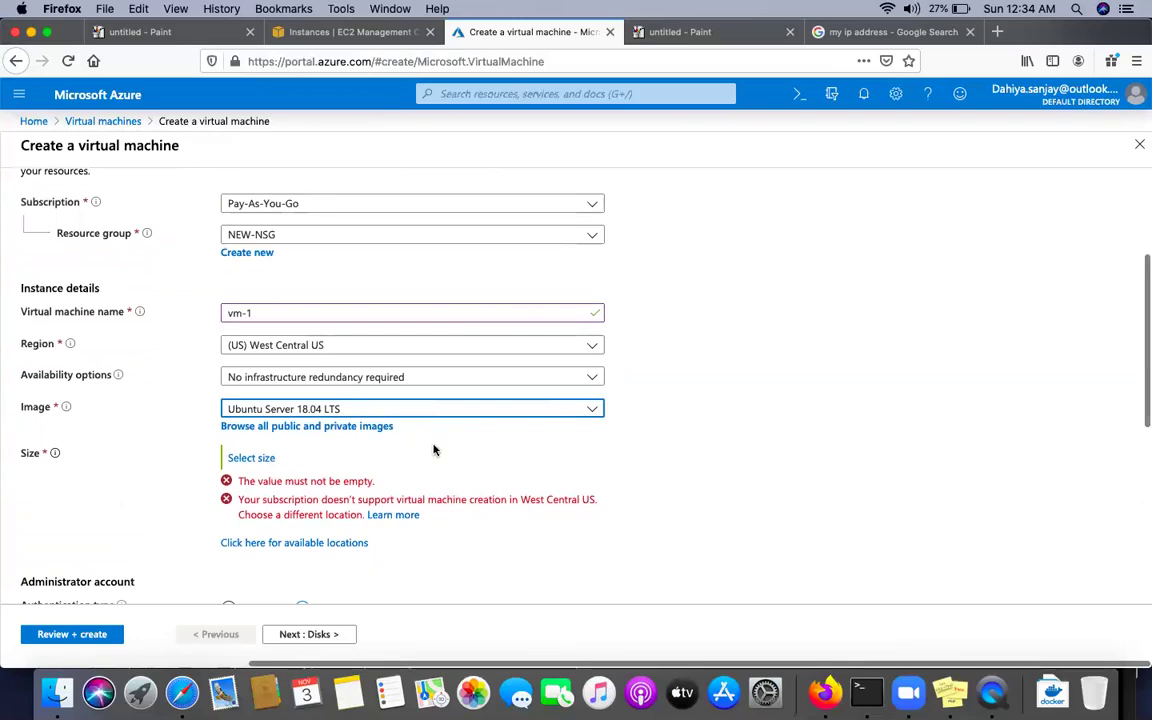
{"action": "scroll", "coordinate": [434, 450], "scroll_direction": "down", "scroll_amount": 5}
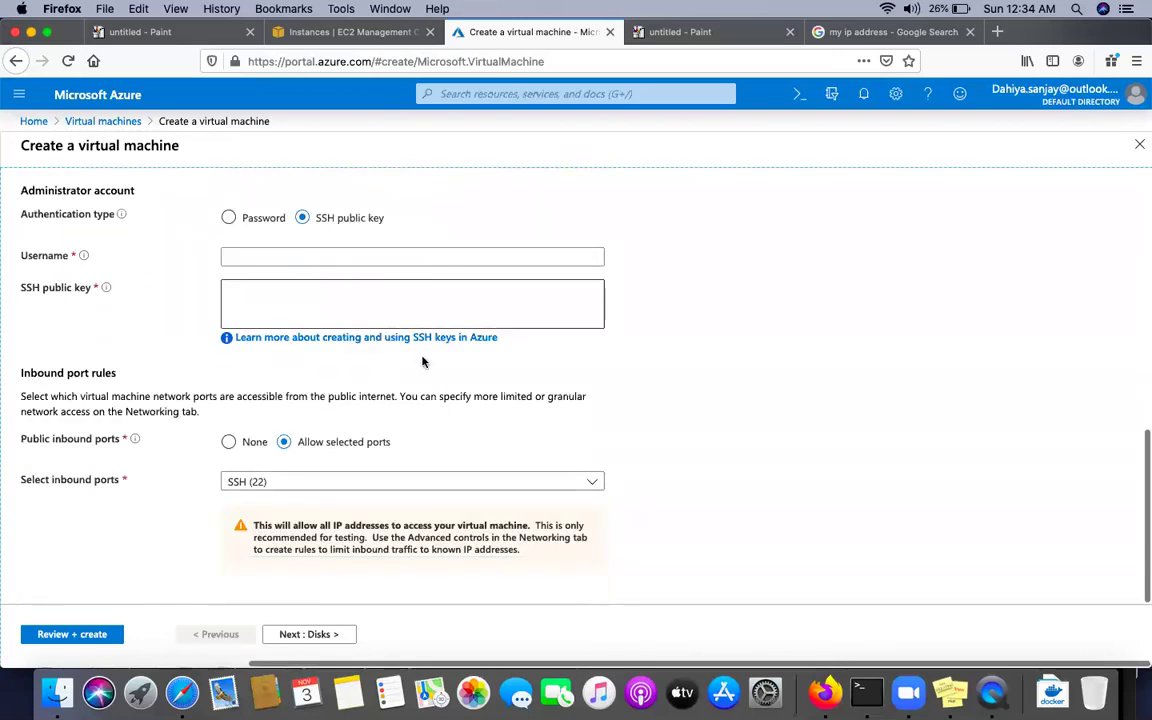
{"action": "left_click", "coordinate": [88, 121]}
{"action": "left_click", "coordinate": [622, 334]}
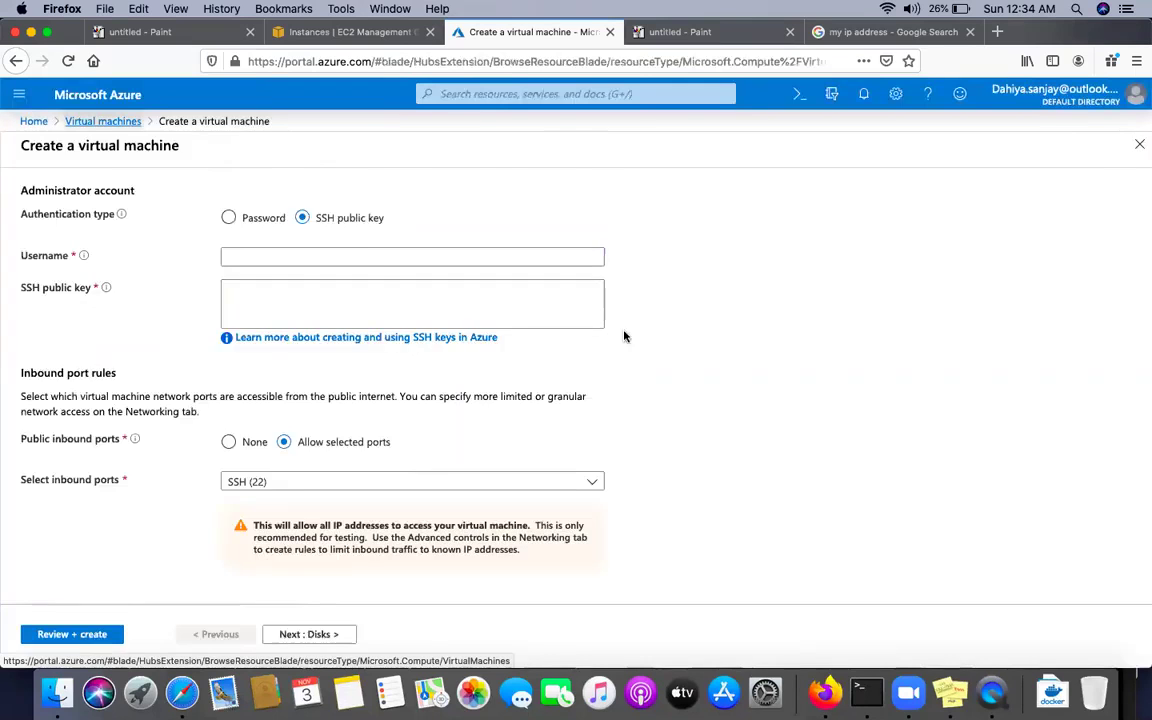
{"action": "left_click", "coordinate": [575, 536]}
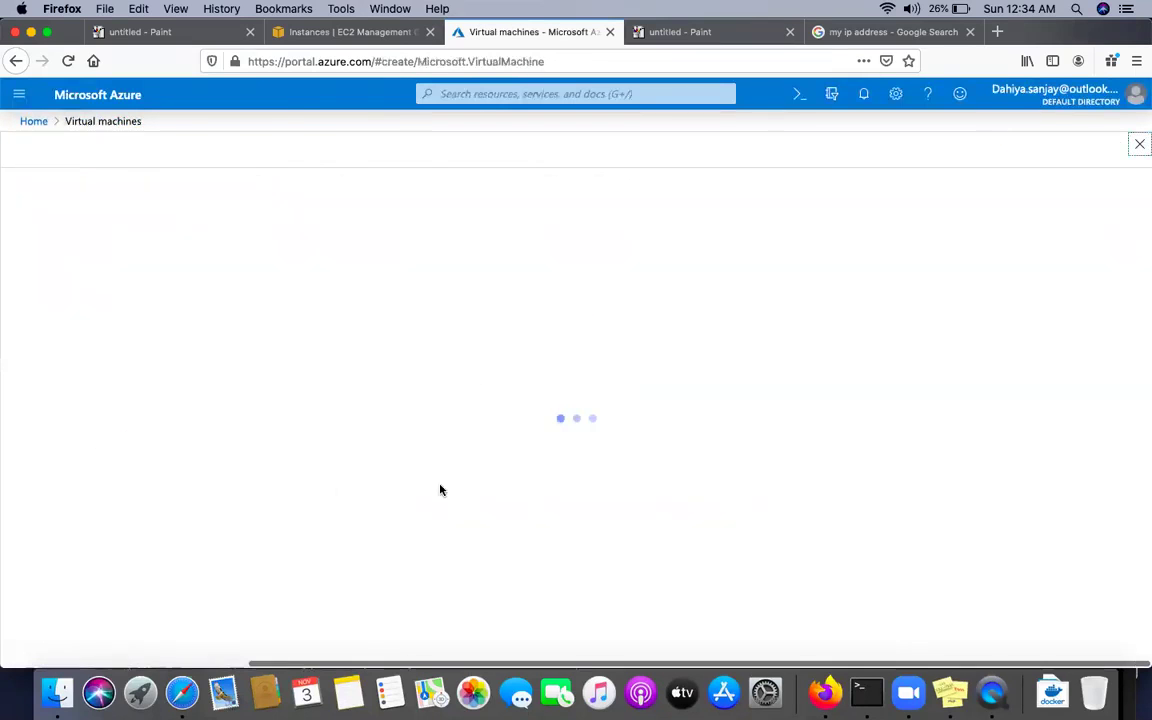
Pick the resource group and name the new virtual machine vm-1
{"action": "left_click", "coordinate": [297, 425]}
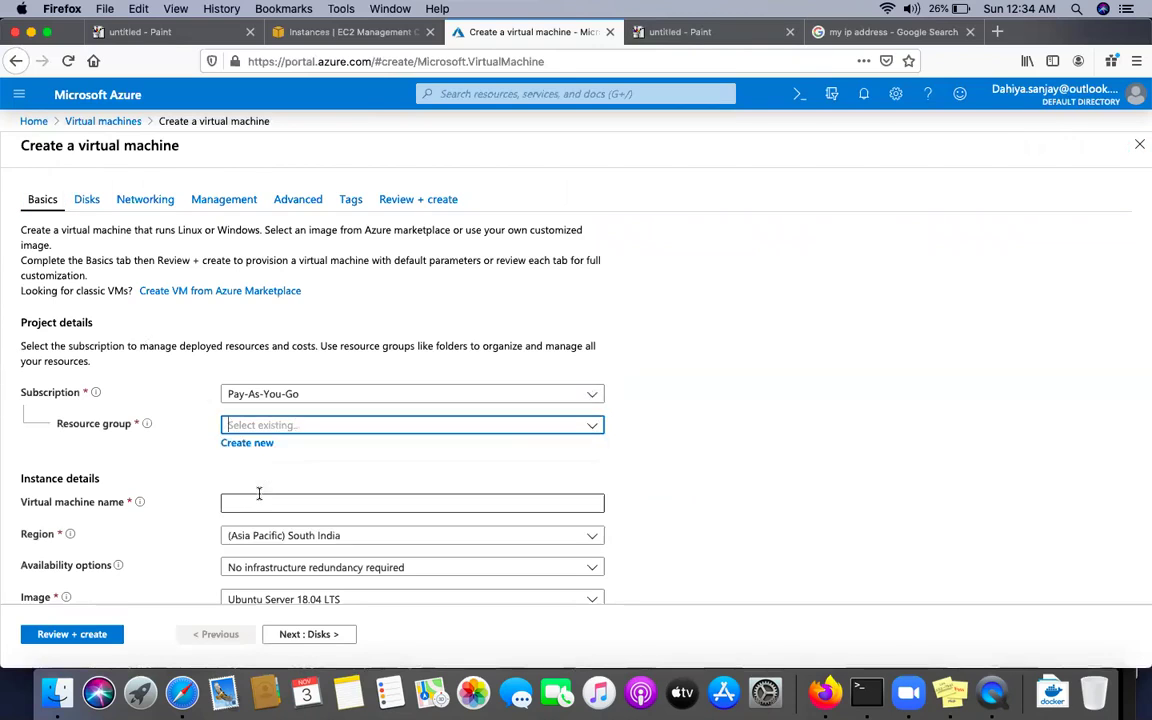
{"action": "scroll", "coordinate": [265, 494], "scroll_direction": "down", "scroll_amount": 3}
{"action": "left_click", "coordinate": [257, 362]}
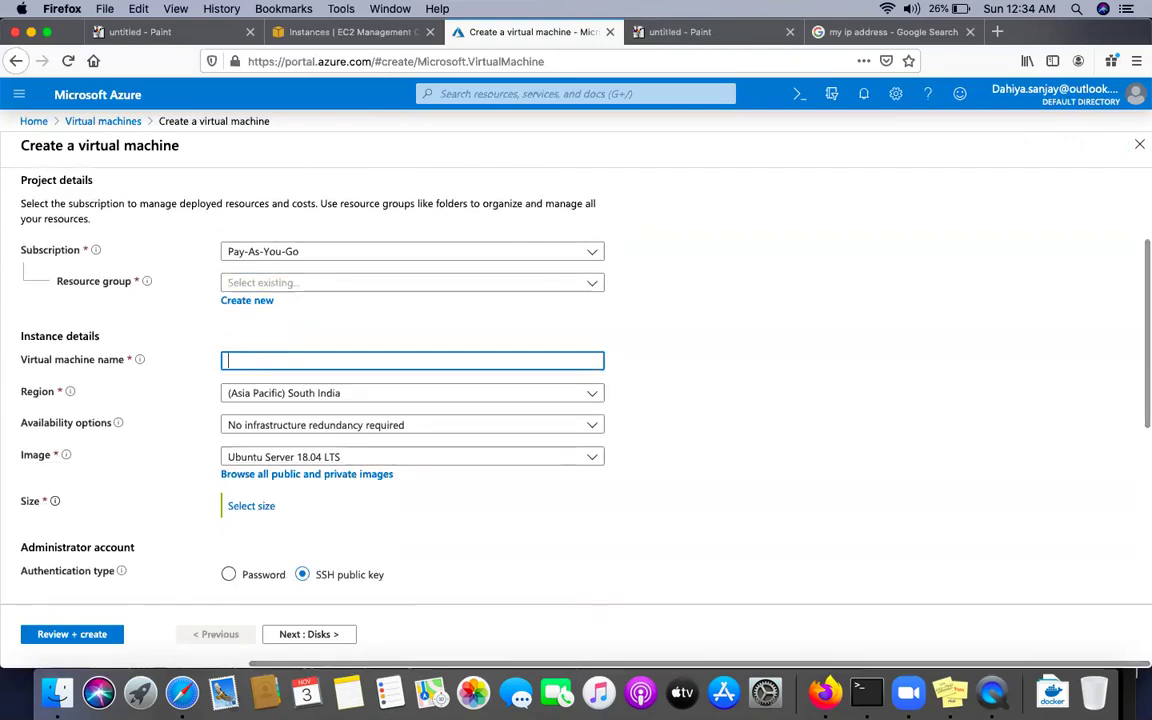
{"action": "type", "text": "vm-1"}
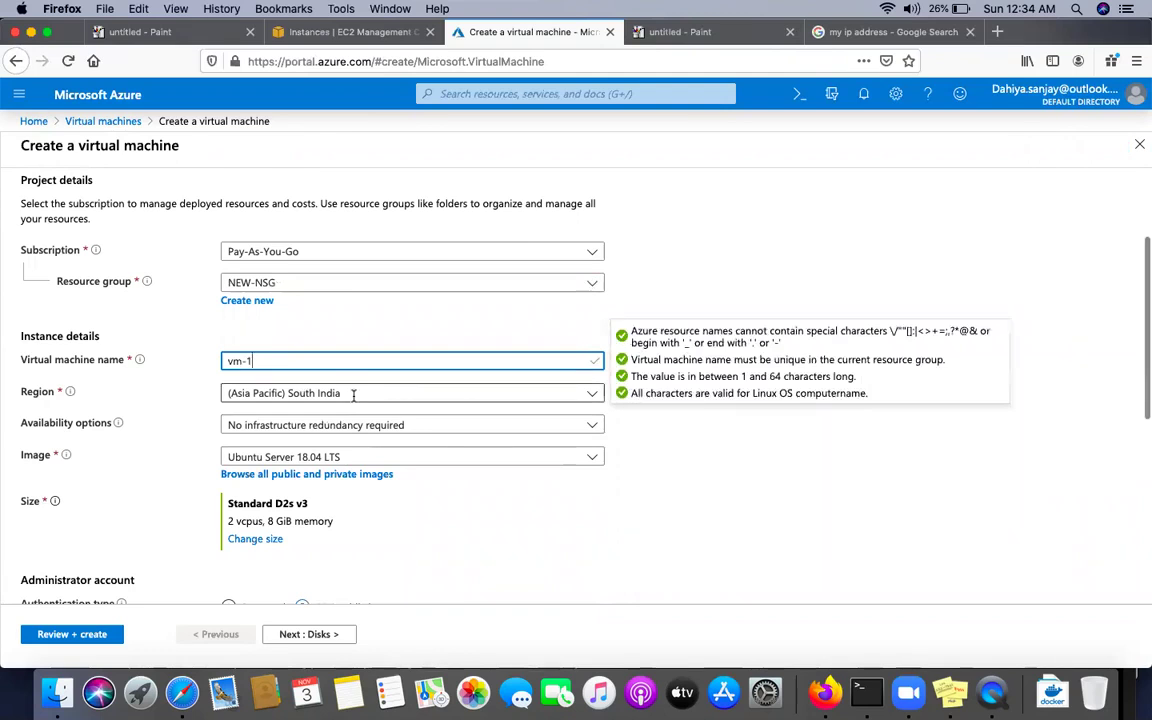
Set the region to (US) West Central US and check the VM sizes without choosing one
{"action": "left_click", "coordinate": [400, 393]}
{"action": "left_click", "coordinate": [295, 143]}
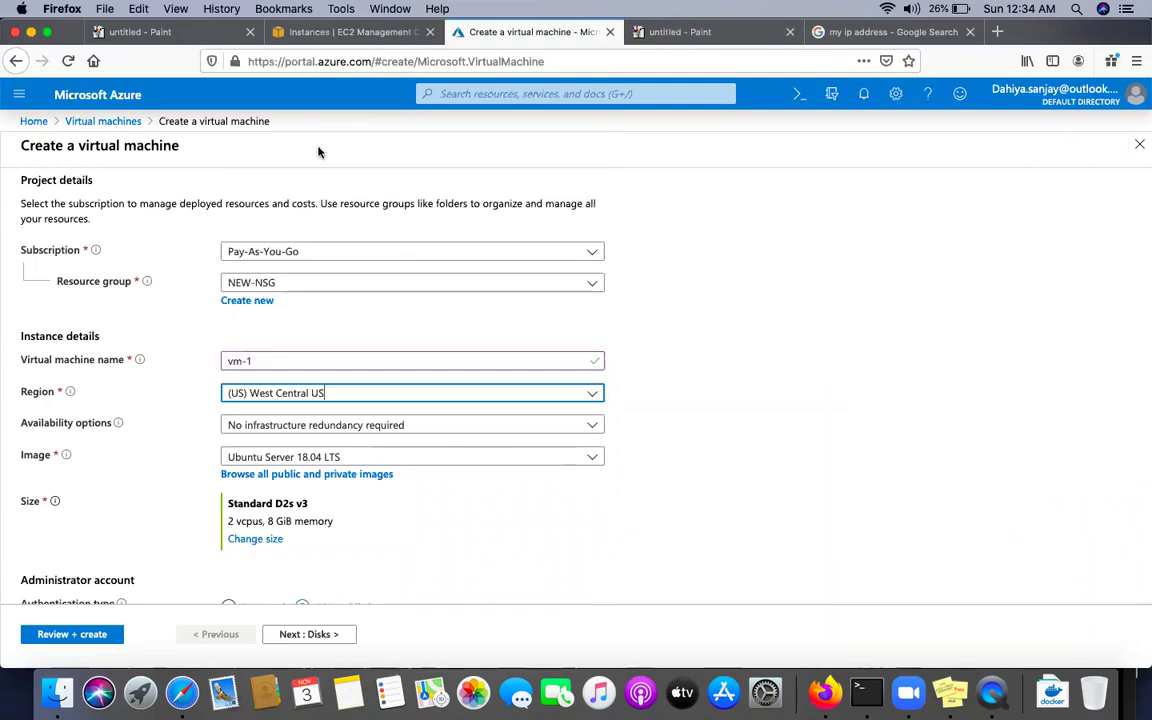
{"action": "scroll", "coordinate": [277, 560], "scroll_direction": "down", "scroll_amount": 2}
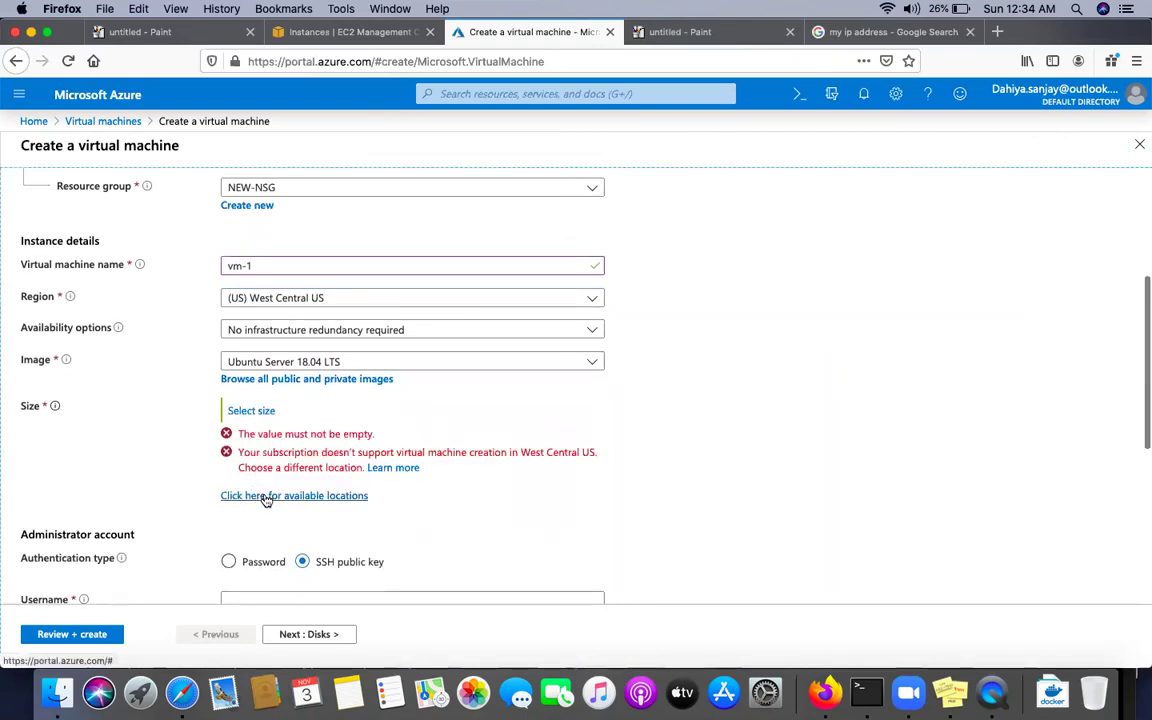
{"action": "left_click", "coordinate": [248, 411]}
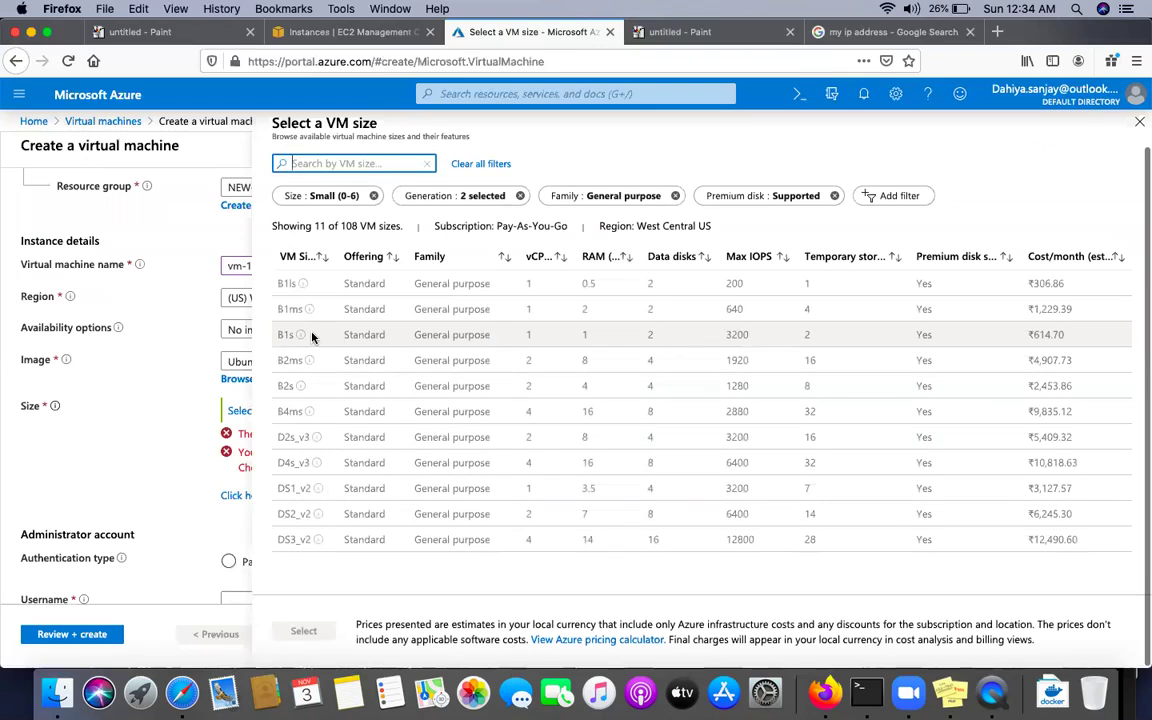
{"action": "left_click", "coordinate": [168, 532]}
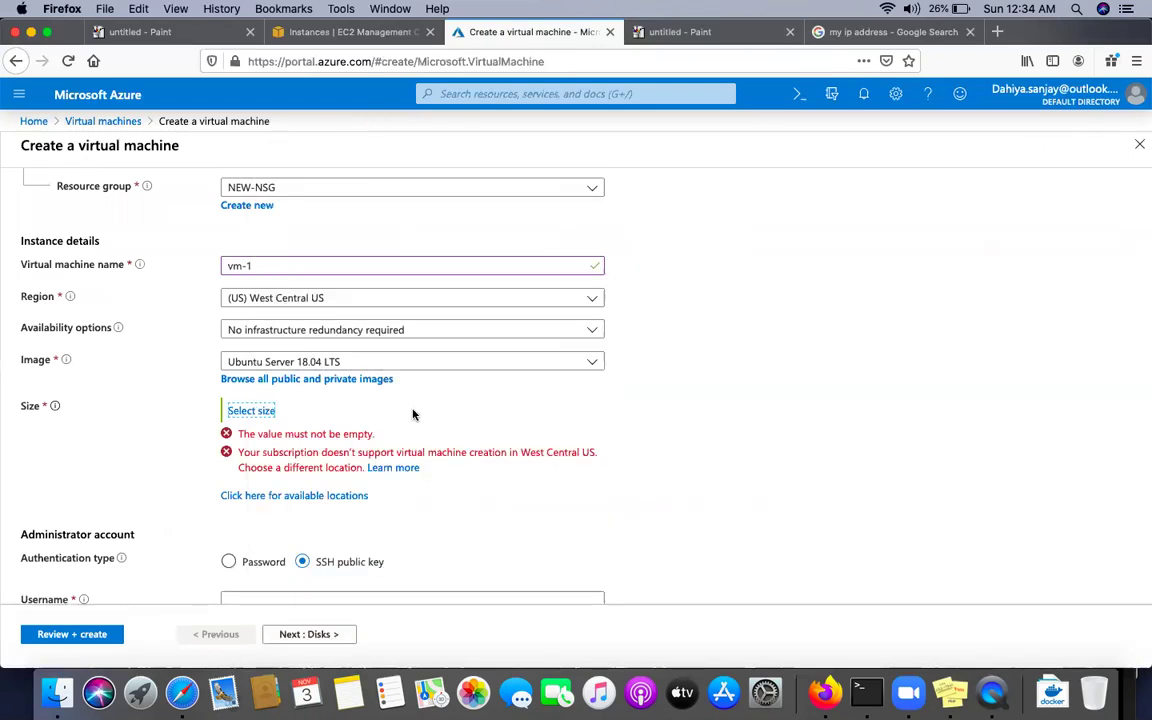
{"action": "scroll", "coordinate": [412, 410], "scroll_direction": "down", "scroll_amount": 7}
{"action": "scroll", "coordinate": [411, 408], "scroll_direction": "up", "scroll_amount": 4}
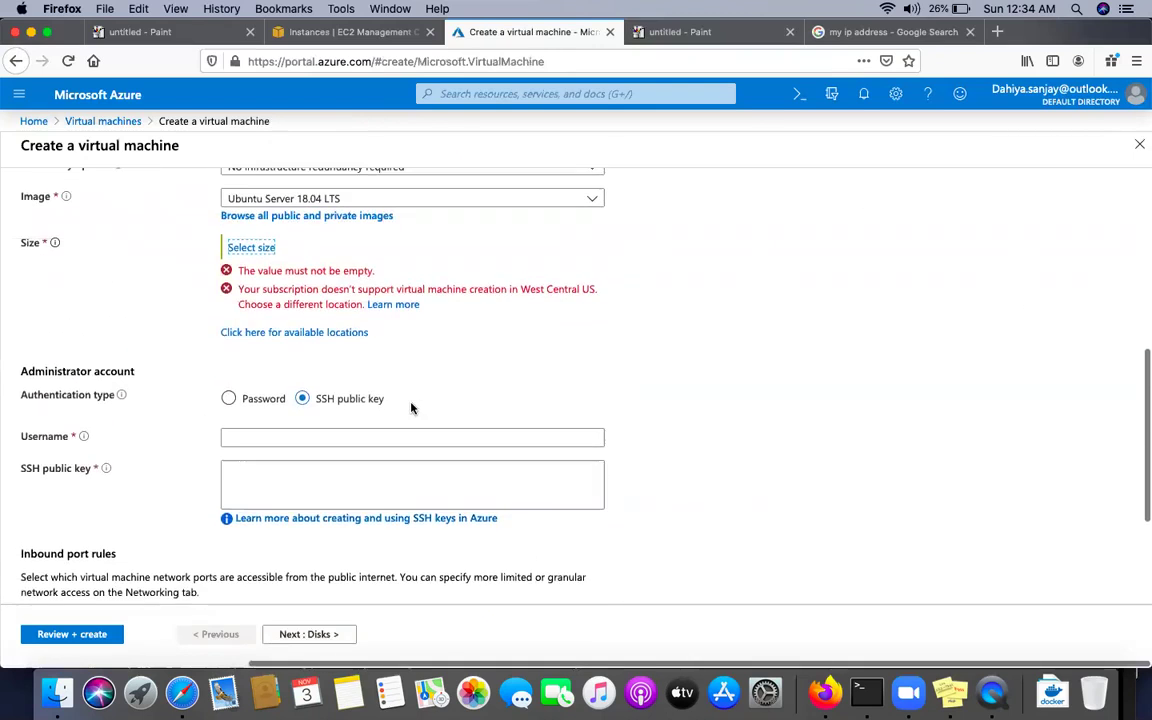
{"action": "scroll", "coordinate": [411, 408], "scroll_direction": "up", "scroll_amount": 2}
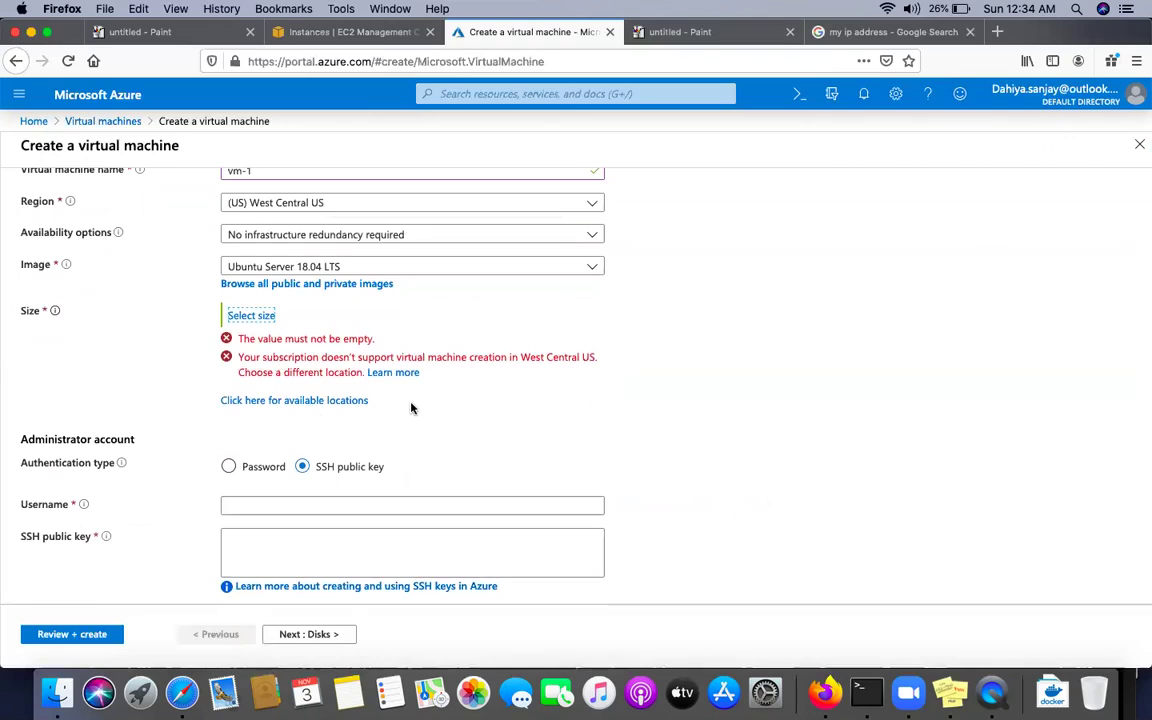
{"action": "scroll", "coordinate": [375, 424], "scroll_direction": "down", "scroll_amount": 7}
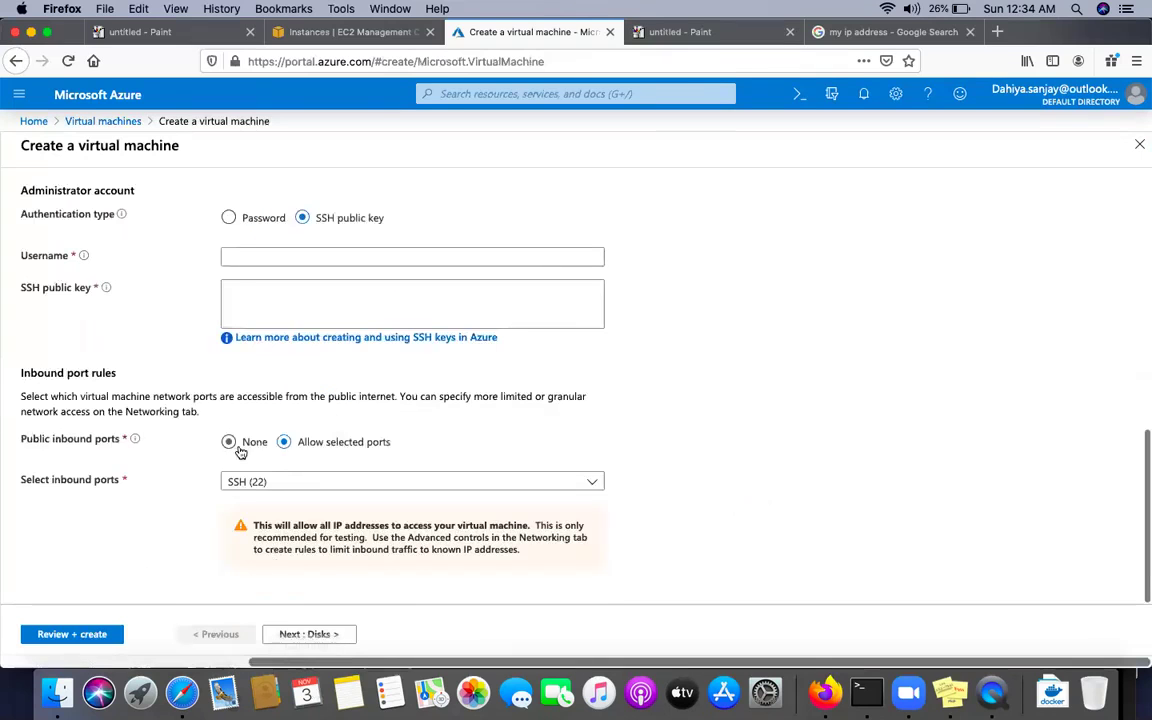
Discard the unsaved VM form and start another virtual machine creation
{"action": "left_click", "coordinate": [103, 121]}
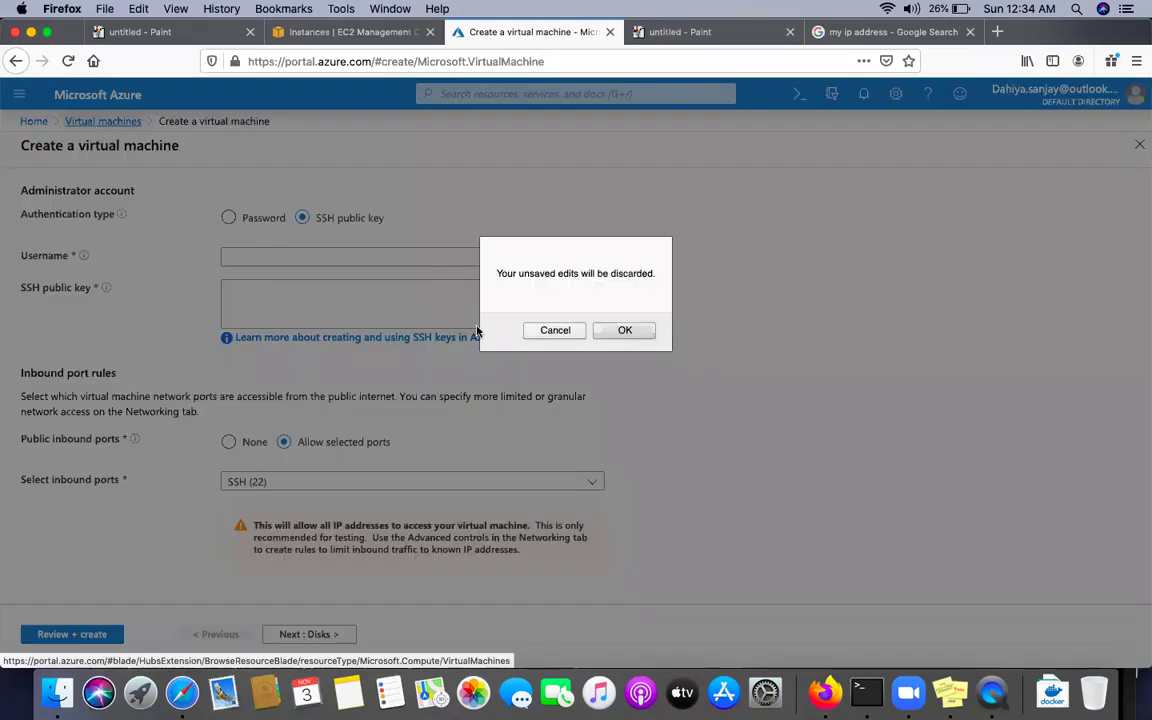
{"action": "left_click", "coordinate": [621, 330]}
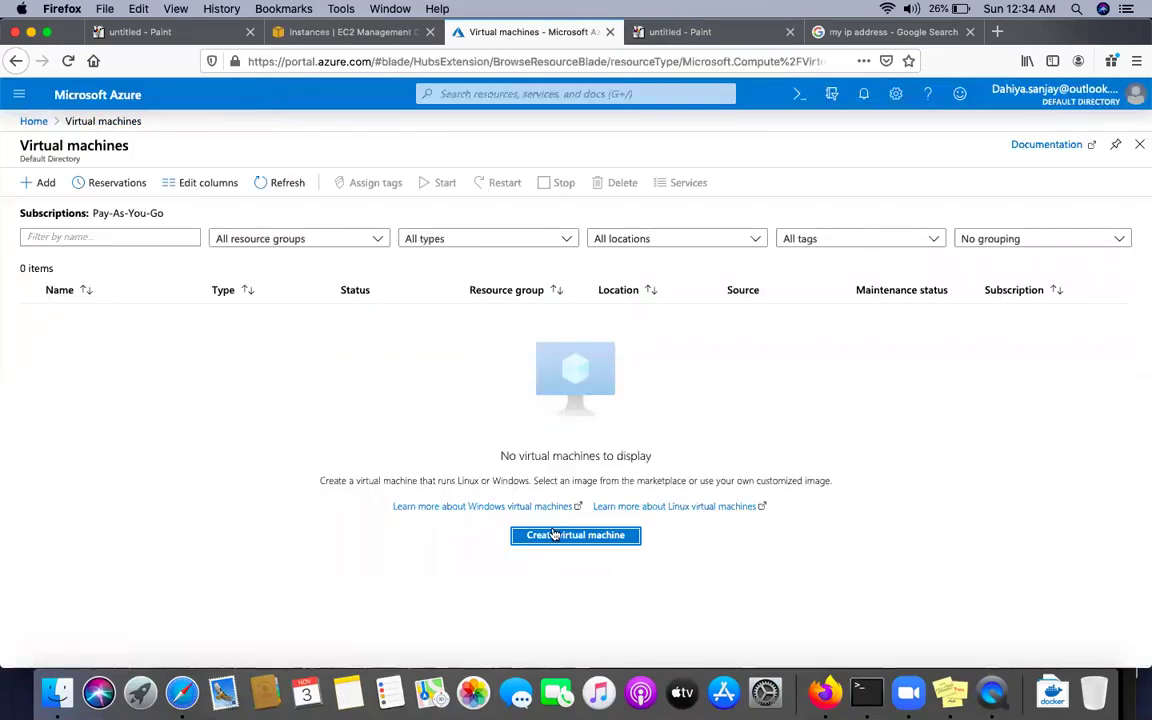
{"action": "left_click", "coordinate": [563, 537]}
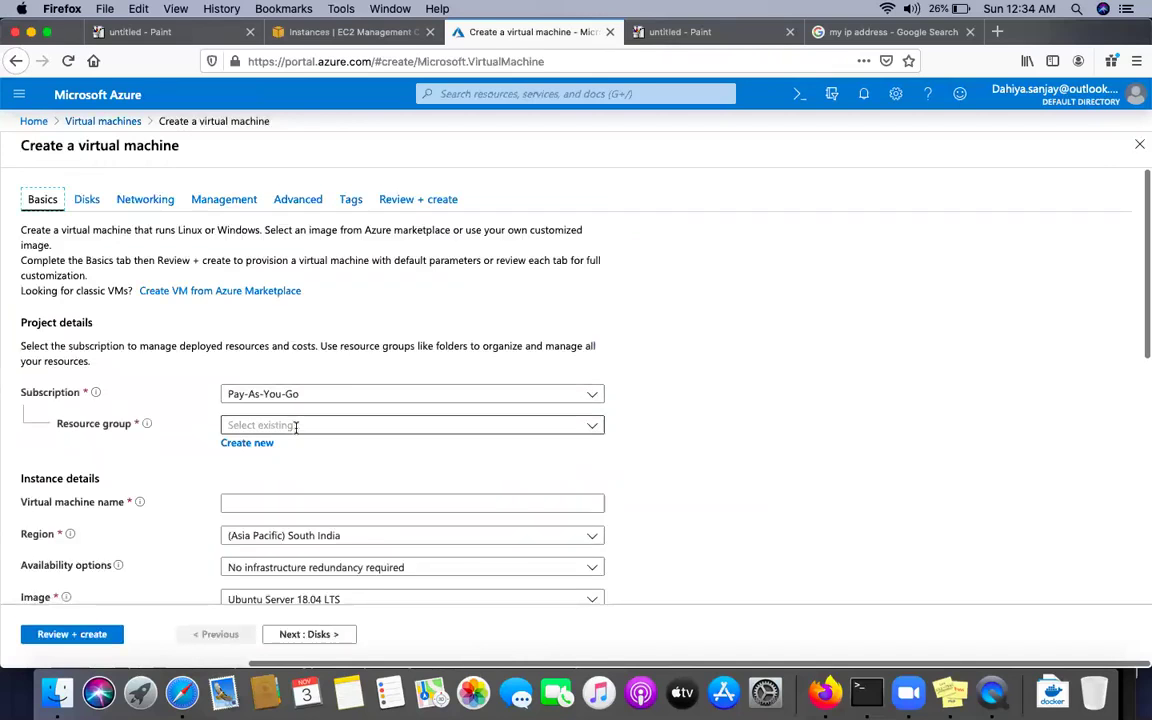
Select the NEW-NSG resource group and name the virtual machine vm
{"action": "left_click", "coordinate": [295, 427]}
{"action": "scroll", "coordinate": [290, 496], "scroll_direction": "down", "scroll_amount": 2}
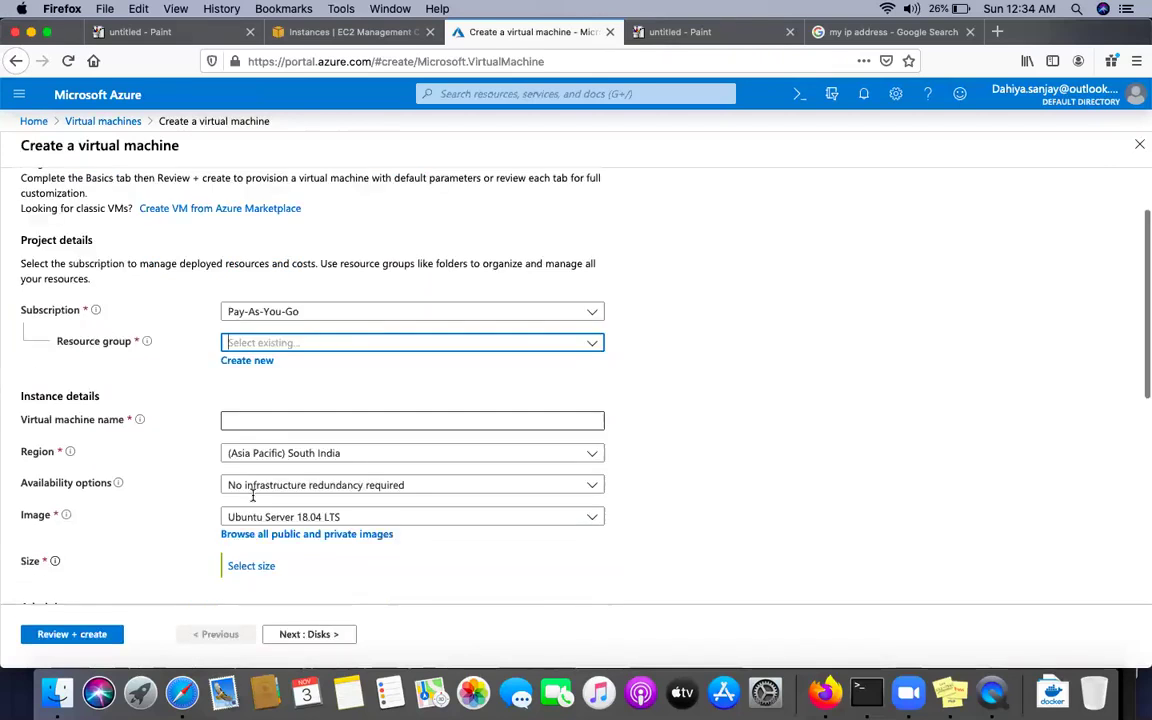
{"action": "scroll", "coordinate": [253, 497], "scroll_direction": "down", "scroll_amount": 1}
{"action": "left_click", "coordinate": [265, 368]}
{"action": "type", "text": "c"}
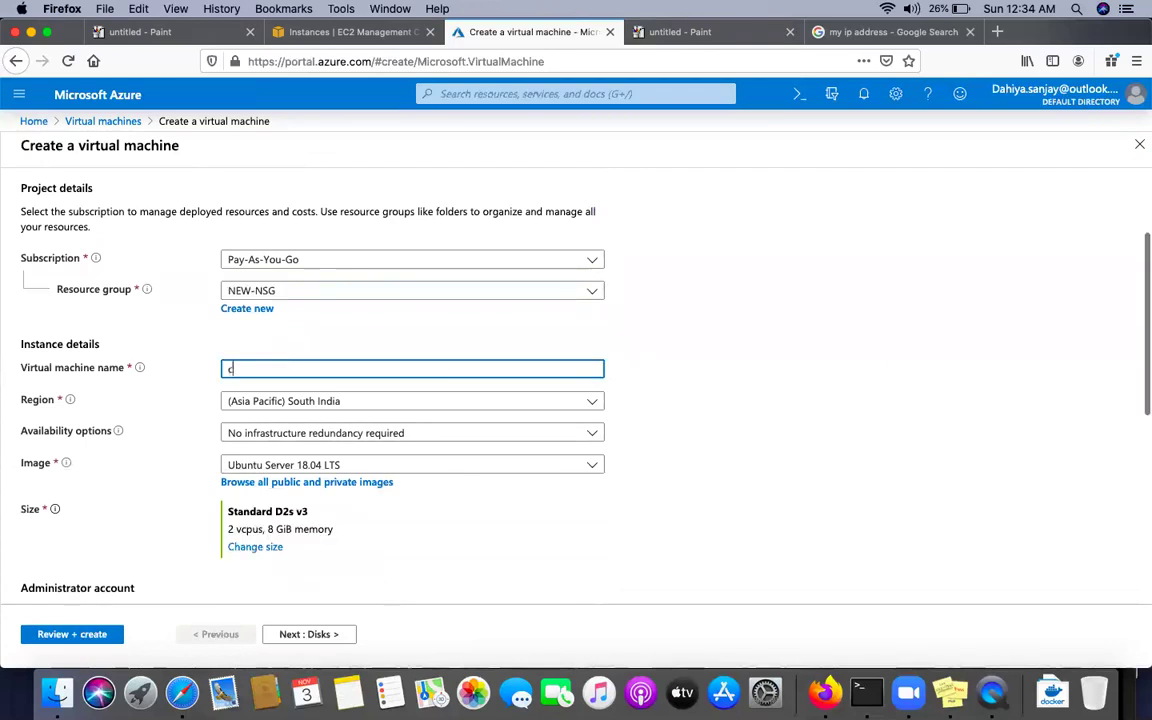
{"action": "key", "text": "BackSpace"}
{"action": "type", "text": "vm"}
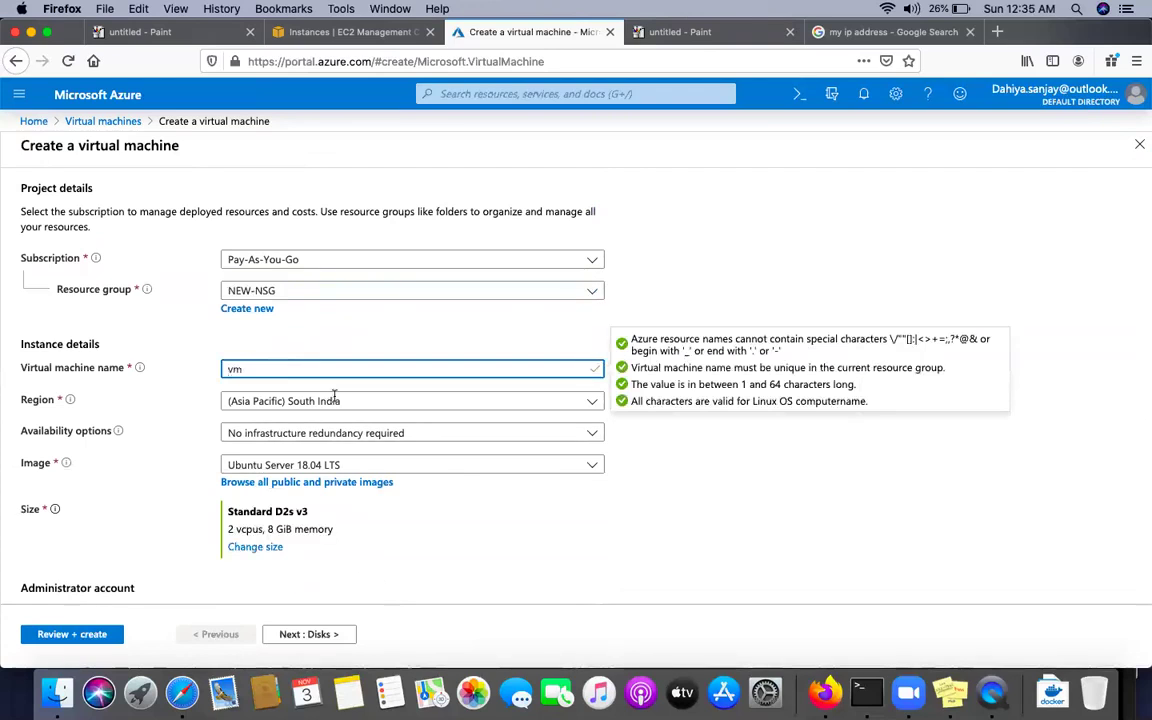
Set the VM region to (US) West Central US
{"action": "left_click", "coordinate": [334, 399]}
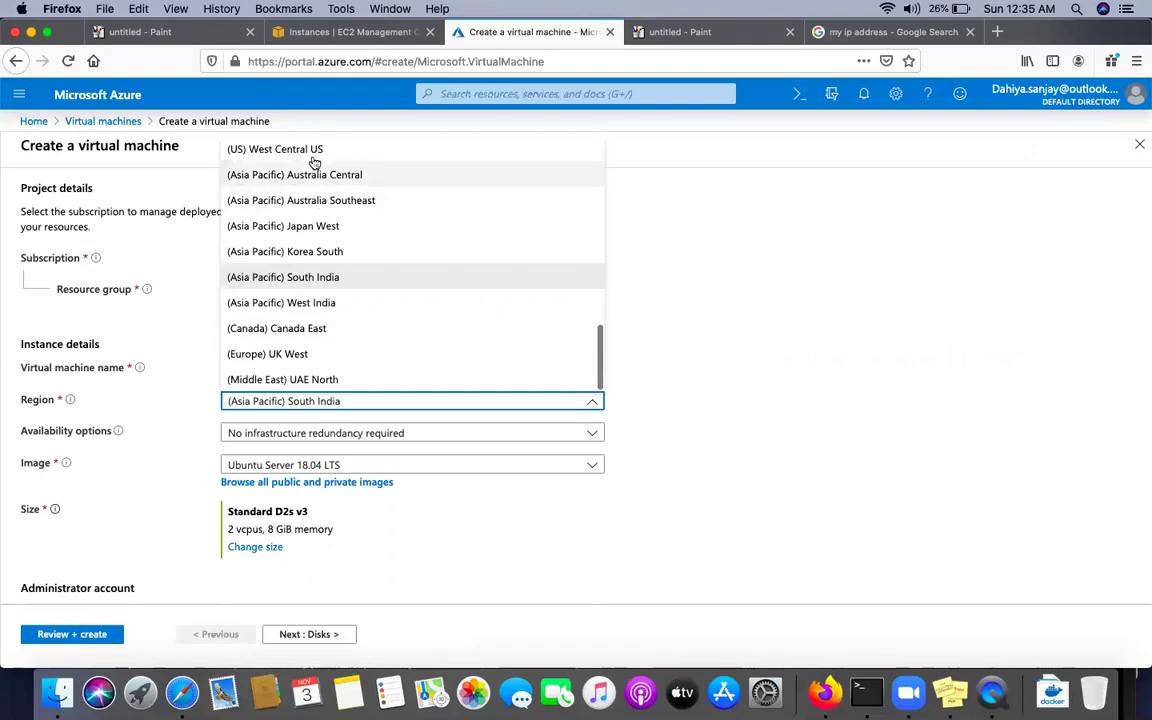
{"action": "left_click", "coordinate": [311, 150]}
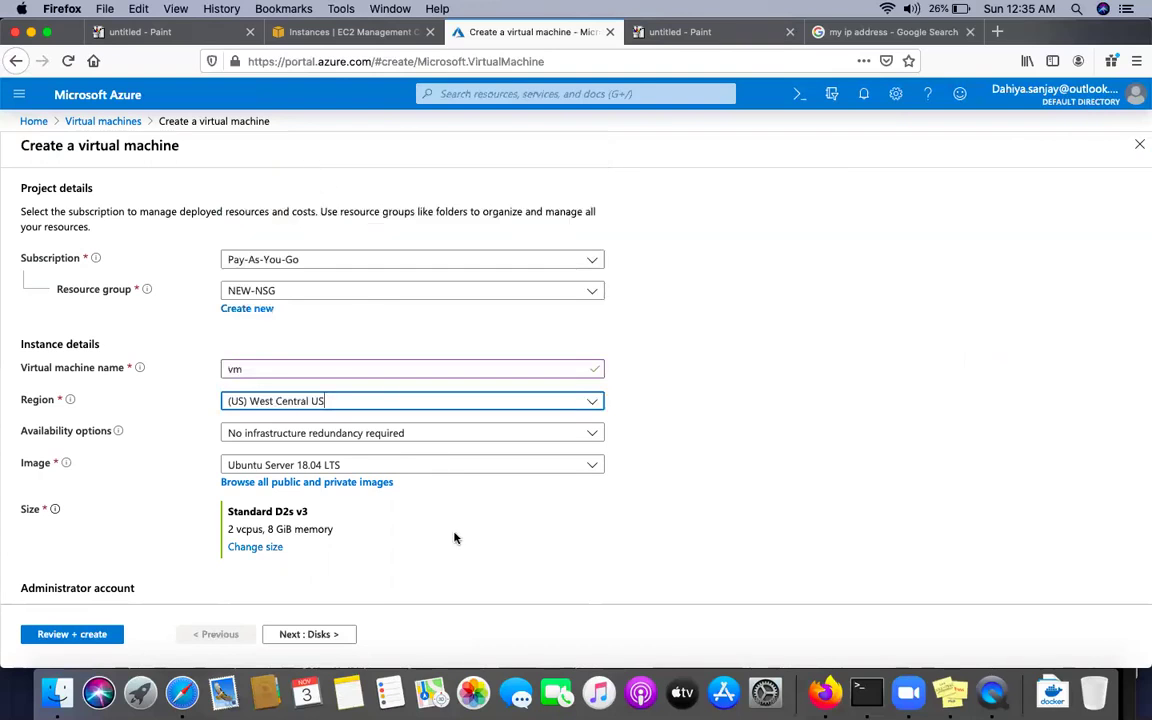
{"action": "scroll", "coordinate": [455, 537], "scroll_direction": "down", "scroll_amount": 5}
{"action": "scroll", "coordinate": [629, 323], "scroll_direction": "up", "scroll_amount": 1}
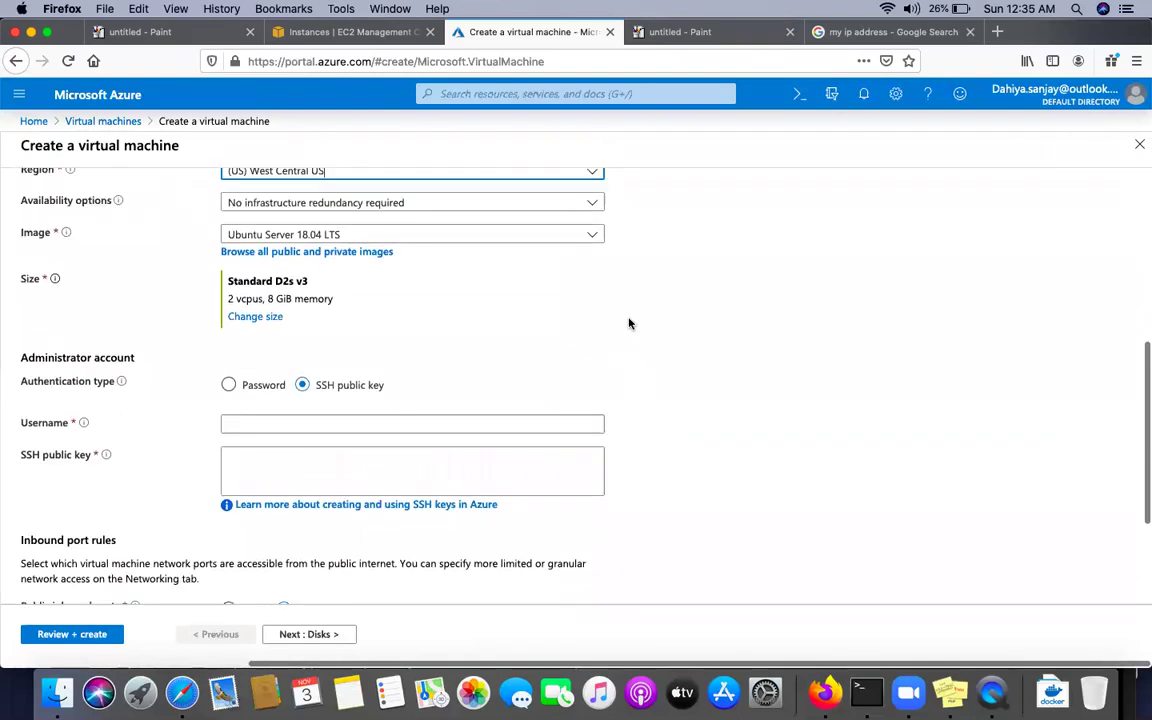
{"action": "scroll", "coordinate": [629, 323], "scroll_direction": "up", "scroll_amount": 3}
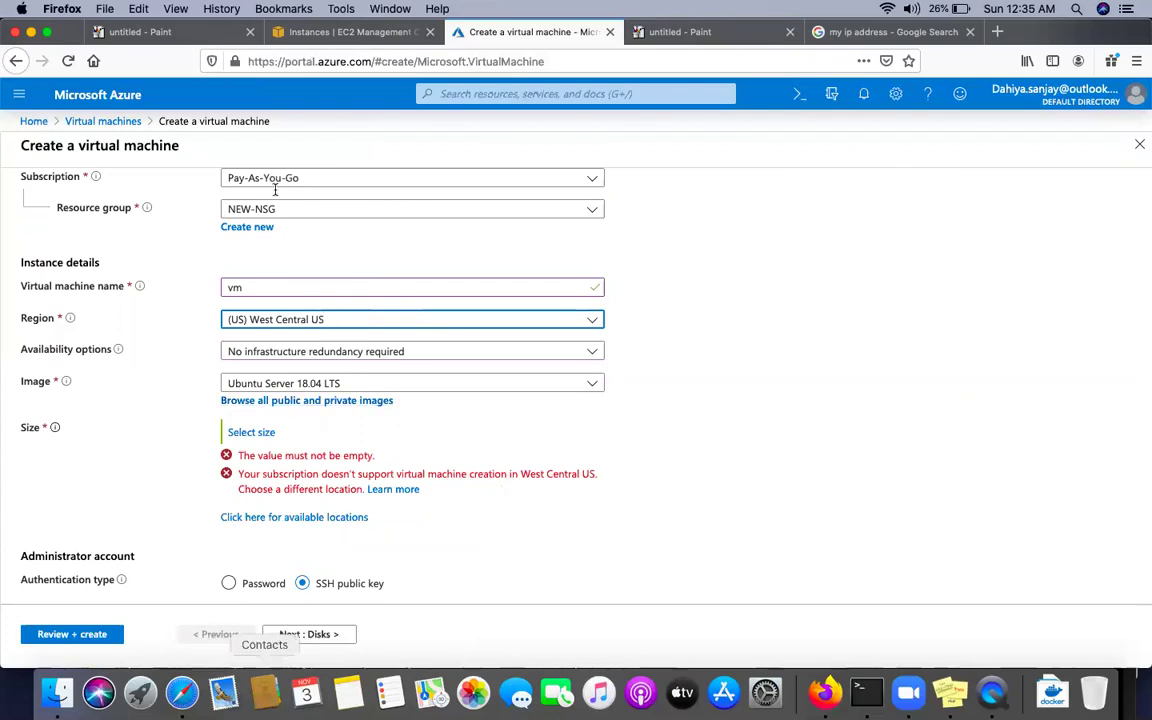
Discard the VM form and open the Network security groups list via an NSG search
{"action": "left_click", "coordinate": [80, 121]}
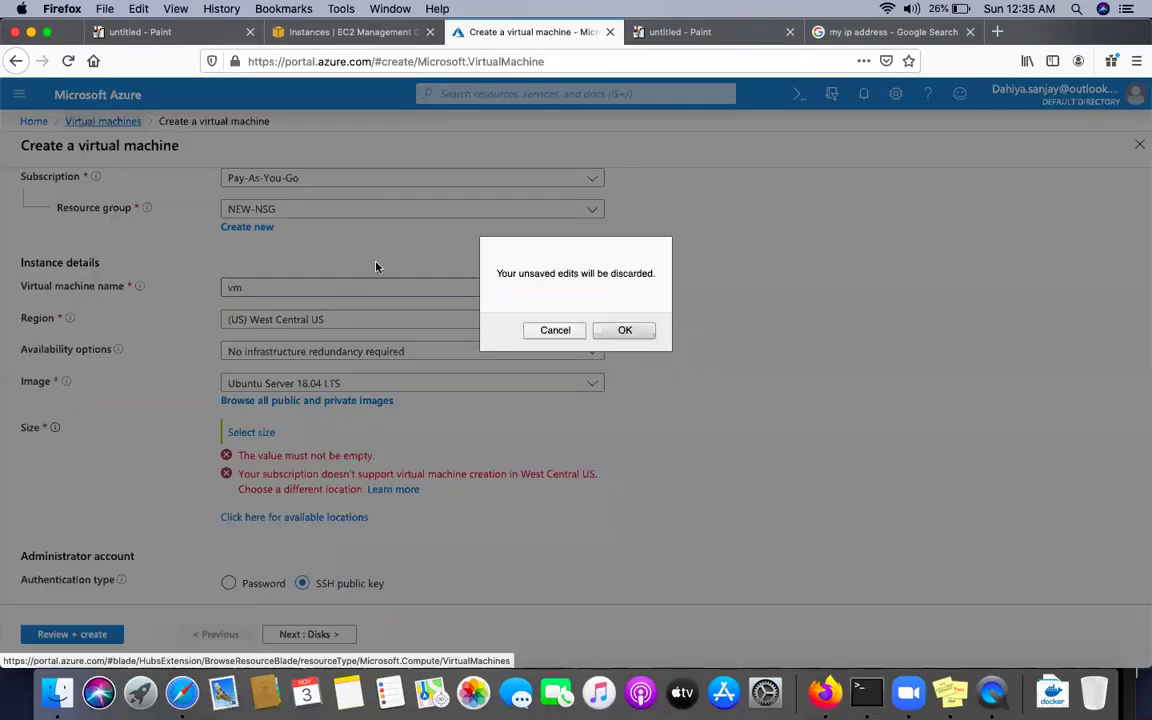
{"action": "left_click", "coordinate": [612, 333]}
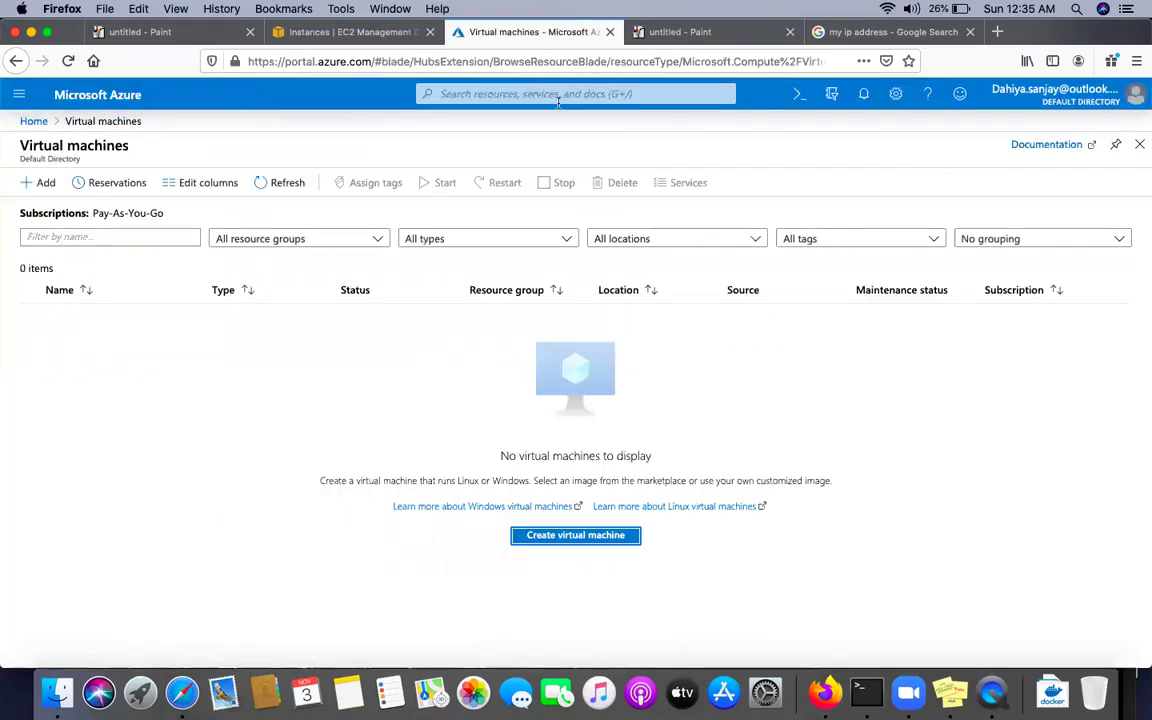
{"action": "left_click", "coordinate": [547, 94]}
{"action": "type", "text": "NSG"}
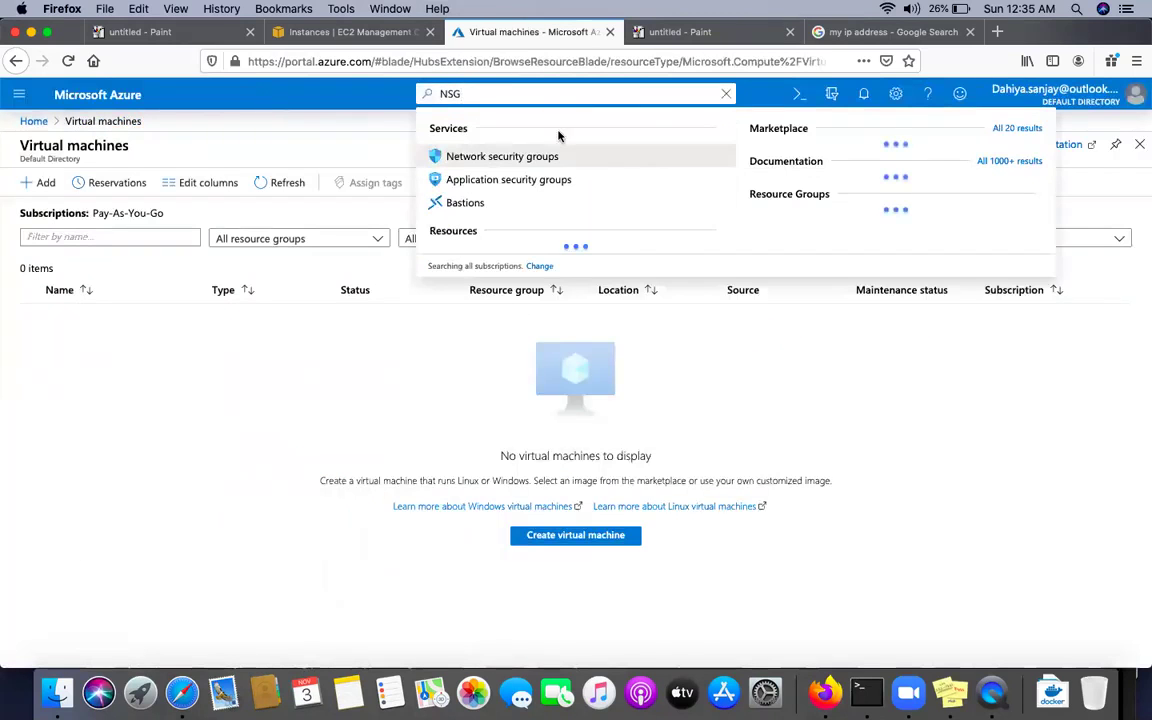
{"action": "left_click", "coordinate": [522, 157]}
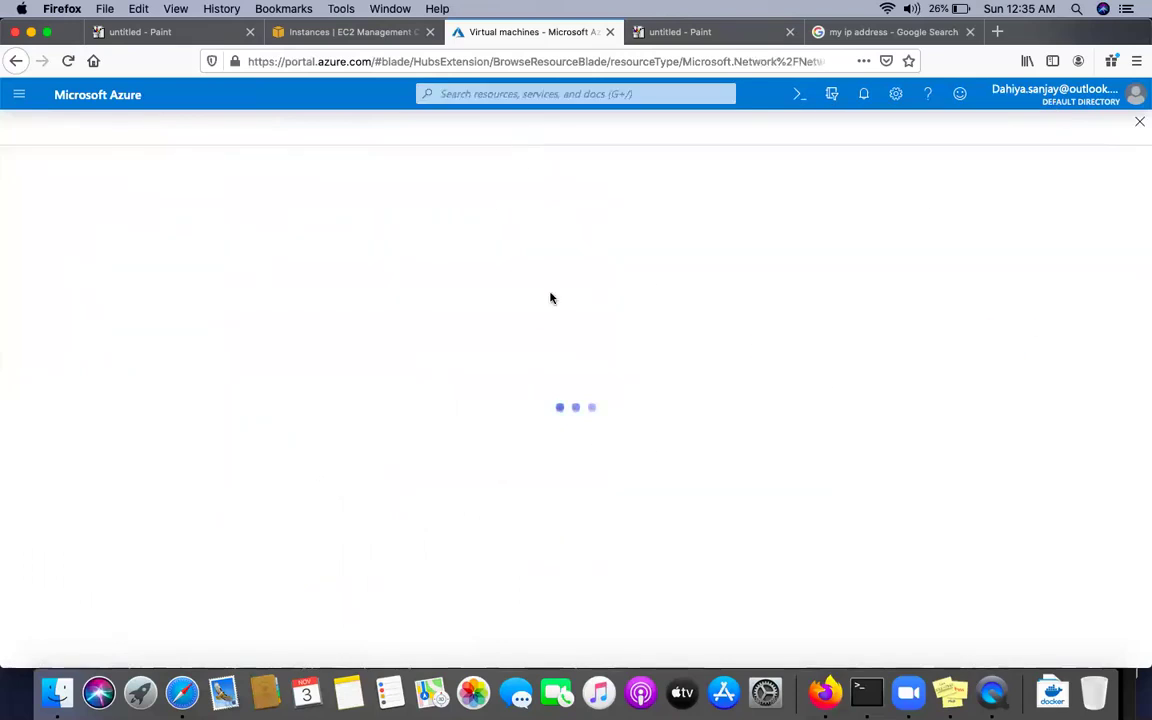
Select NEW-NSG and delete it, confirming the deletion
{"action": "left_click", "coordinate": [31, 317]}
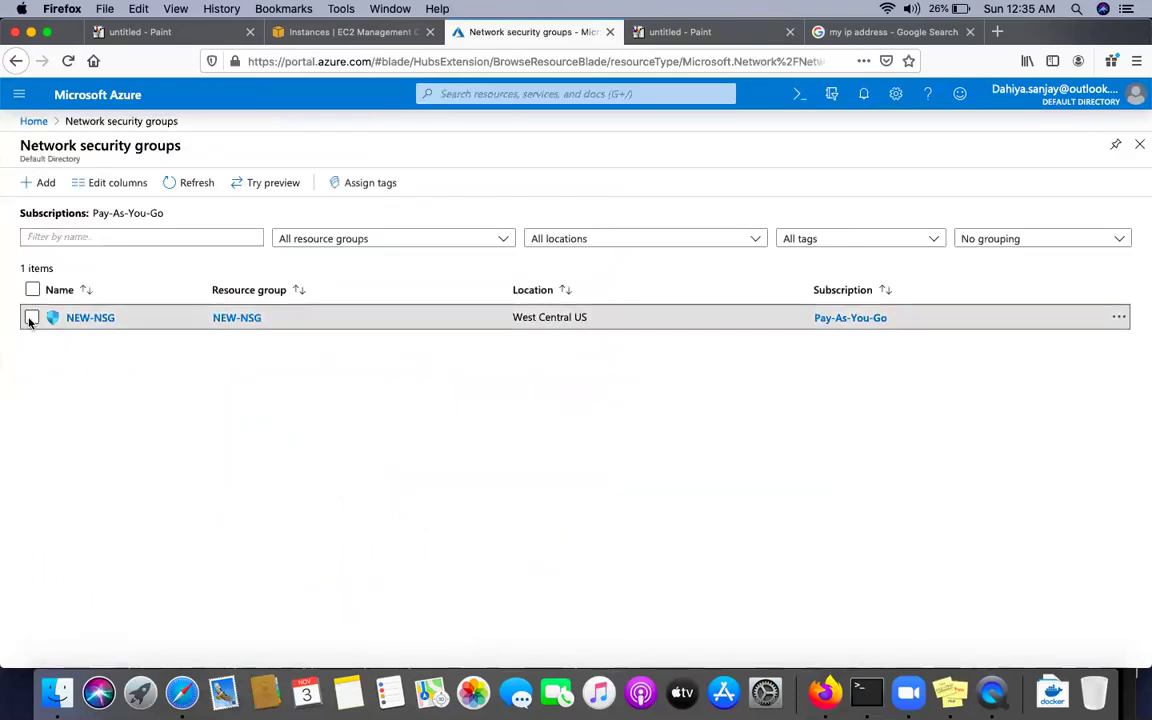
{"action": "left_click", "coordinate": [1120, 318]}
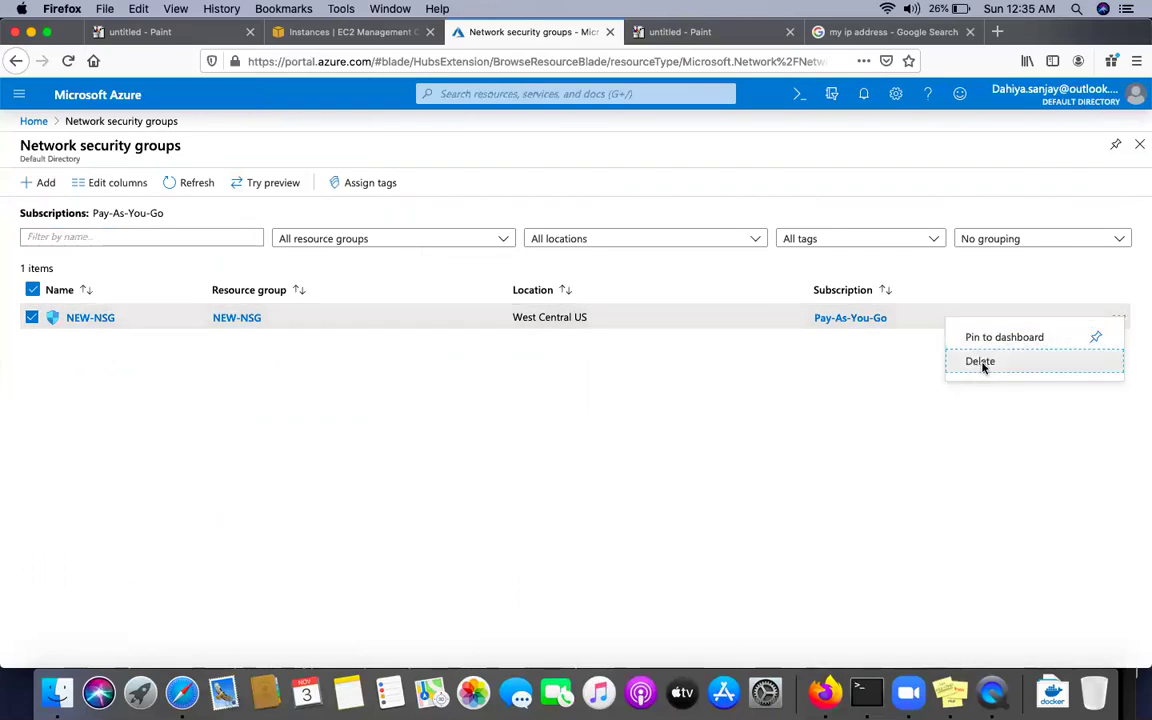
{"action": "left_click", "coordinate": [983, 365]}
{"action": "left_click", "coordinate": [820, 279]}
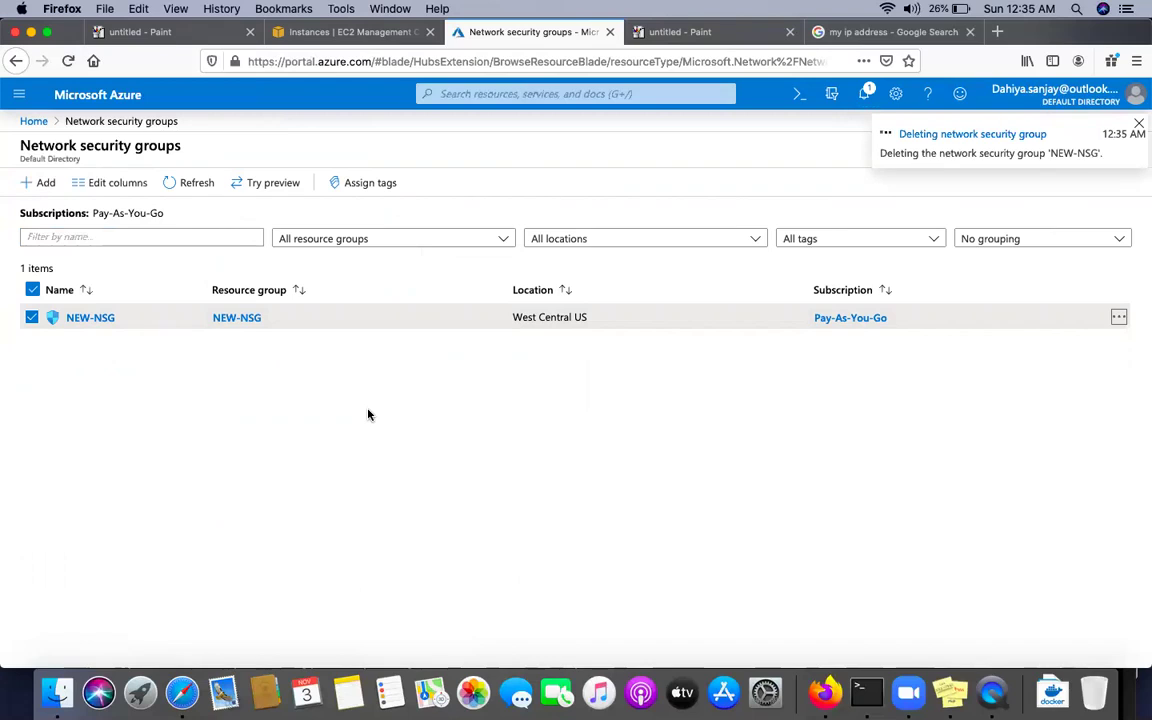
Start a new network security group in a new resource group named MY-NSG
{"action": "left_click", "coordinate": [45, 185]}
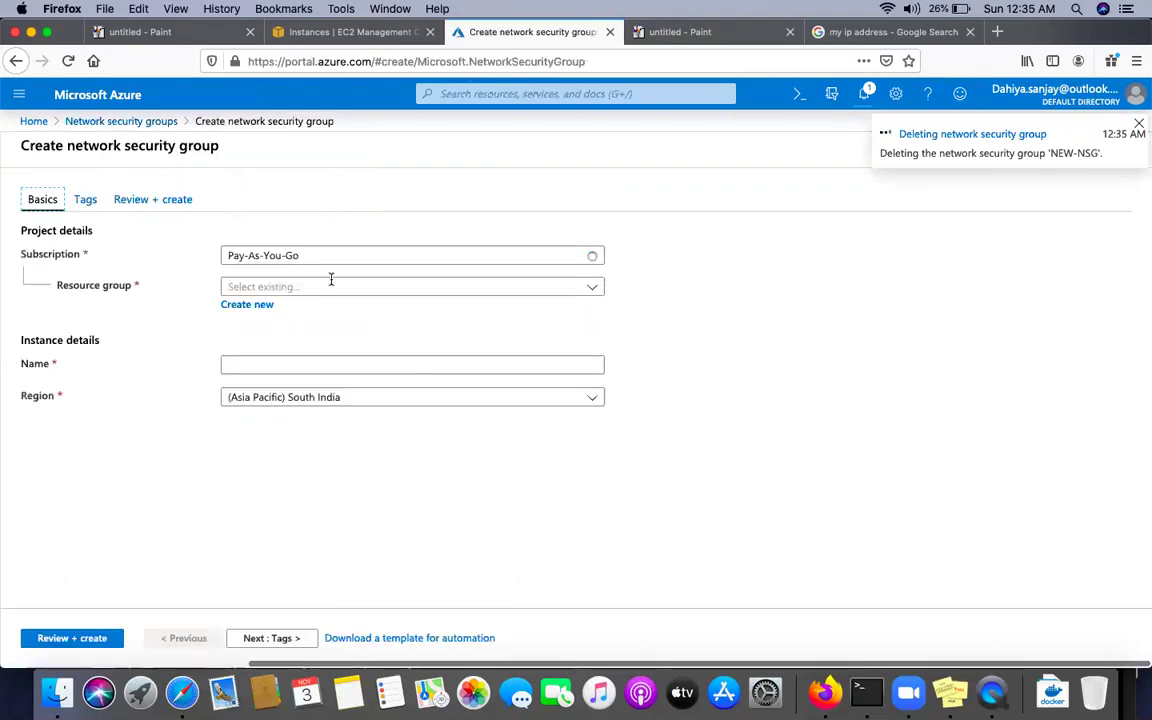
{"action": "left_click", "coordinate": [257, 310]}
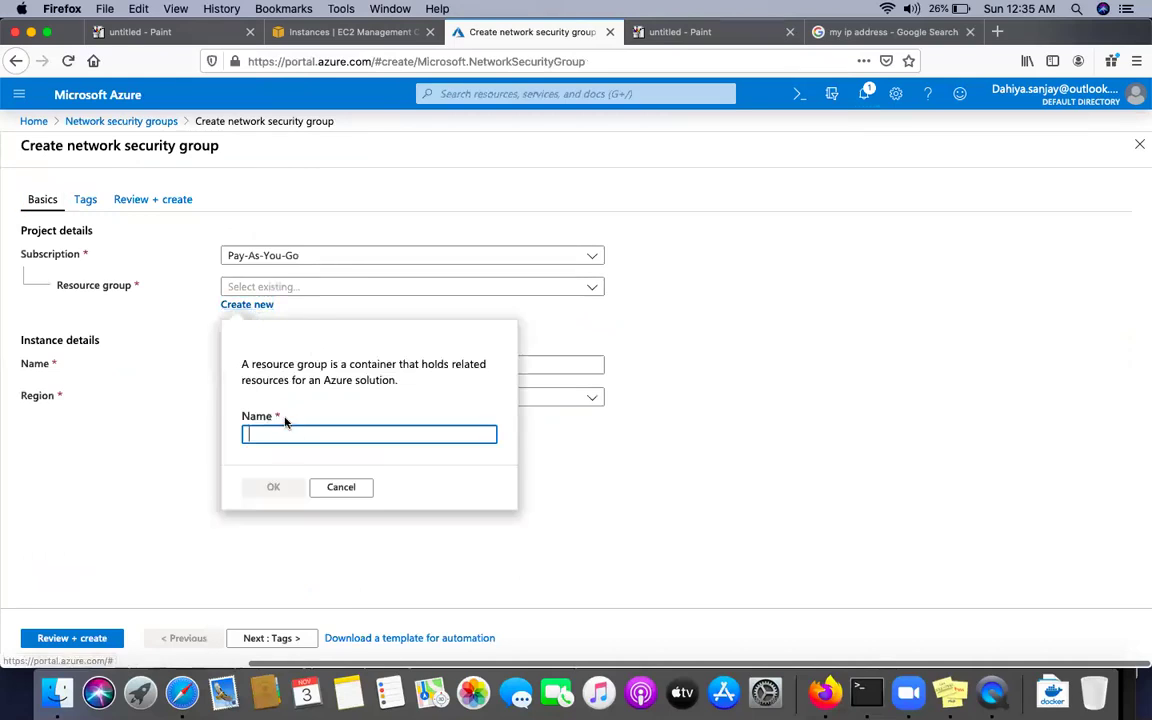
{"action": "type", "text": "MY-NSG"}
{"action": "left_click", "coordinate": [273, 487]}
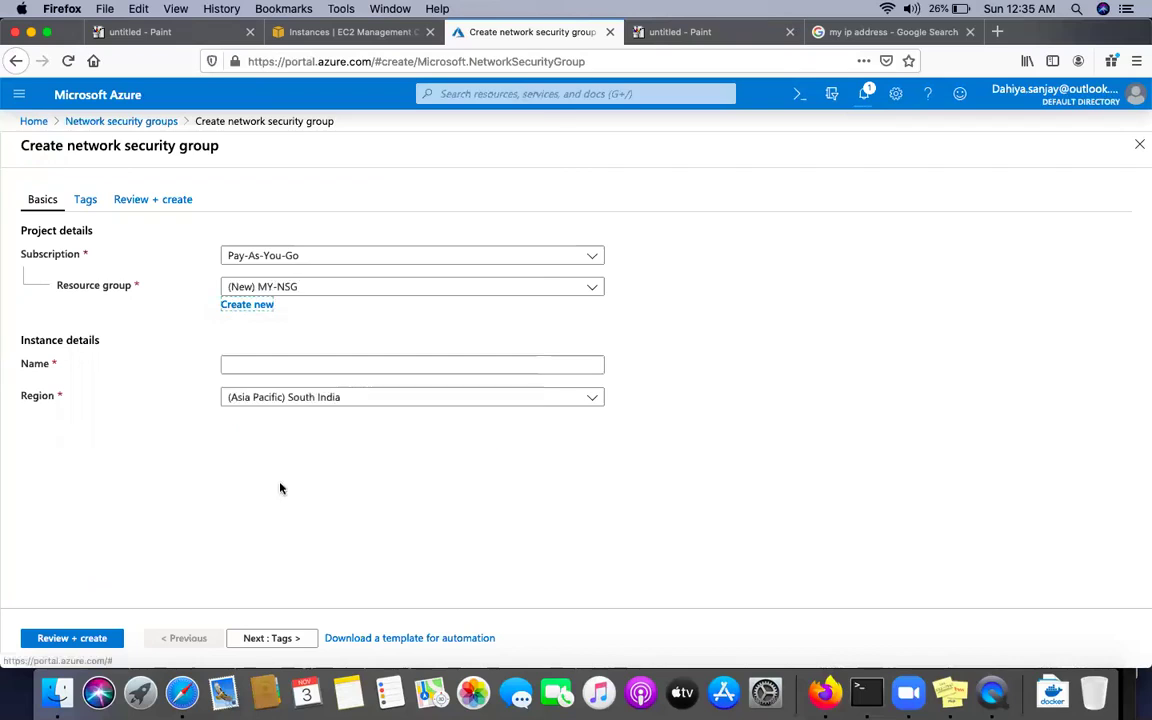
Name the security group MY-NSG in (Asia Pacific) South India, then review and create it
{"action": "left_click", "coordinate": [300, 366]}
{"action": "type", "text": "MY-NSG"}
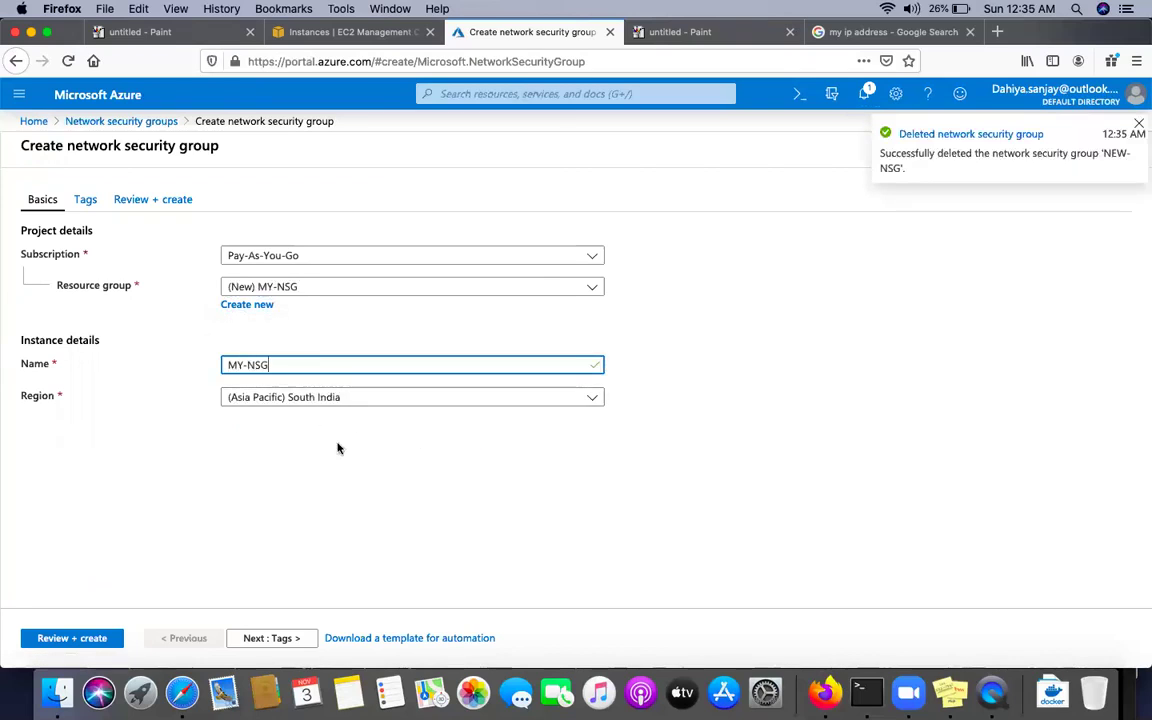
{"action": "left_click", "coordinate": [381, 396]}
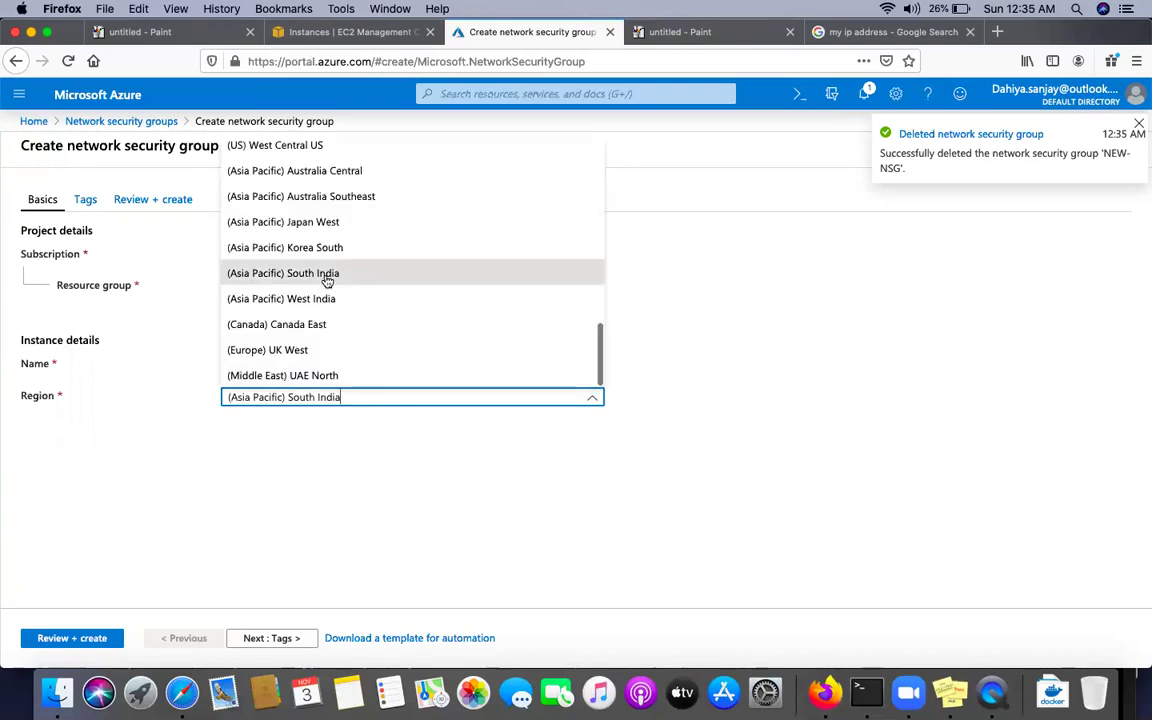
{"action": "left_click", "coordinate": [283, 273]}
{"action": "left_click", "coordinate": [60, 638]}
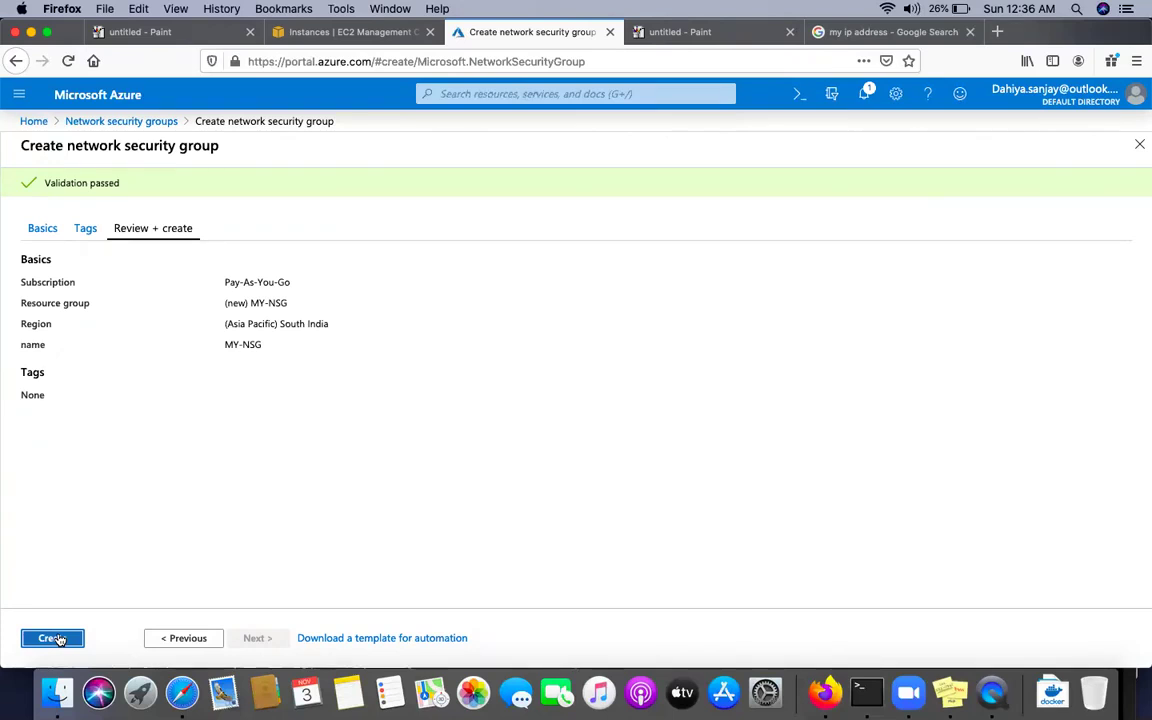
{"action": "left_click", "coordinate": [57, 639]}
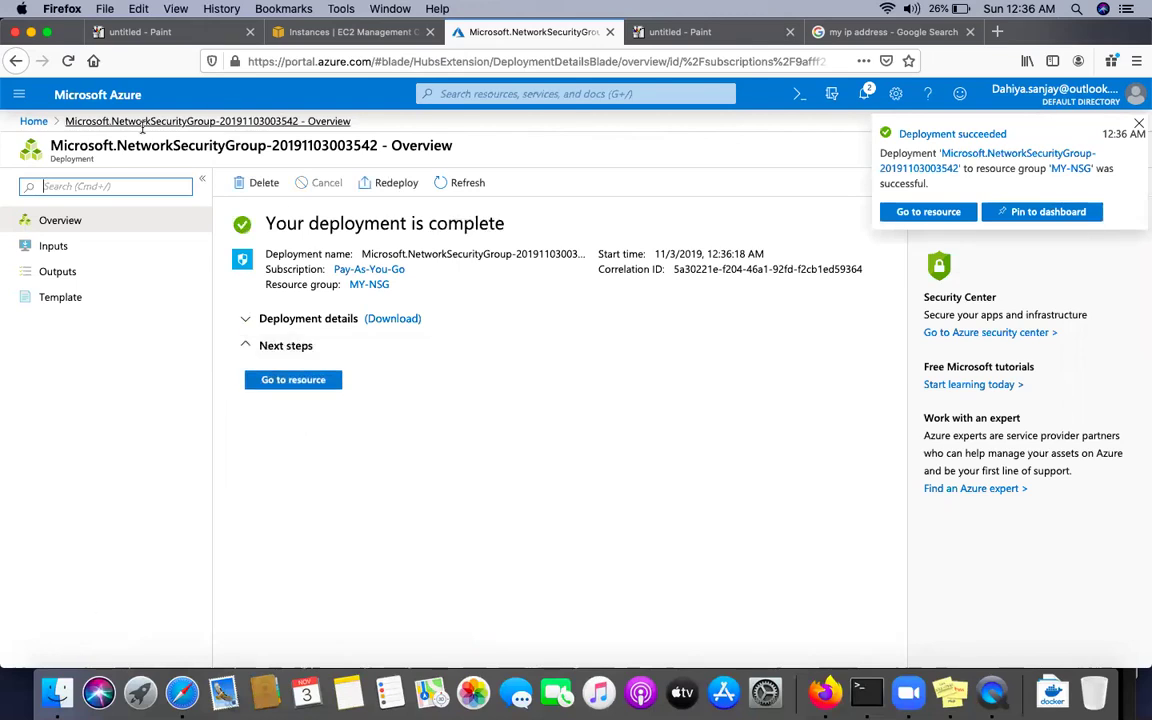
Search 'NSG' from Home, open Network security groups, and try opening NEW-NSG
{"action": "left_click", "coordinate": [32, 121]}
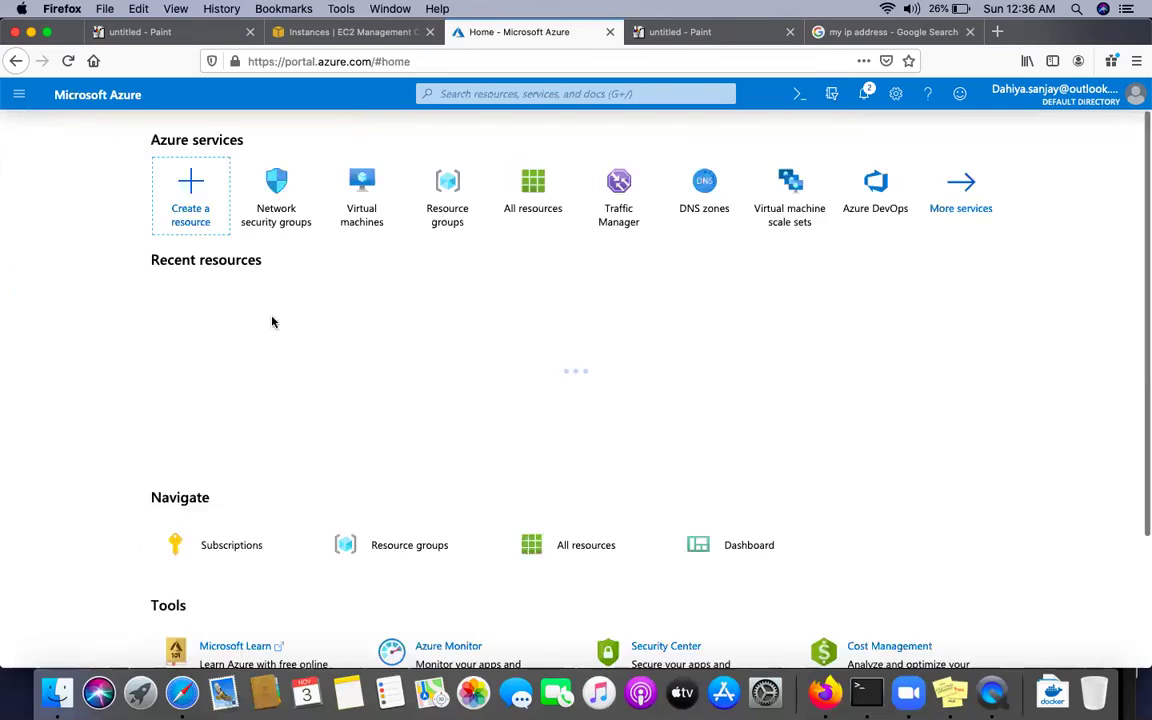
{"action": "left_click", "coordinate": [488, 95]}
{"action": "type", "text": "NSG"}
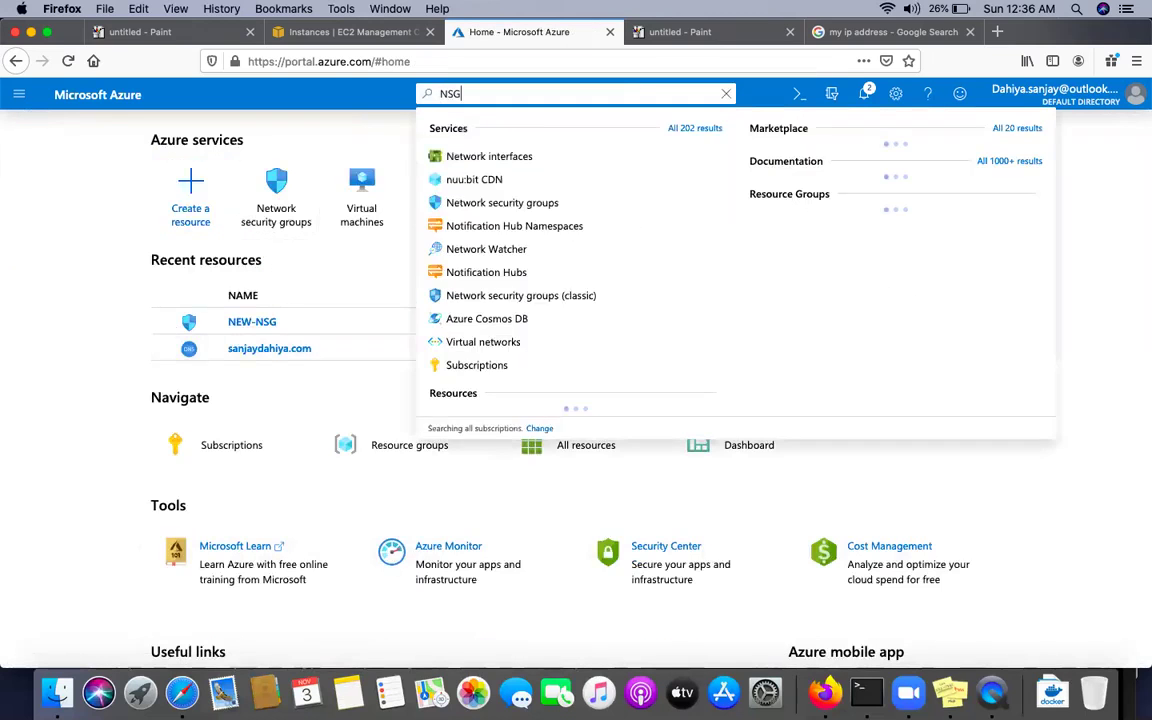
{"action": "left_click", "coordinate": [506, 157]}
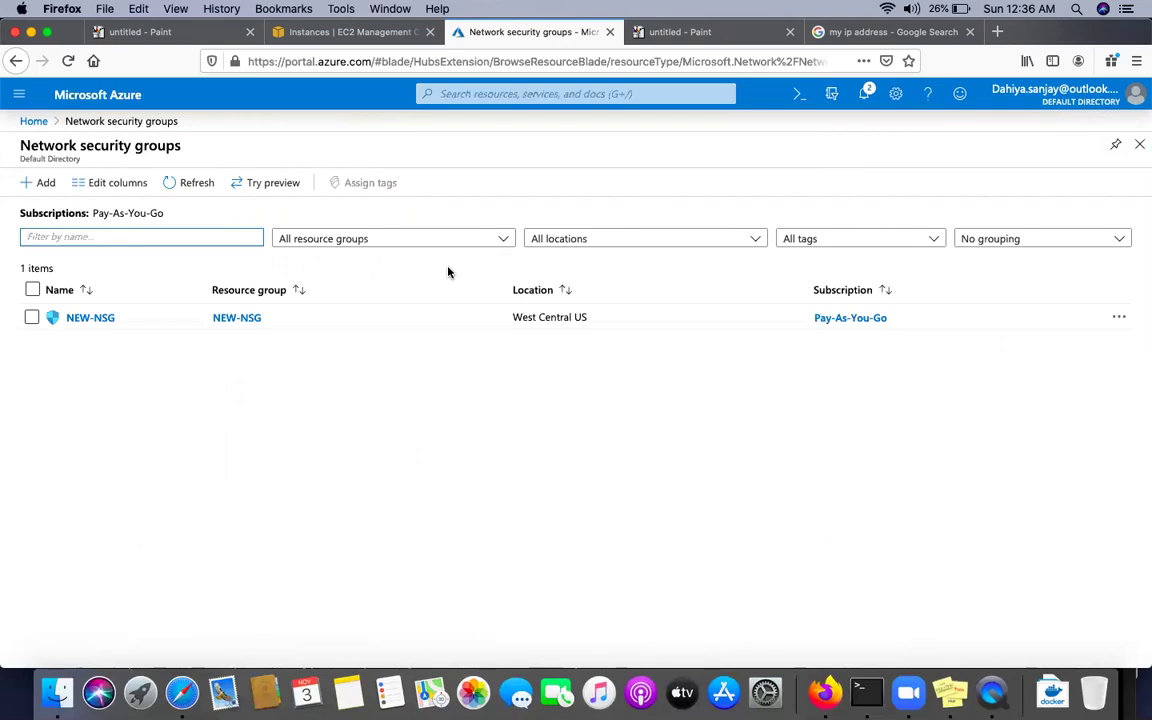
{"action": "left_click", "coordinate": [88, 318]}
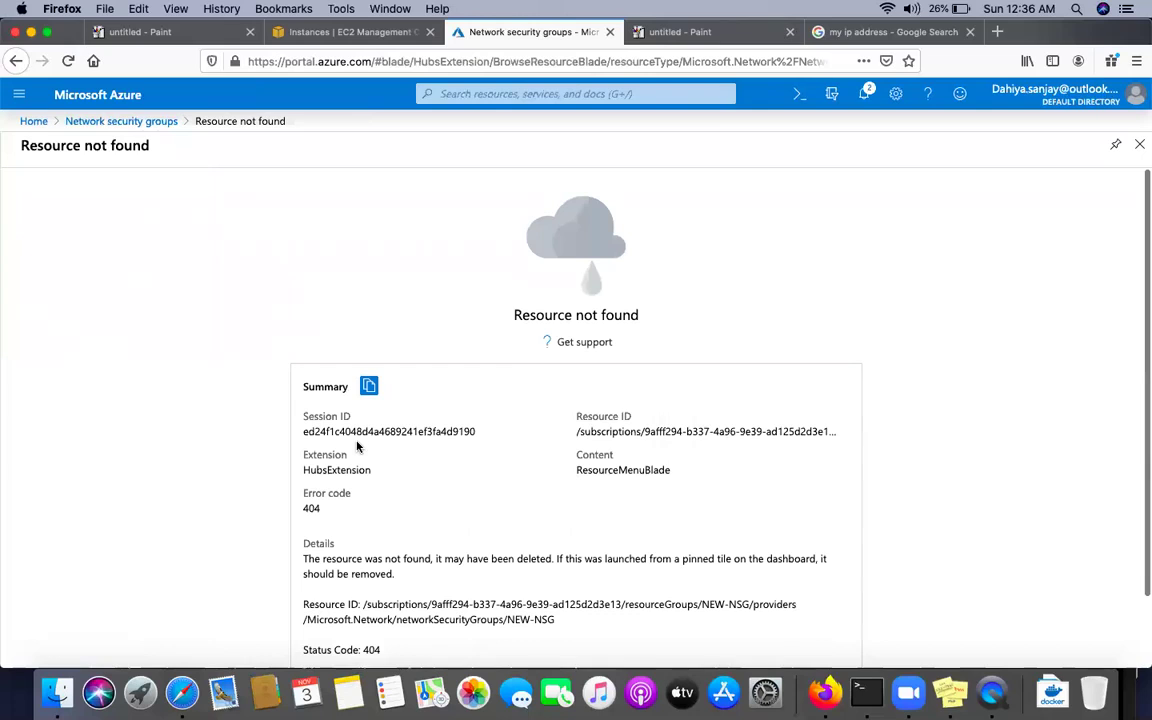
Back on the list, check notifications, refresh, and open MY-NSG's overview
{"action": "left_click", "coordinate": [97, 121]}
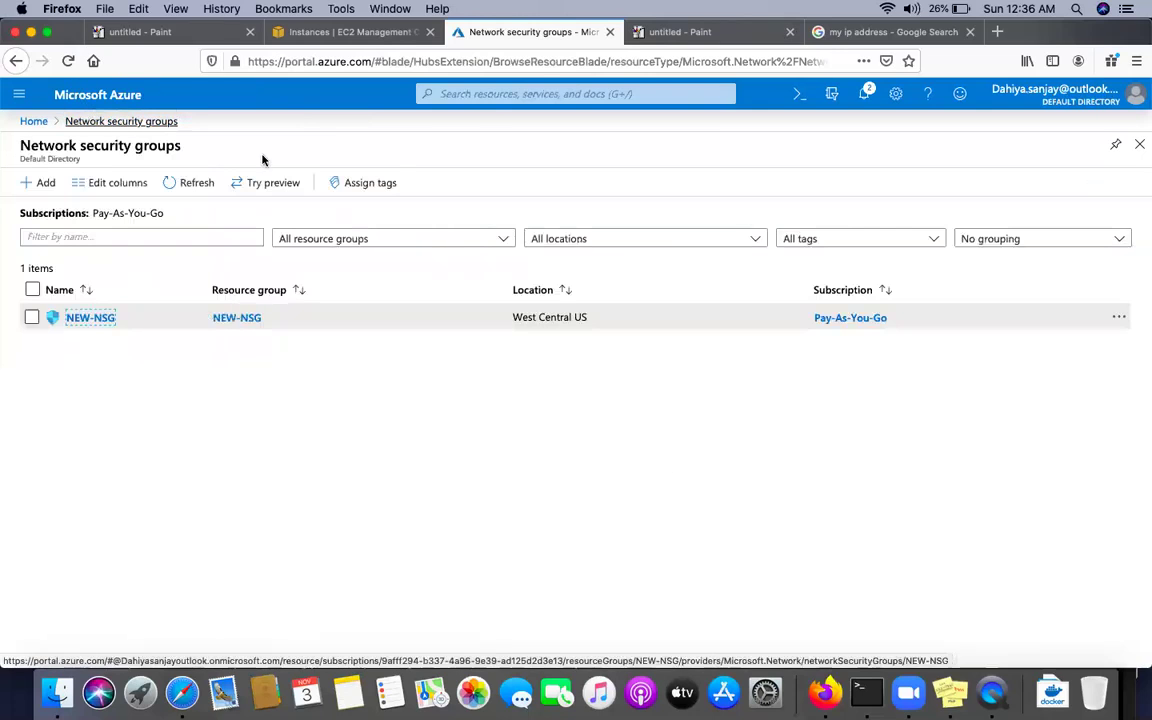
{"action": "left_click", "coordinate": [864, 93]}
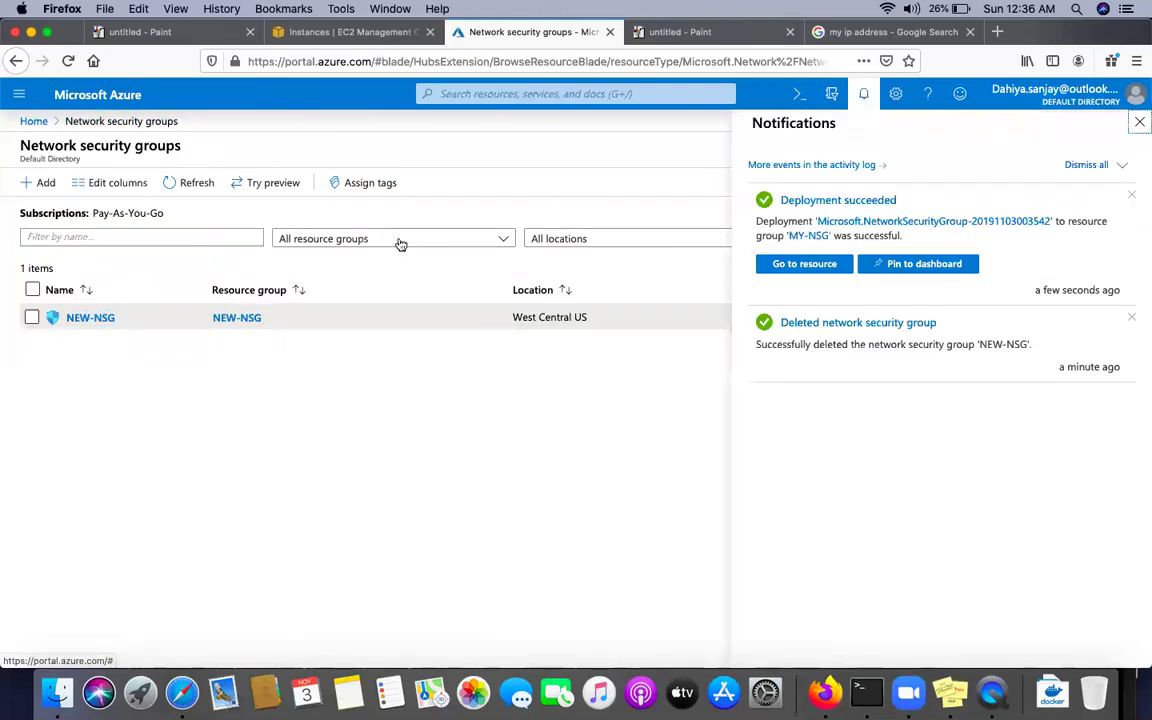
{"action": "left_click", "coordinate": [68, 61]}
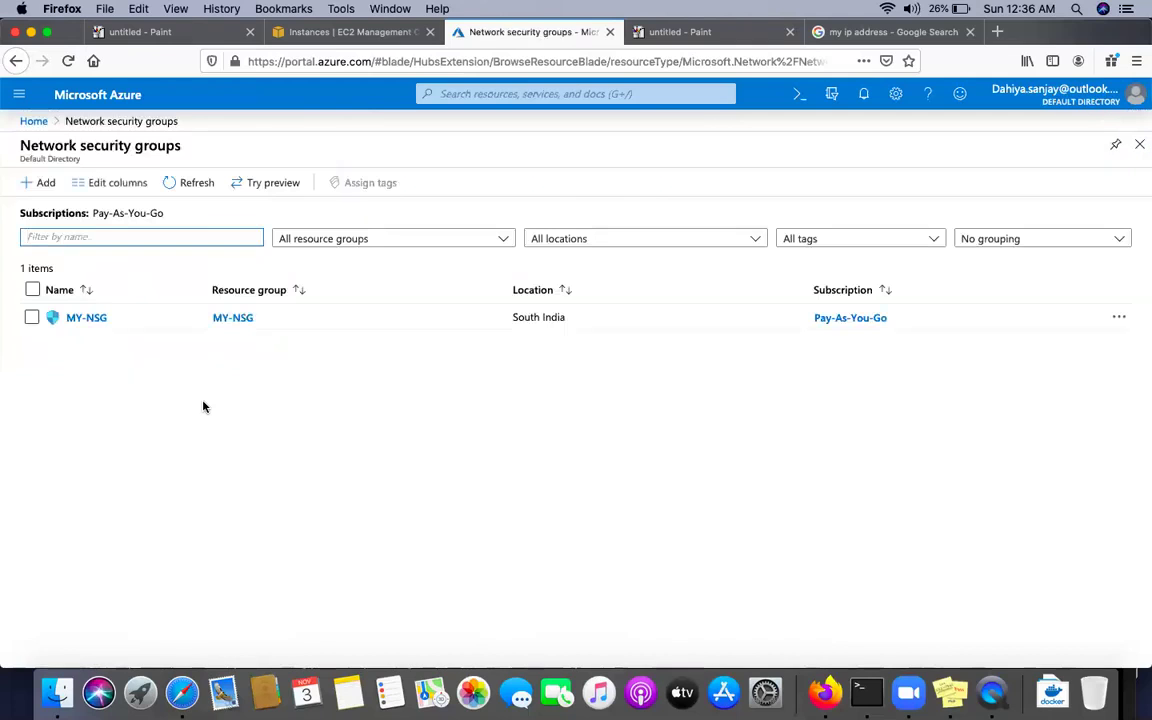
{"action": "left_click", "coordinate": [95, 319]}
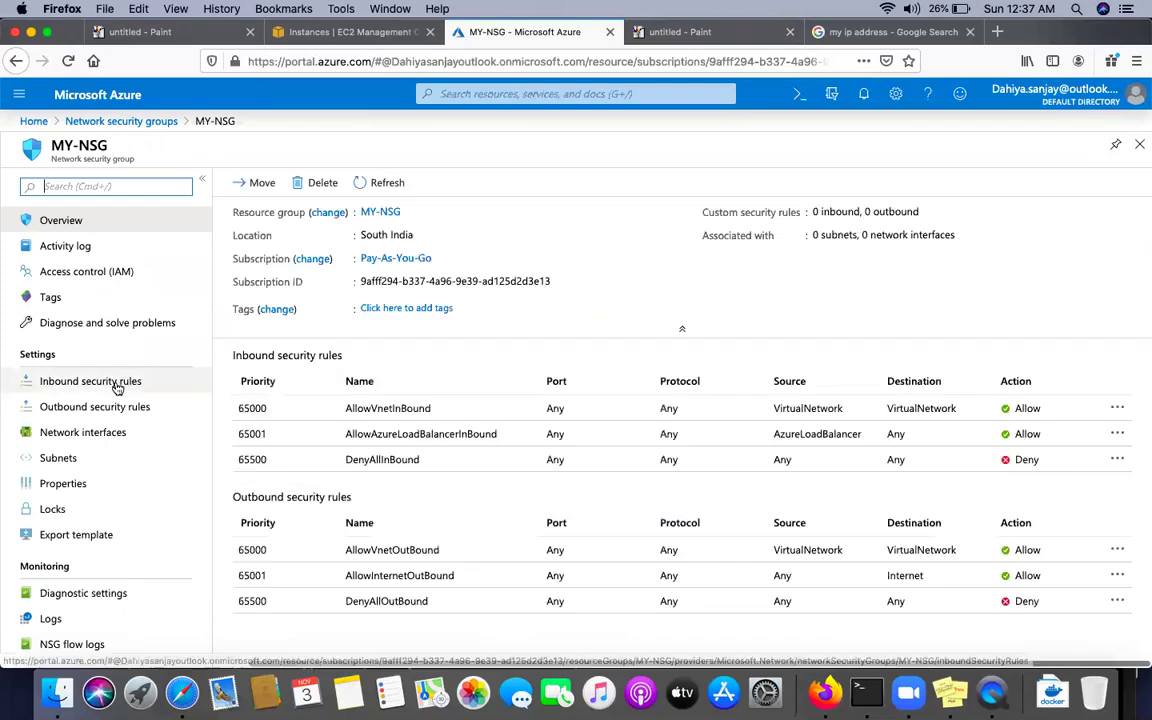
Review MY-NSG's inbound and outbound security rules, then go to the Virtual machines list
{"action": "left_click", "coordinate": [117, 387]}
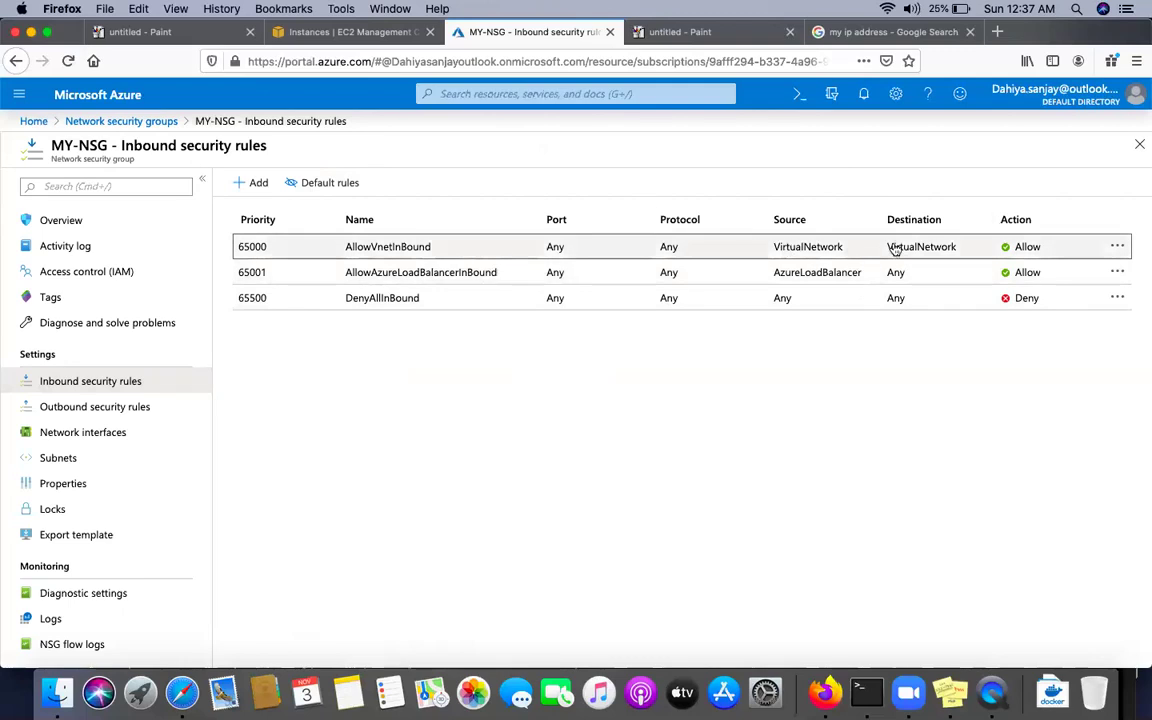
{"action": "left_click", "coordinate": [73, 410]}
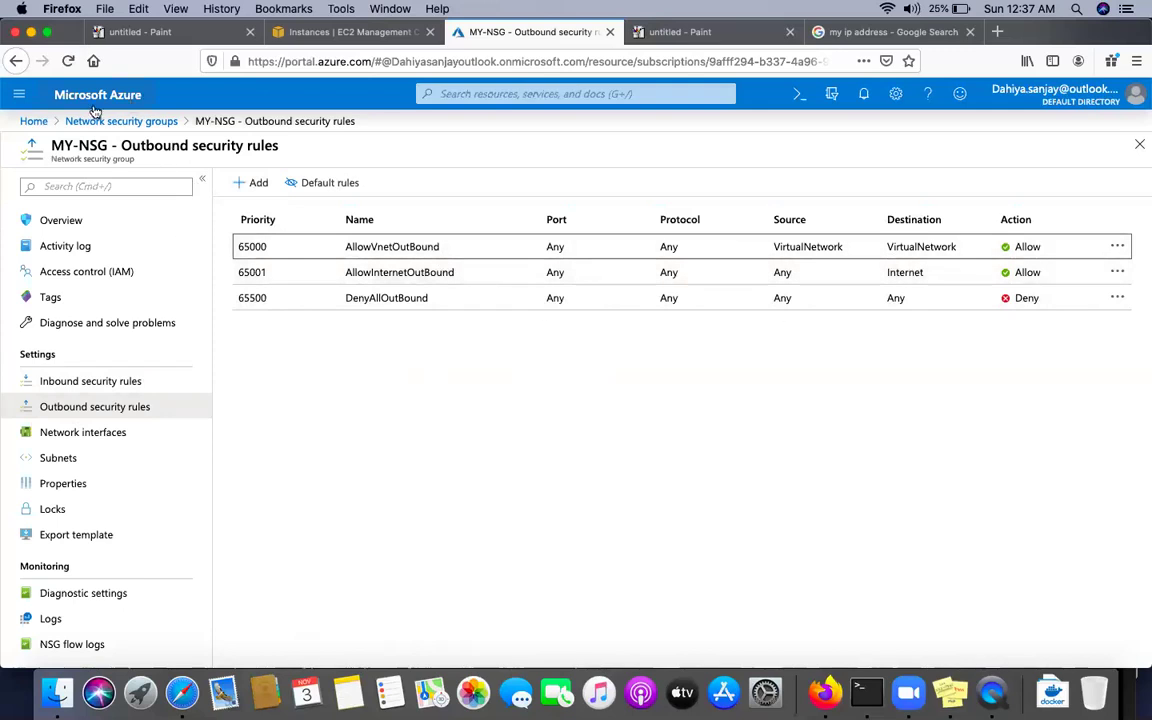
{"action": "left_click", "coordinate": [19, 94]}
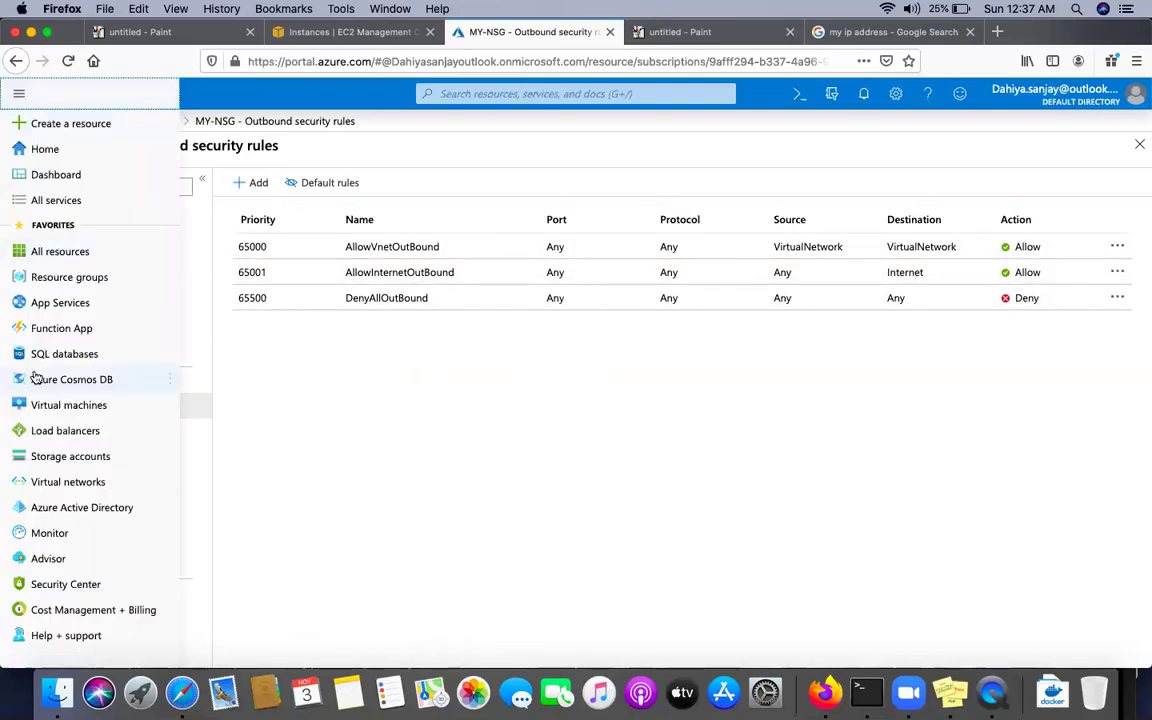
{"action": "left_click", "coordinate": [69, 407]}
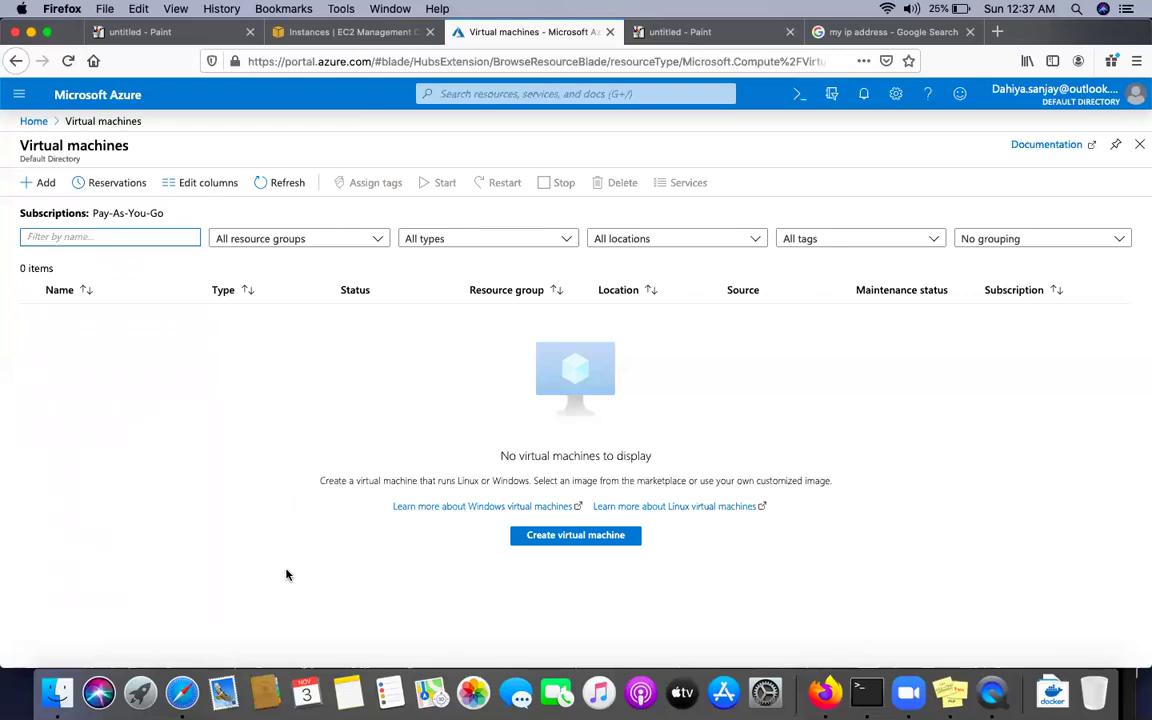
Start a new virtual machine named vm in resource group MY-NSG
{"action": "left_click", "coordinate": [577, 541]}
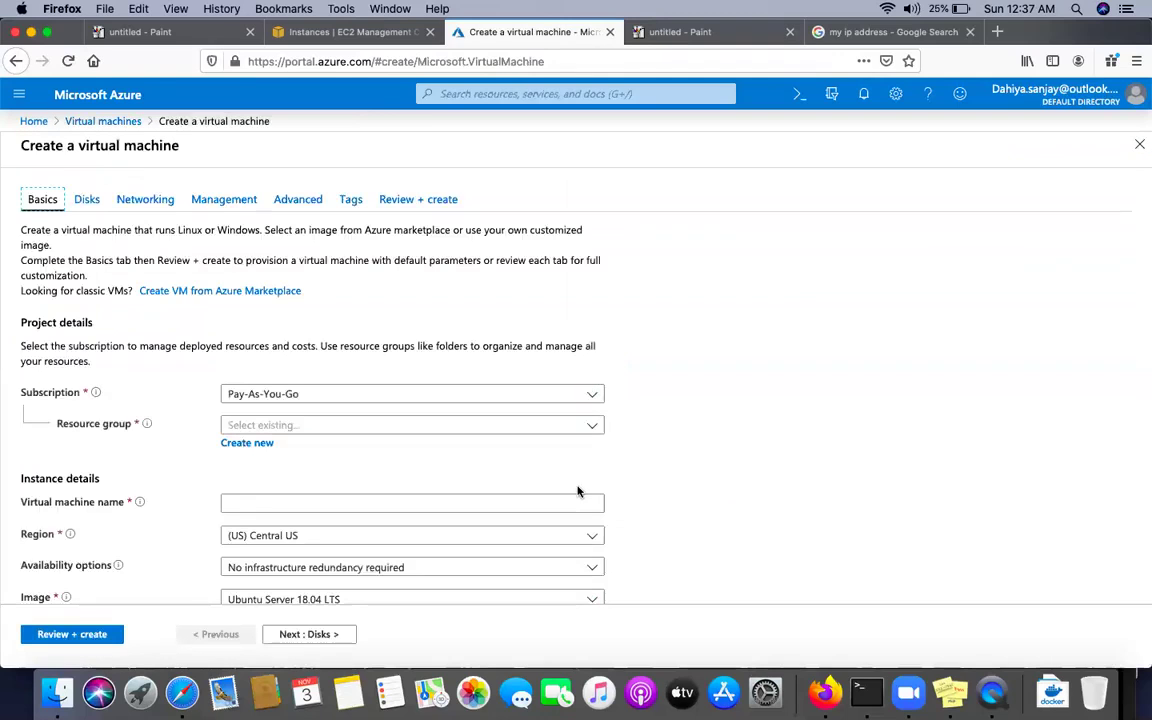
{"action": "left_click", "coordinate": [322, 425]}
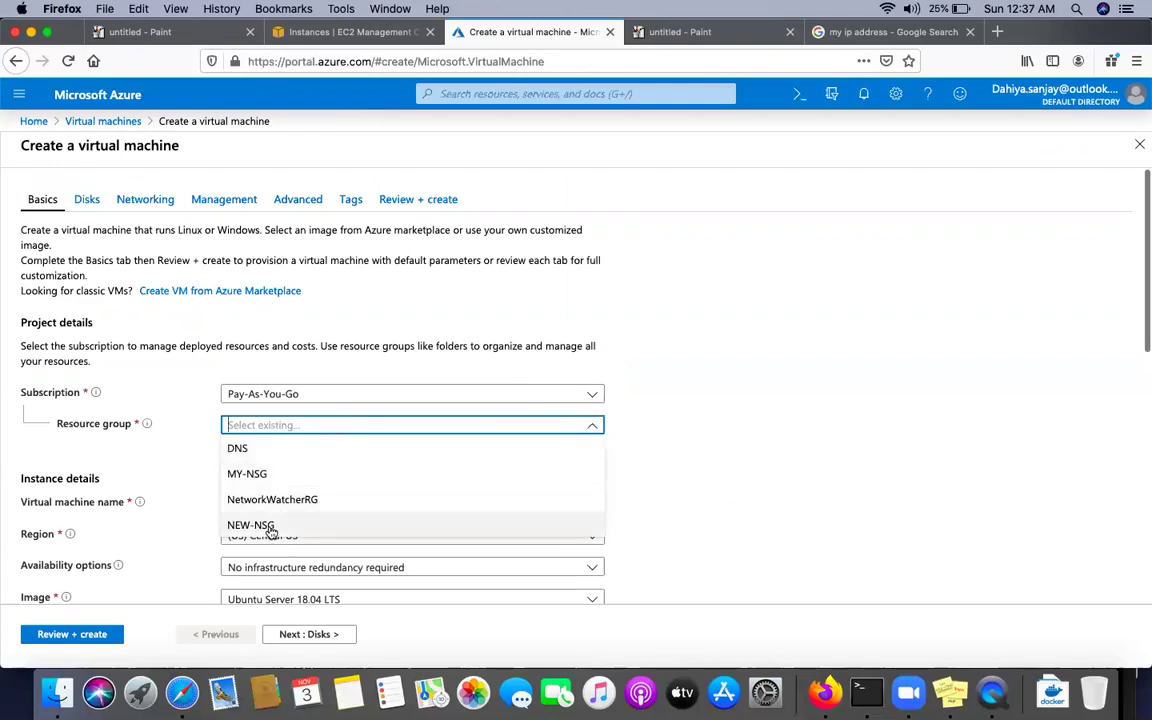
{"action": "left_click", "coordinate": [257, 474]}
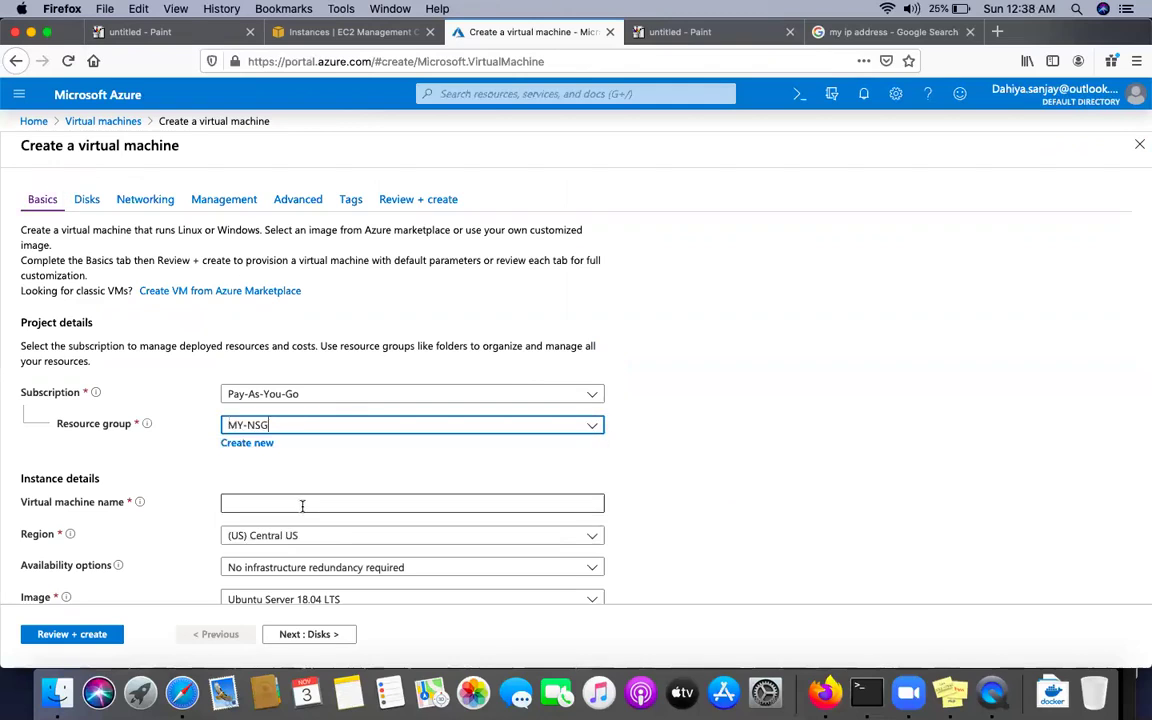
{"action": "left_click", "coordinate": [297, 506]}
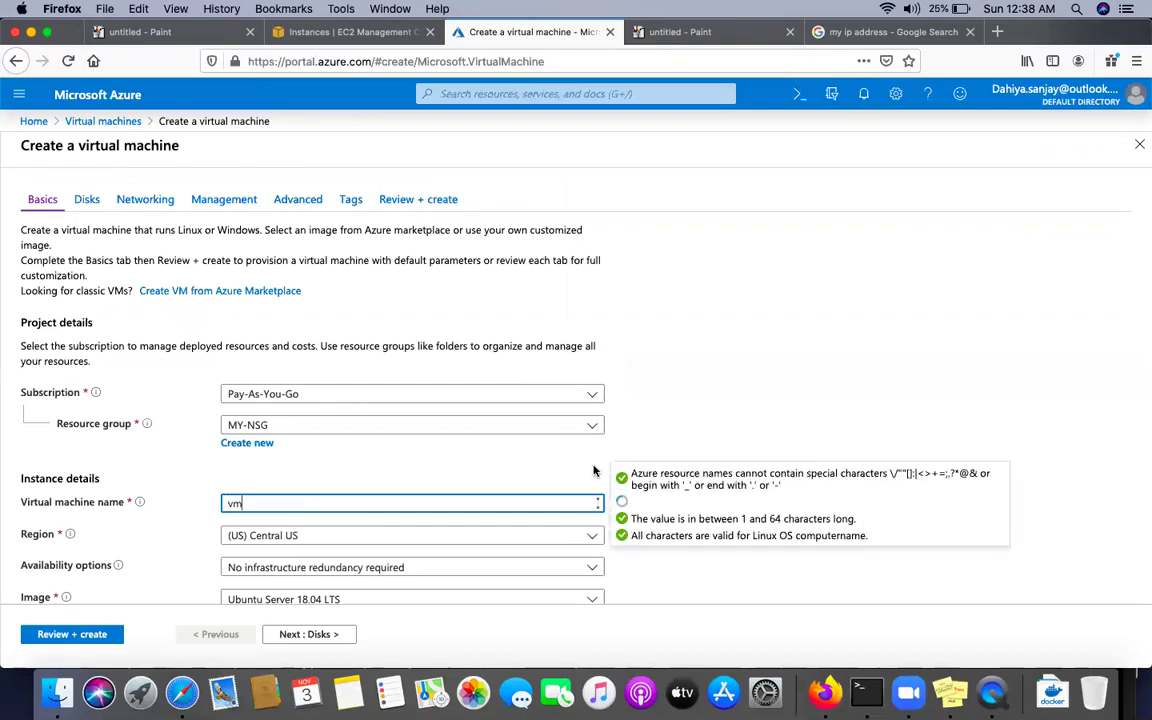
{"action": "scroll", "coordinate": [451, 341], "scroll_direction": "down", "scroll_amount": 5}
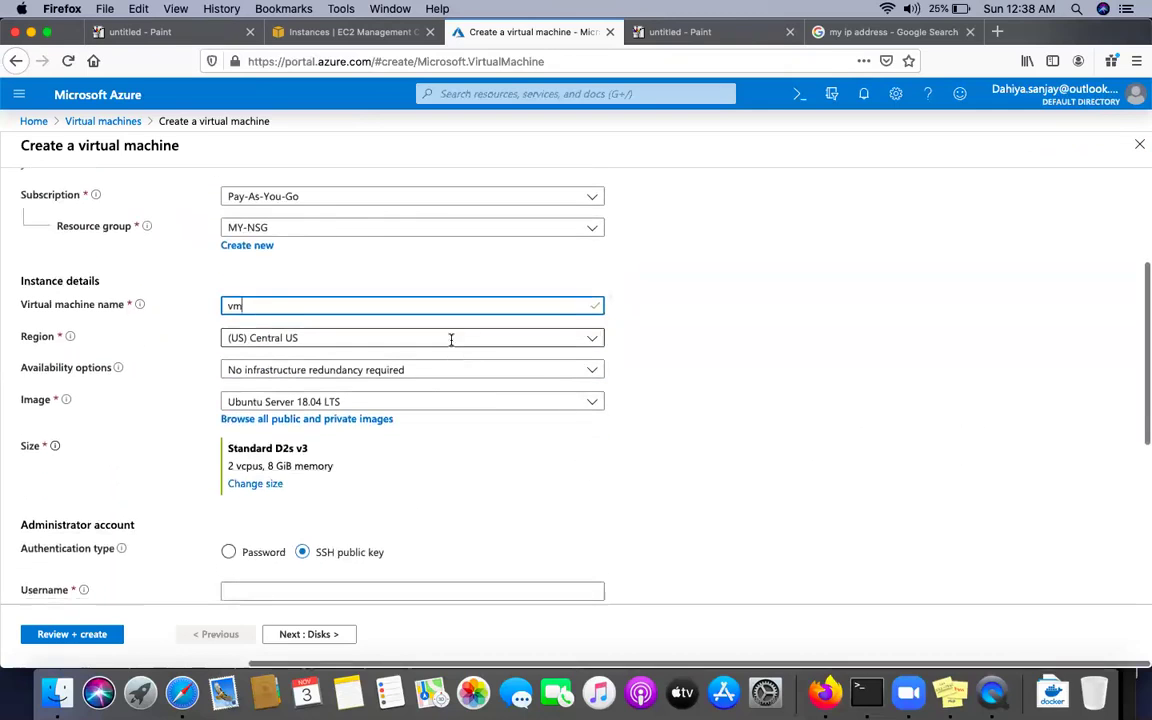
Set the VM region to (Asia Pacific) South India and its size to Standard B1s
{"action": "left_click", "coordinate": [451, 339]}
{"action": "scroll", "coordinate": [311, 526], "scroll_direction": "down", "scroll_amount": 4}
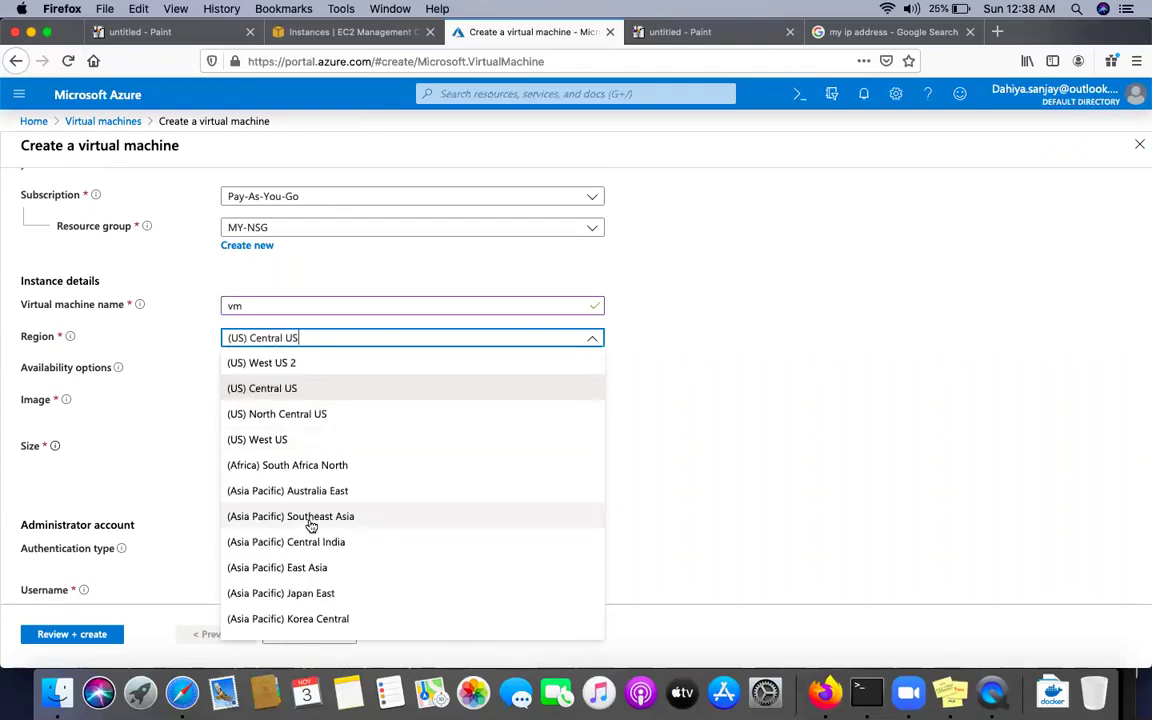
{"action": "scroll", "coordinate": [311, 526], "scroll_direction": "down", "scroll_amount": 4}
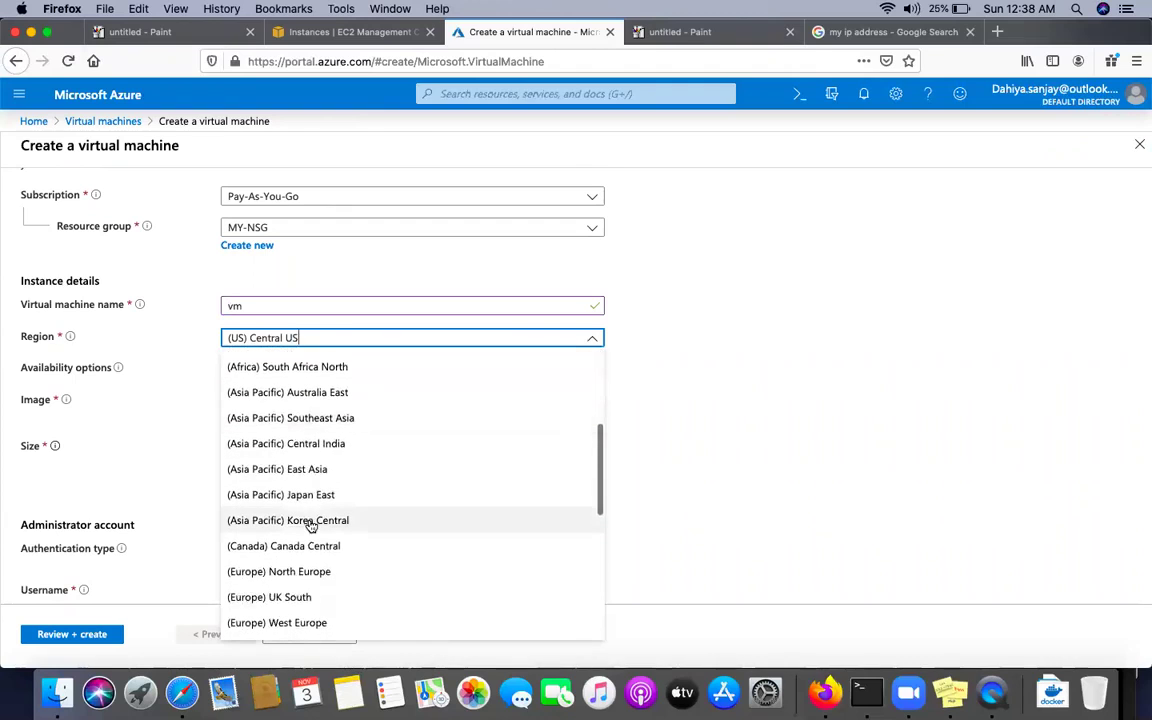
{"action": "scroll", "coordinate": [311, 526], "scroll_direction": "down", "scroll_amount": 7}
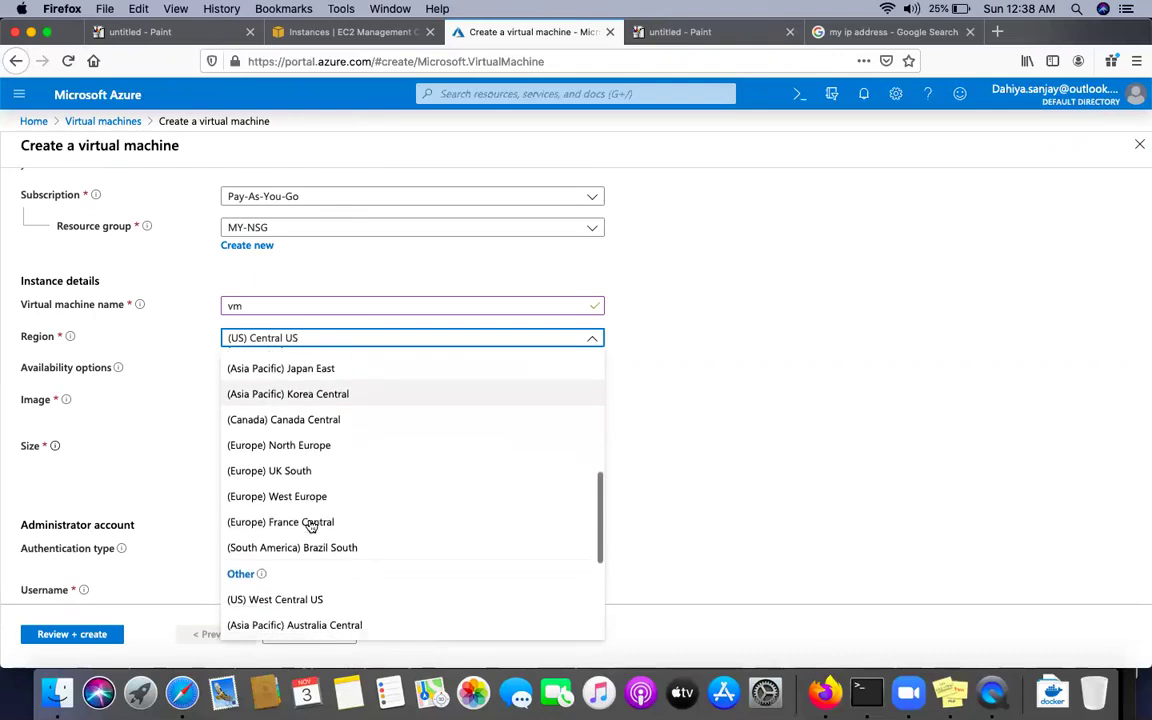
{"action": "scroll", "coordinate": [311, 526], "scroll_direction": "down", "scroll_amount": 5}
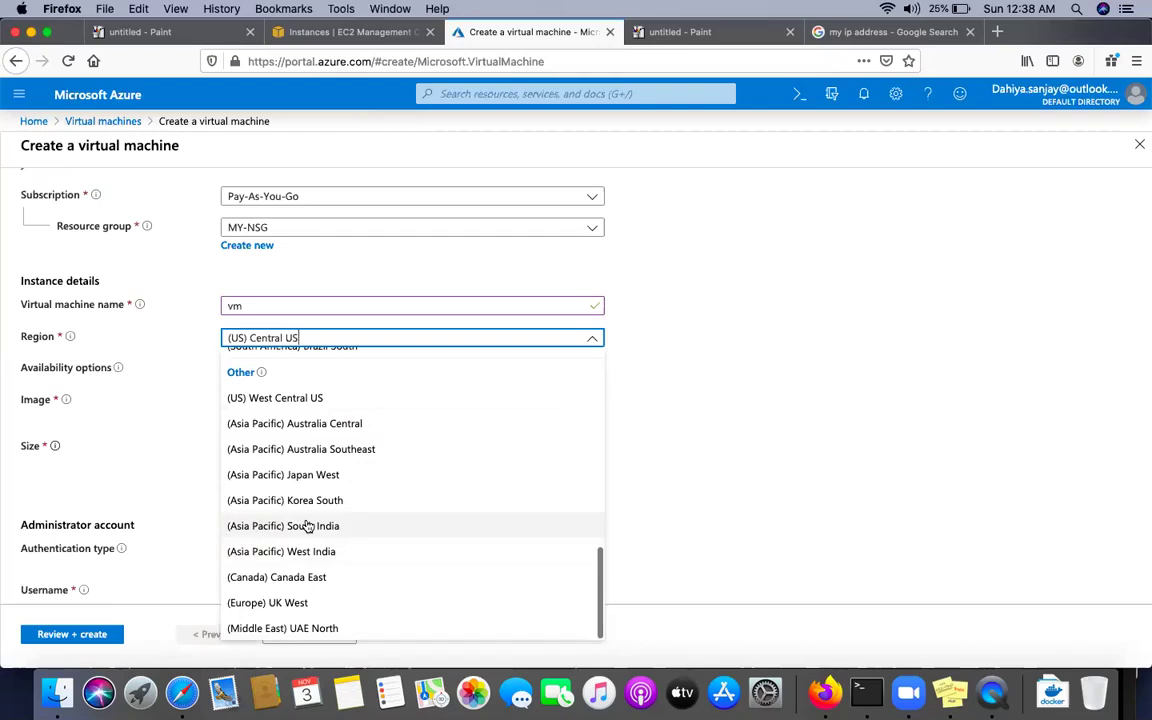
{"action": "left_click", "coordinate": [306, 525]}
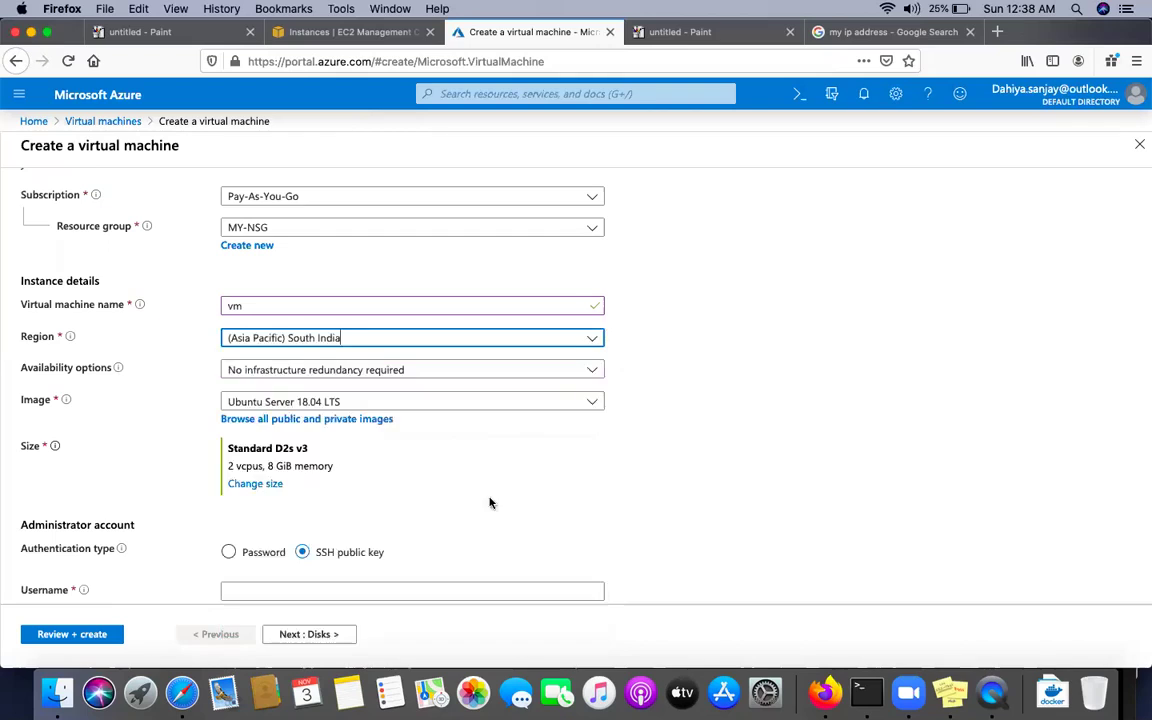
{"action": "left_click", "coordinate": [252, 484]}
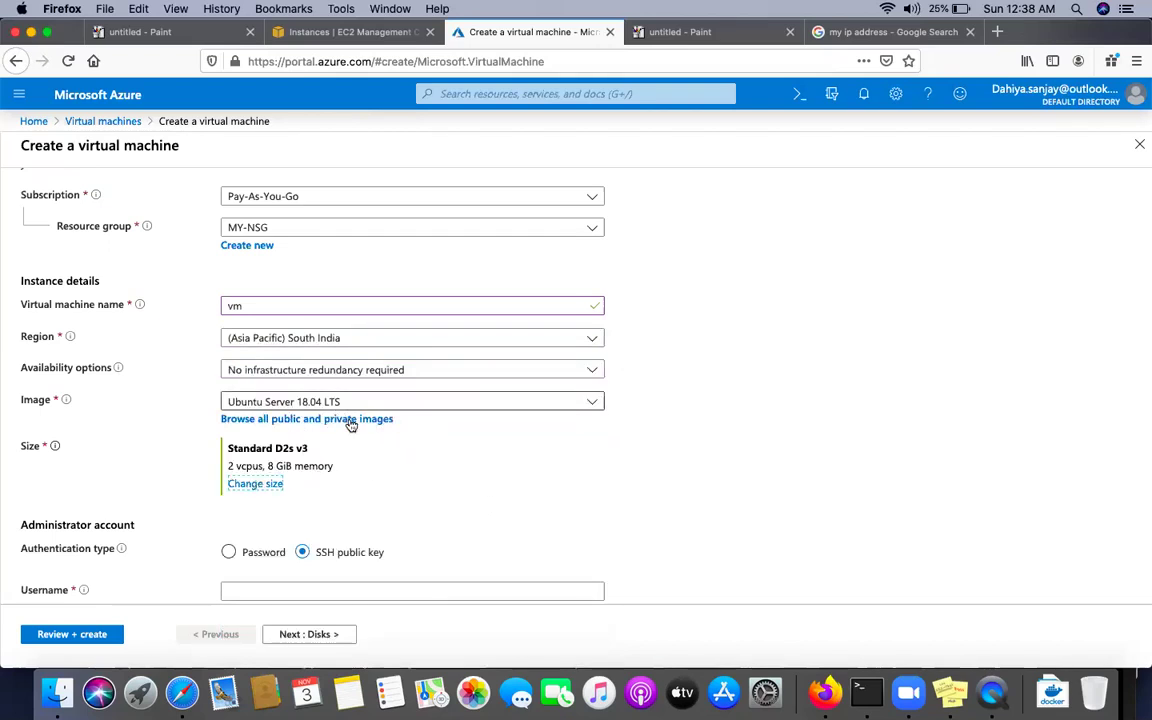
{"action": "left_click", "coordinate": [256, 484]}
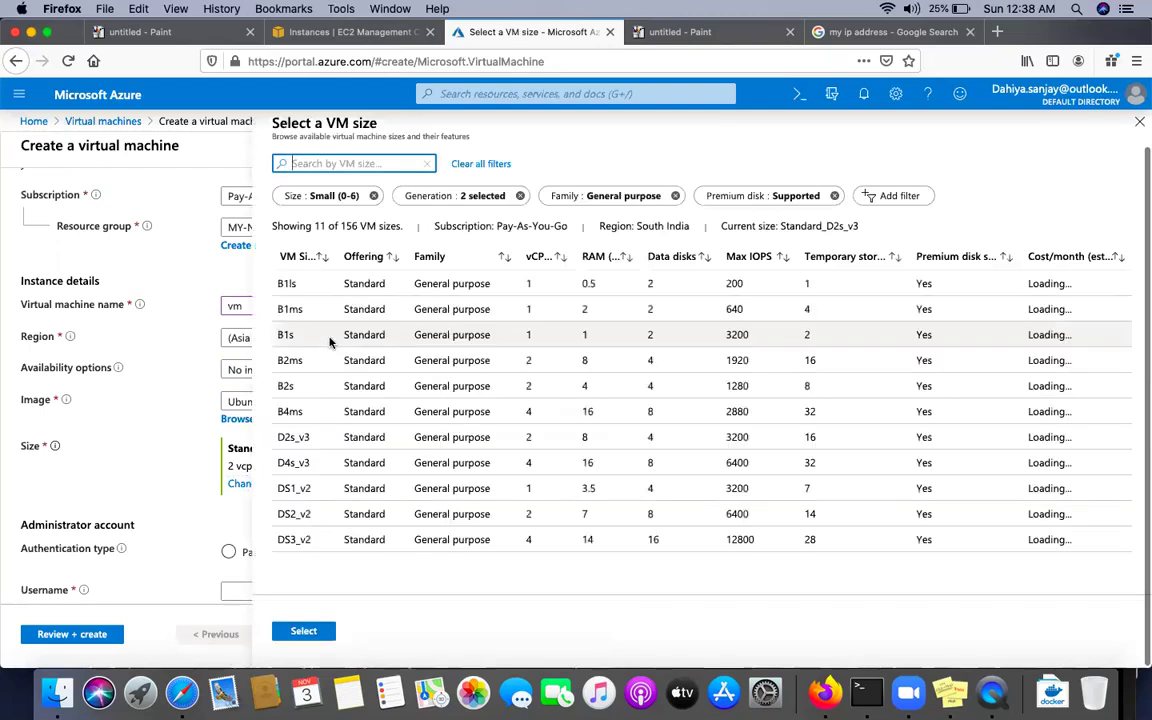
{"action": "left_click", "coordinate": [290, 334]}
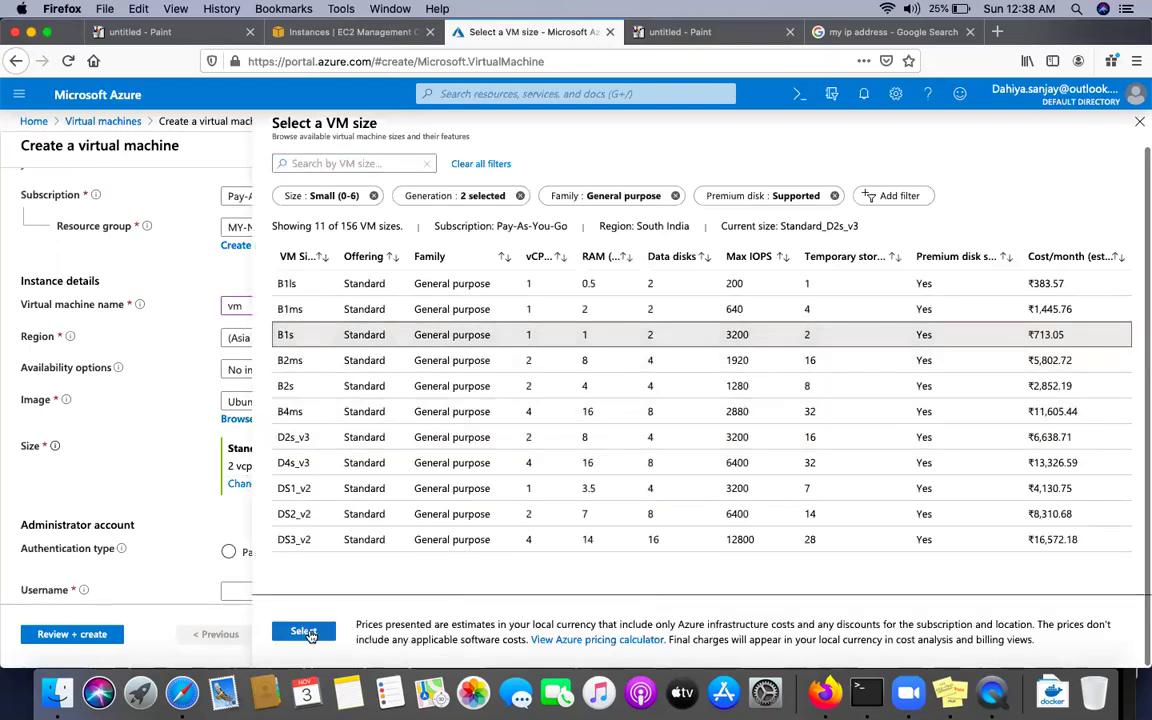
{"action": "left_click", "coordinate": [303, 631]}
{"action": "scroll", "coordinate": [400, 420], "scroll_direction": "down", "scroll_amount": 5}
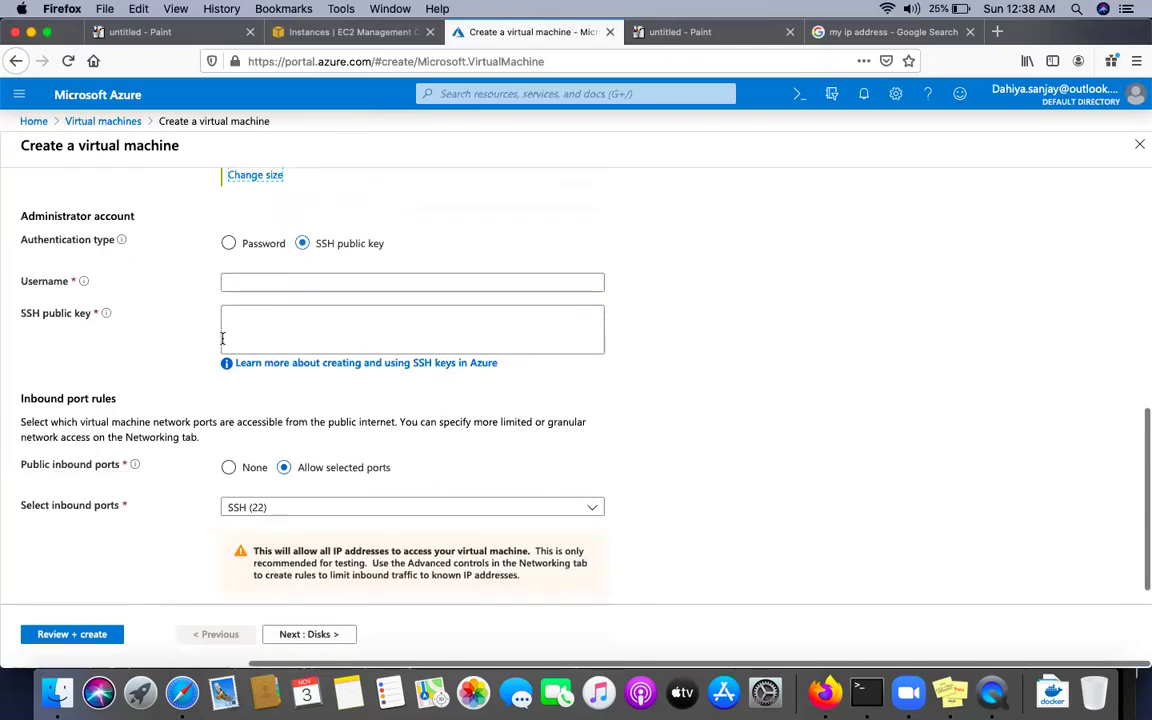
Use password authentication, entering the admin username, password, and password confirmation
{"action": "left_click", "coordinate": [229, 244]}
{"action": "left_click", "coordinate": [253, 283]}
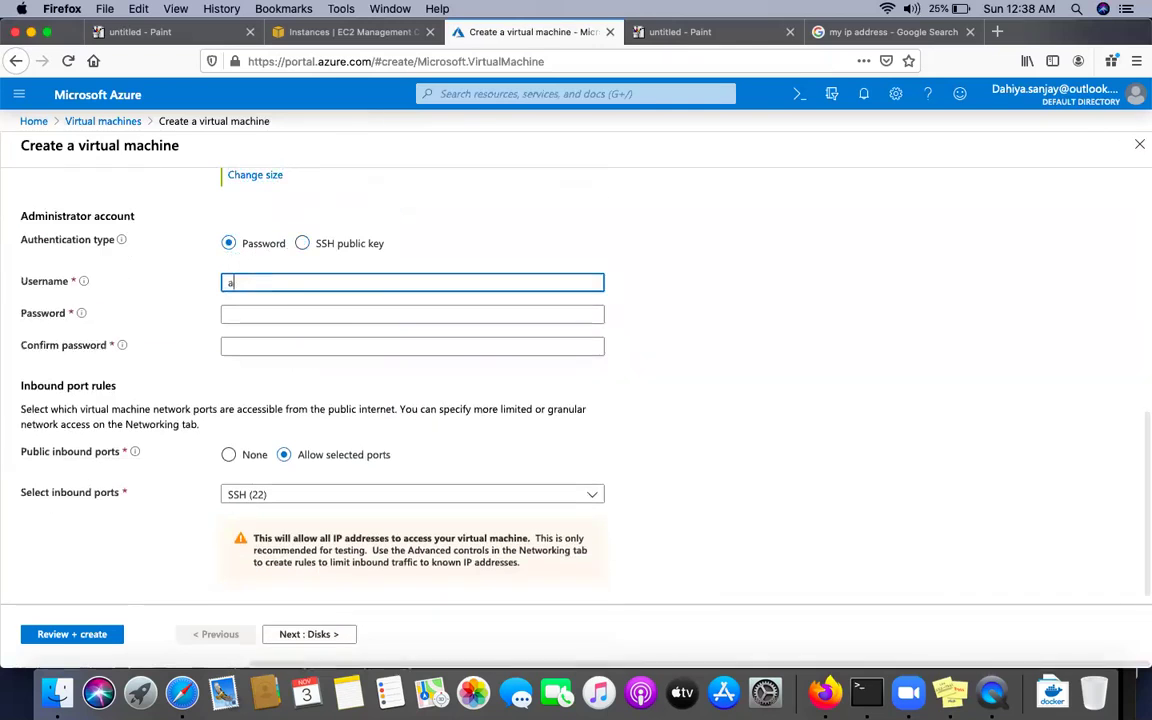
{"action": "key", "text": "Tab"}
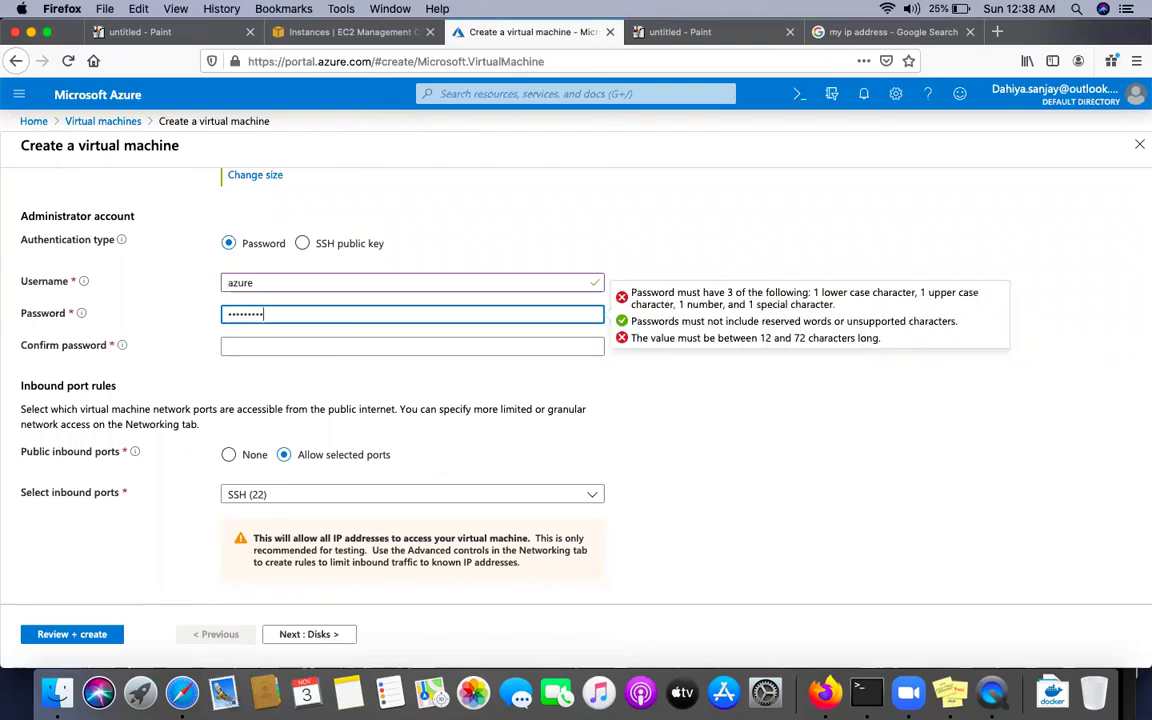
{"action": "key", "text": "Tab"}
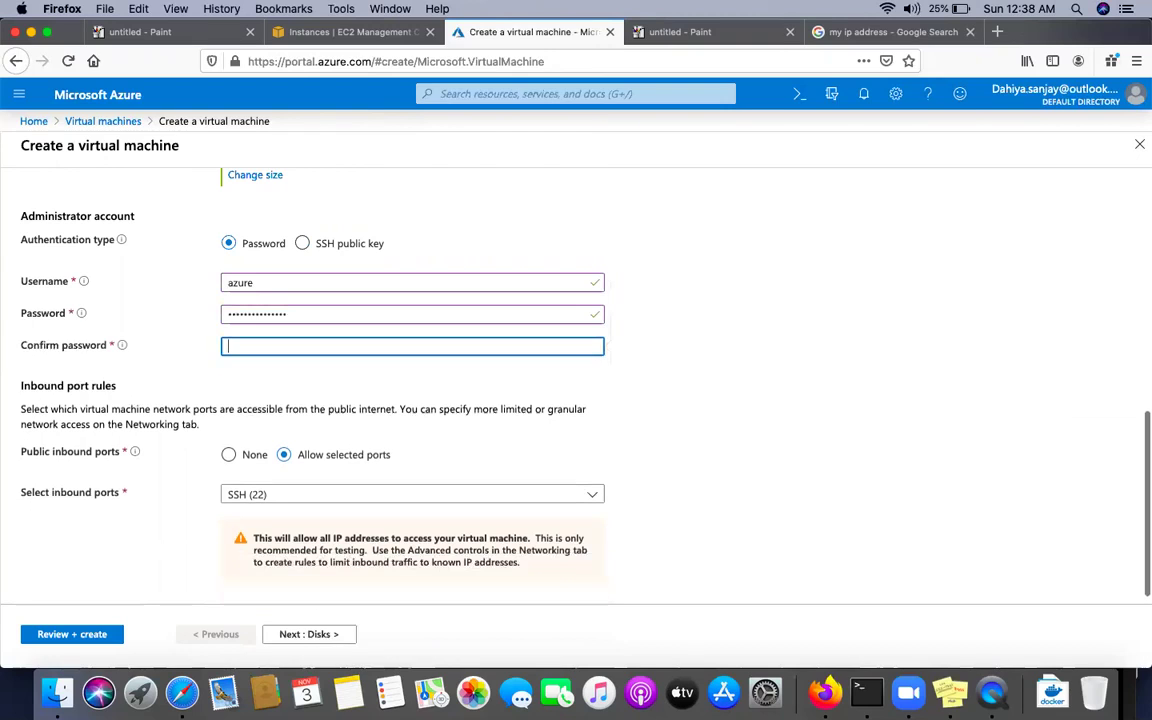
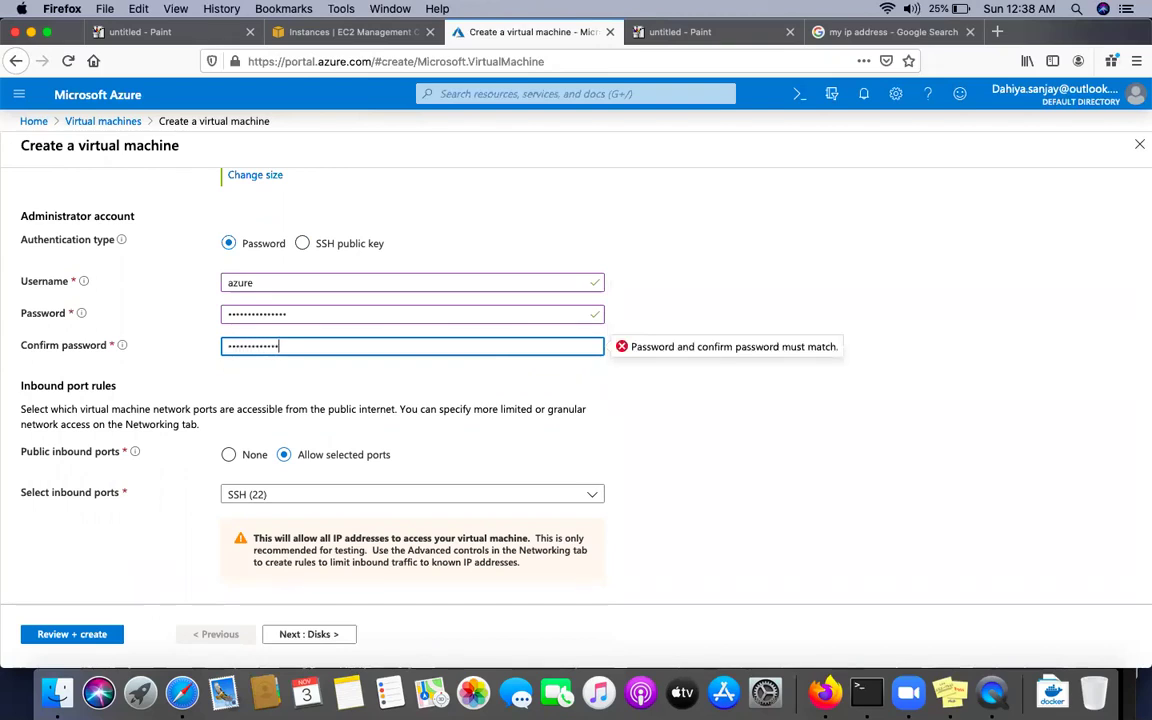
{"action": "left_click", "coordinate": [655, 418]}
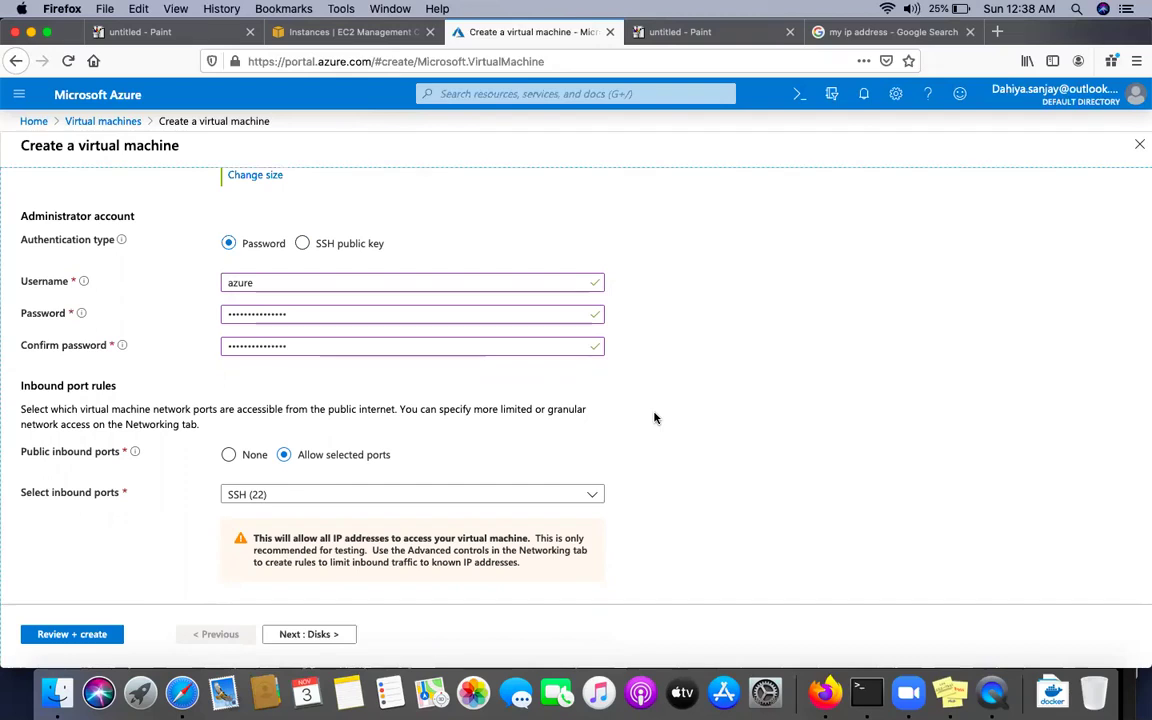
{"action": "scroll", "coordinate": [332, 481], "scroll_direction": "down", "scroll_amount": 1}
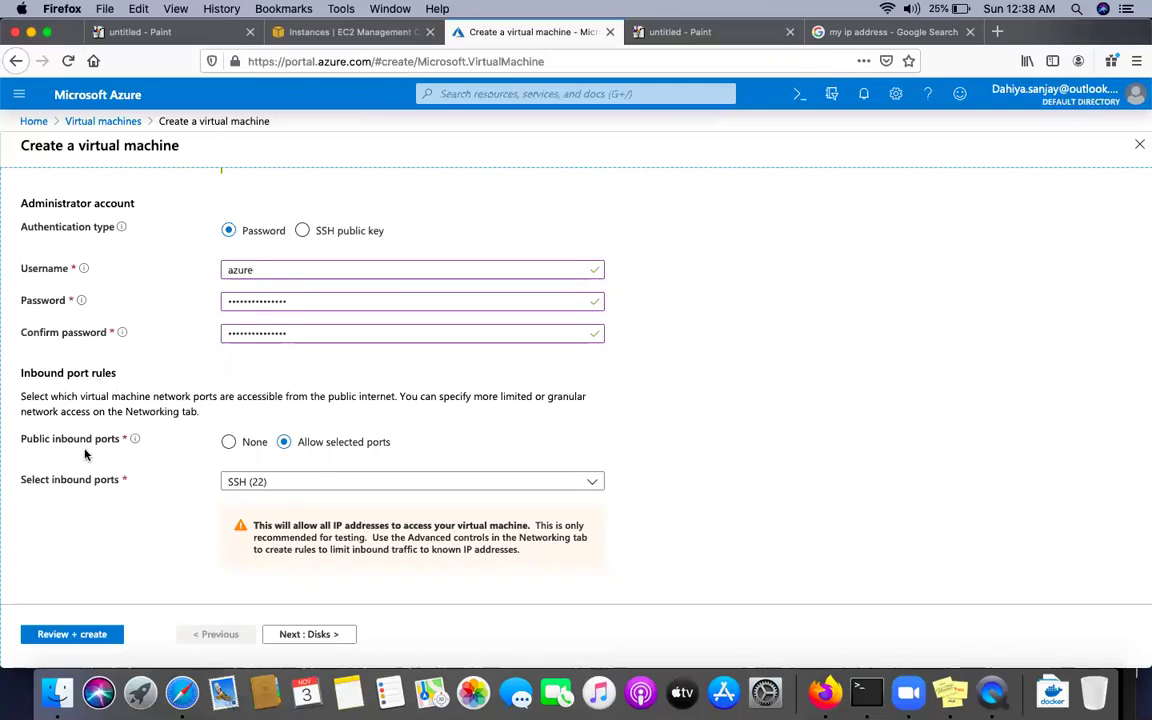
Set public inbound ports to None, removing HTTP 80 and SSH 22, then continue to Disks
{"action": "left_click", "coordinate": [248, 481]}
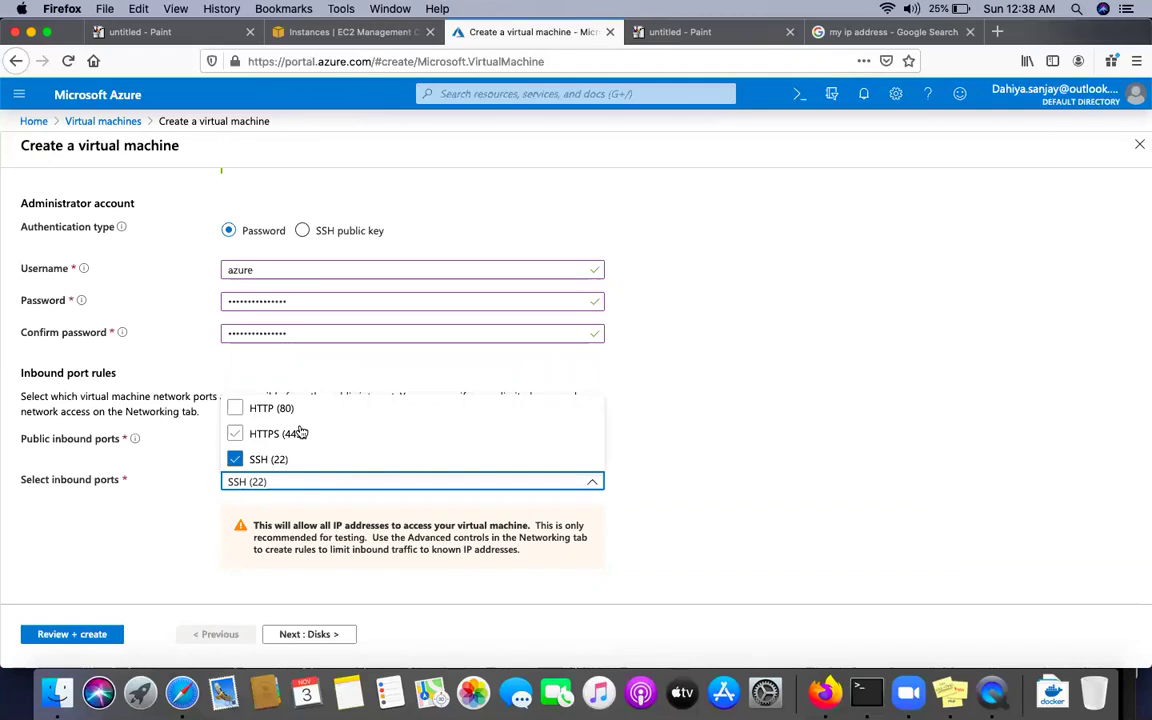
{"action": "left_click", "coordinate": [193, 517]}
{"action": "left_click", "coordinate": [296, 487]}
{"action": "left_click", "coordinate": [235, 408]}
{"action": "left_click", "coordinate": [235, 459]}
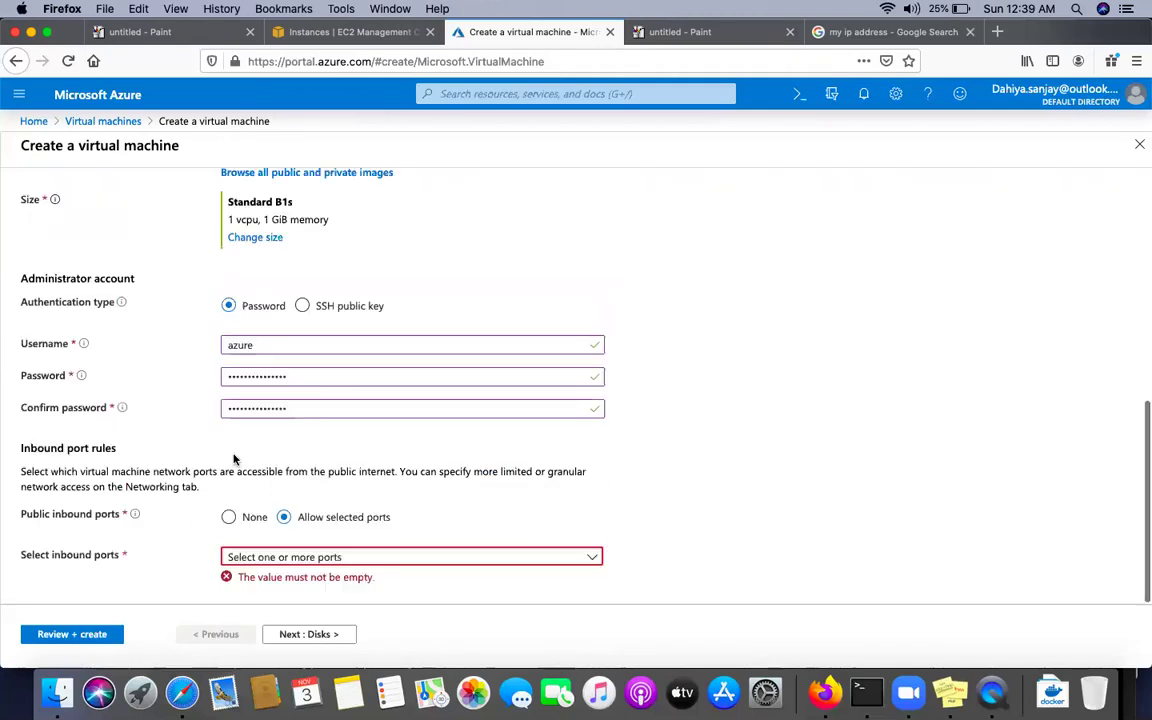
{"action": "left_click", "coordinate": [228, 517]}
{"action": "scroll", "coordinate": [420, 555], "scroll_direction": "down", "scroll_amount": 1}
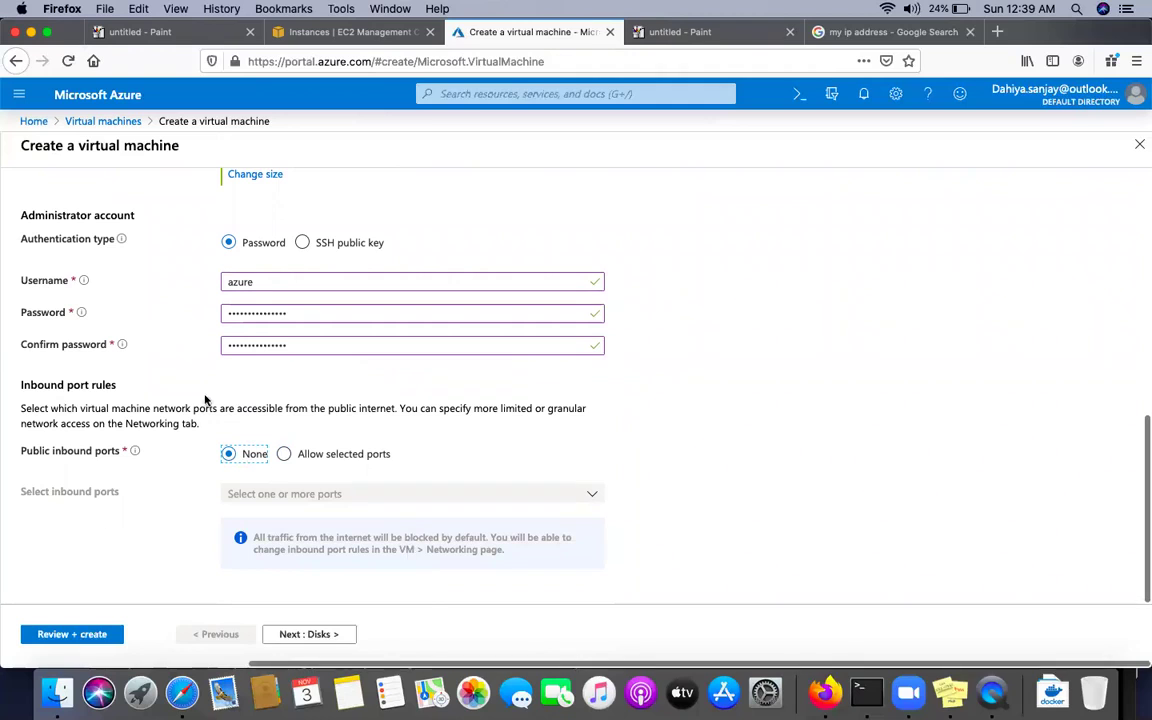
{"action": "left_click", "coordinate": [318, 634]}
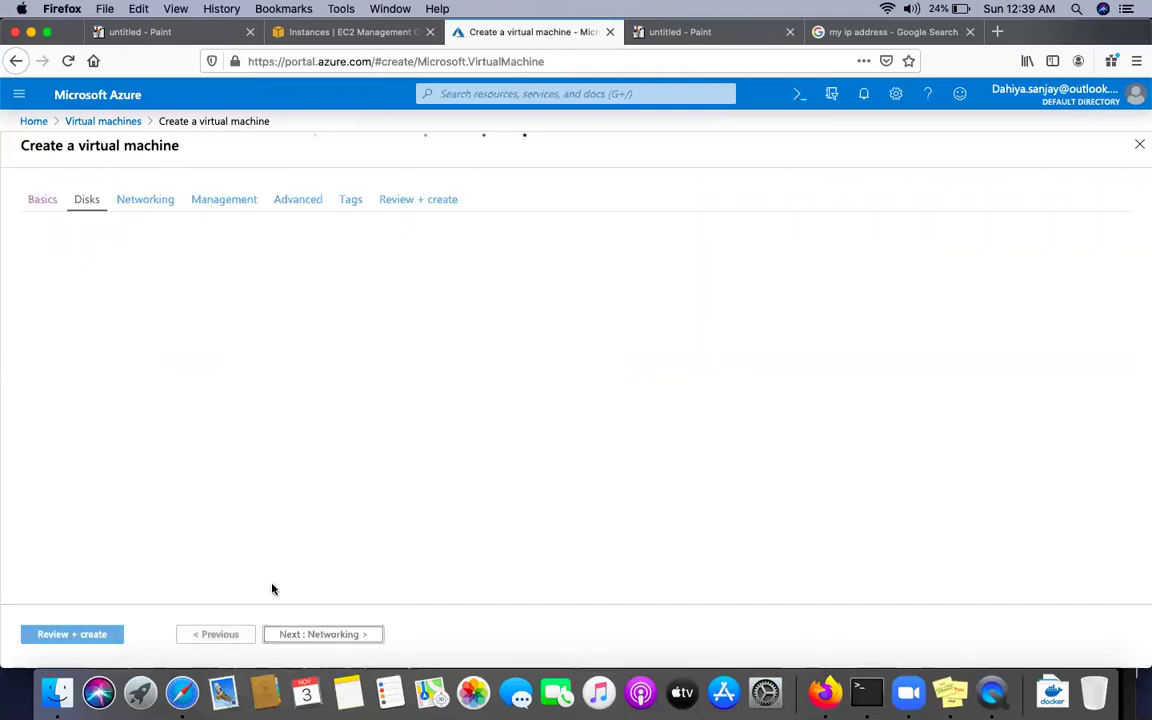
On Networking, set the NIC security group to Advanced using existing MY-NSG, then continue to Management
{"action": "left_click", "coordinate": [316, 635]}
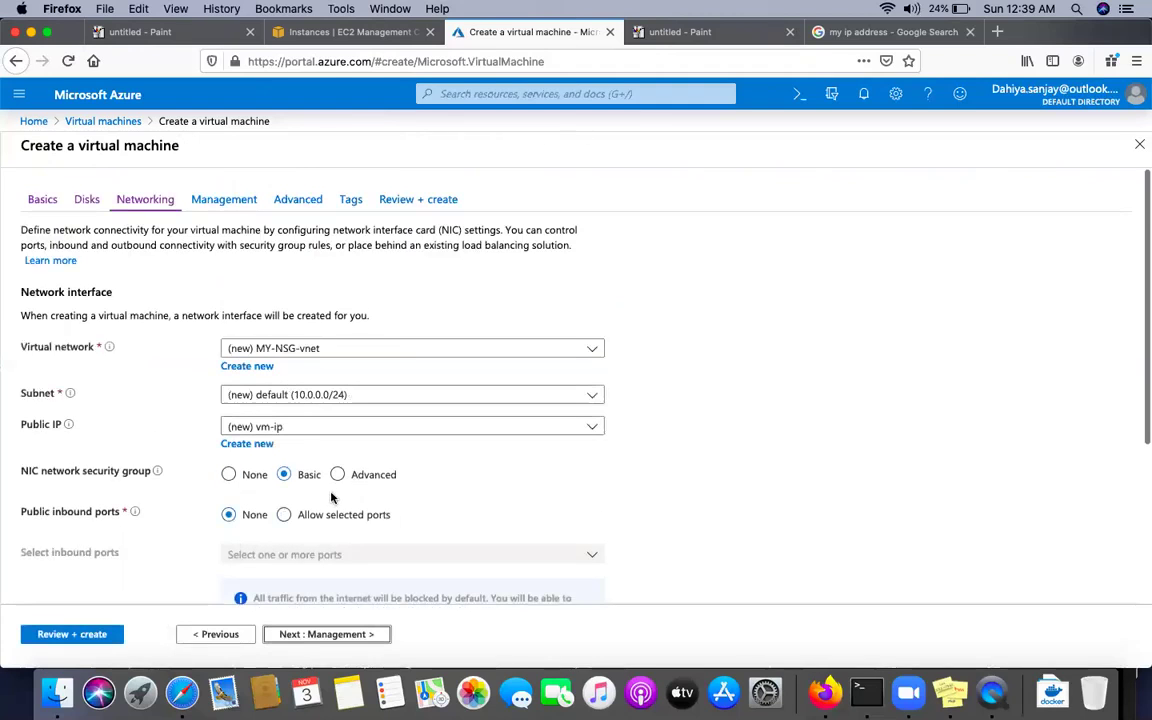
{"action": "scroll", "coordinate": [295, 441], "scroll_direction": "down", "scroll_amount": 2}
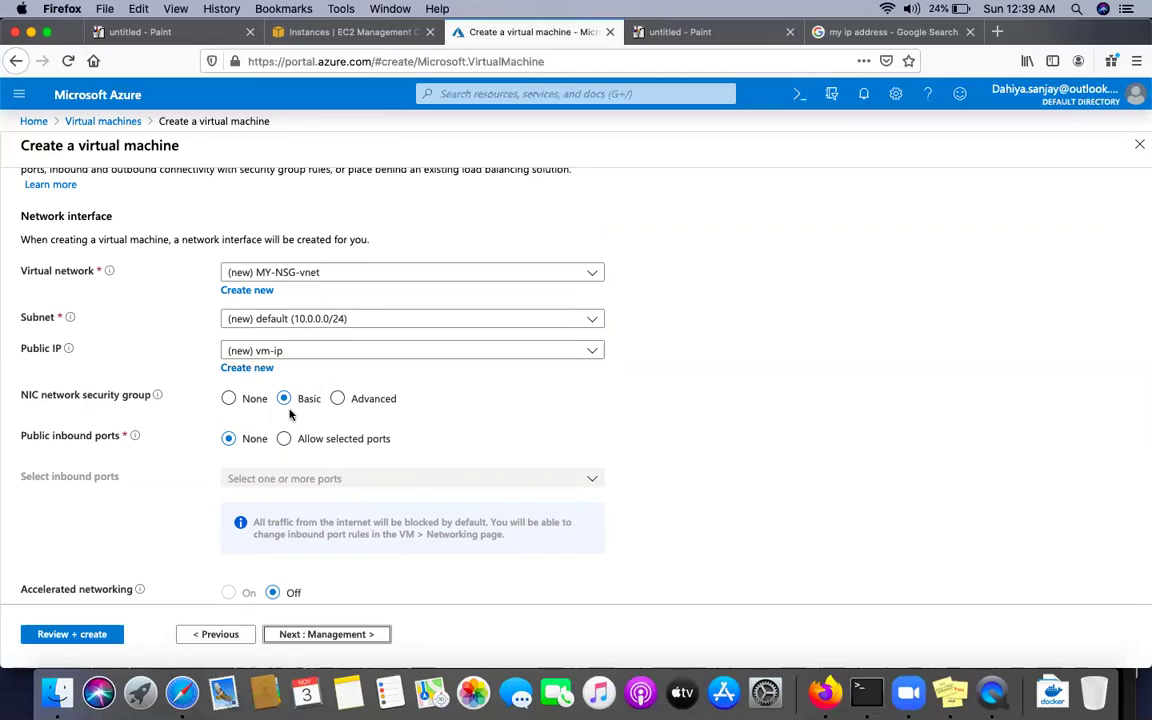
{"action": "left_click", "coordinate": [229, 400]}
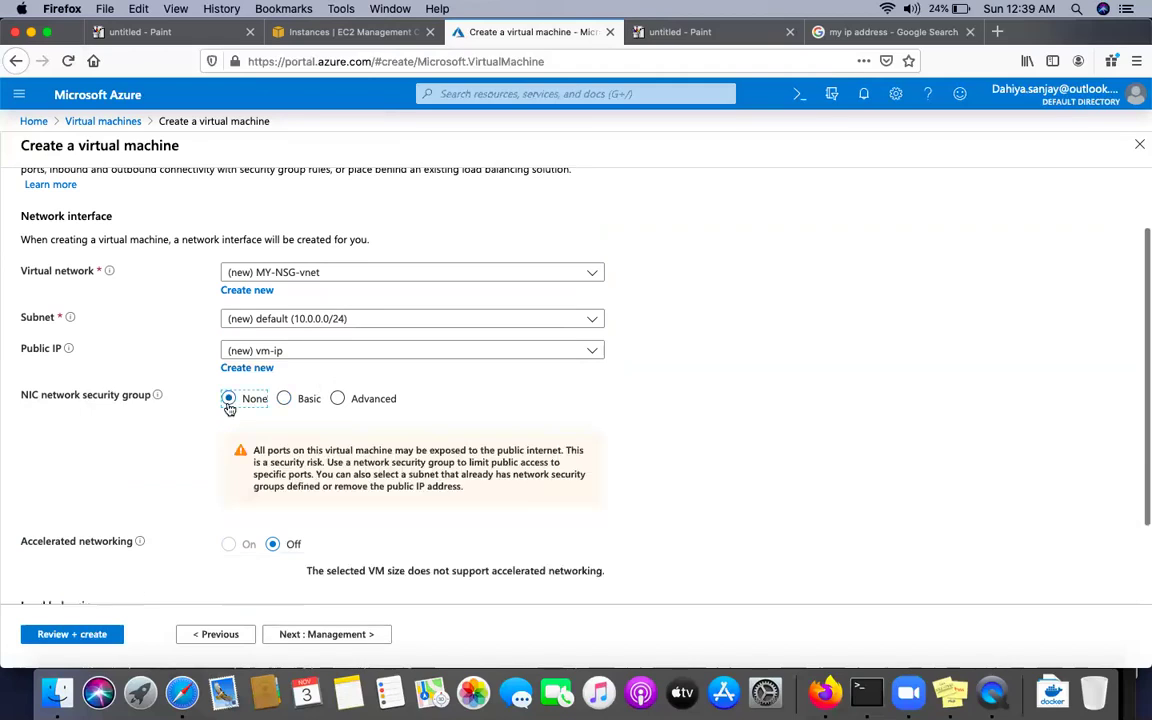
{"action": "left_click", "coordinate": [284, 400]}
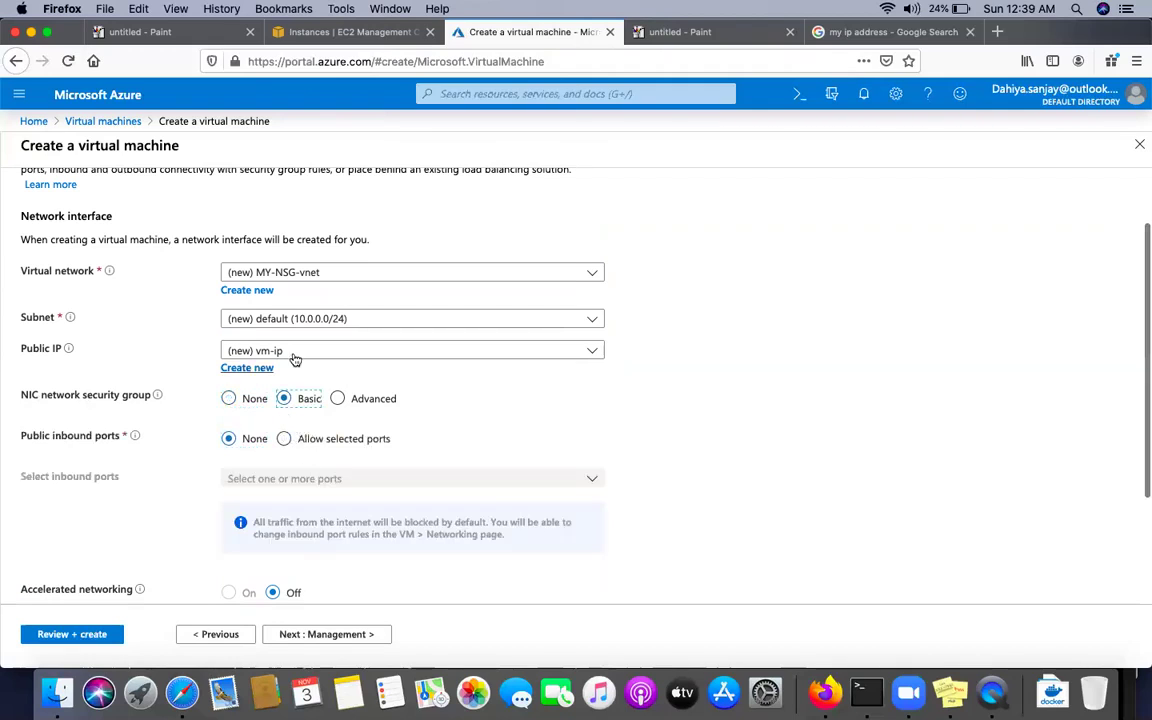
{"action": "left_click", "coordinate": [338, 399]}
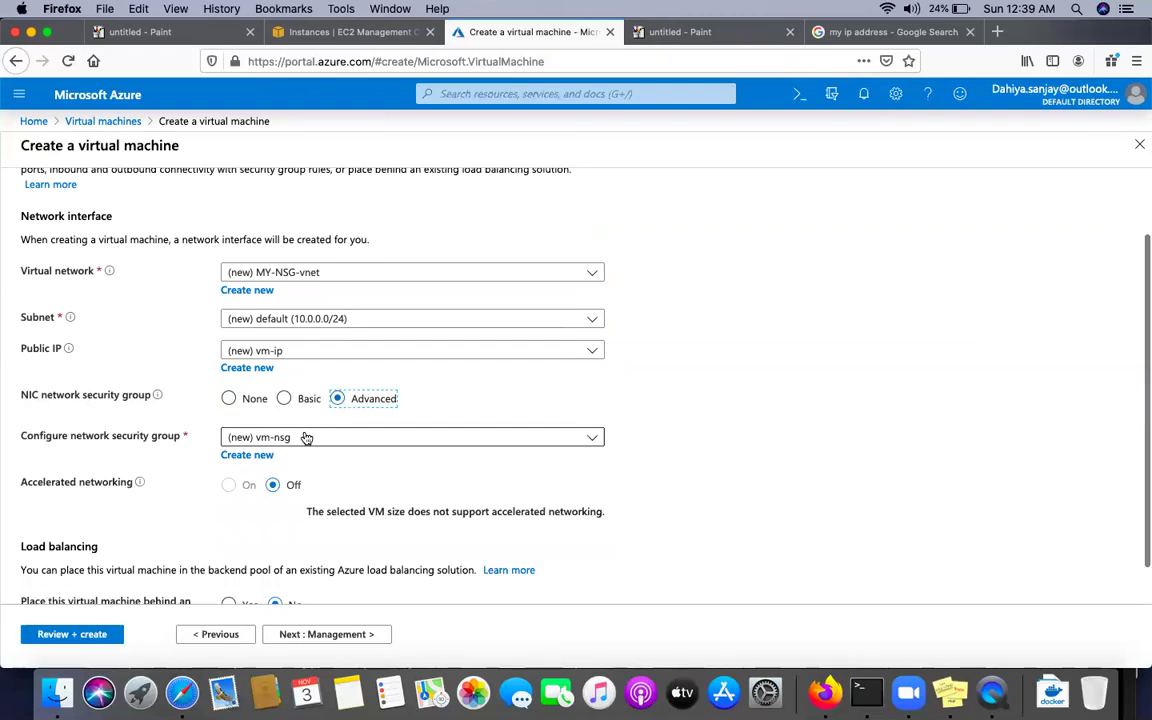
{"action": "left_click", "coordinate": [306, 438]}
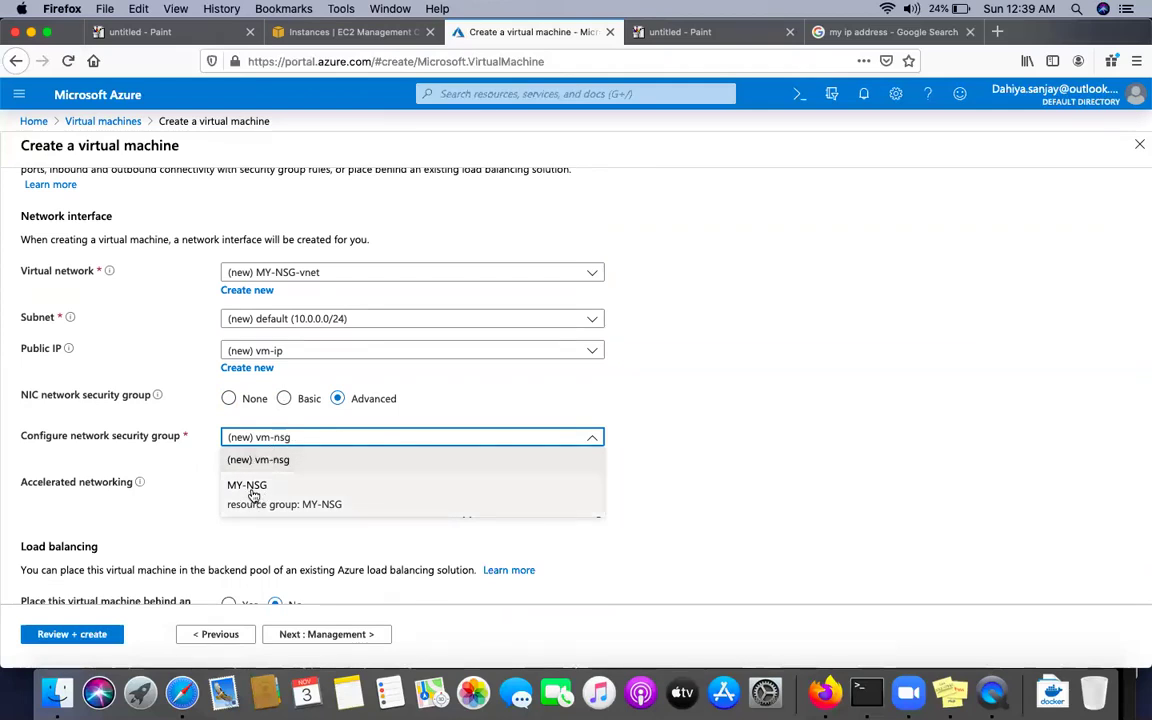
{"action": "left_click", "coordinate": [253, 490]}
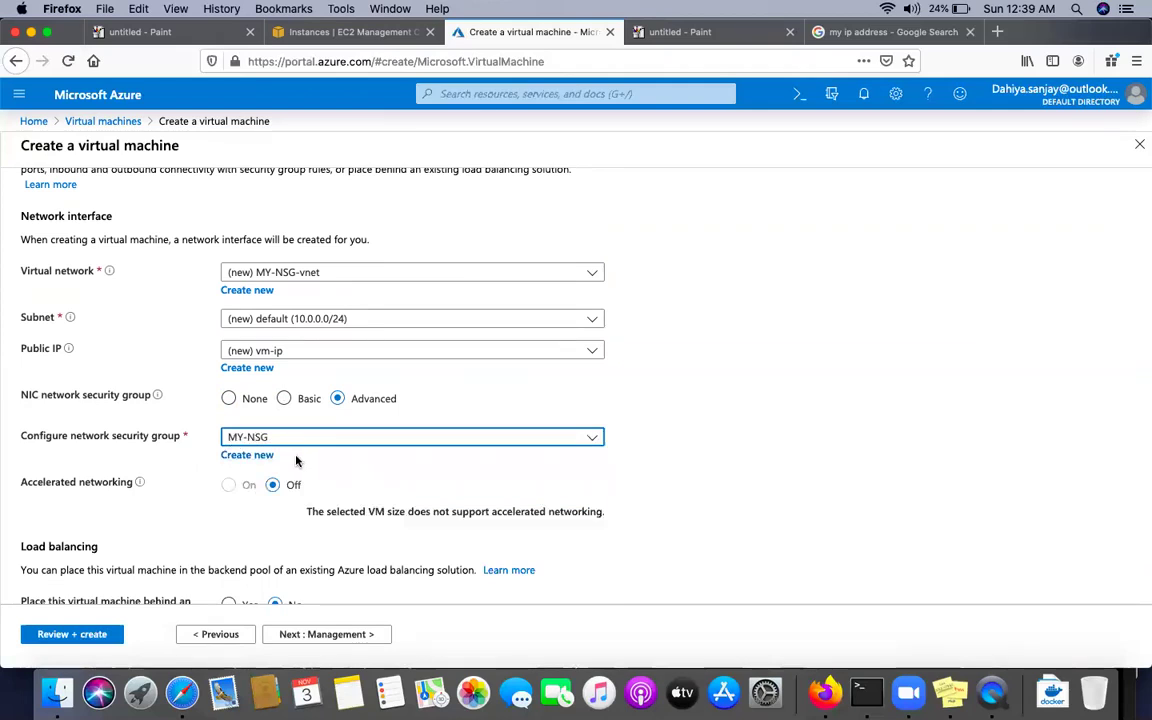
{"action": "scroll", "coordinate": [296, 461], "scroll_direction": "down", "scroll_amount": 1}
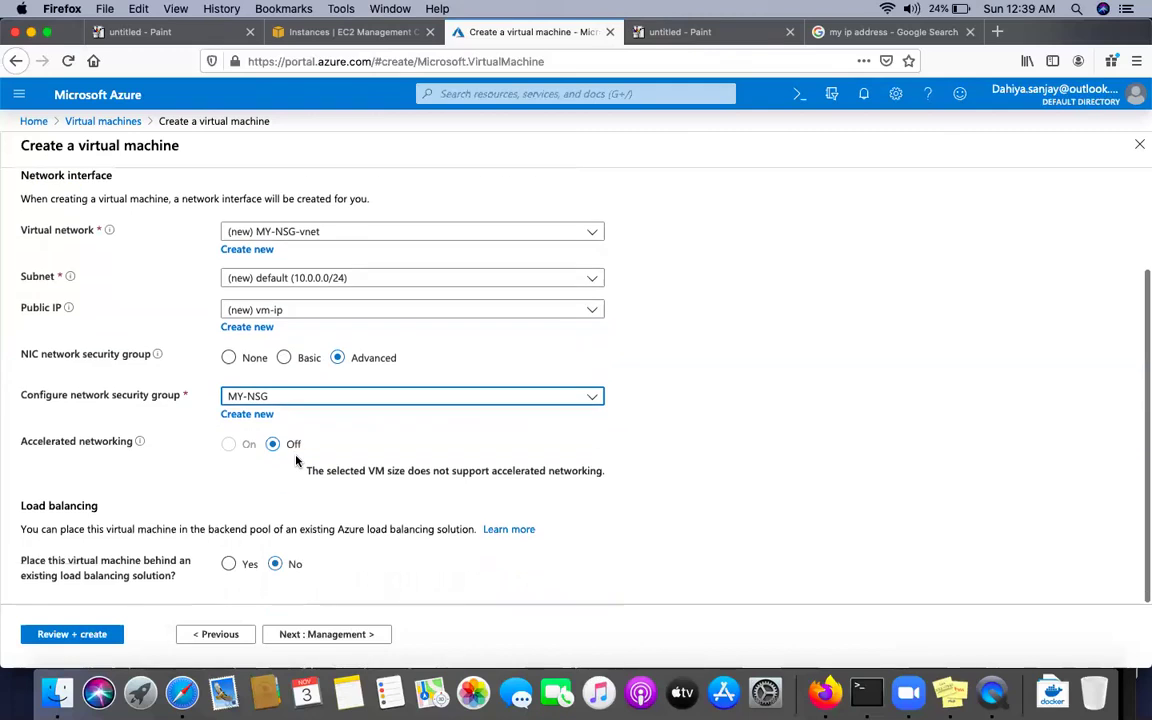
{"action": "left_click", "coordinate": [331, 634]}
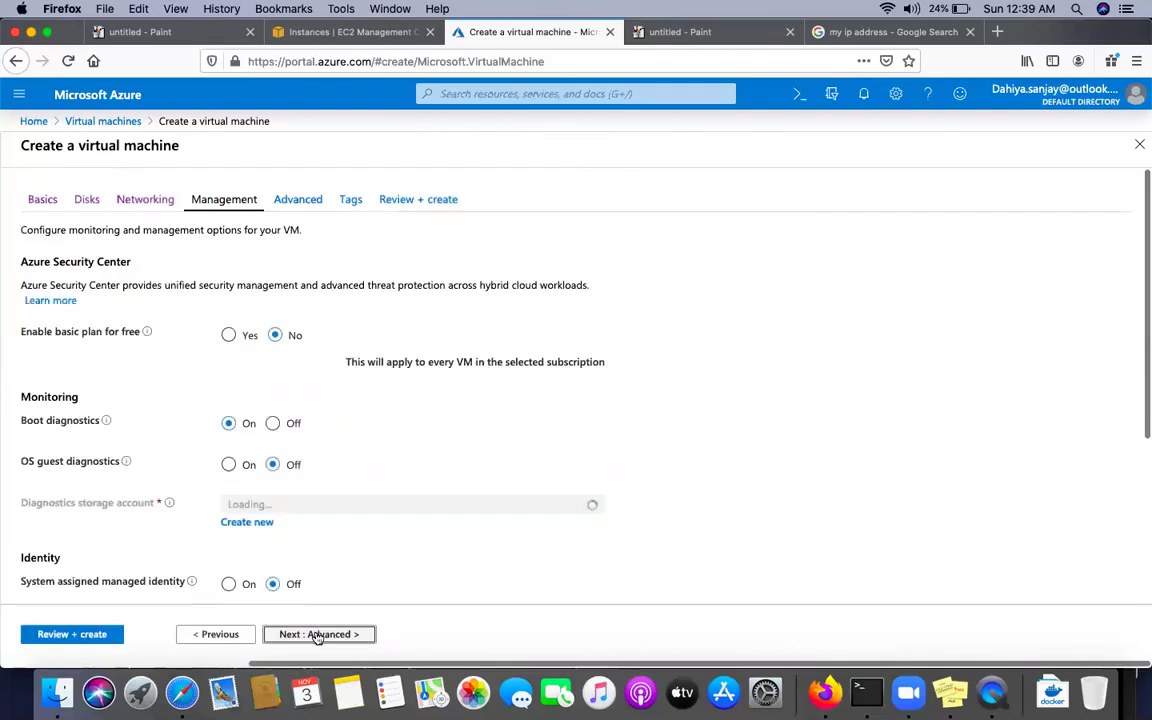
Pass Advanced and Tags to Review + create, create the VM, and check deployment notifications
{"action": "left_click", "coordinate": [318, 636]}
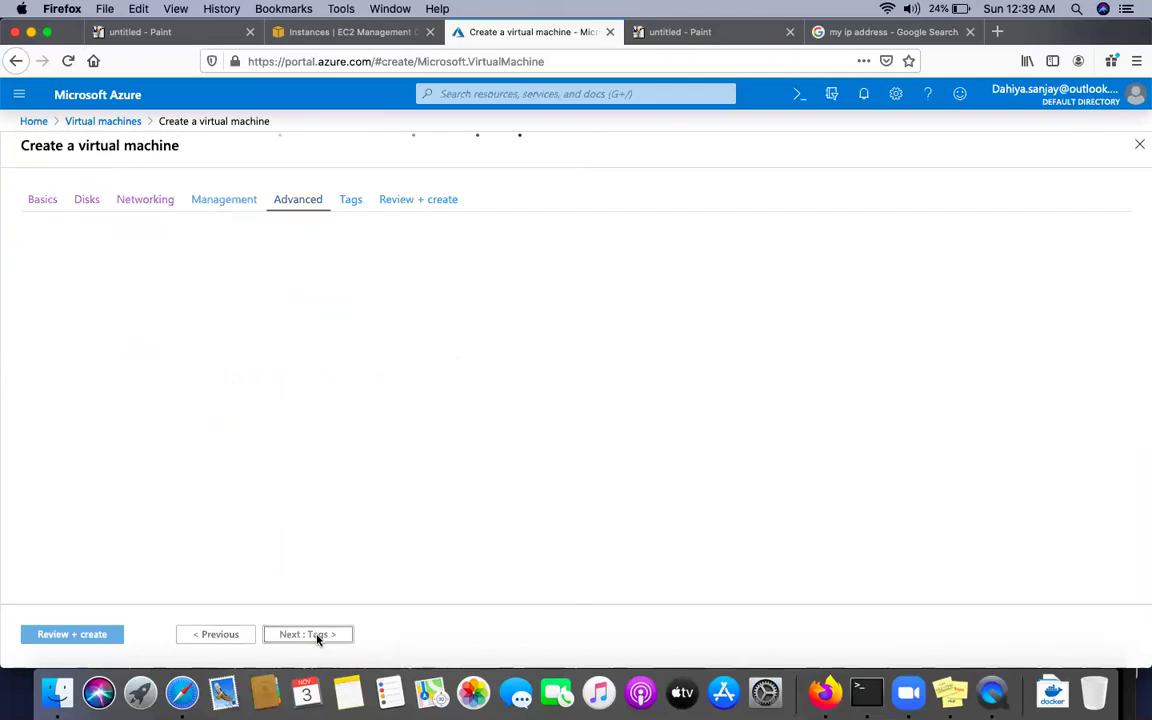
{"action": "left_click", "coordinate": [309, 638]}
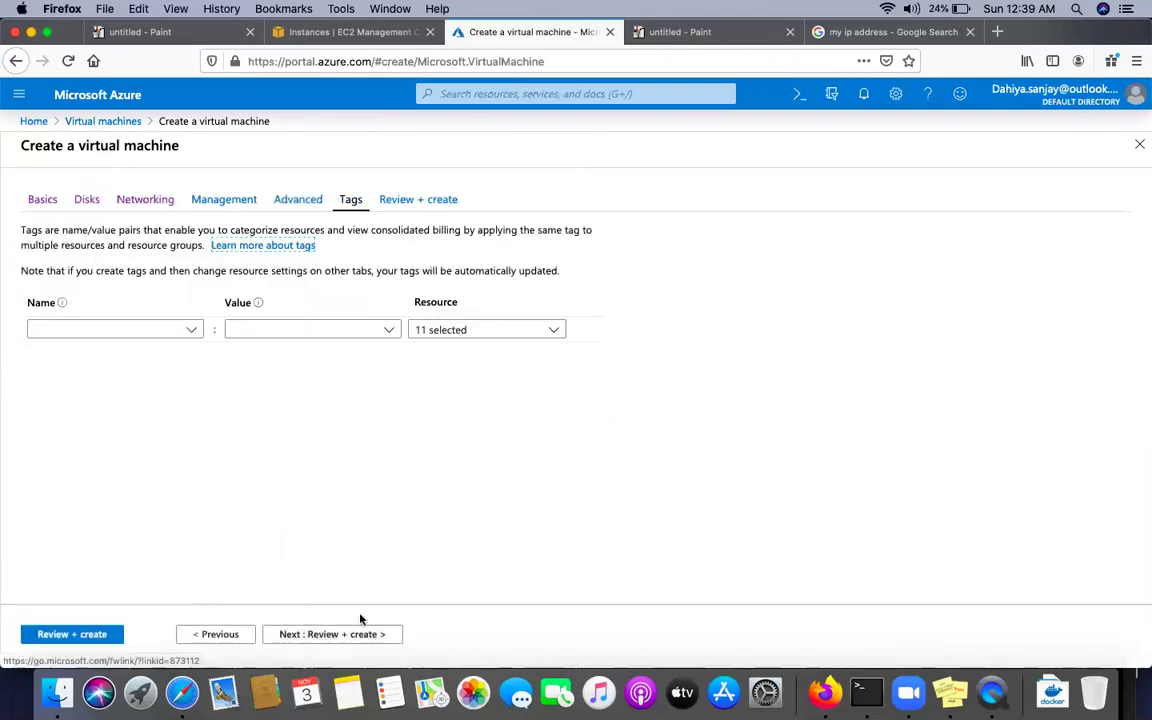
{"action": "left_click", "coordinate": [321, 638]}
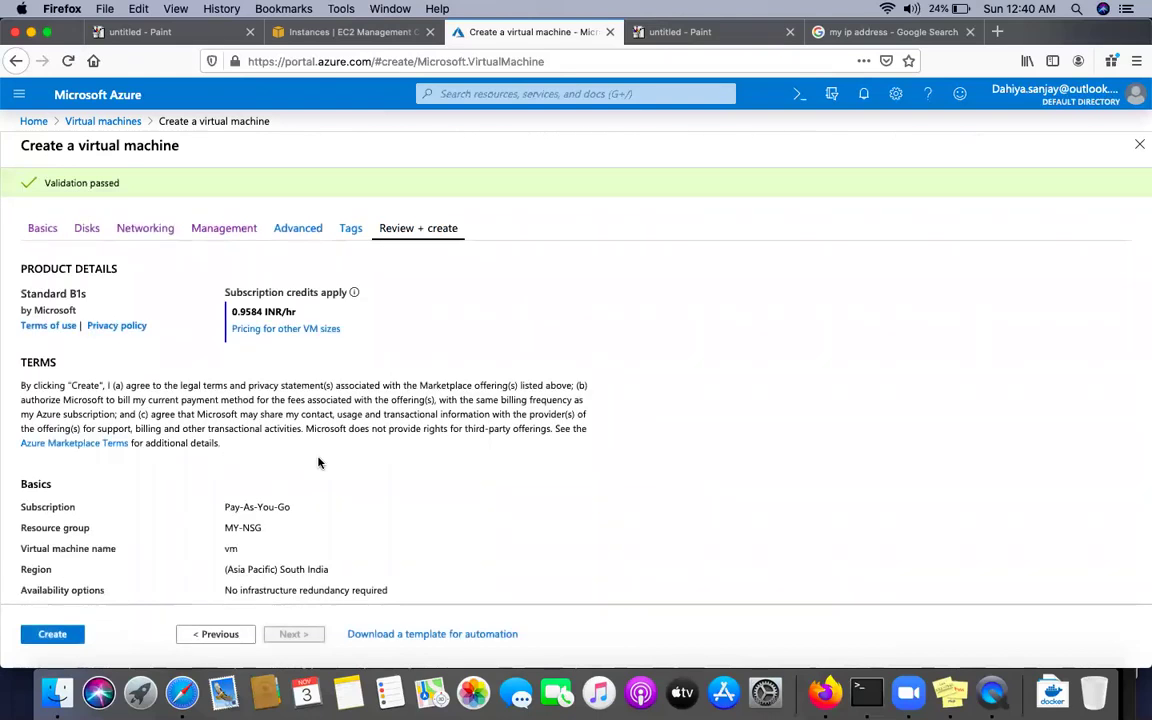
{"action": "left_click", "coordinate": [62, 635]}
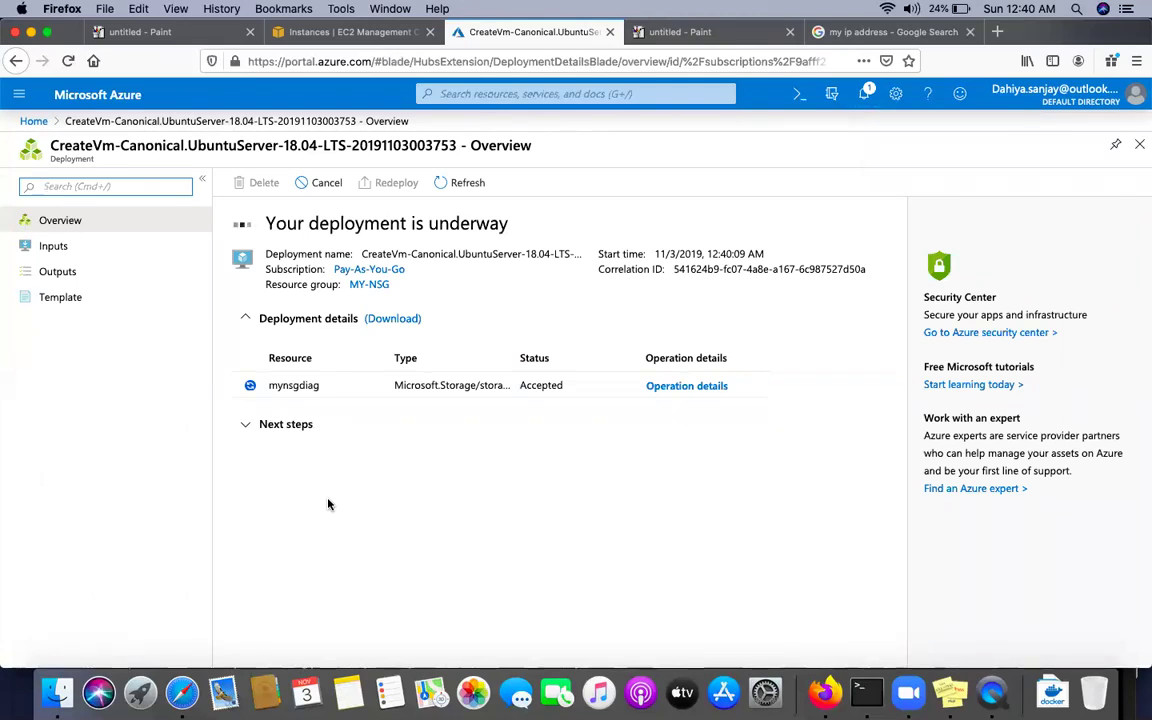
{"action": "left_click", "coordinate": [865, 98]}
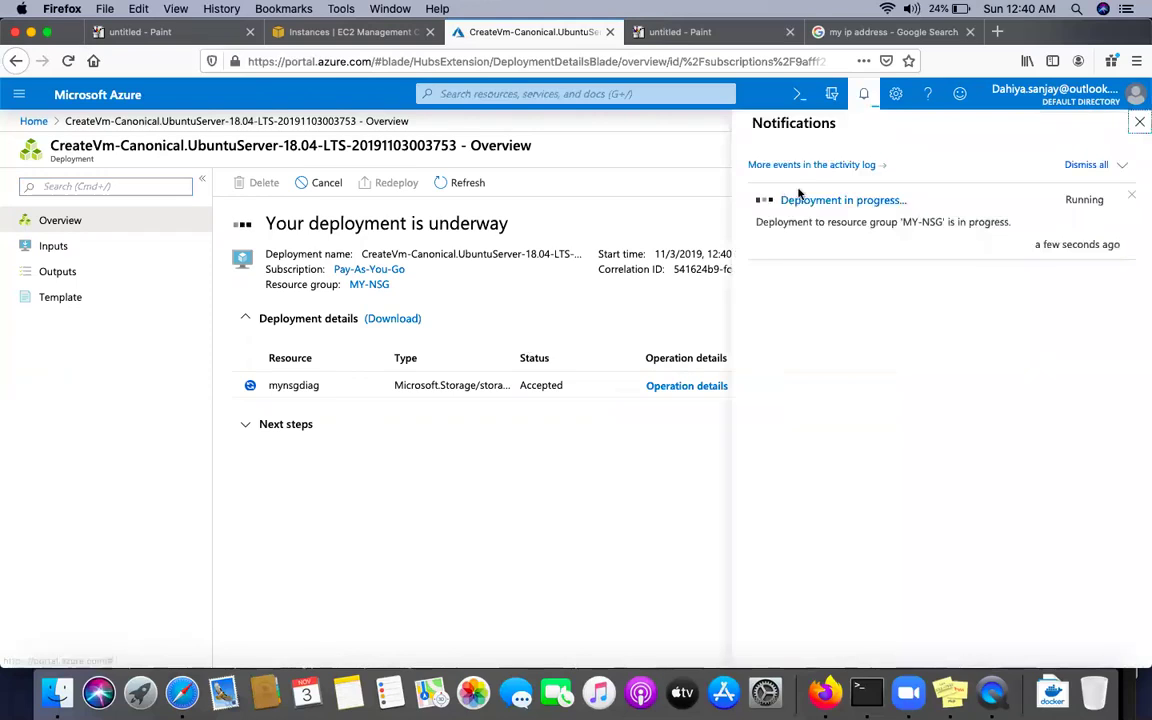
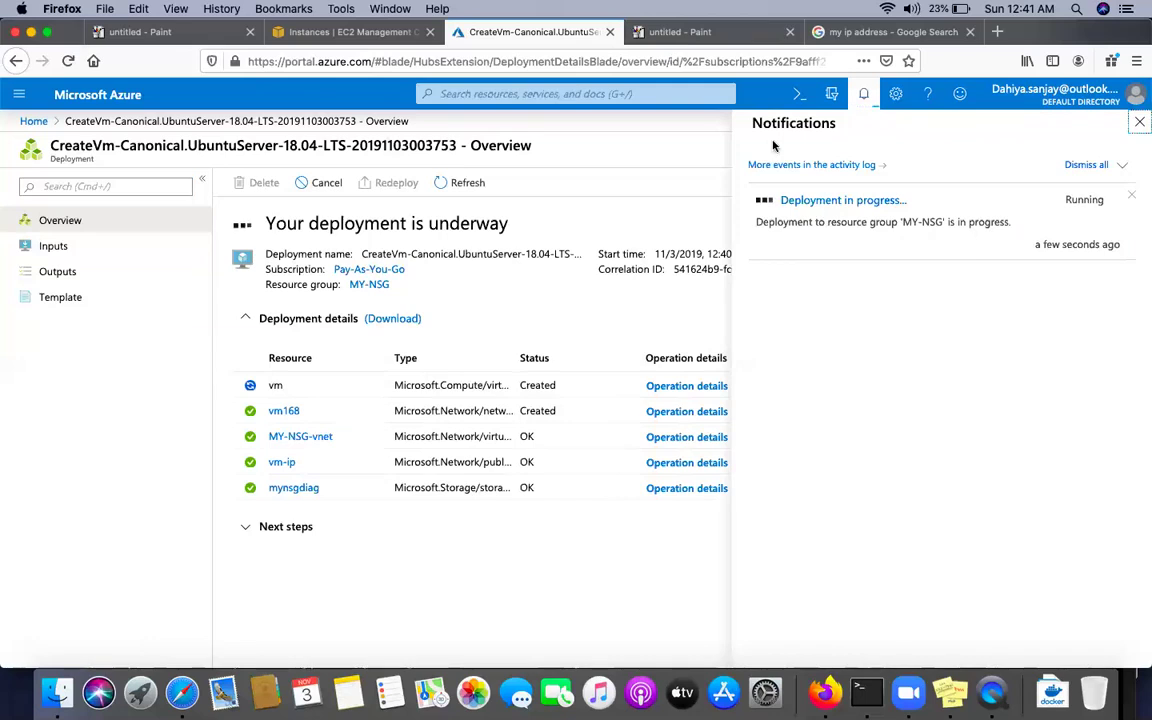
Watch the notifications until the MY-NSG VM deployment reports 'Your deployment is complete'
{"action": "left_click", "coordinate": [862, 106]}
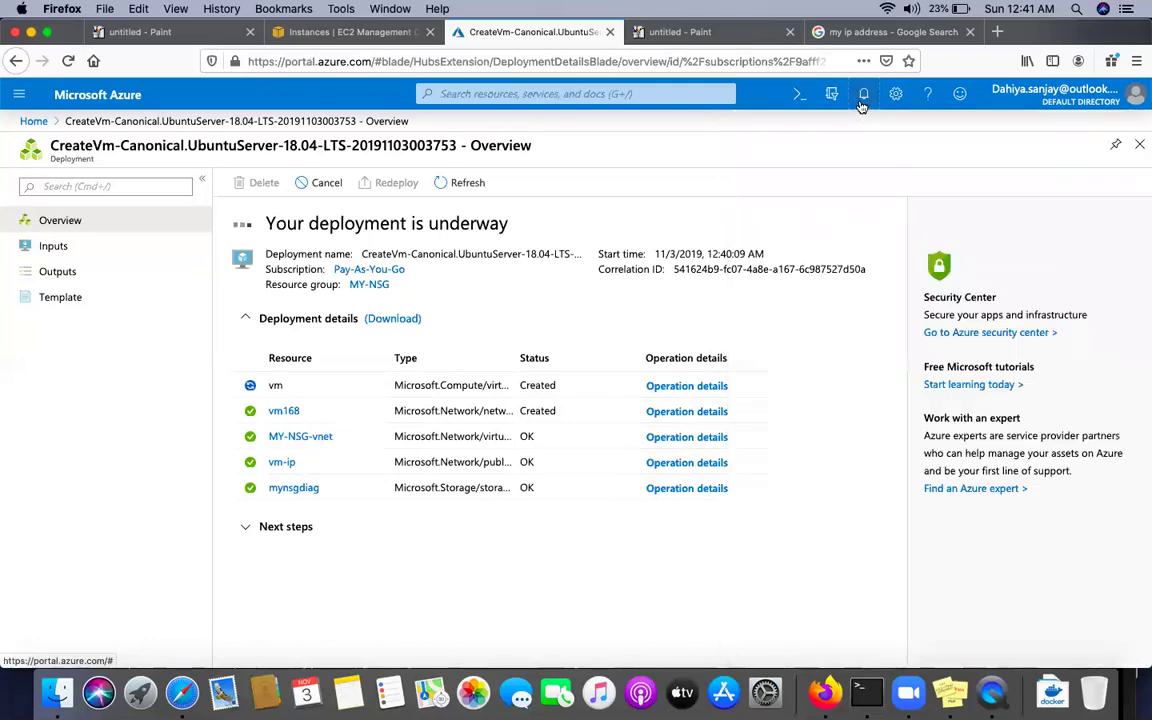
{"action": "left_click", "coordinate": [862, 106]}
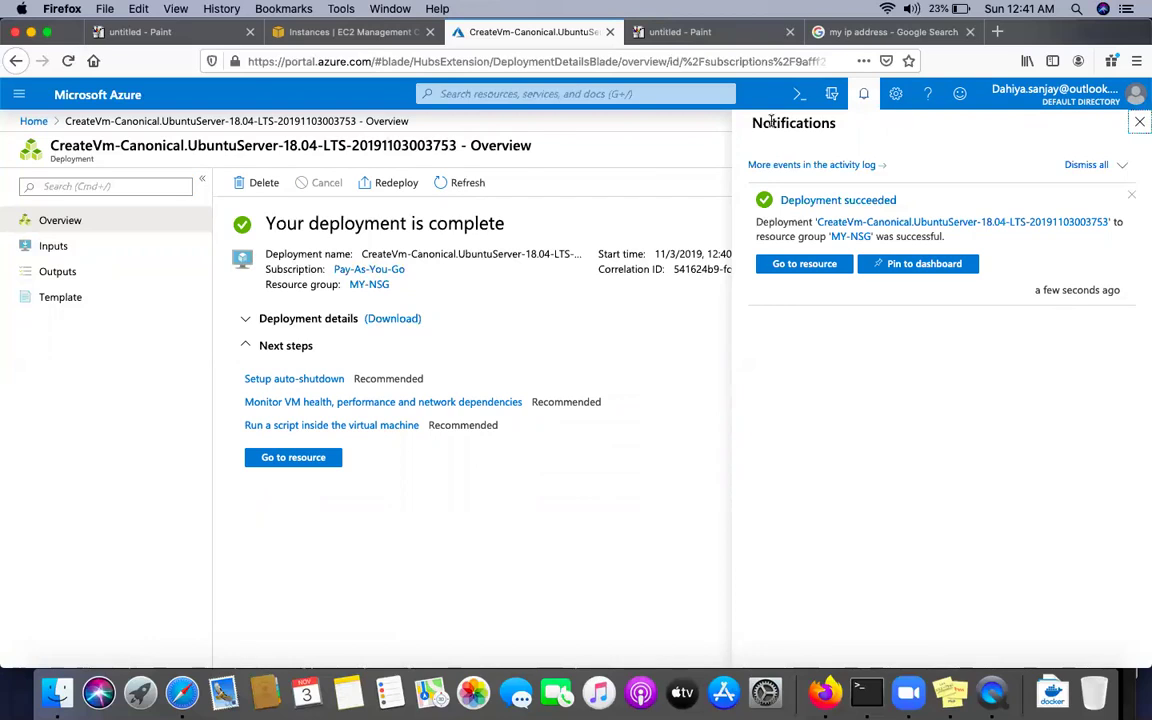
{"action": "left_click", "coordinate": [34, 121]}
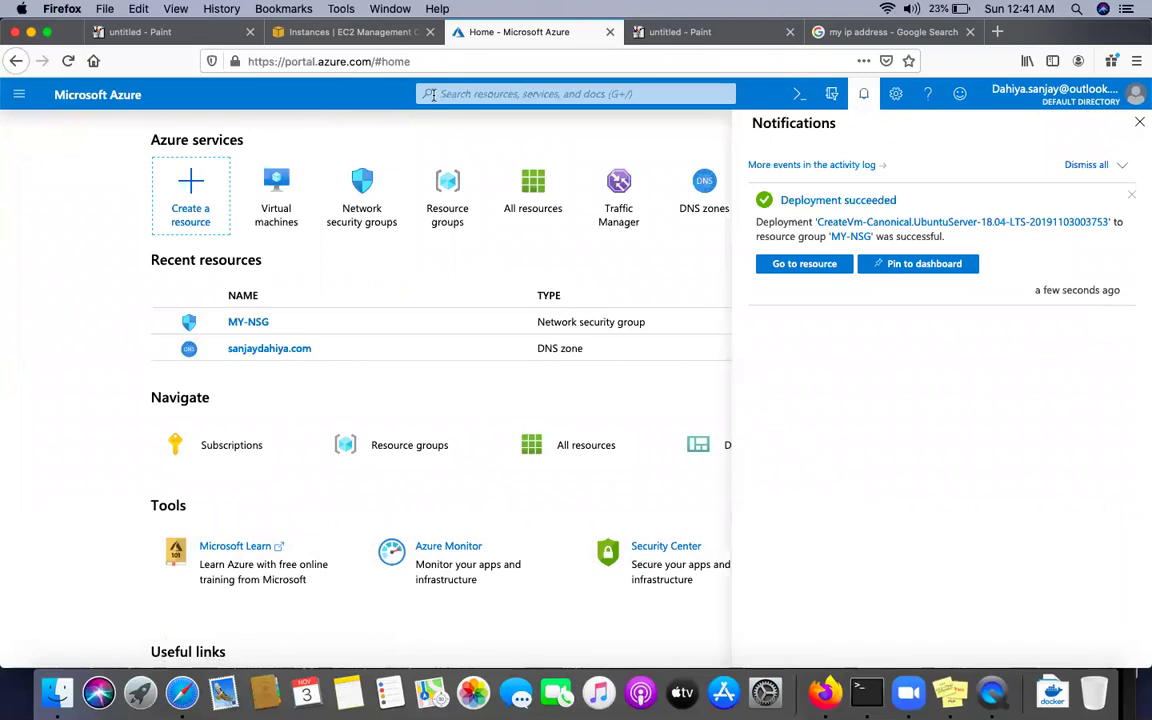
Review the vm's inbound and outbound port rules on its Networking page
{"action": "left_click", "coordinate": [15, 98]}
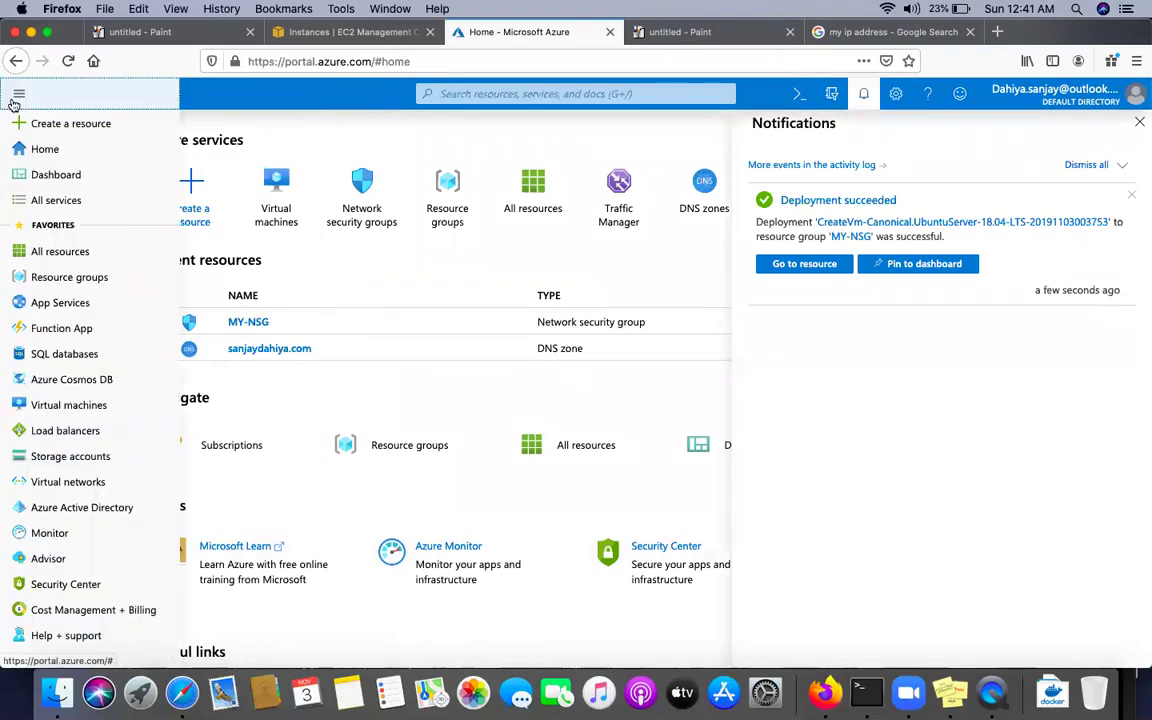
{"action": "left_click", "coordinate": [69, 407]}
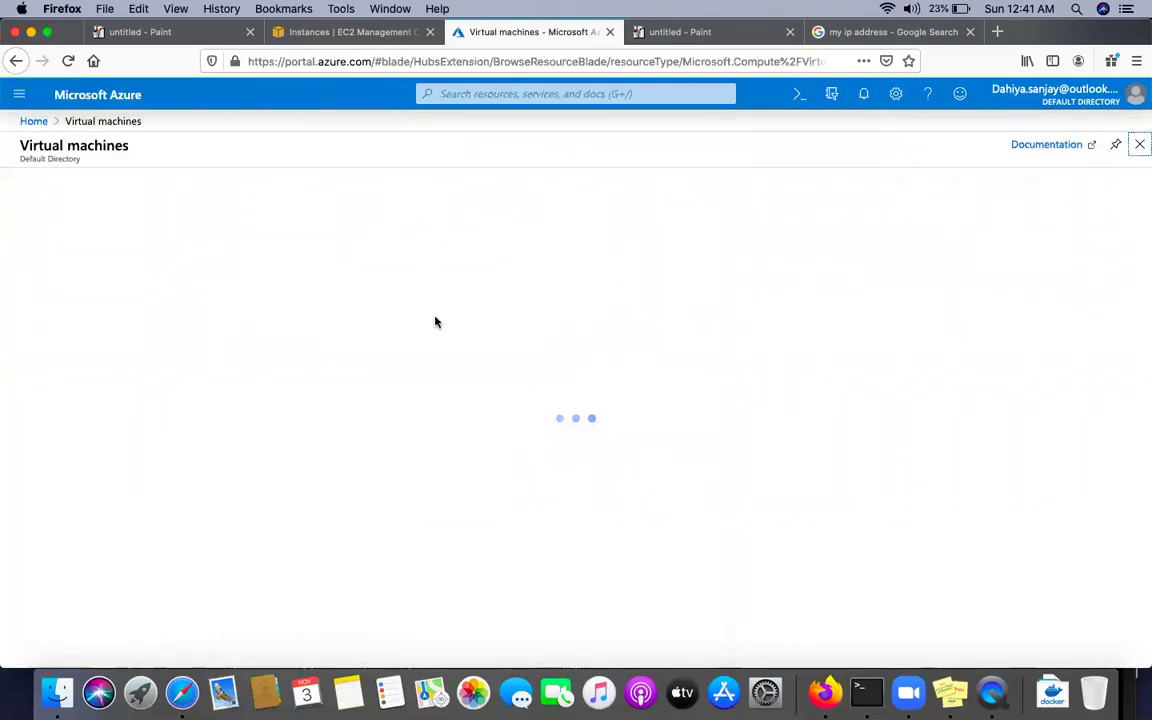
{"action": "left_click", "coordinate": [75, 320]}
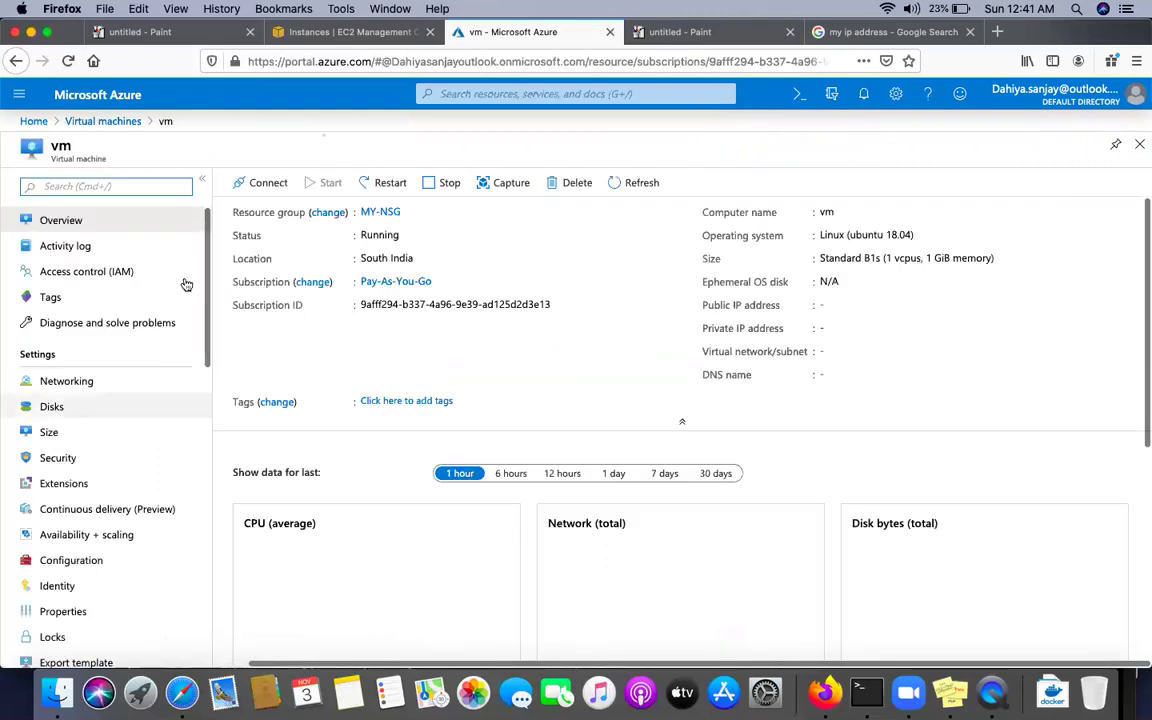
{"action": "left_click", "coordinate": [58, 386]}
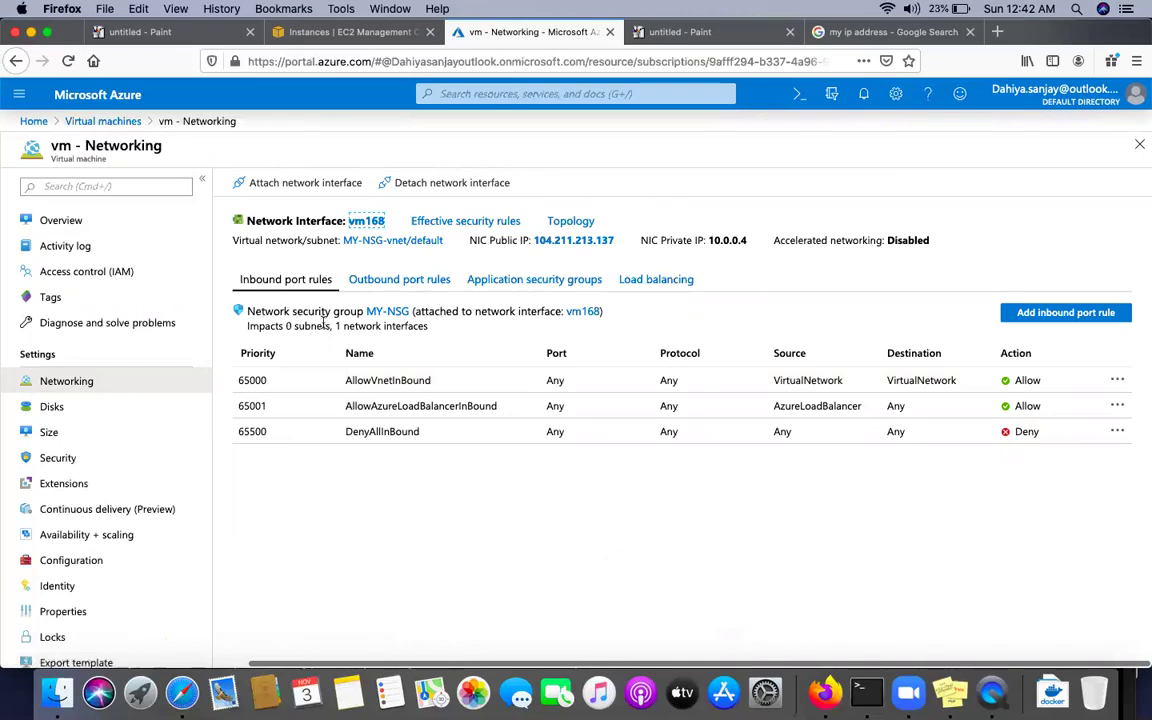
{"action": "left_click", "coordinate": [395, 280]}
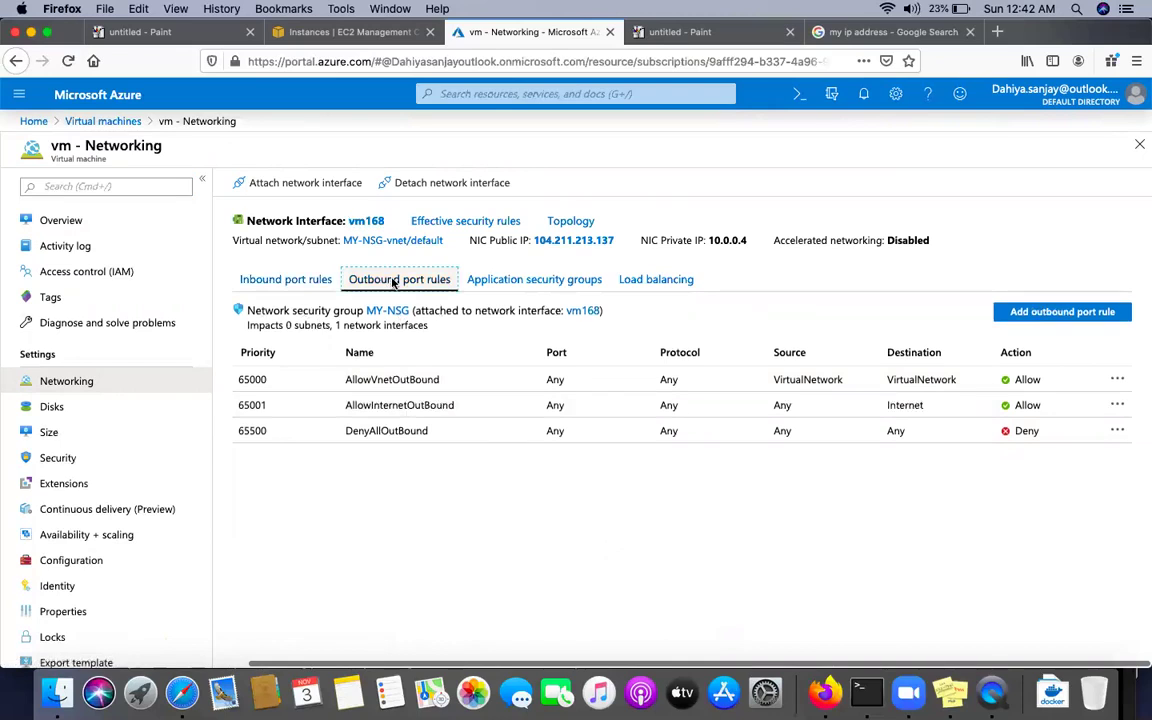
{"action": "left_click", "coordinate": [308, 281]}
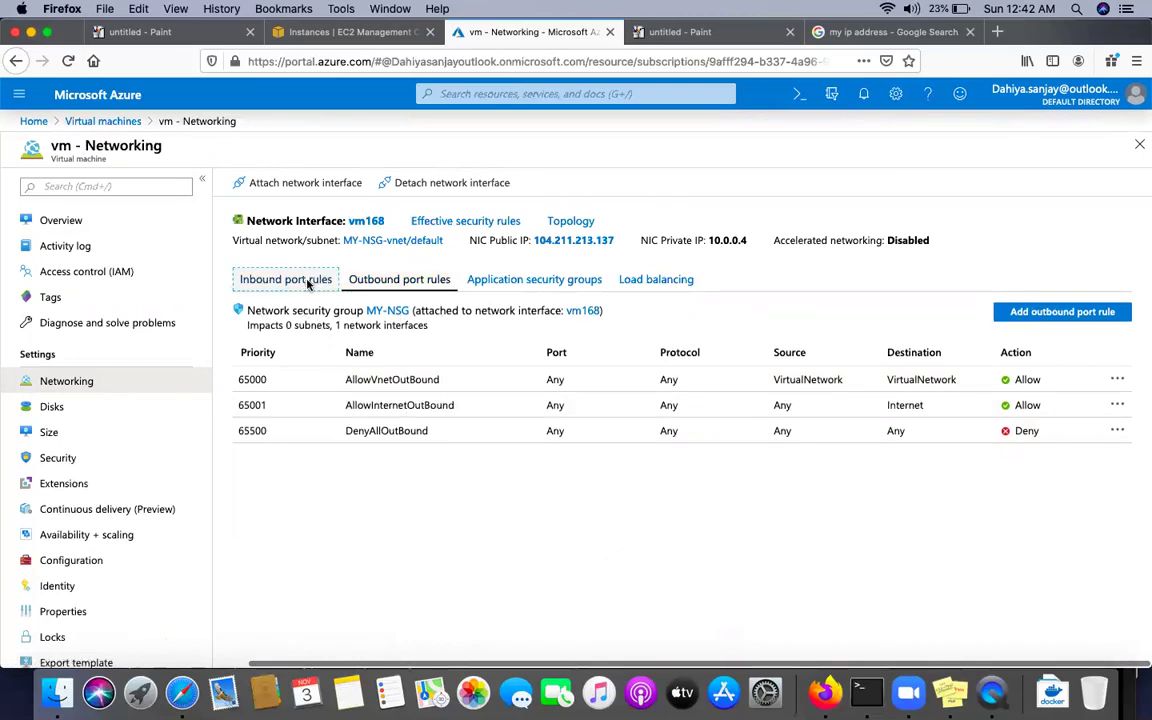
{"action": "left_click", "coordinate": [385, 281]}
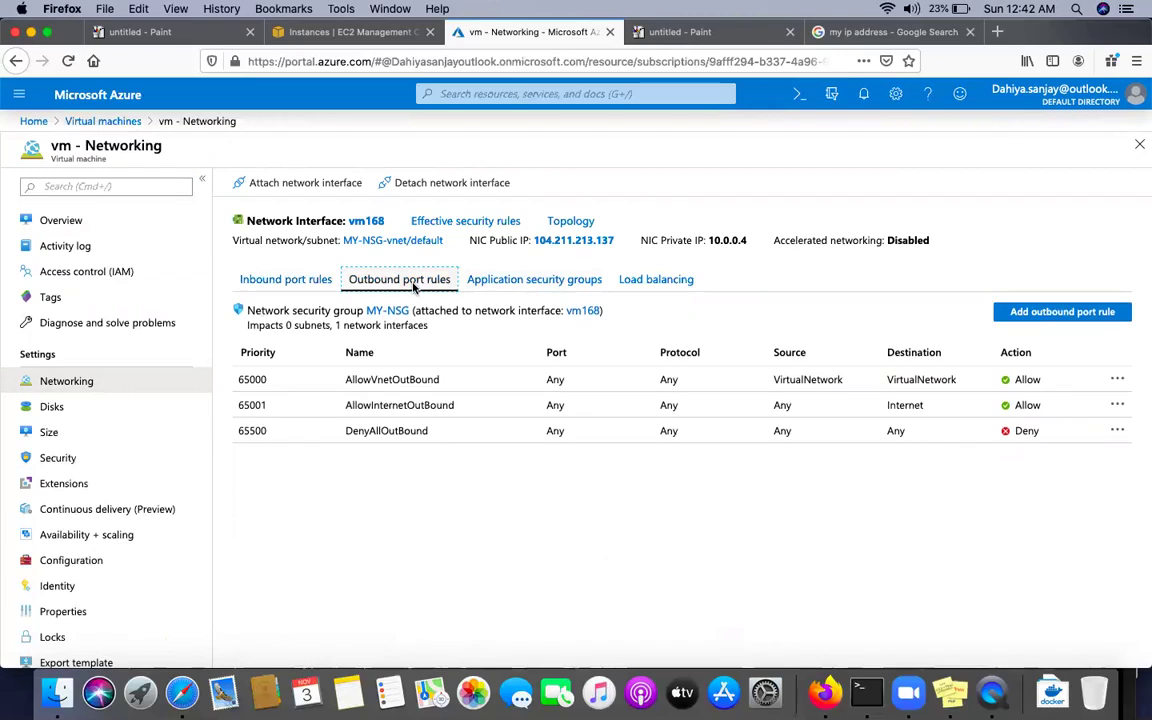
{"action": "left_click", "coordinate": [293, 279]}
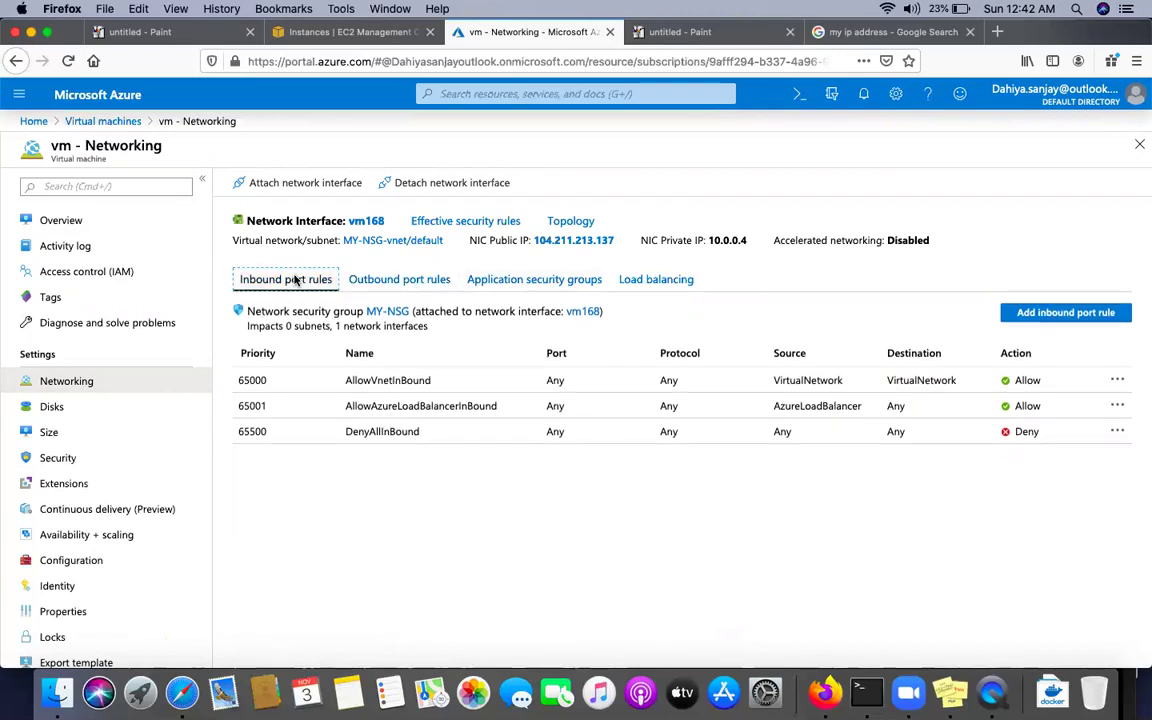
Copy the vm's SSH login command from its Connect > SSH pane
{"action": "left_click", "coordinate": [103, 122]}
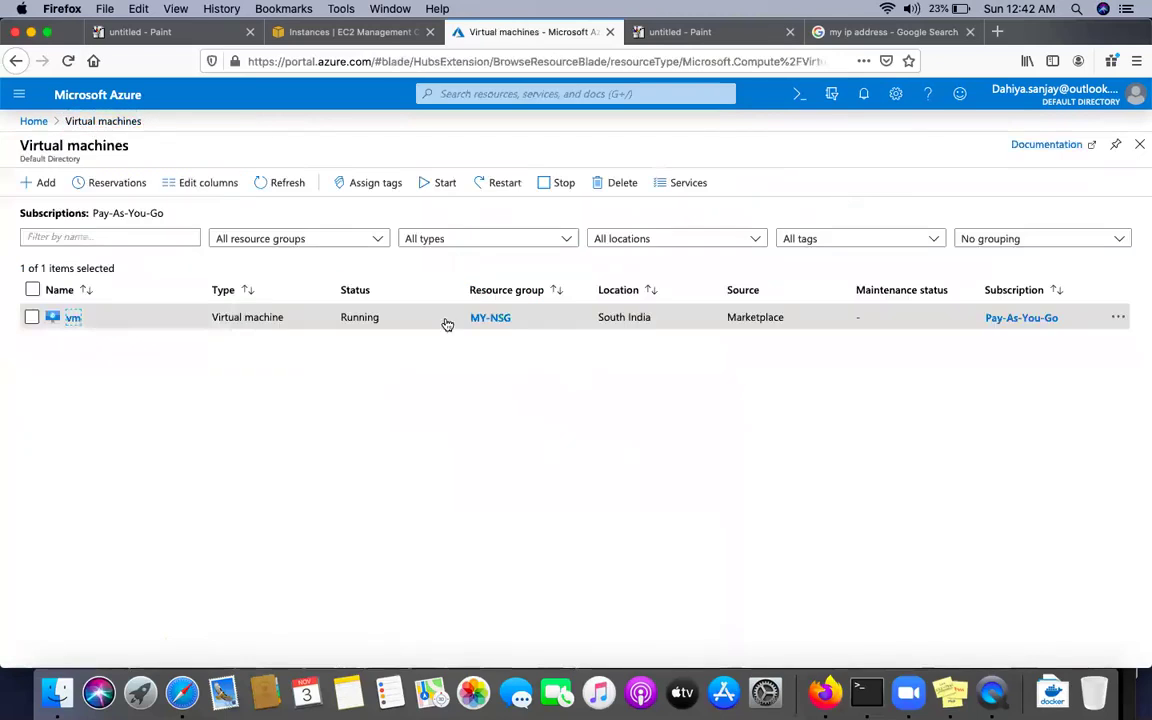
{"action": "left_click", "coordinate": [73, 318]}
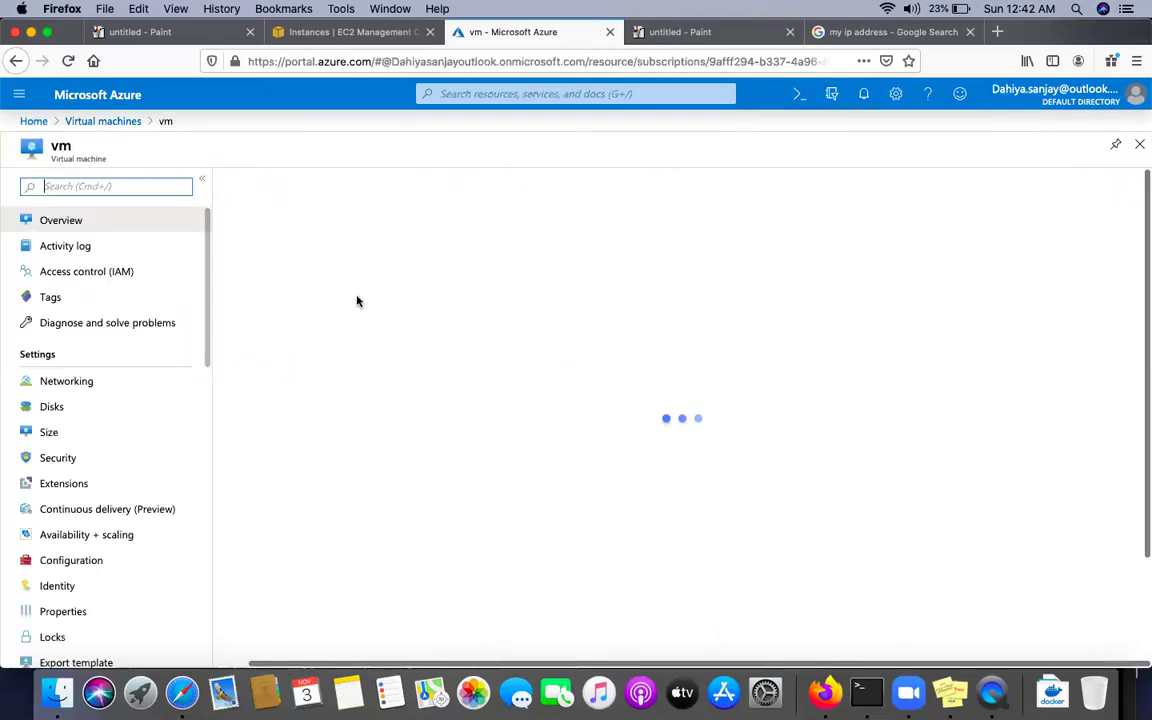
{"action": "left_click", "coordinate": [265, 183]}
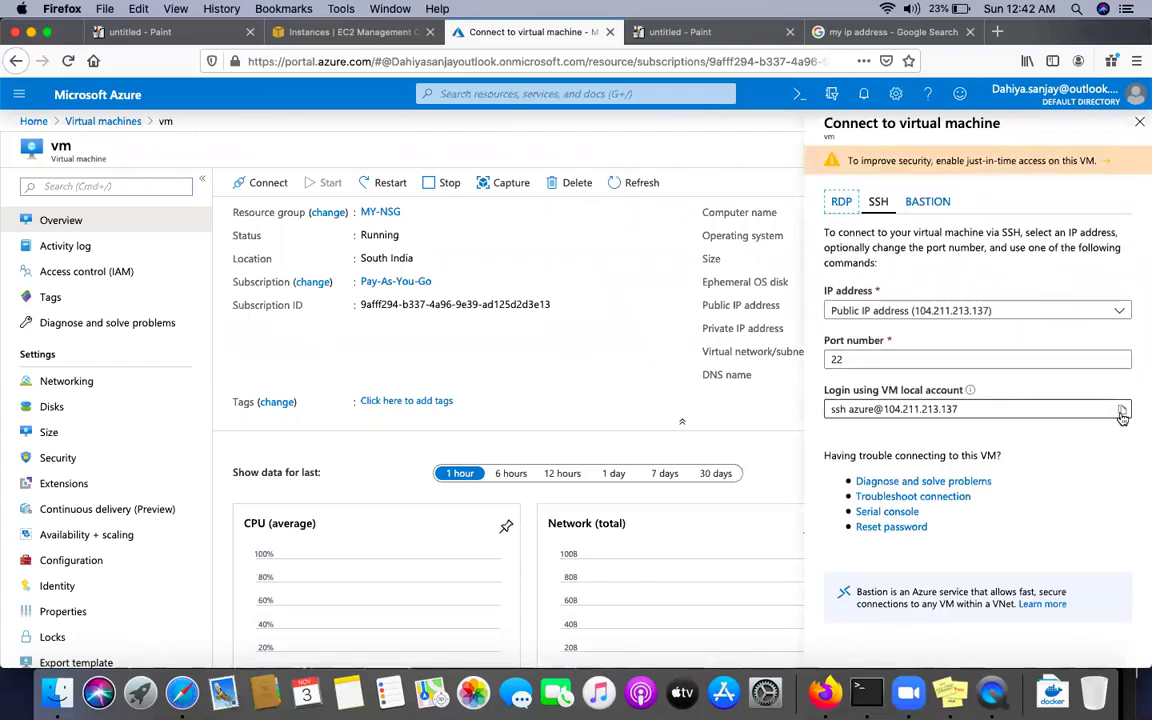
{"action": "left_click", "coordinate": [1123, 412]}
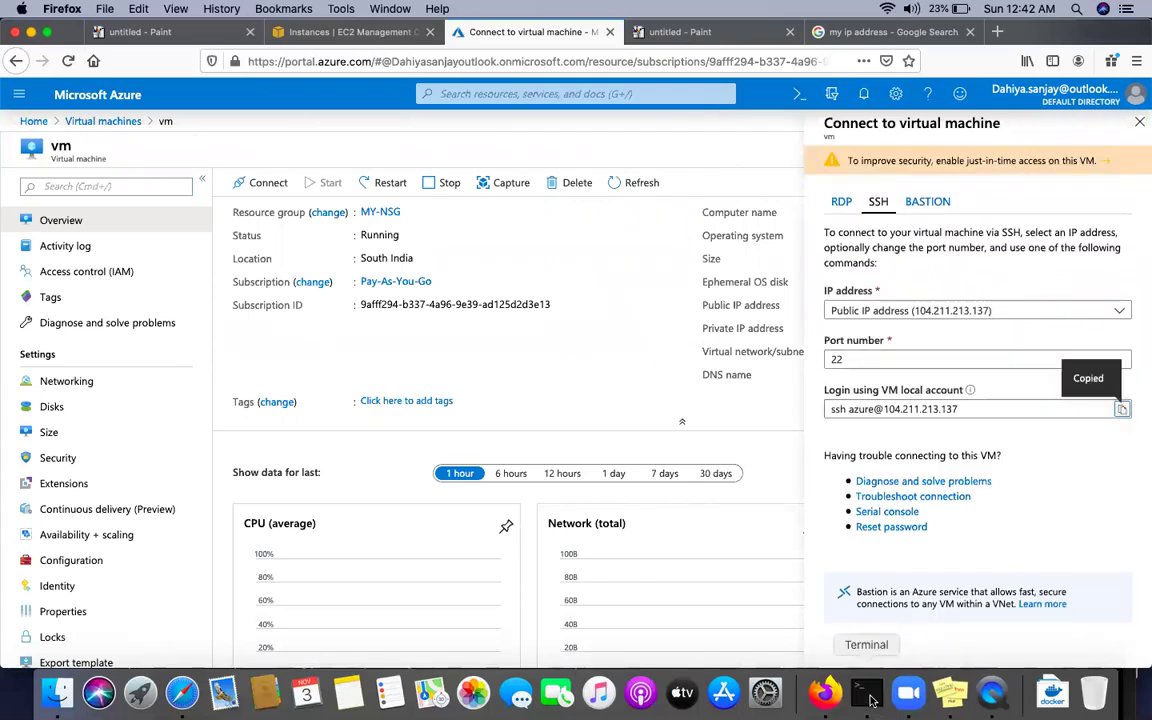
{"action": "key", "text": "super+Tab"}
Paste and run the ssh command to connect to 104.211.213.137
{"action": "key", "text": "super+v"}
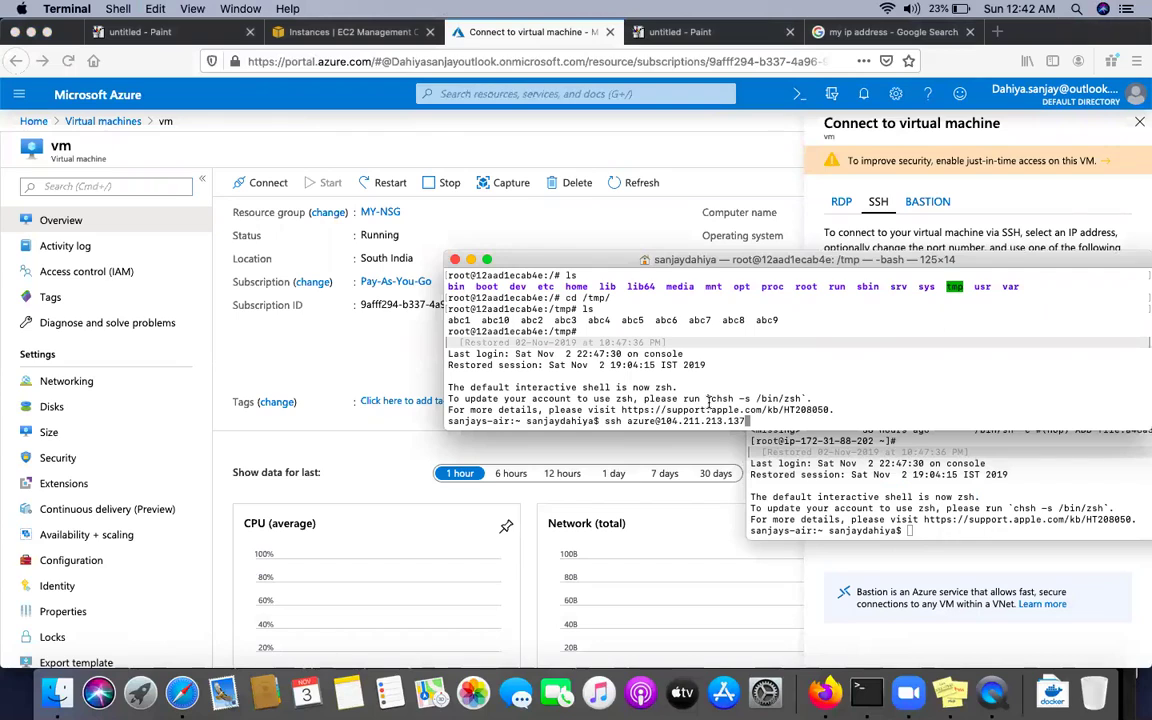
{"action": "key", "text": "Return"}
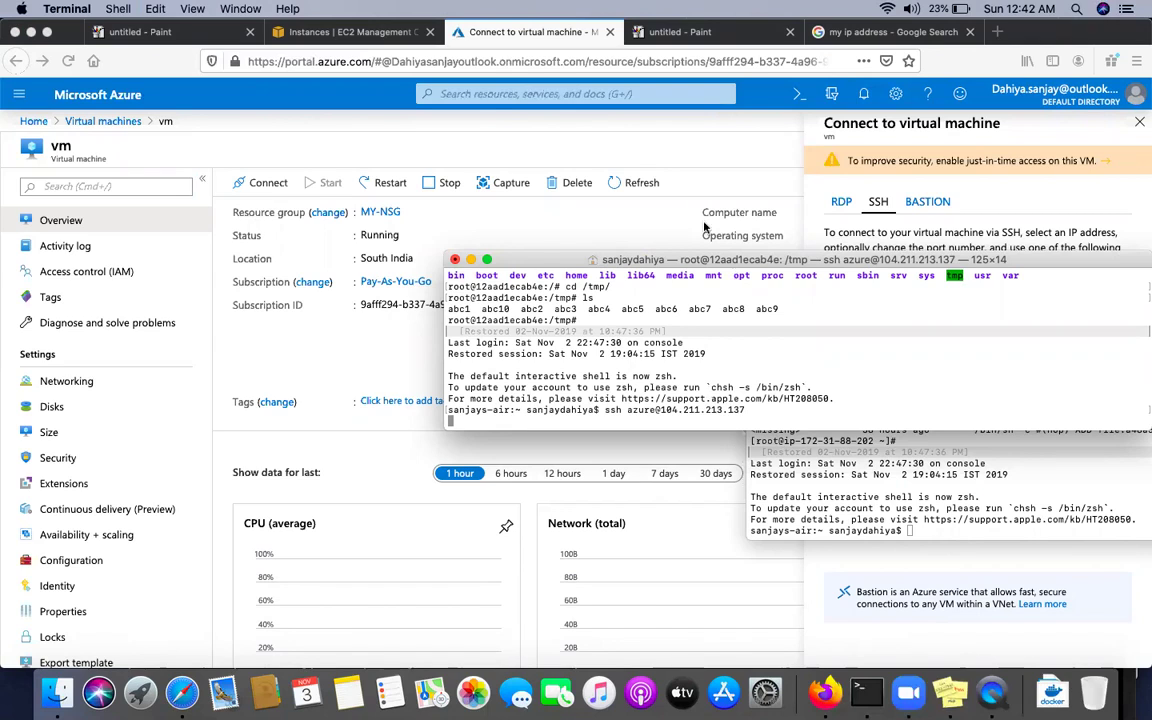
{"action": "left_click", "coordinate": [563, 92]}
Search 'NSG' and open MY-NSG's Inbound security rules page
{"action": "left_click", "coordinate": [563, 92]}
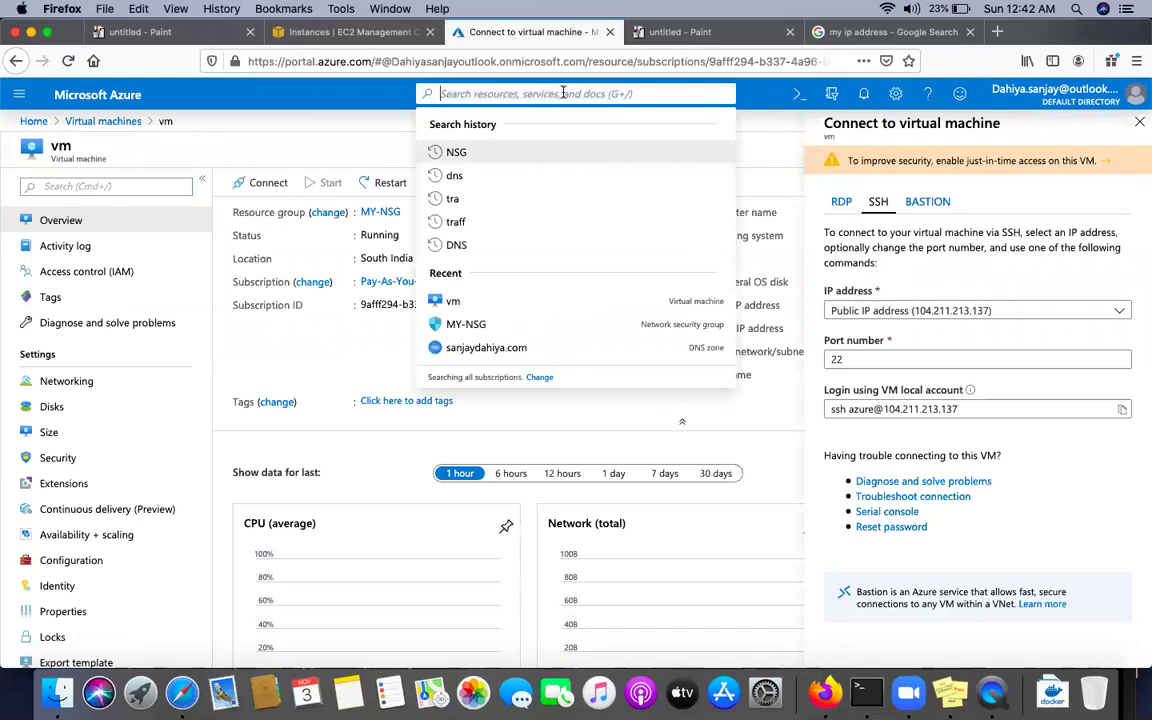
{"action": "type", "text": "NSG"}
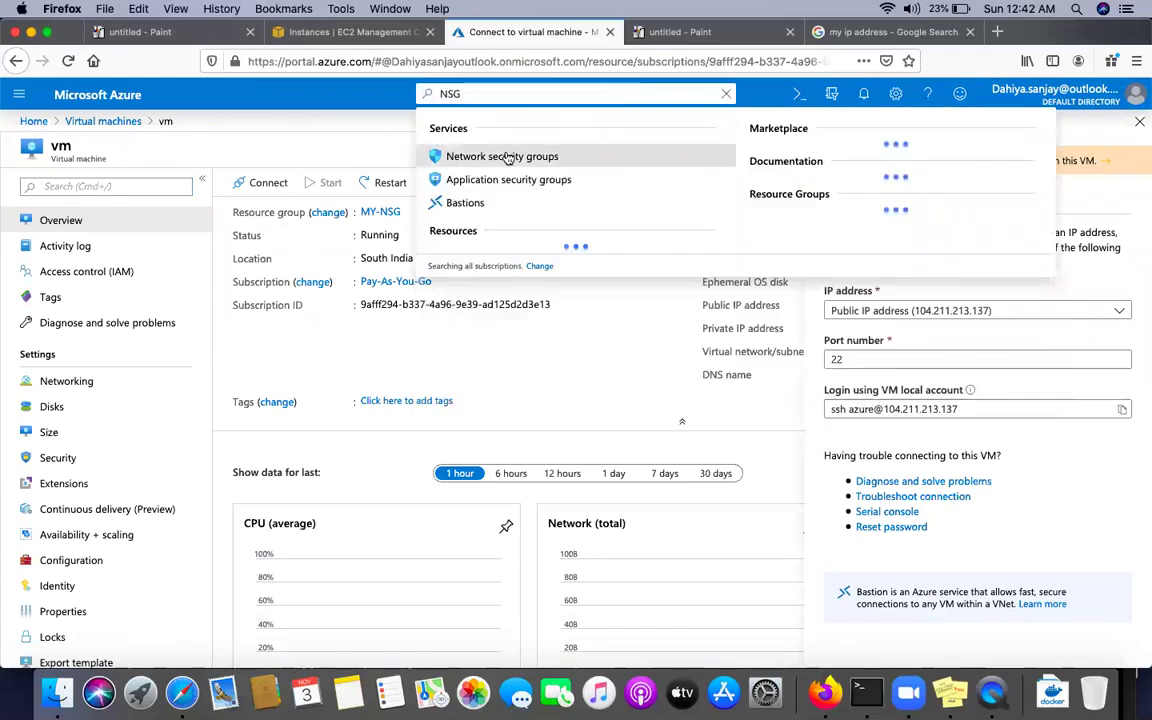
{"action": "left_click", "coordinate": [503, 157]}
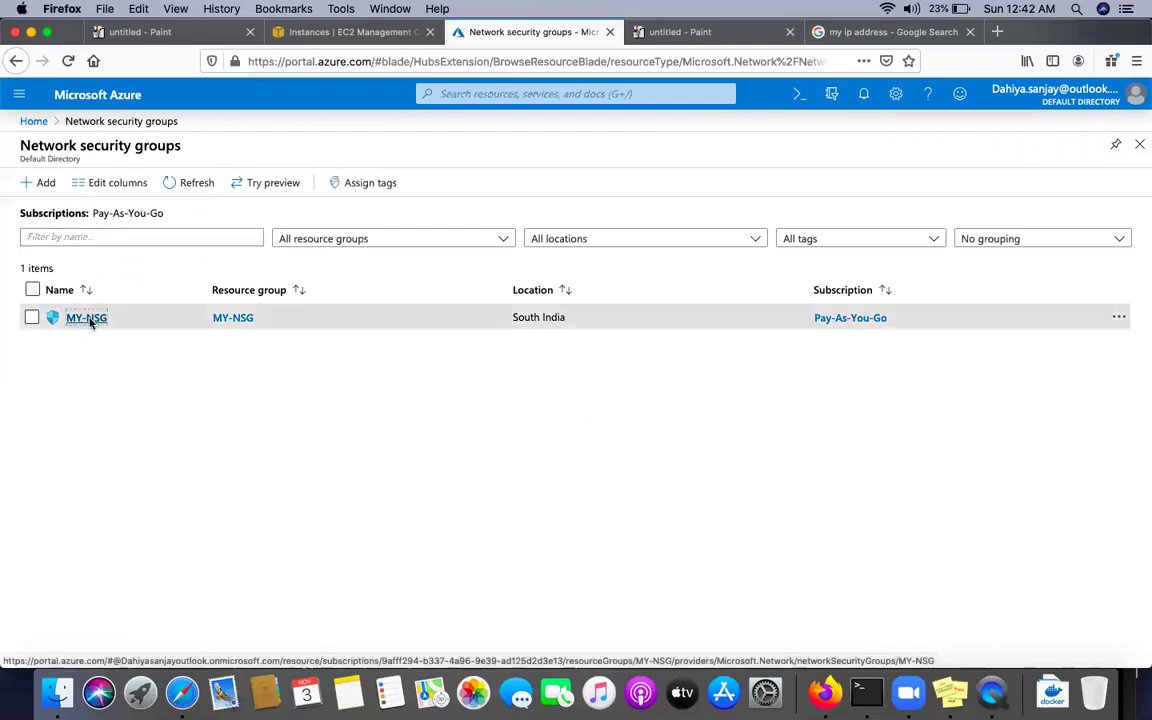
{"action": "left_click", "coordinate": [92, 323]}
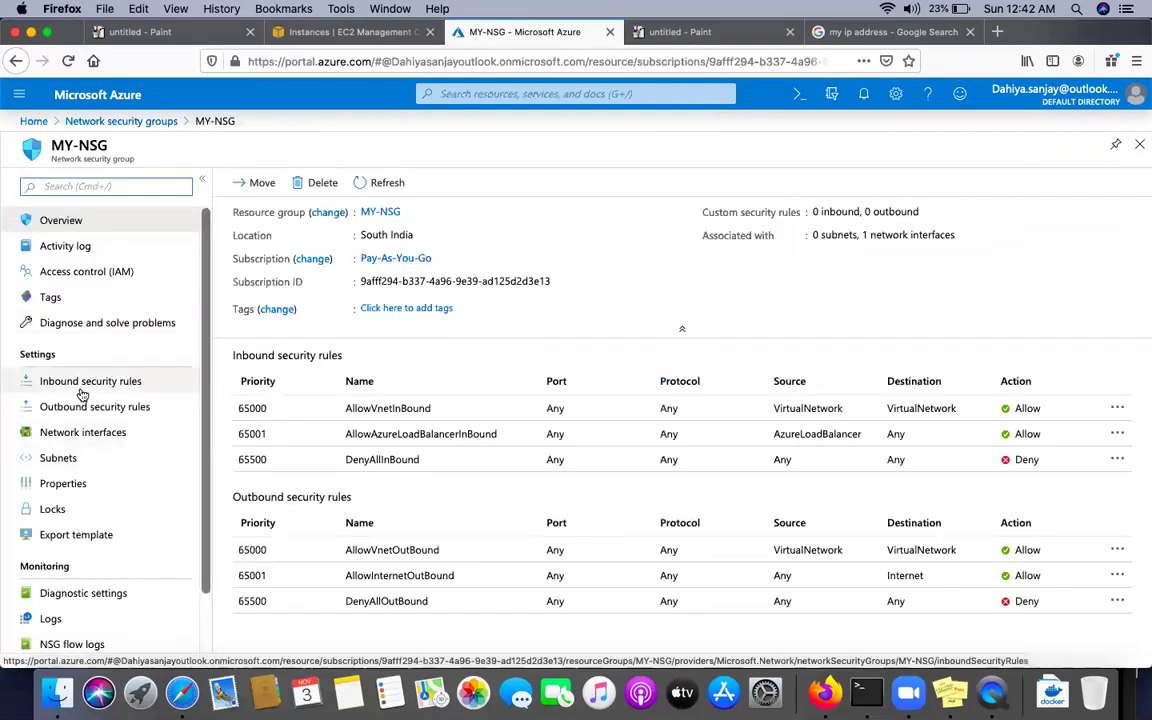
{"action": "left_click", "coordinate": [85, 383]}
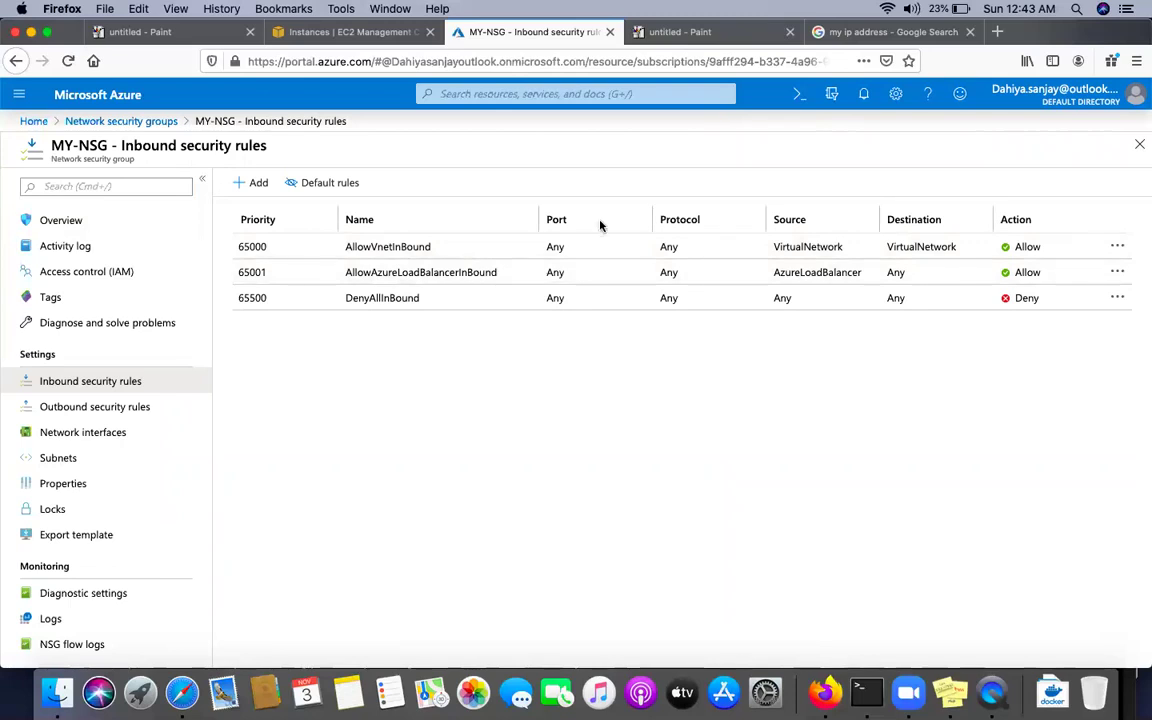
{"action": "left_click", "coordinate": [244, 188]}
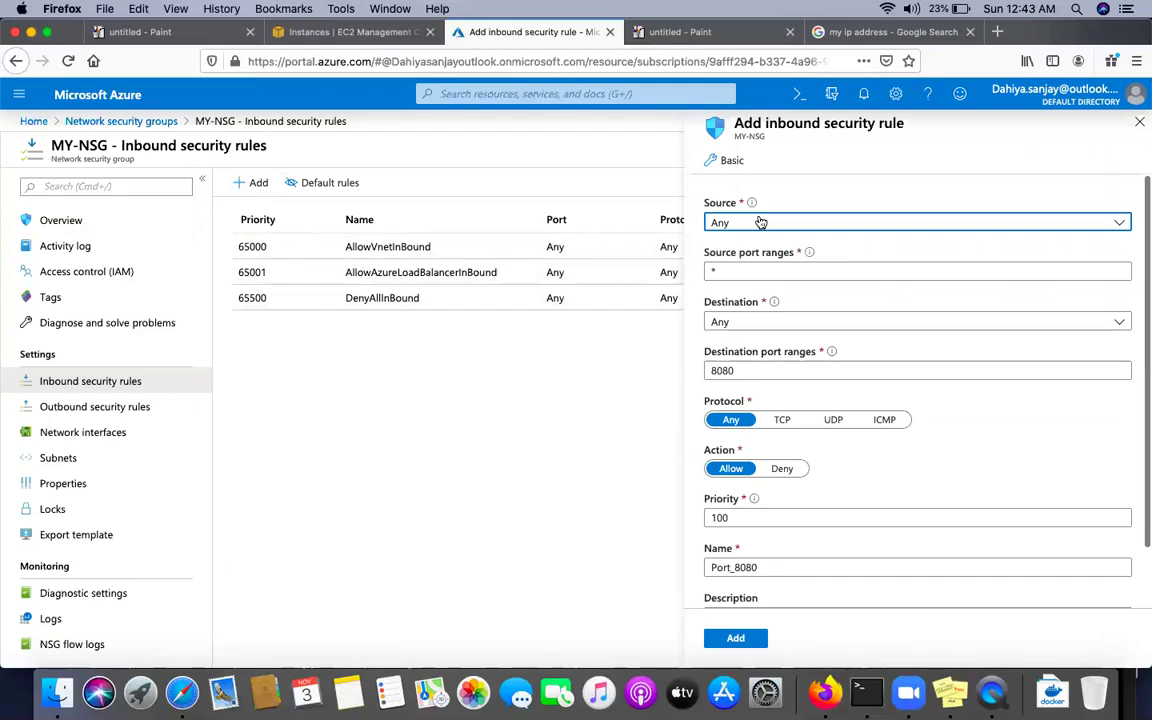
Try IP Addresses as the new rule's source, then leave it set to Any
{"action": "left_click", "coordinate": [733, 225]}
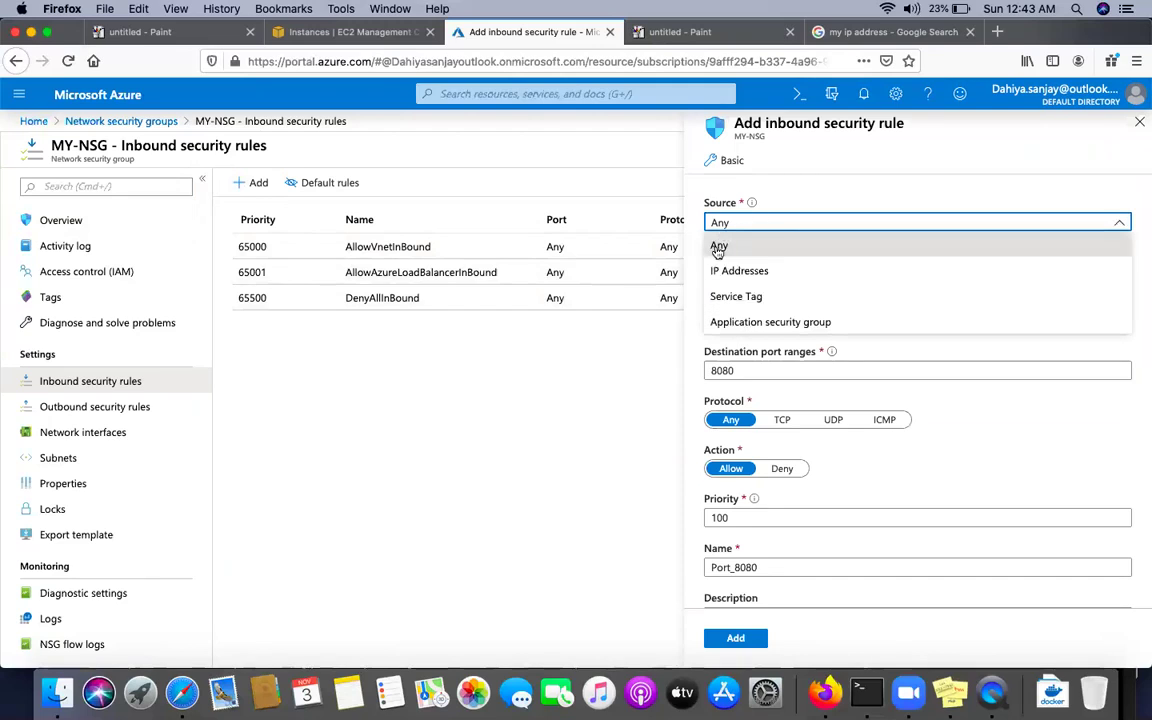
{"action": "left_click", "coordinate": [737, 274]}
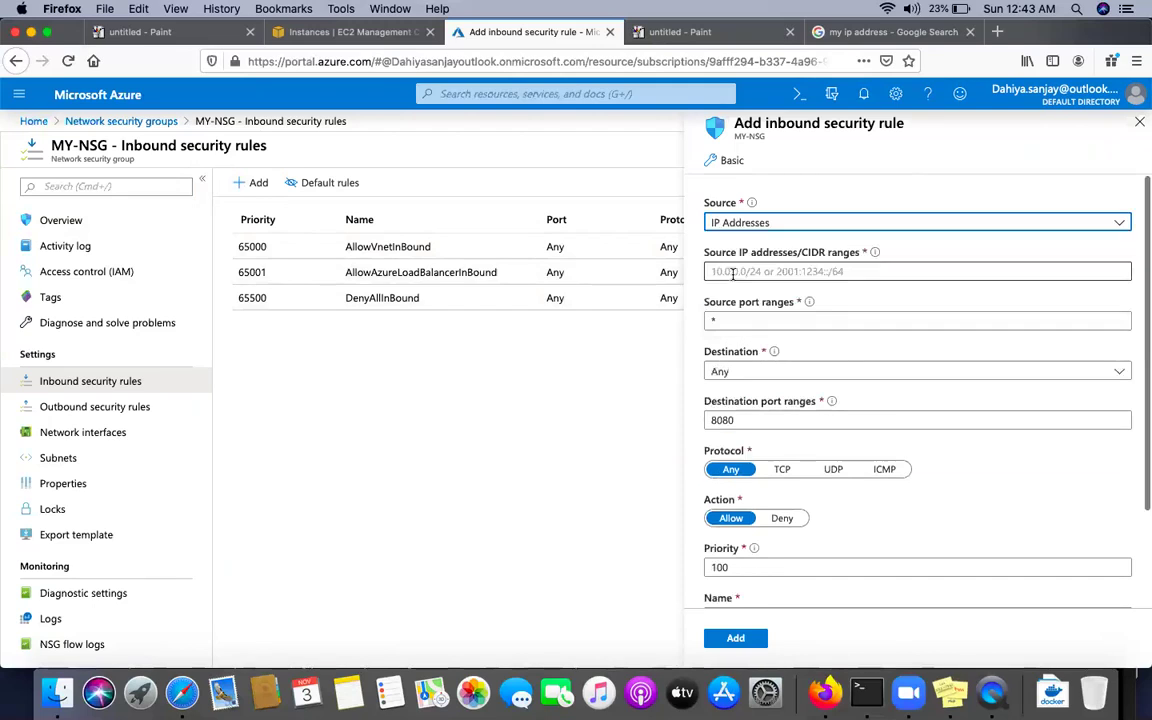
{"action": "left_click", "coordinate": [782, 224]}
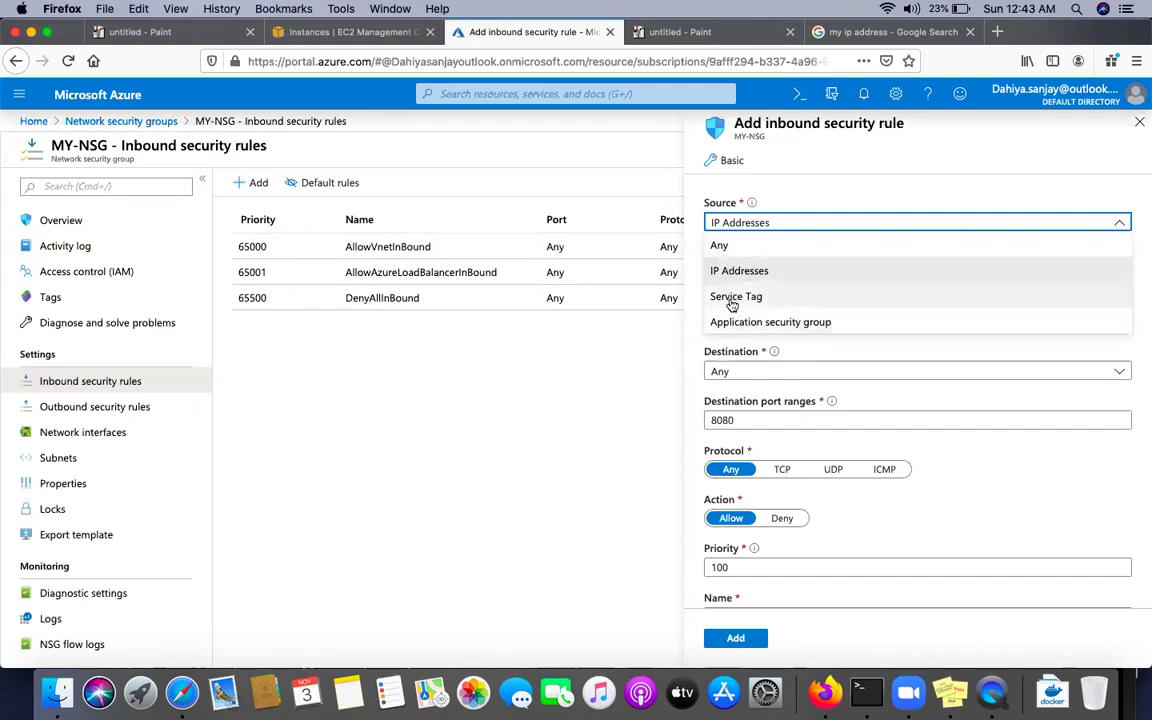
{"action": "left_click", "coordinate": [722, 250]}
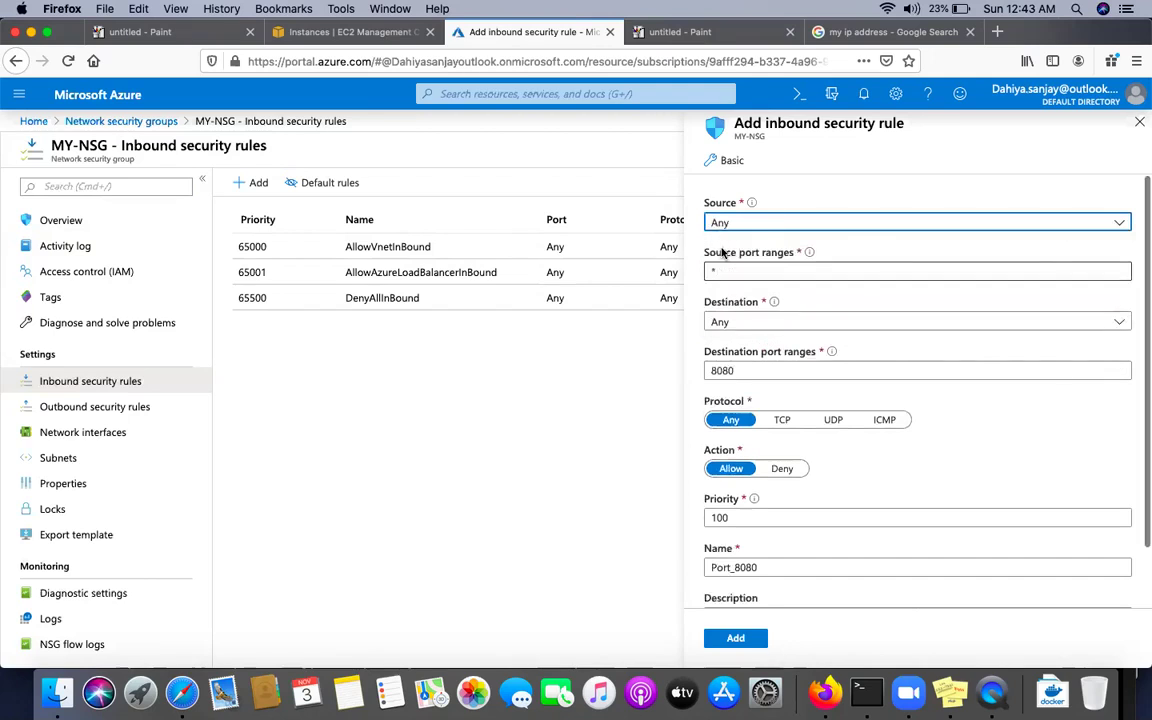
{"action": "left_click", "coordinate": [744, 225]}
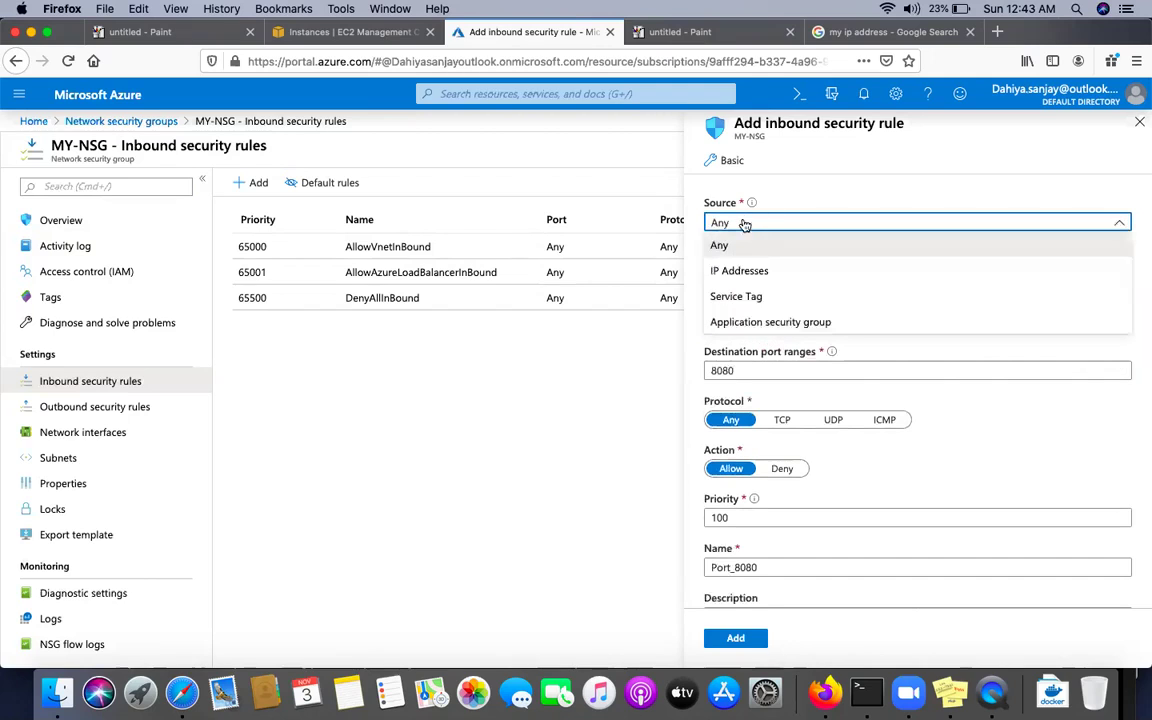
{"action": "left_click", "coordinate": [734, 274]}
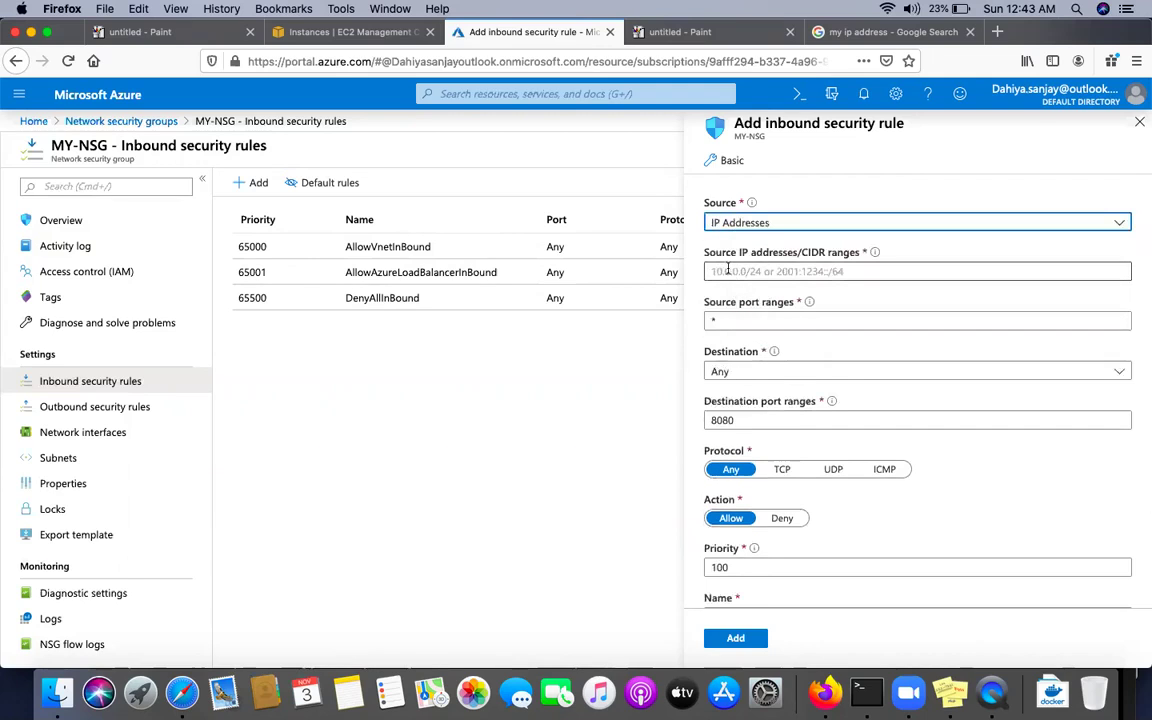
{"action": "left_click", "coordinate": [753, 223]}
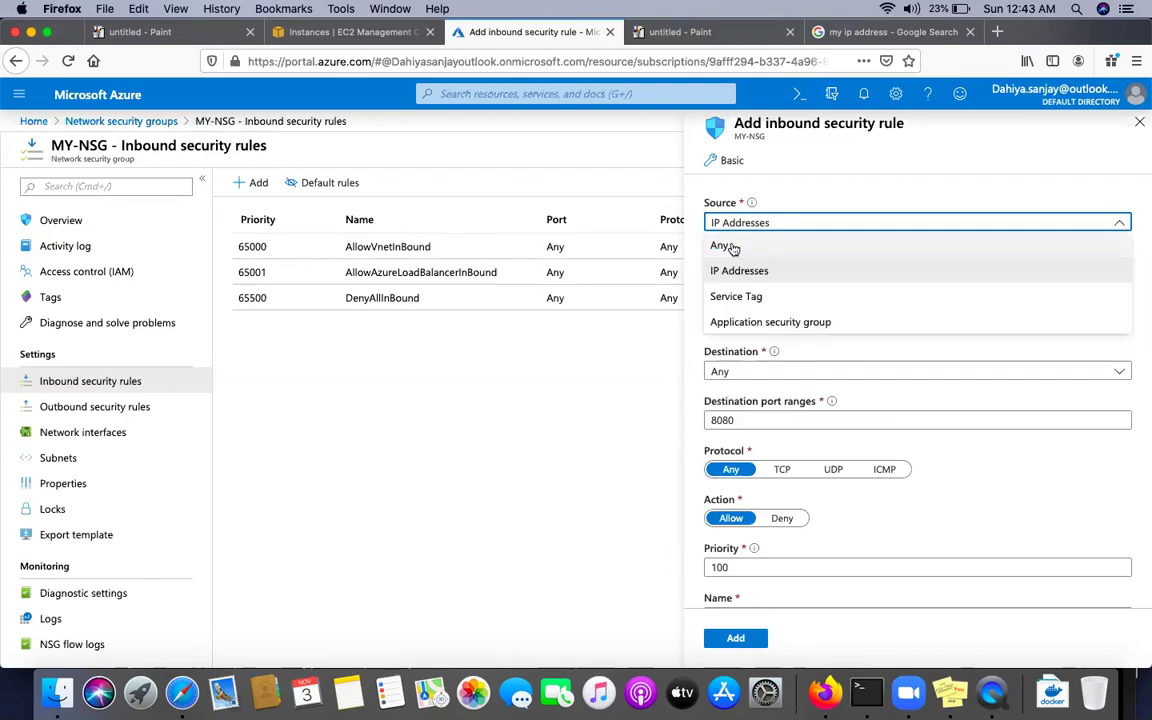
{"action": "left_click", "coordinate": [729, 248]}
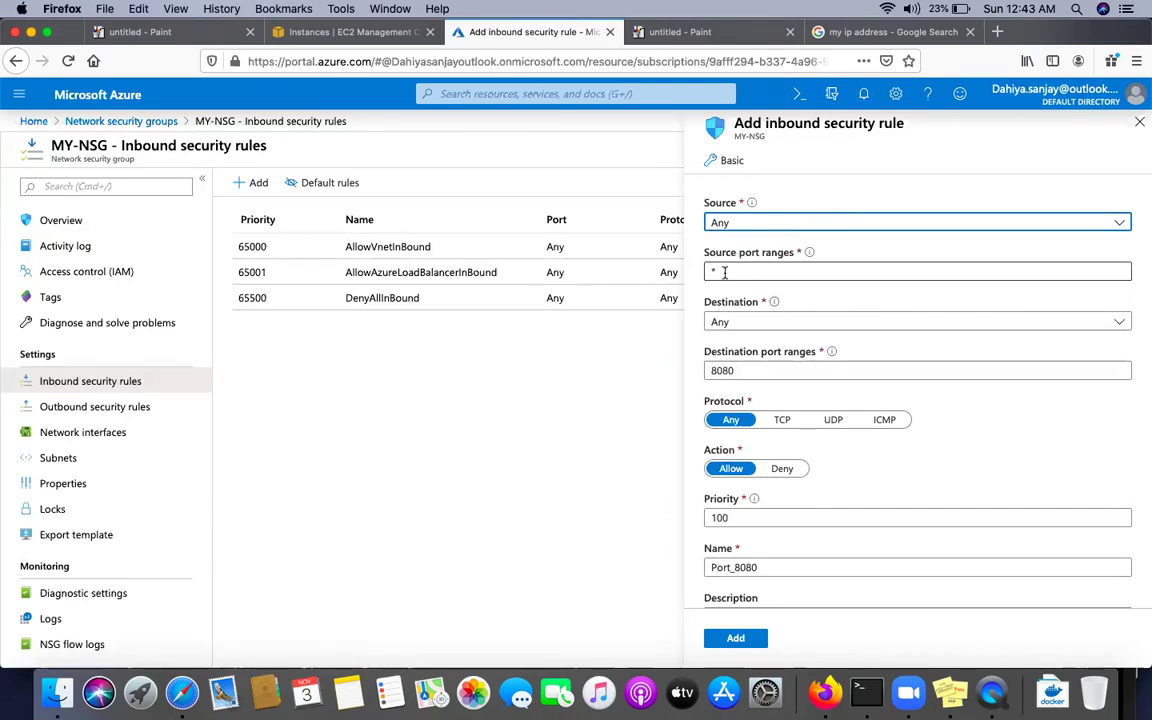
Try VirtualNetwork and IP Addresses as the rule's destination, settling on Any
{"action": "left_click", "coordinate": [725, 272]}
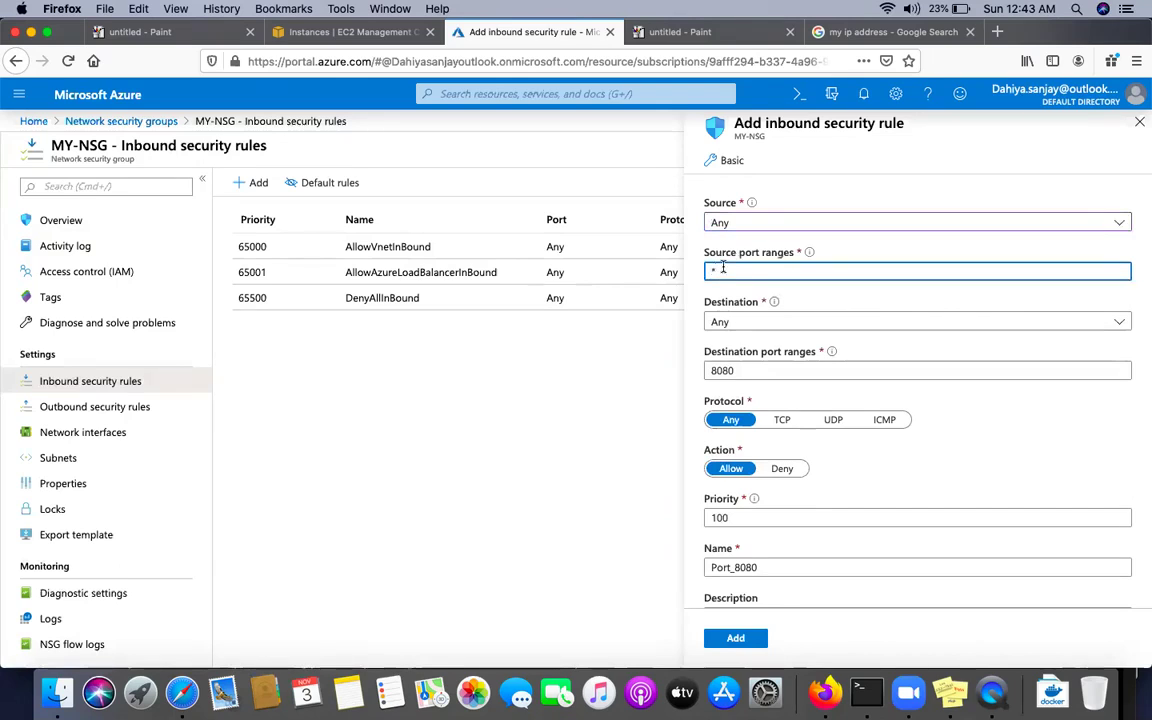
{"action": "left_click", "coordinate": [740, 325]}
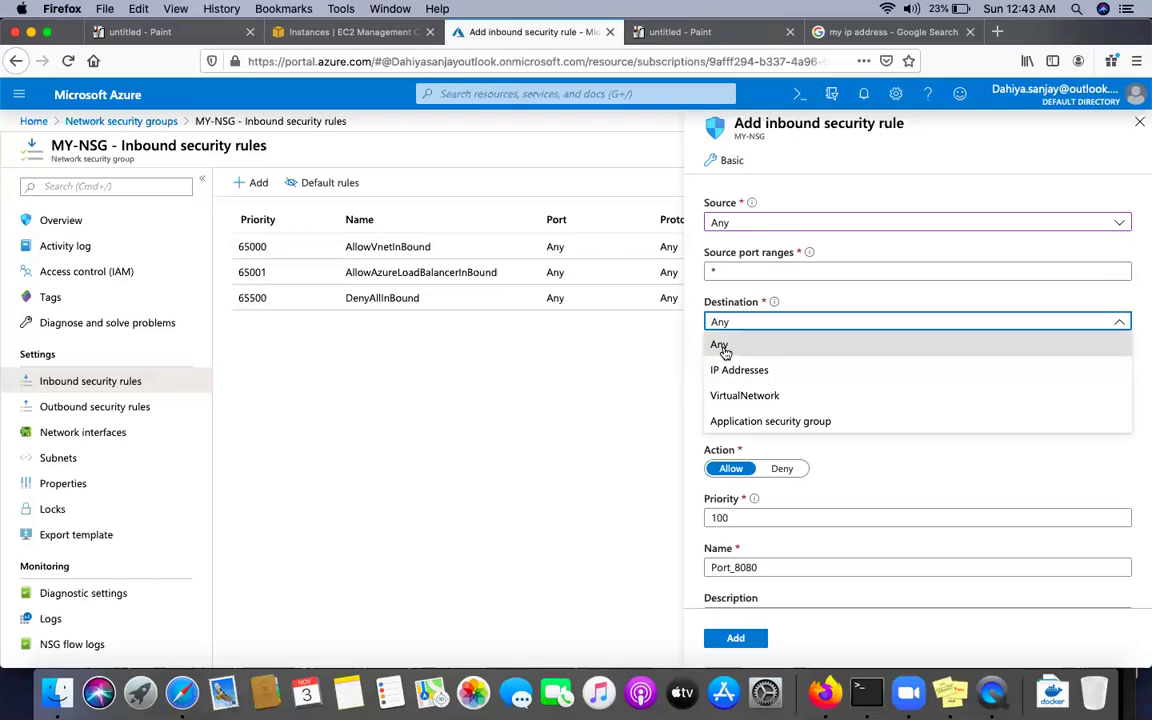
{"action": "left_click", "coordinate": [725, 350]}
{"action": "left_click", "coordinate": [731, 326]}
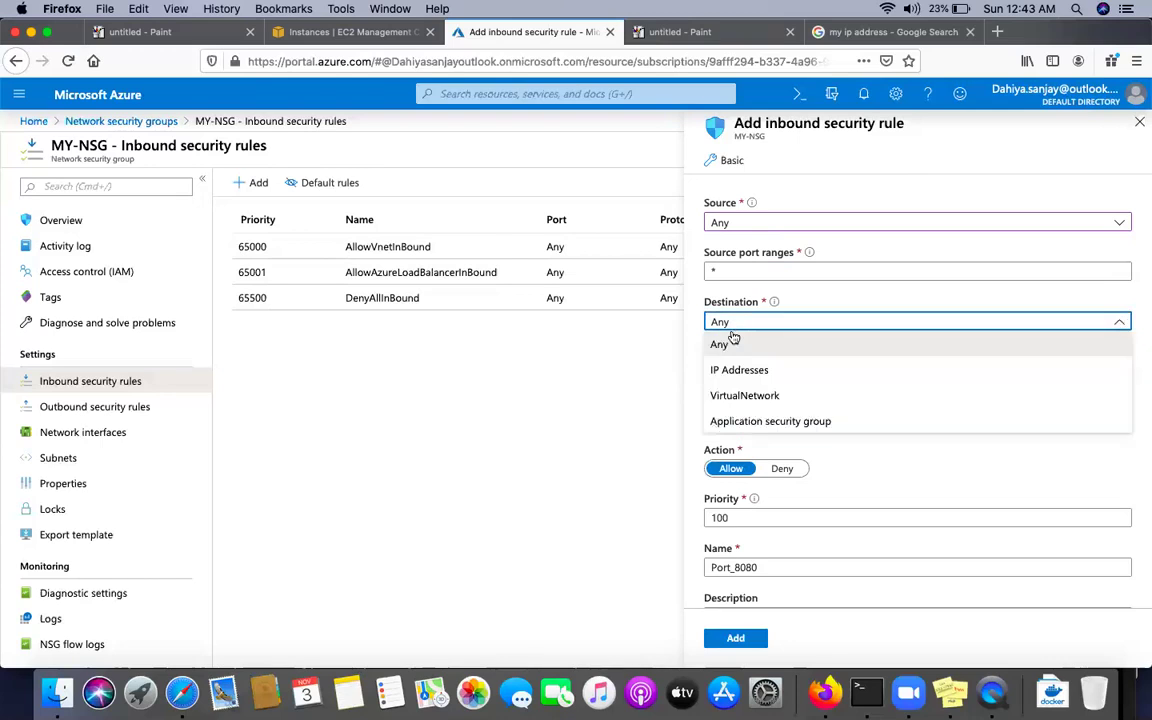
{"action": "left_click", "coordinate": [730, 388]}
{"action": "left_click", "coordinate": [733, 328]}
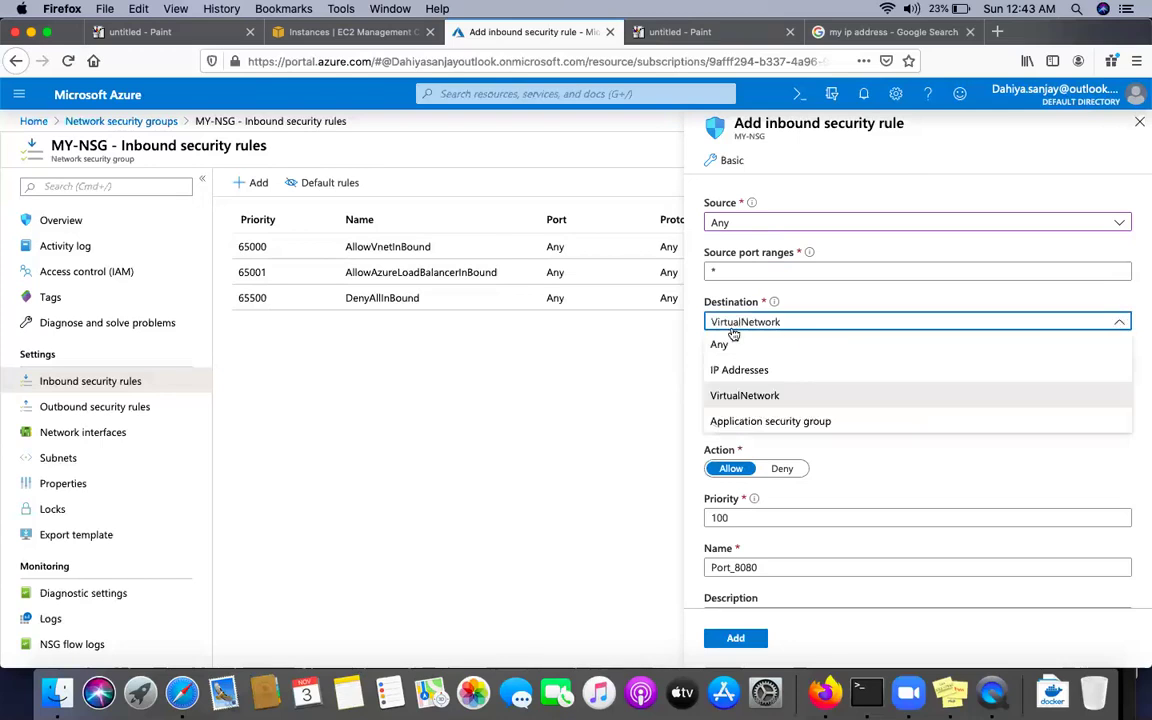
{"action": "left_click", "coordinate": [733, 369]}
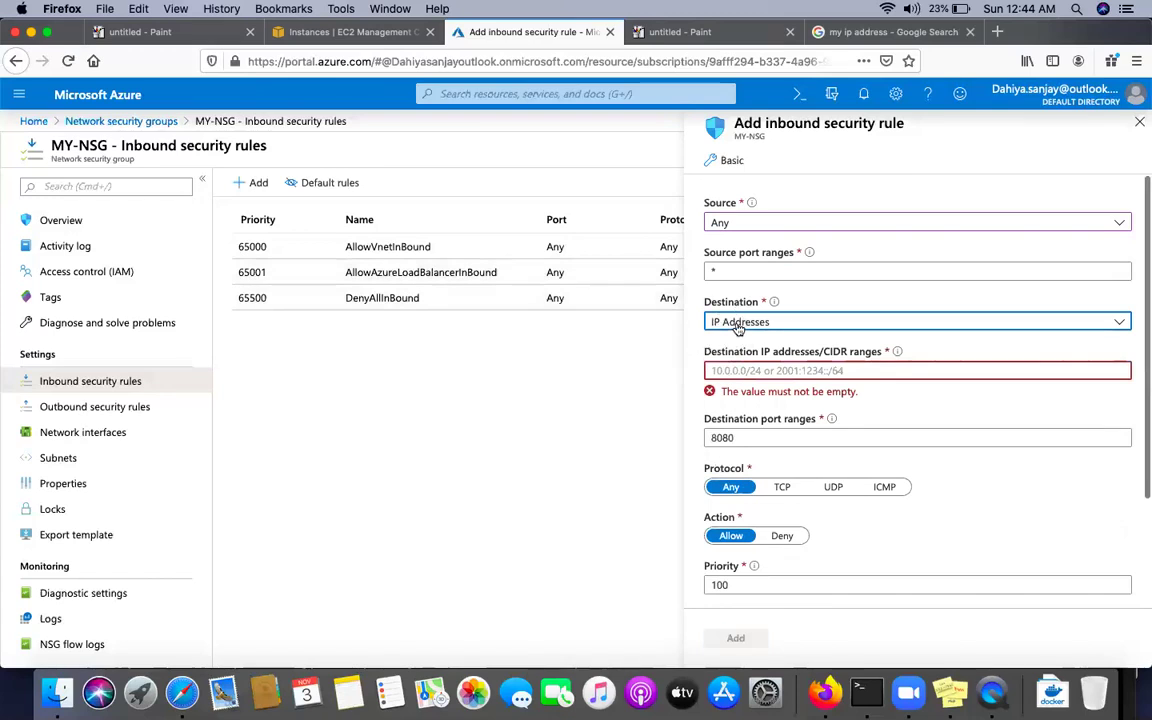
{"action": "left_click", "coordinate": [737, 323]}
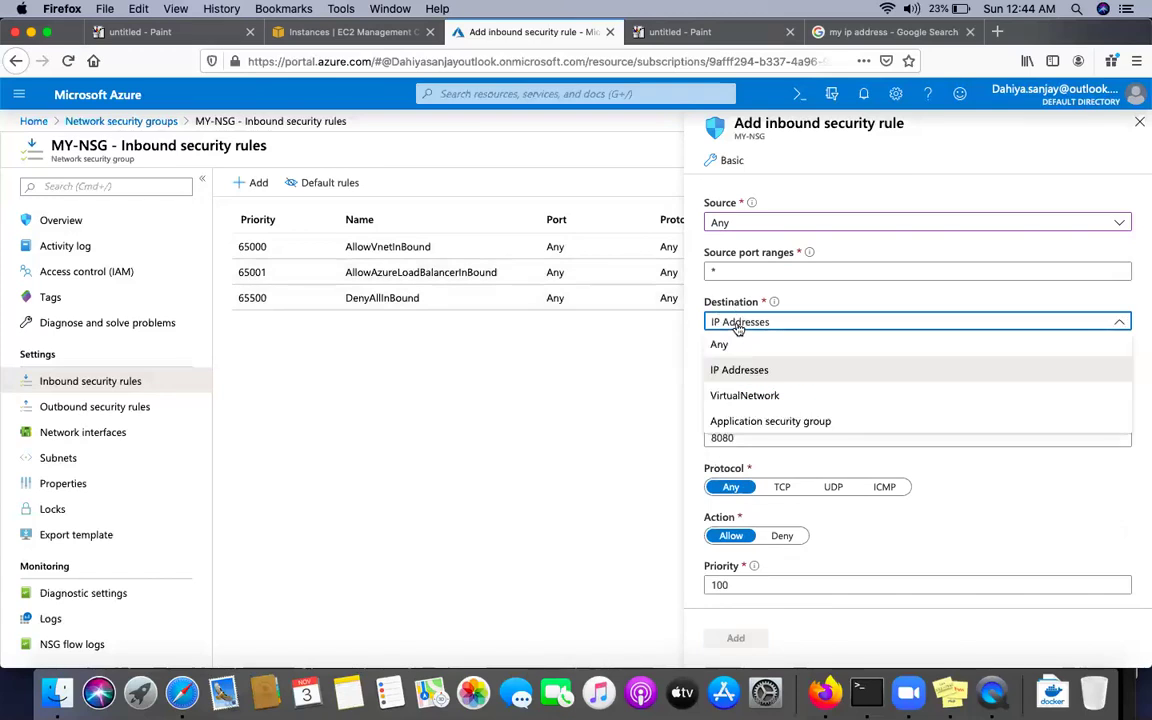
{"action": "left_click", "coordinate": [768, 397]}
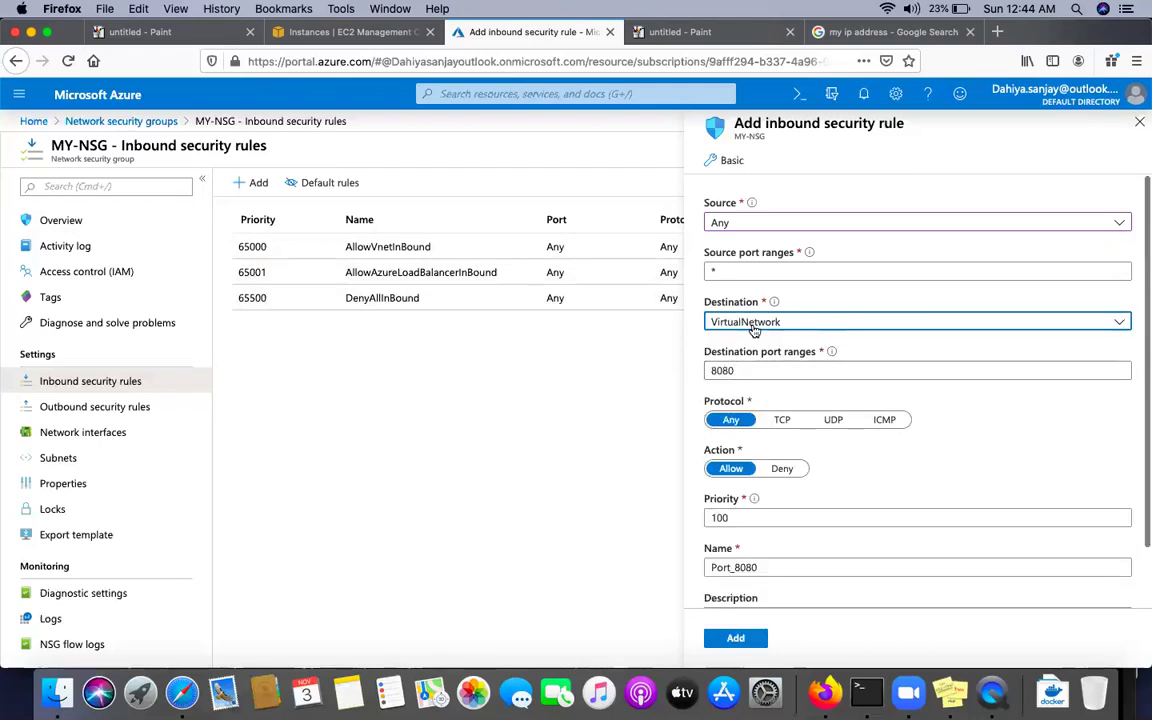
{"action": "left_click", "coordinate": [754, 326]}
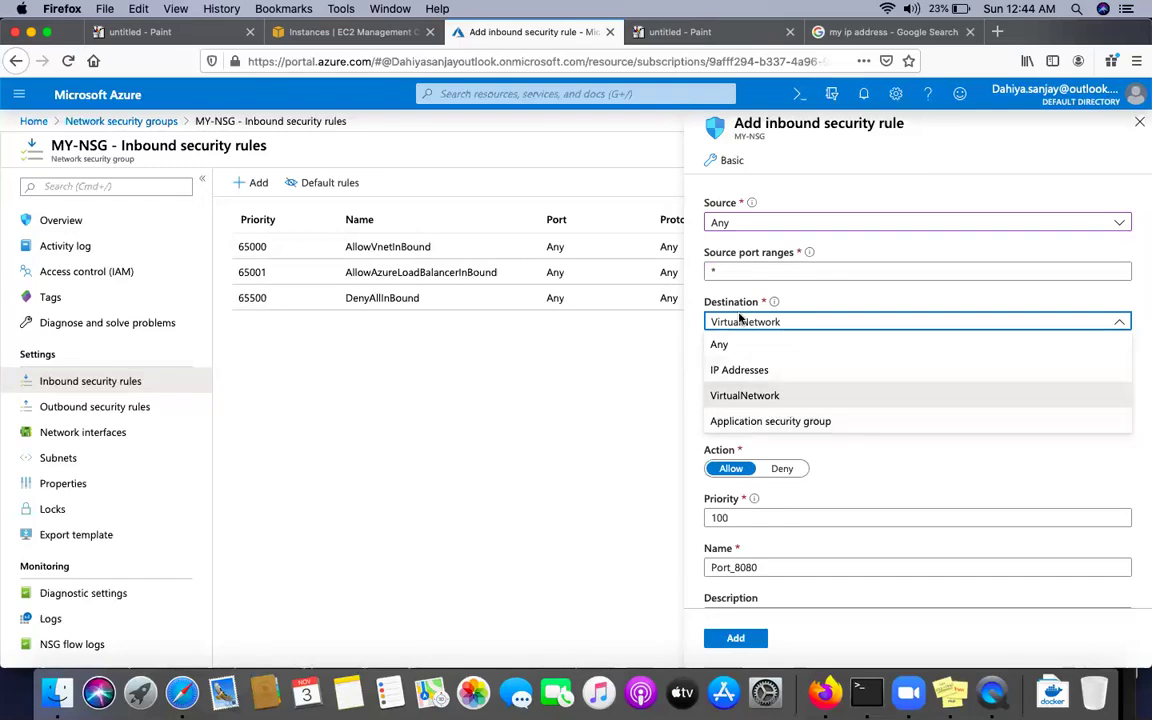
{"action": "left_click", "coordinate": [731, 347]}
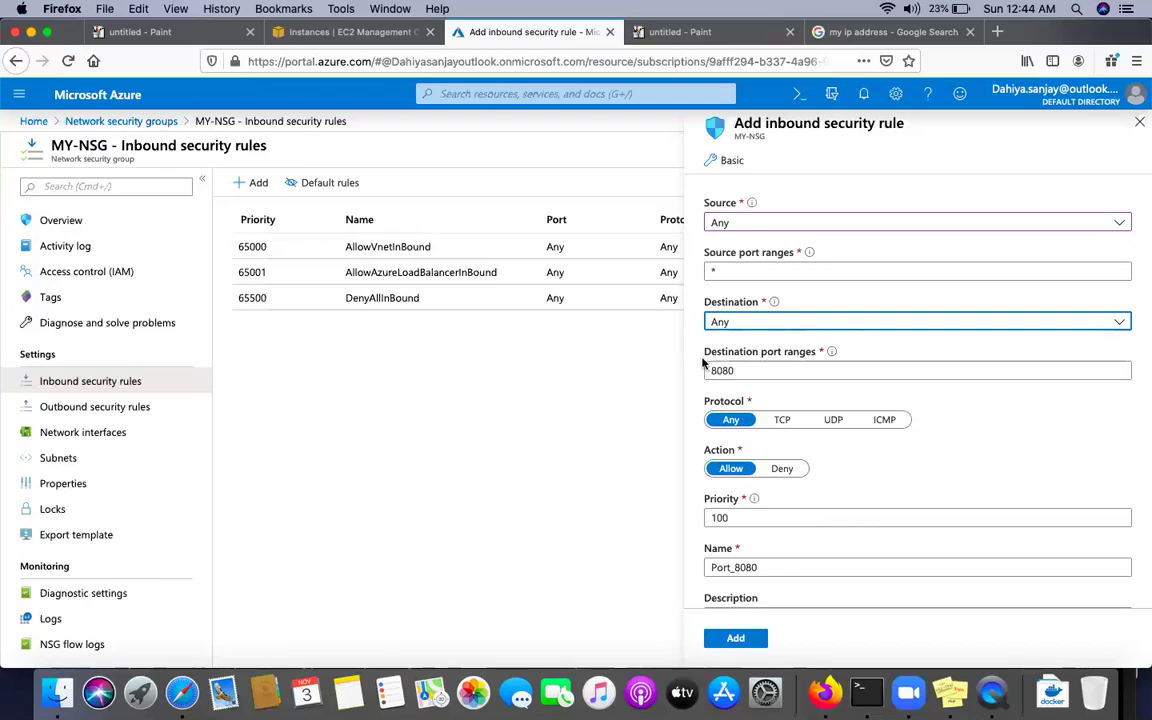
{"action": "left_click", "coordinate": [777, 355]}
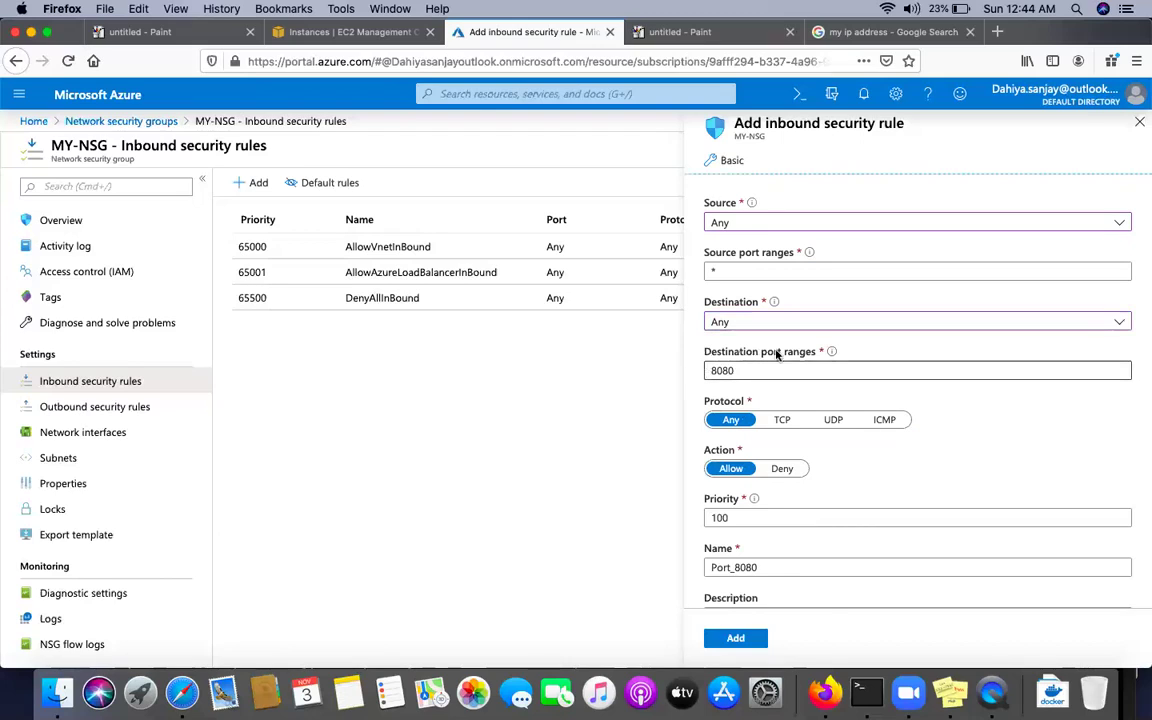
Set destination port 22, priority 300, name ssh-allow, and add the rule
{"action": "left_click", "coordinate": [748, 371]}
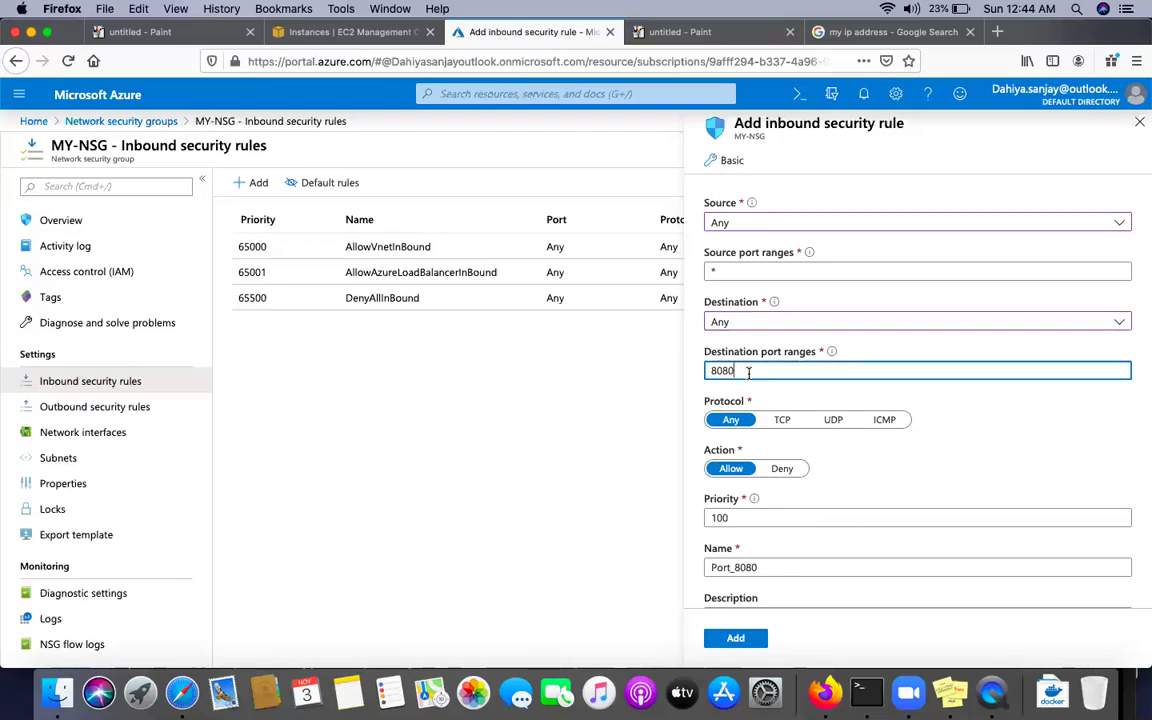
{"action": "key", "text": "BackSpace"}
{"action": "key", "text": "BackSpace"}
{"action": "key", "text": "BackSpace"}
{"action": "key", "text": "BackSpace"}
{"action": "type", "text": "22"}
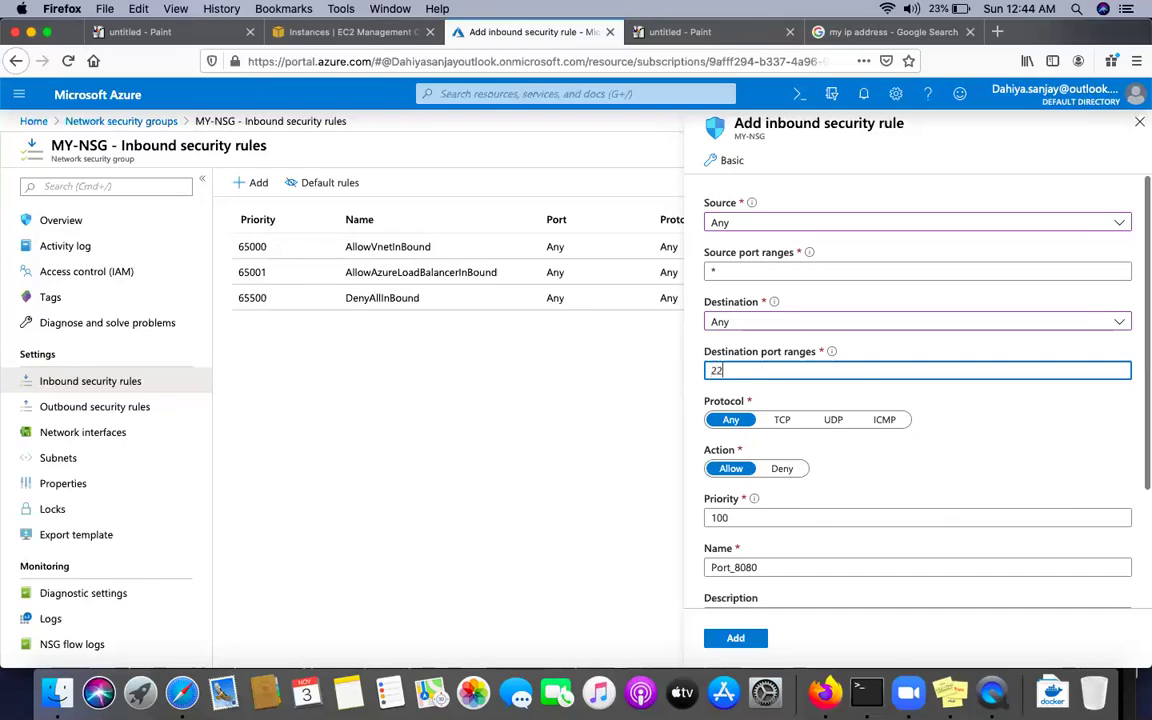
{"action": "left_click", "coordinate": [712, 420]}
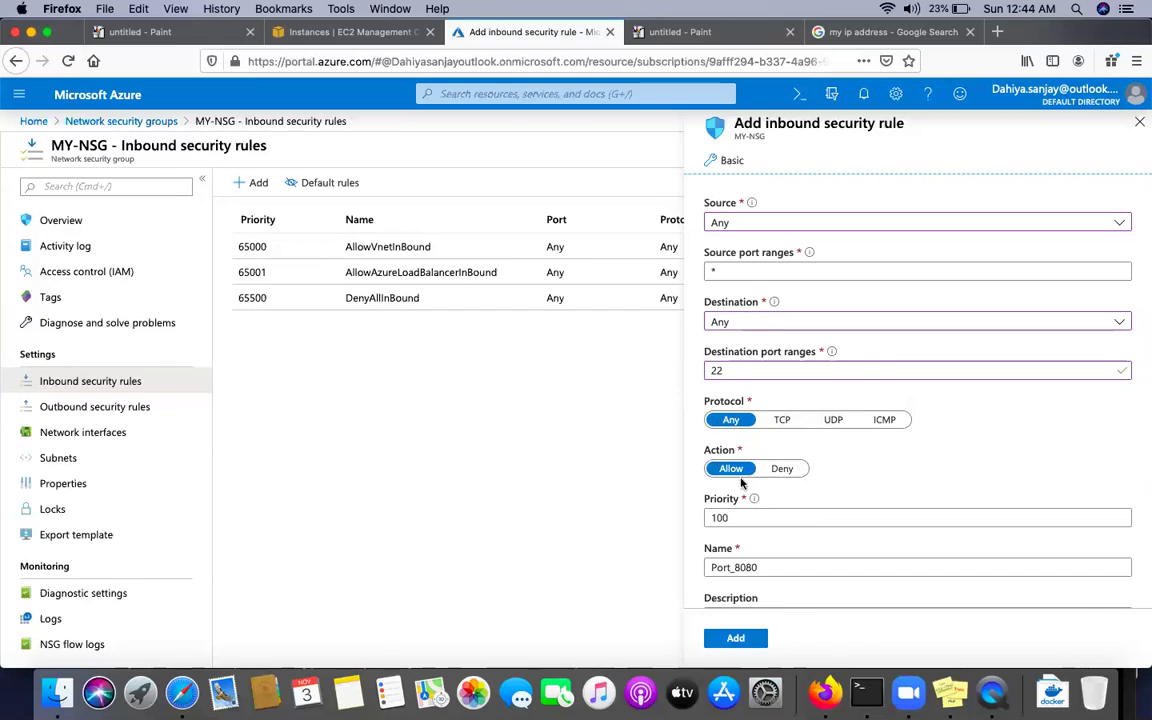
{"action": "scroll", "coordinate": [800, 497], "scroll_direction": "down", "scroll_amount": 3}
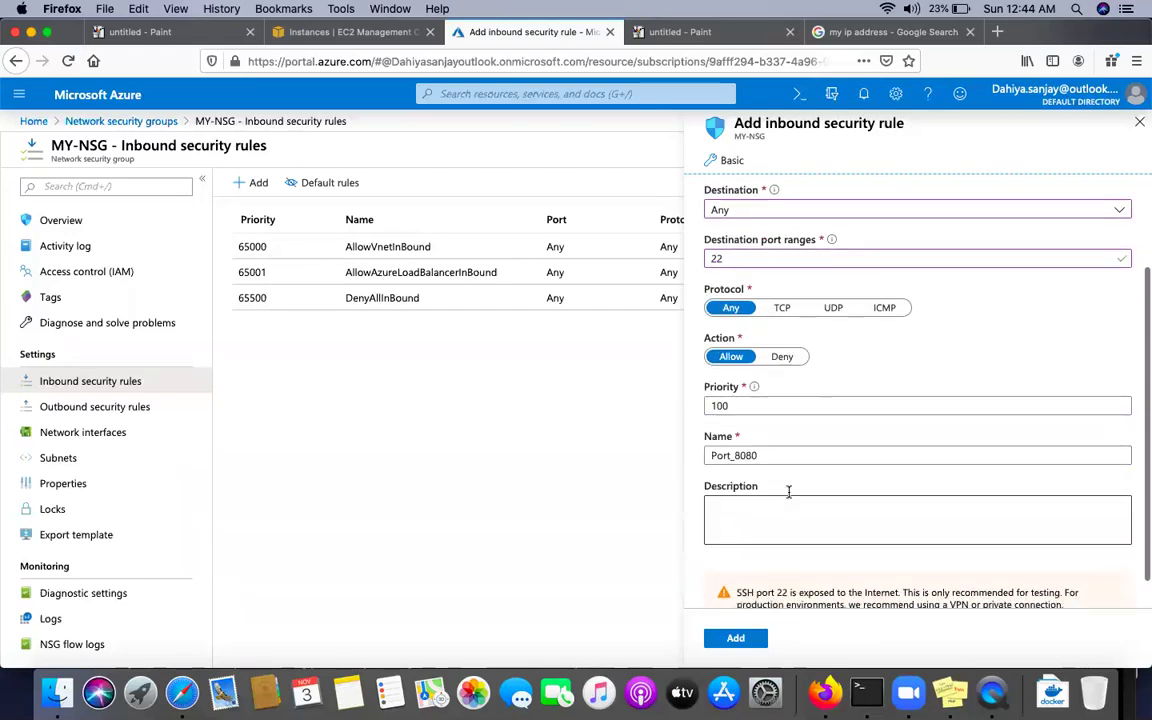
{"action": "left_click", "coordinate": [738, 405]}
{"action": "key", "text": "BackSpace"}
{"action": "key", "text": "BackSpace"}
{"action": "key", "text": "BackSpace"}
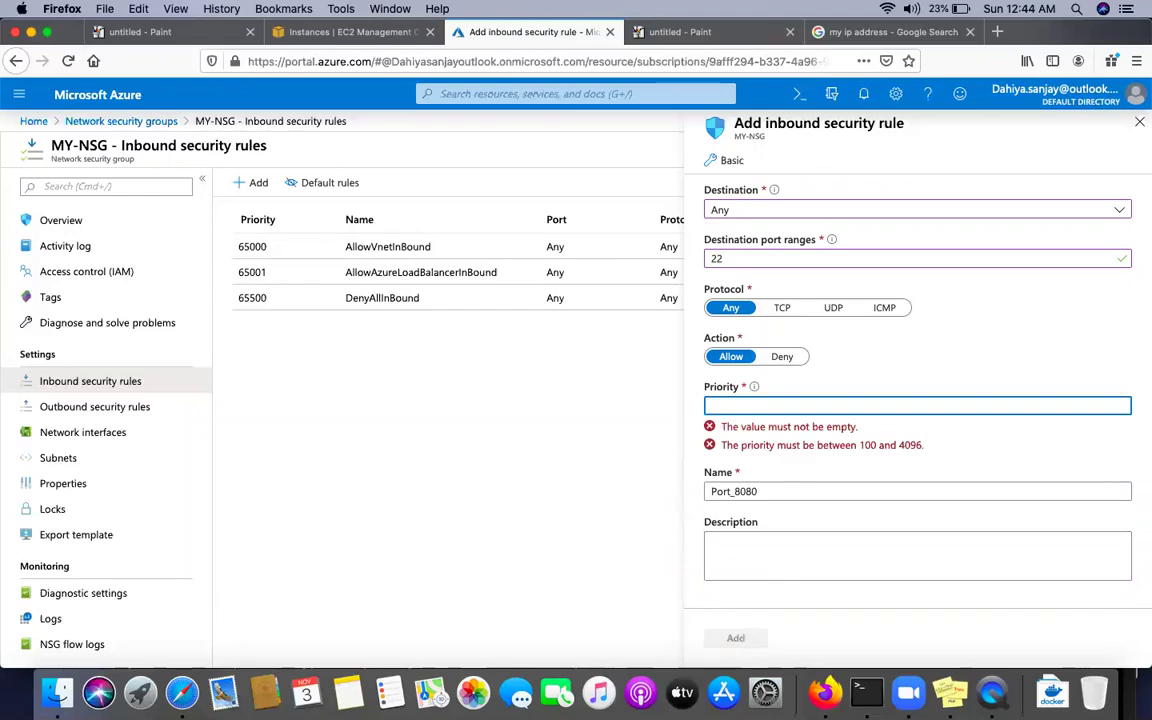
{"action": "type", "text": "300"}
{"action": "left_click", "coordinate": [768, 455]}
{"action": "key", "text": "BackSpace"}
{"action": "key", "text": "BackSpace"}
{"action": "key", "text": "BackSpace"}
{"action": "key", "text": "BackSpace"}
{"action": "key", "text": "BackSpace"}
{"action": "key", "text": "BackSpace"}
{"action": "key", "text": "BackSpace"}
{"action": "key", "text": "BackSpace"}
{"action": "key", "text": "BackSpace"}
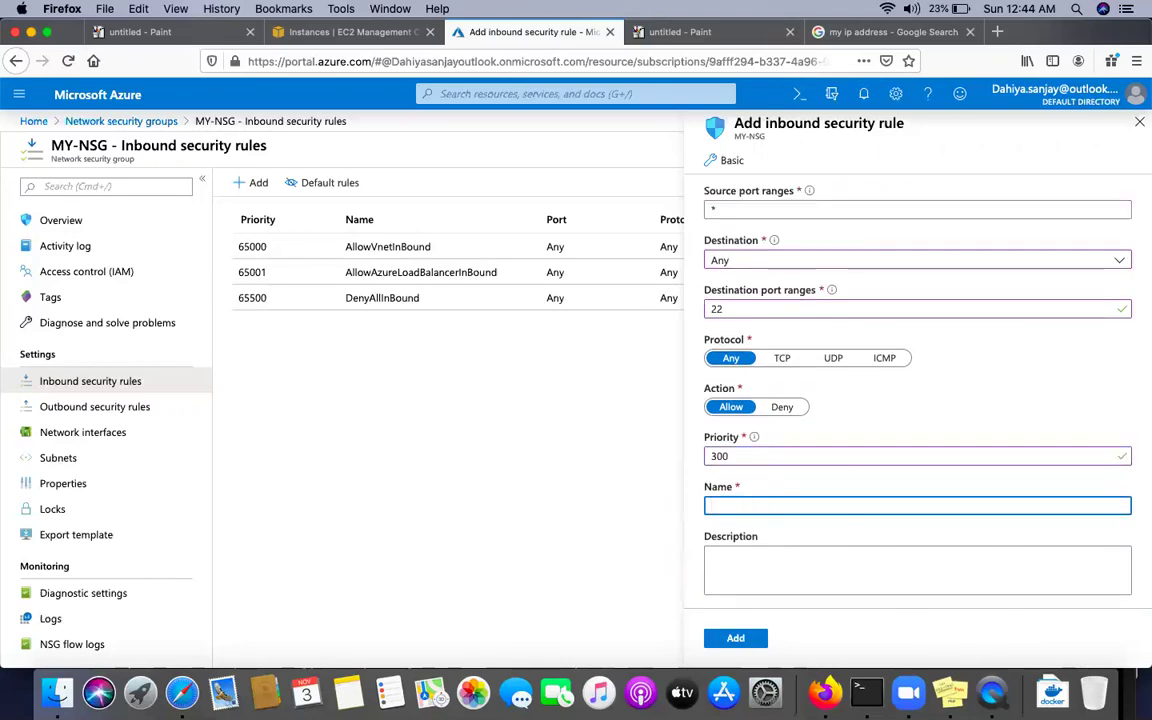
{"action": "type", "text": "ssh-allow"}
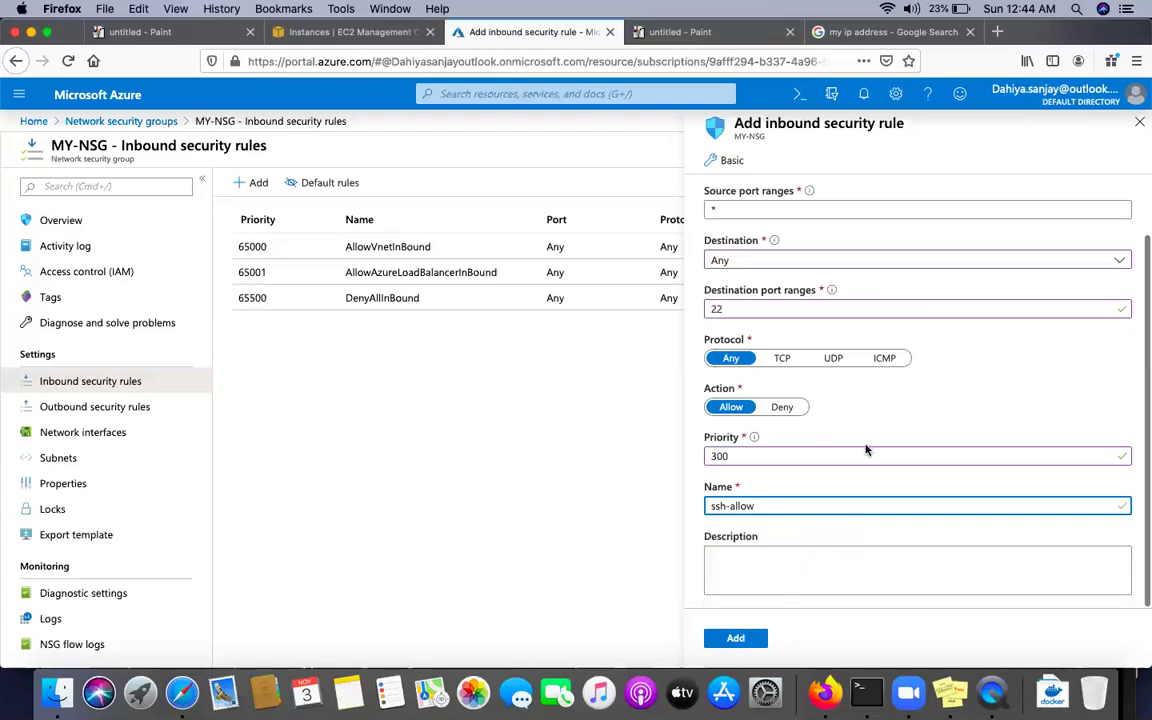
{"action": "left_click", "coordinate": [728, 645]}
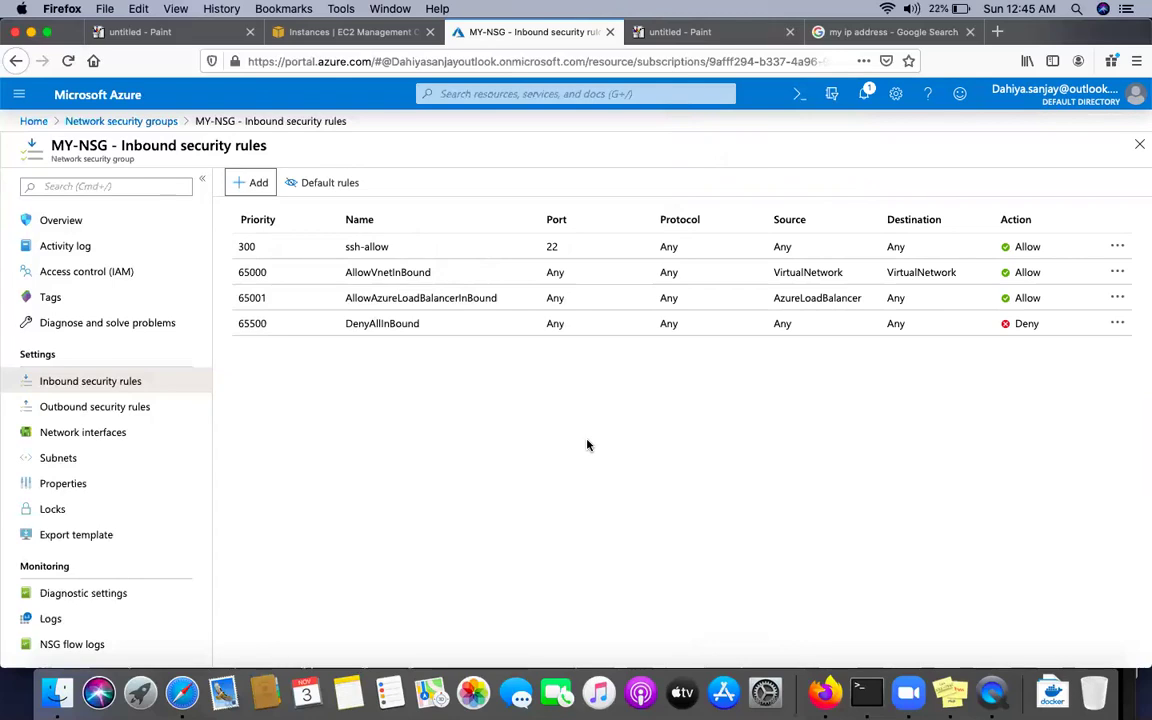
{"action": "left_click", "coordinate": [866, 692]}
Rerun the ssh command, accept the VM's host key with 'yes', and enter the password
{"action": "key", "text": "Up"}
{"action": "key", "text": "Return"}
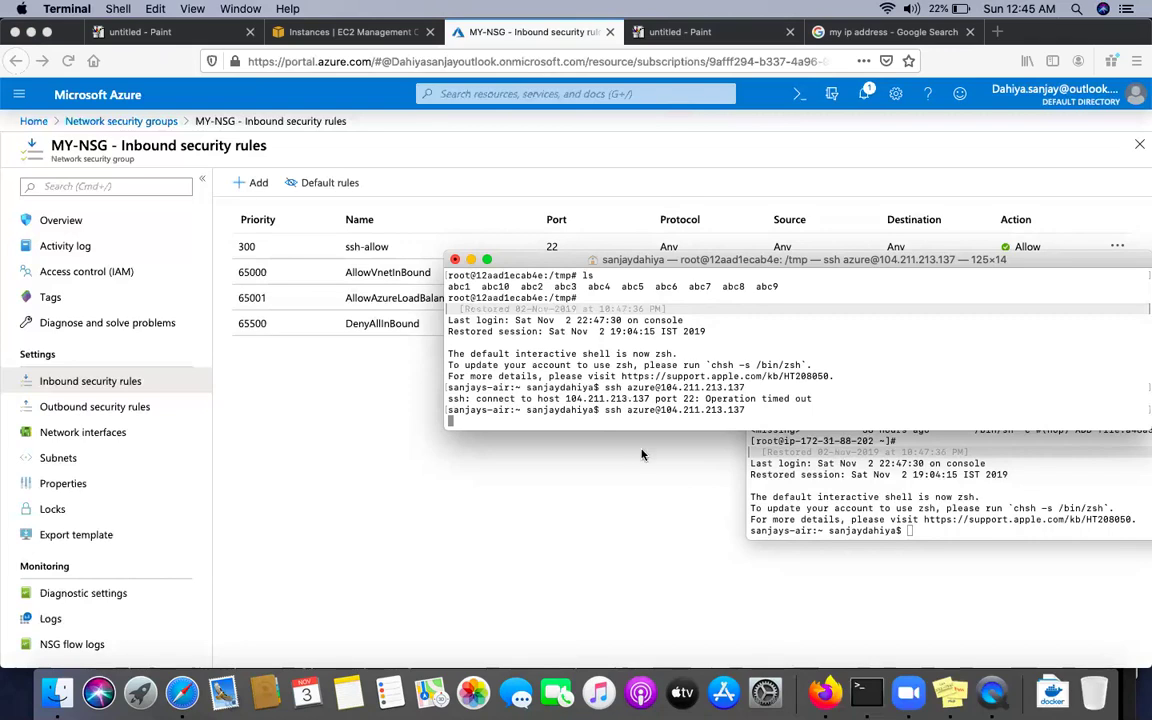
{"action": "left_click_drag", "start_coordinate": [749, 263], "coordinate": [647, 351]}
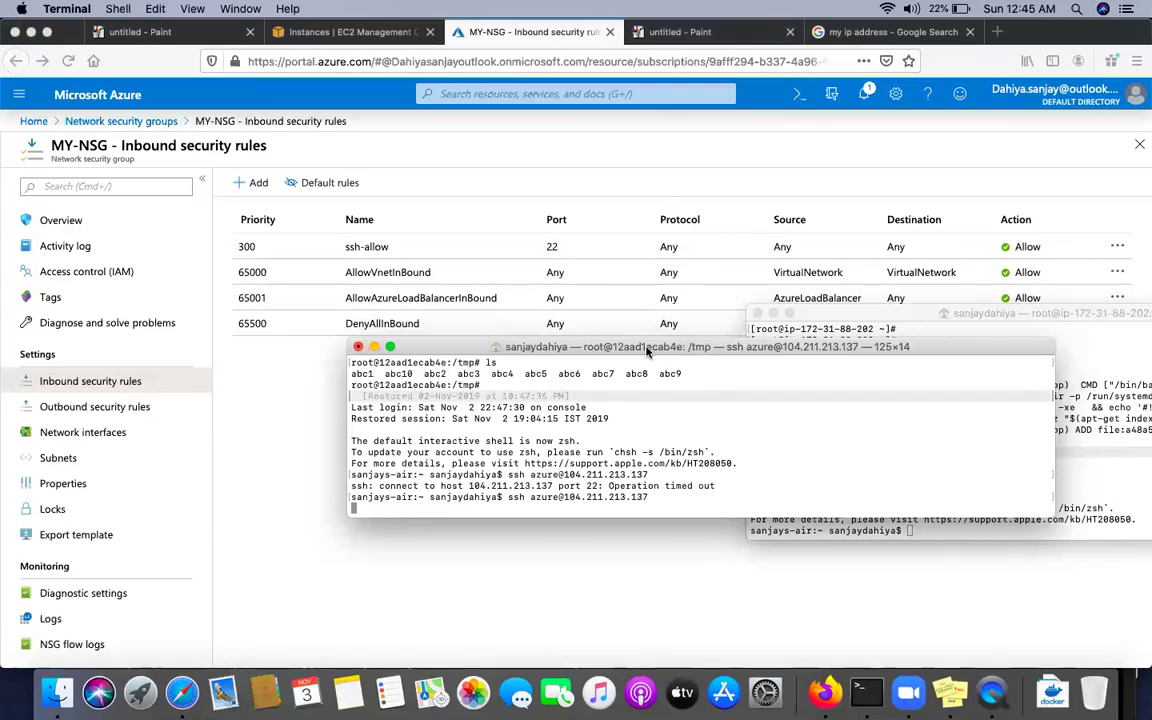
{"action": "left_click_drag", "start_coordinate": [647, 351], "coordinate": [607, 418]}
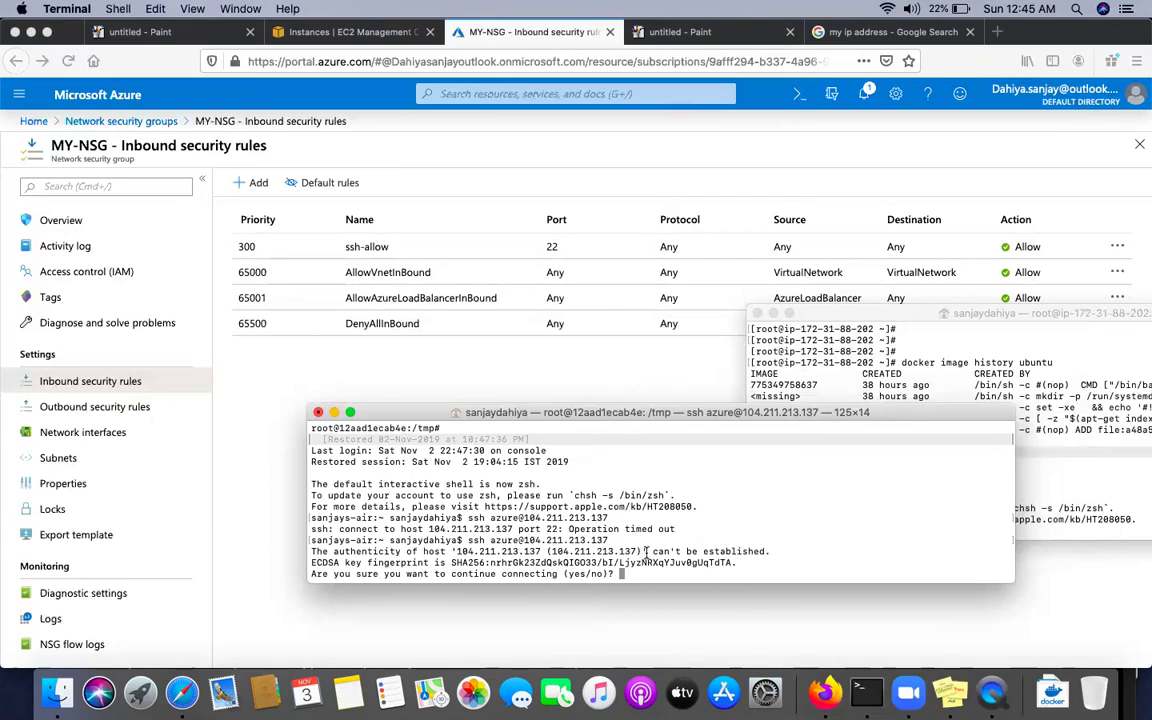
{"action": "type", "text": "yes"}
{"action": "key", "text": "Return"}
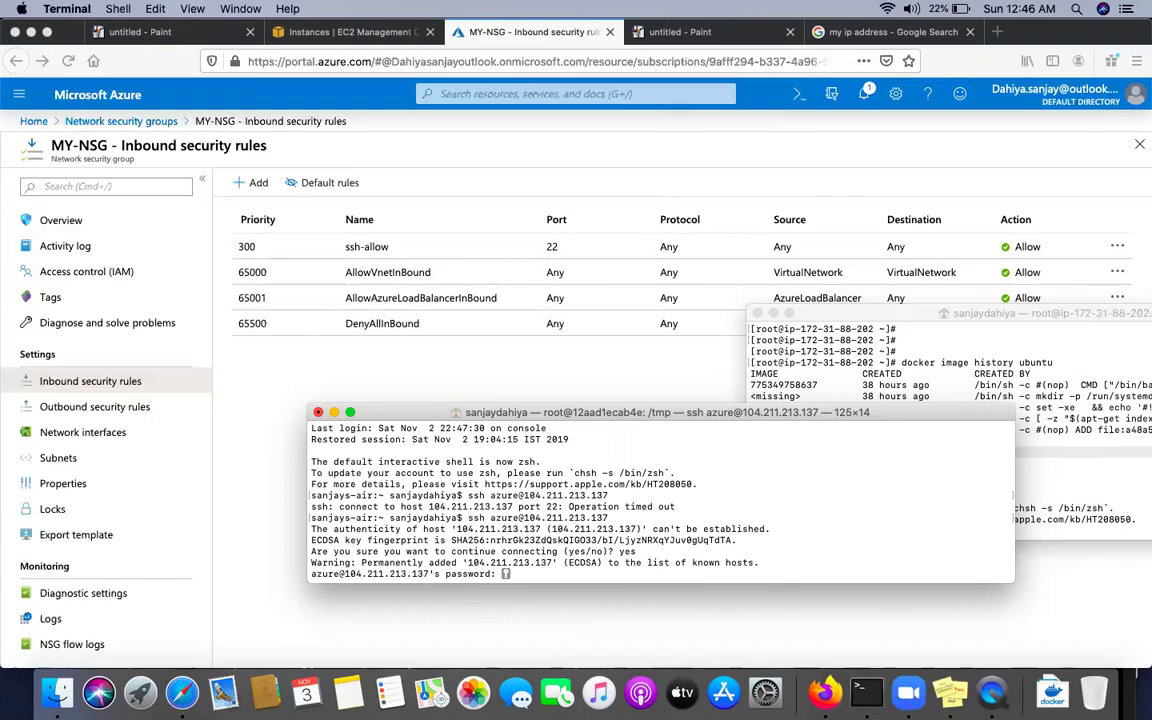
{"action": "key", "text": "Return"}
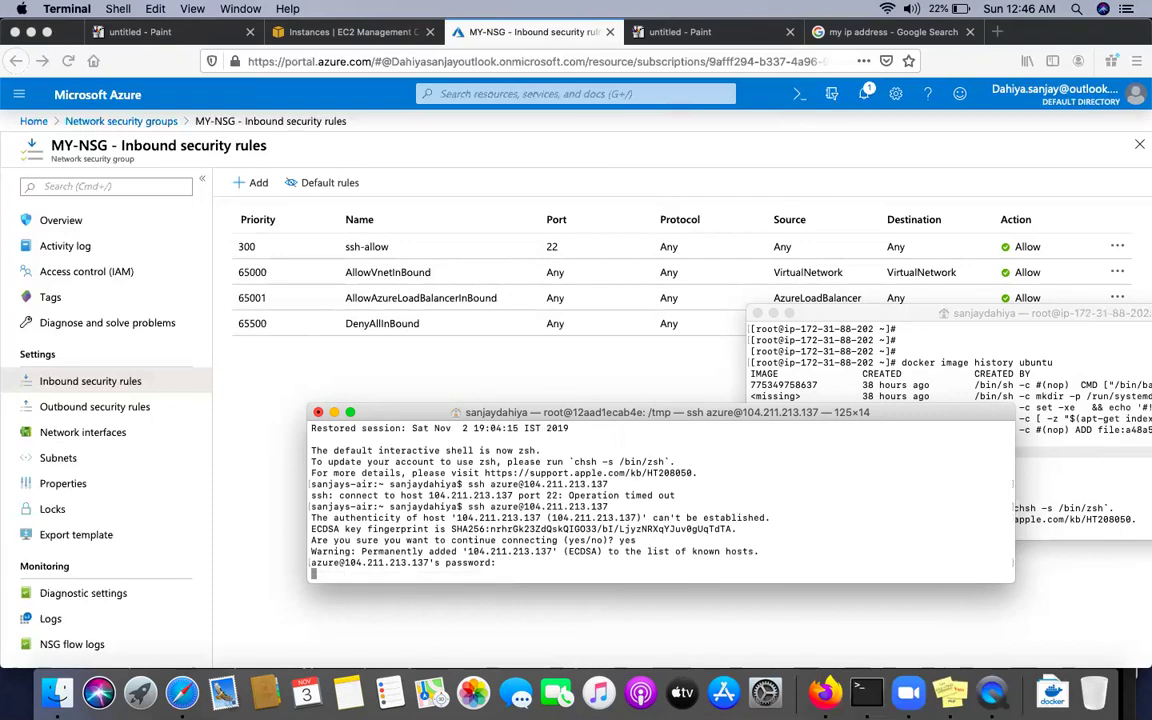
Switch to root with sudo su and install apache2 via apt-get
{"action": "key", "text": "Return"}
{"action": "key", "text": "Return"}
{"action": "key", "text": "Return"}
{"action": "key", "text": "Return"}
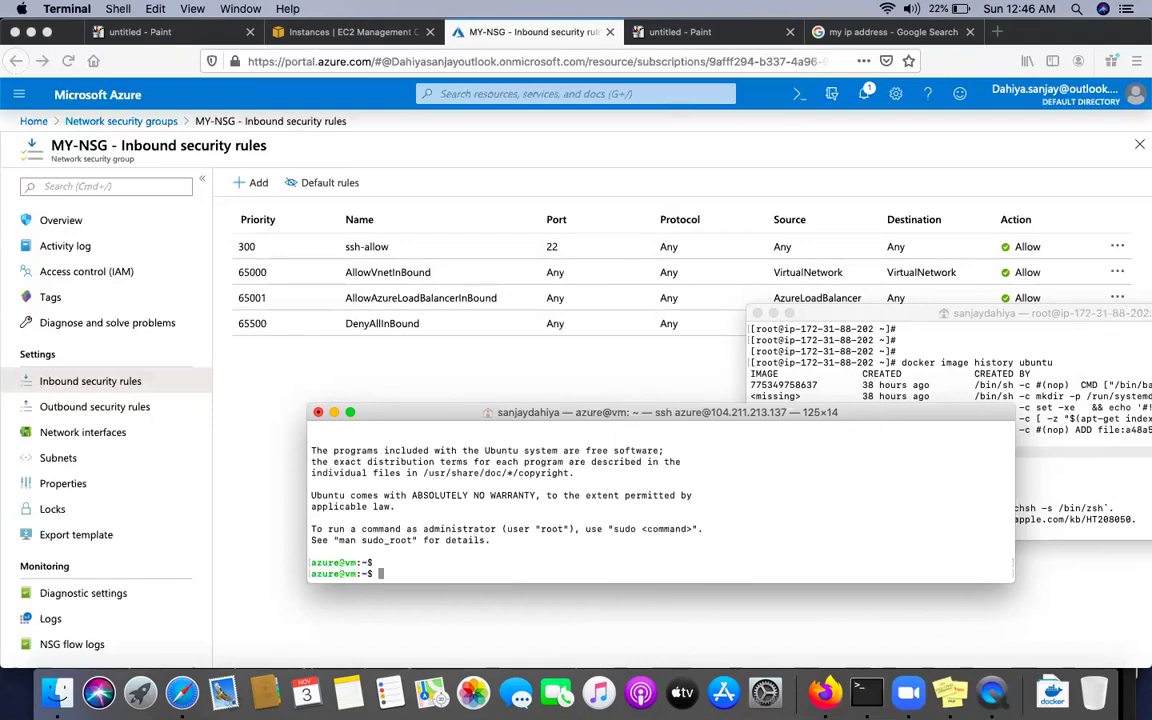
{"action": "type", "text": "sudo su"}
{"action": "key", "text": "Return"}
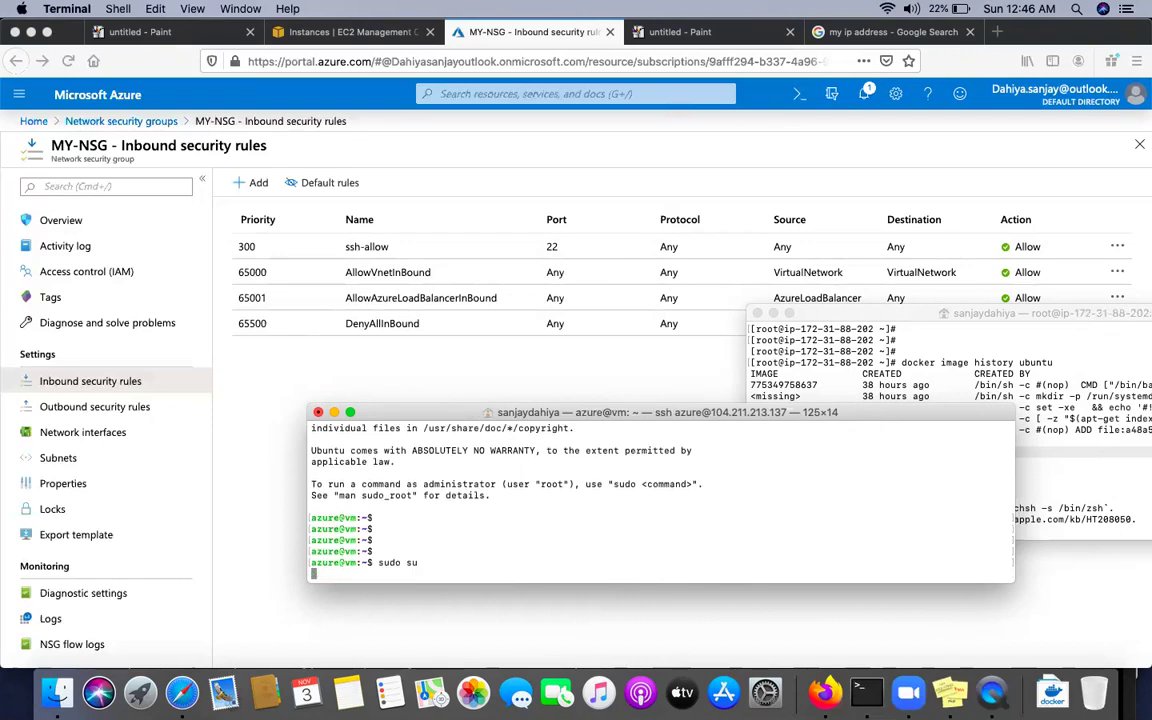
{"action": "key", "text": "Return"}
{"action": "type", "text": "cd"}
{"action": "key", "text": "Return"}
{"action": "key", "text": "Return"}
{"action": "key", "text": "Return"}
{"action": "type", "text": "~"}
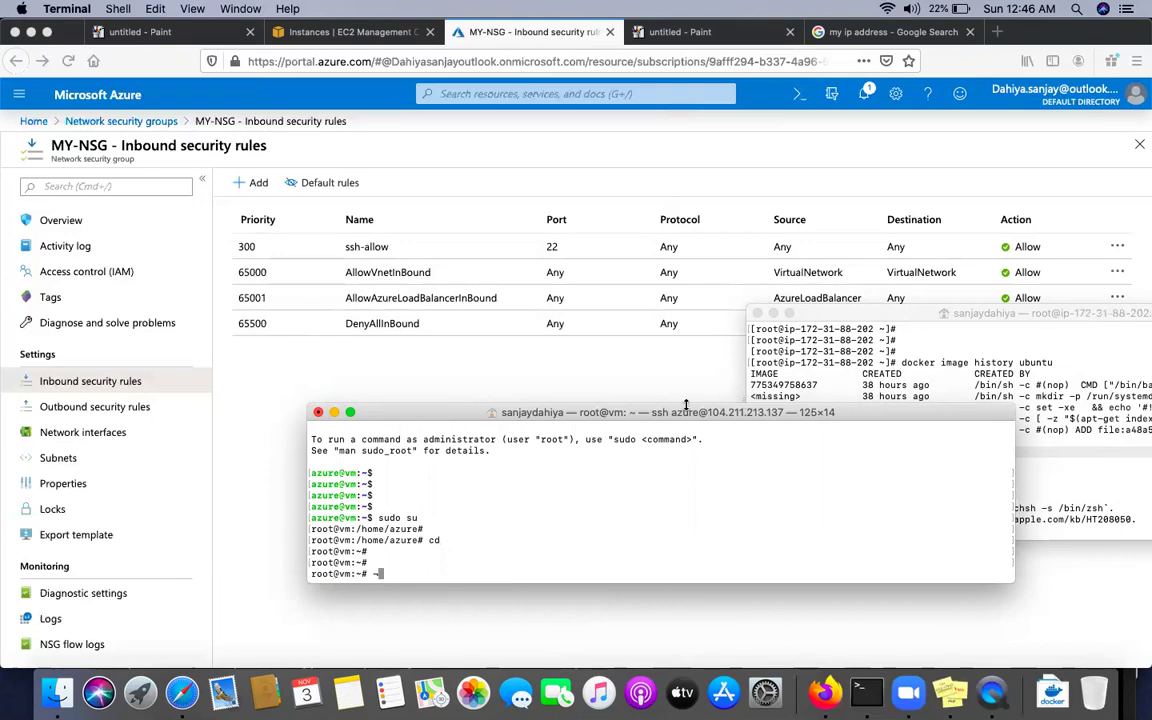
{"action": "left_click_drag", "start_coordinate": [686, 405], "coordinate": [686, 259]}
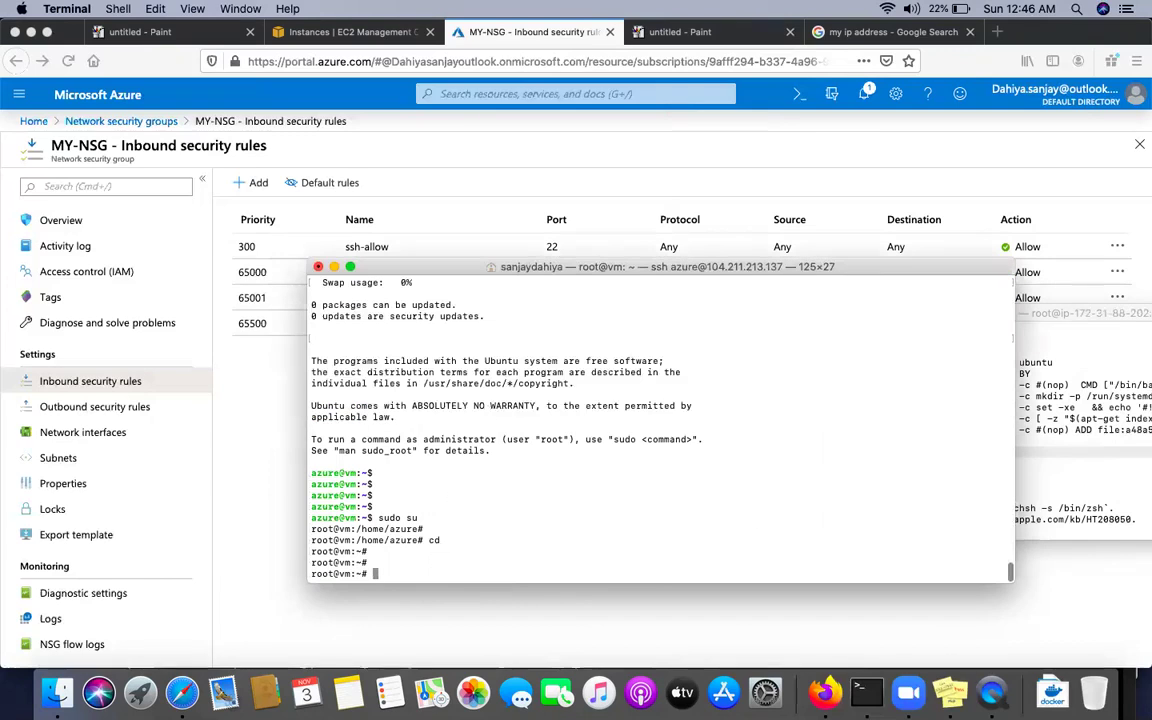
{"action": "key", "text": "ctrl+l"}
{"action": "key", "text": "Return"}
{"action": "key", "text": "Return"}
{"action": "key", "text": "Return"}
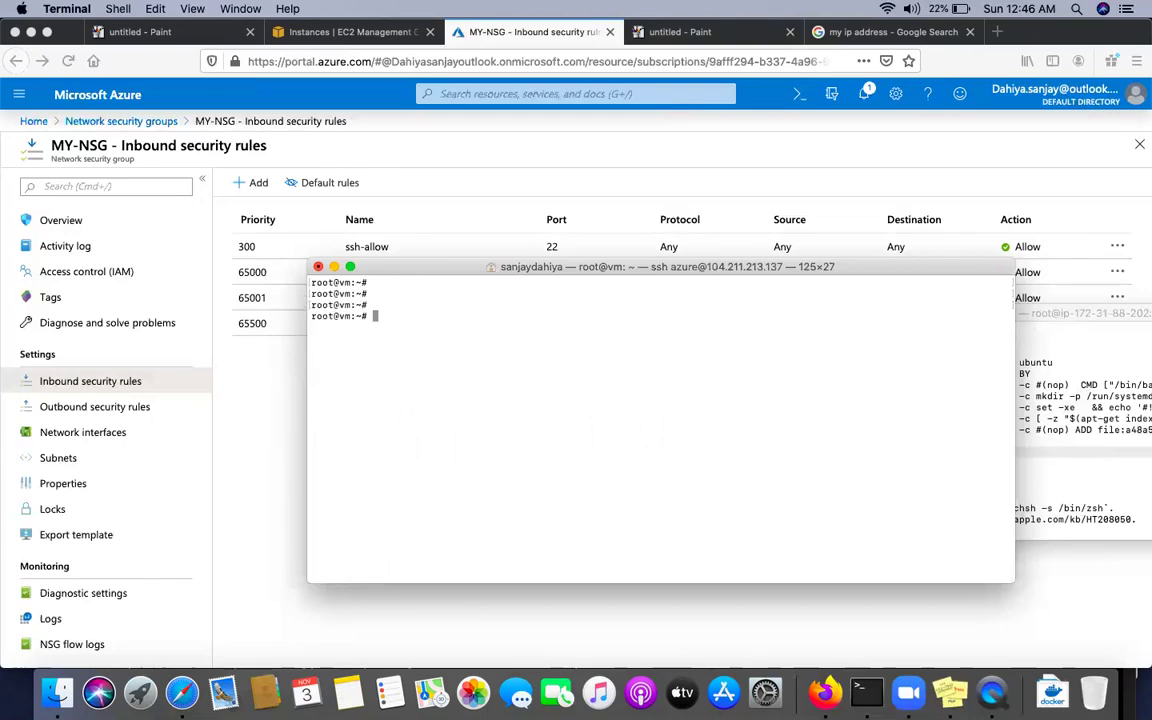
{"action": "type", "text": "apt-get install apache"}
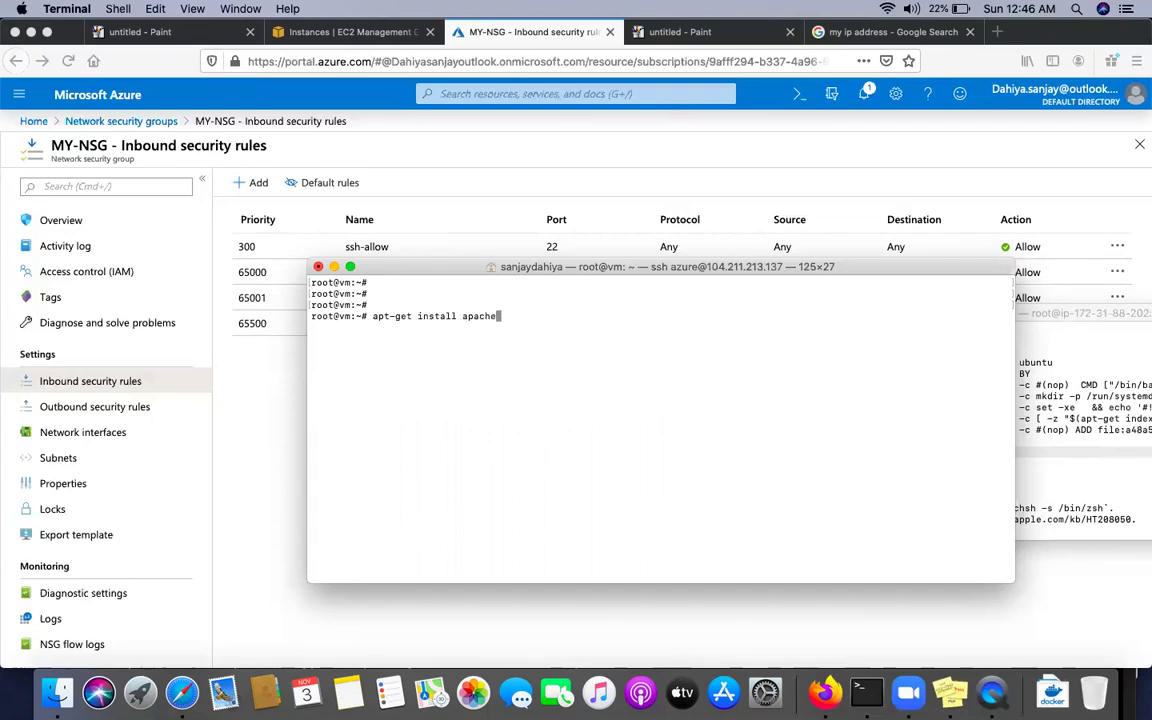
{"action": "type", "text": "2"}
{"action": "key", "text": "Return"}
{"action": "type", "text": "y"}
{"action": "key", "text": "Return"}
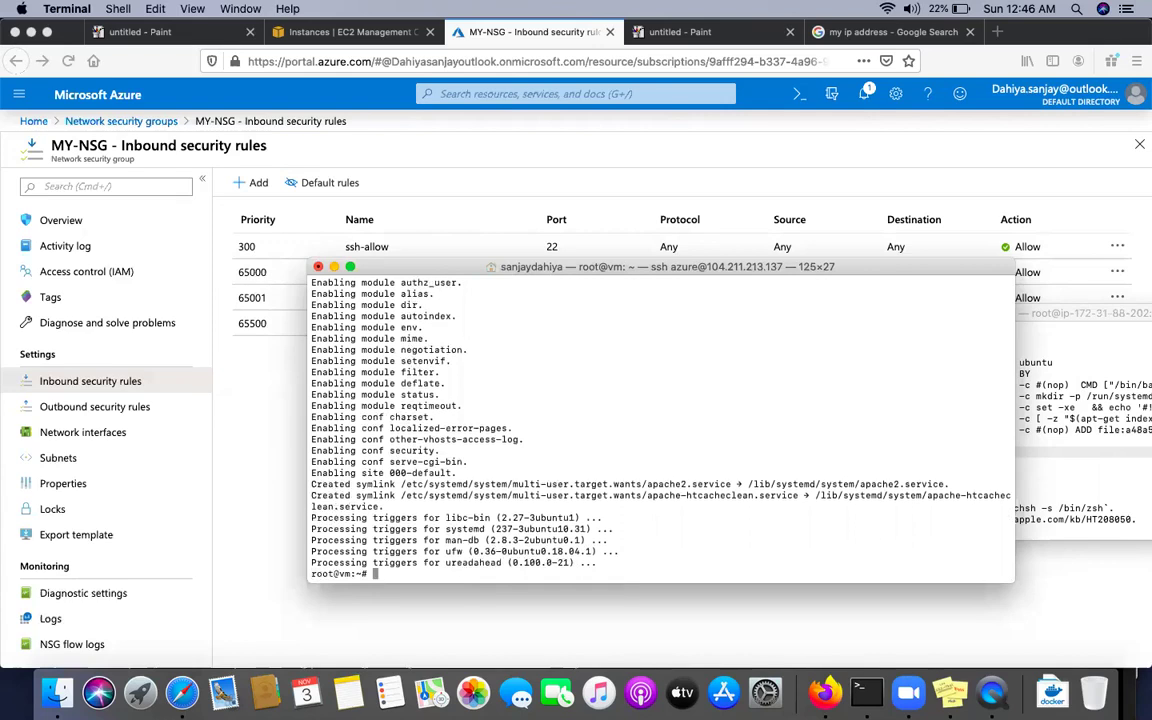
Write 'Welcome To Azure NSG' into /var/www/html/index.html and start apache2
{"action": "type", "text": "cd /var/www/html/"}
{"action": "key", "text": "Return"}
{"action": "key", "text": "Return"}
{"action": "key", "text": "Return"}
{"action": "type", "text": "echo "}
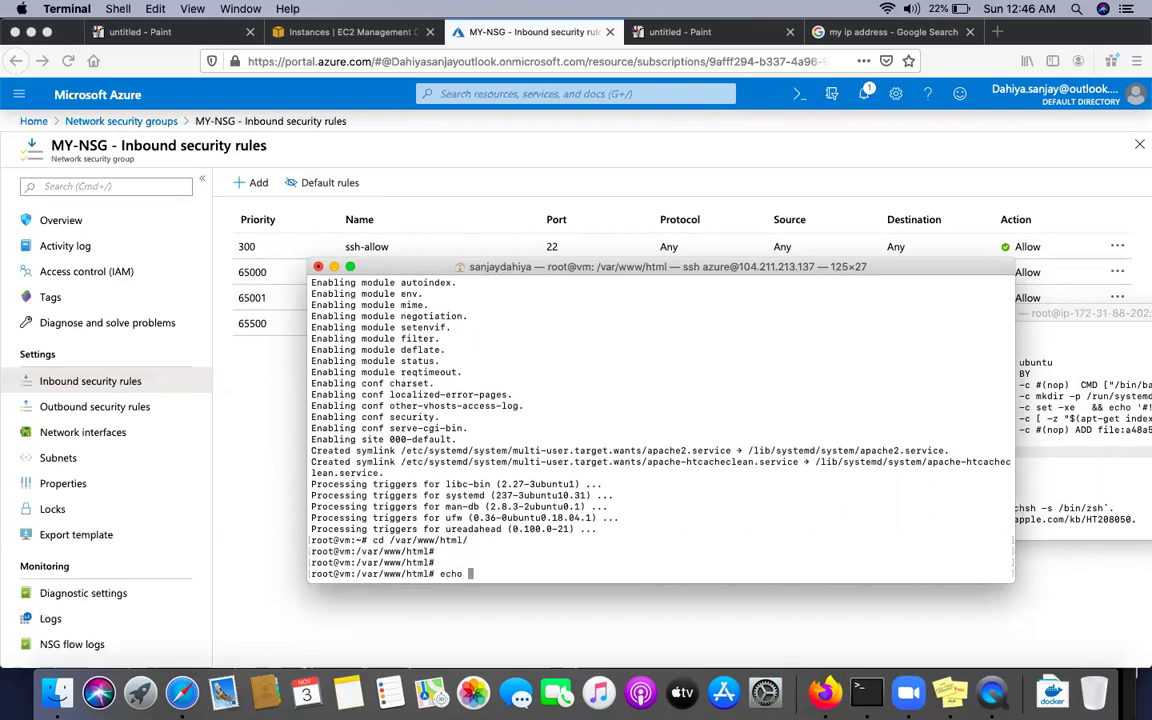
{"action": "type", "text": "\"Welc"}
{"action": "key", "text": "BackSpace"}
{"action": "key", "text": "BackSpace"}
{"action": "key", "text": "BackSpace"}
{"action": "type", "text": "elcome To "}
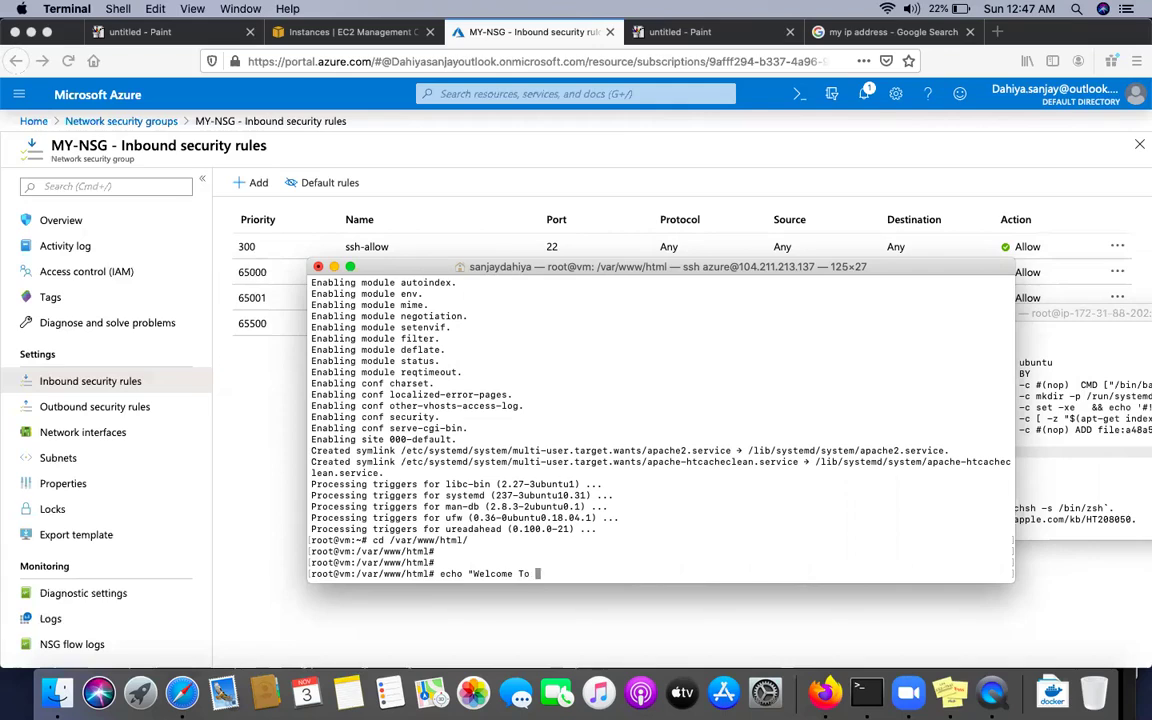
{"action": "type", "text": "Azure NSG\" > index.html"}
{"action": "key", "text": "Return"}
{"action": "key", "text": "Return"}
{"action": "key", "text": "Return"}
{"action": "key", "text": "Return"}
{"action": "type", "text": "se"}
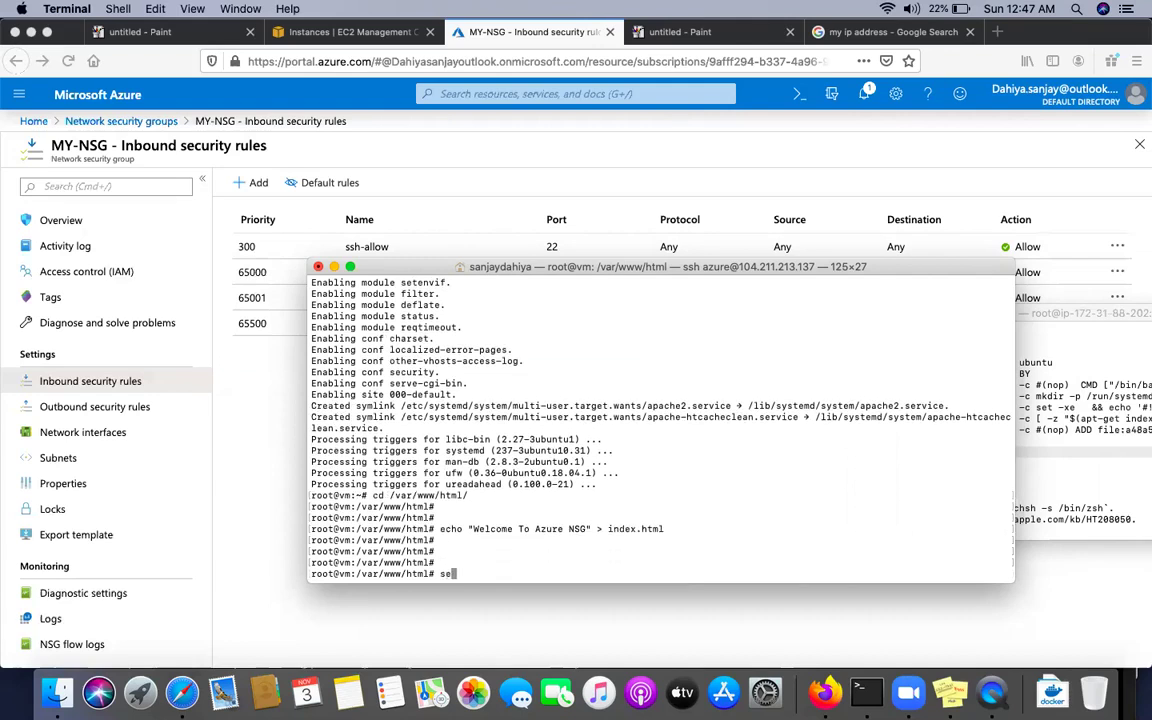
{"action": "type", "text": "rvice apache2 start"}
{"action": "key", "text": "Return"}
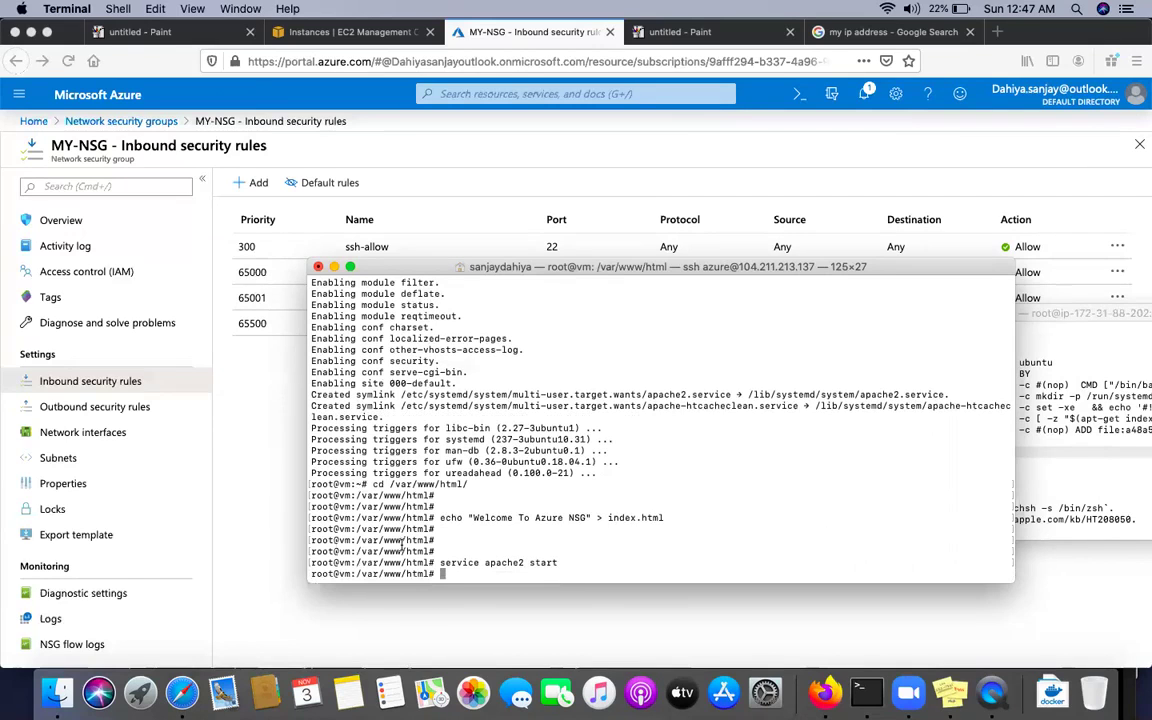
{"action": "left_click", "coordinate": [427, 617]}
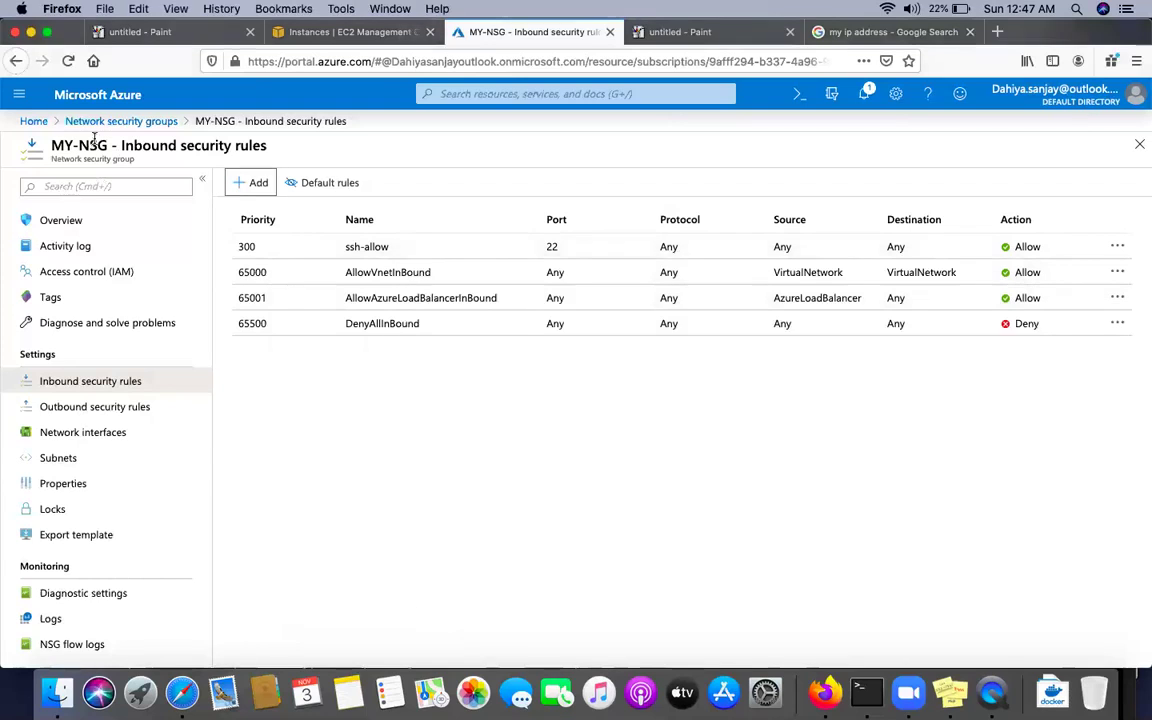
Copy the vm's public IP 104.211.213.137 and load it in a new browser tab
{"action": "left_click", "coordinate": [22, 96]}
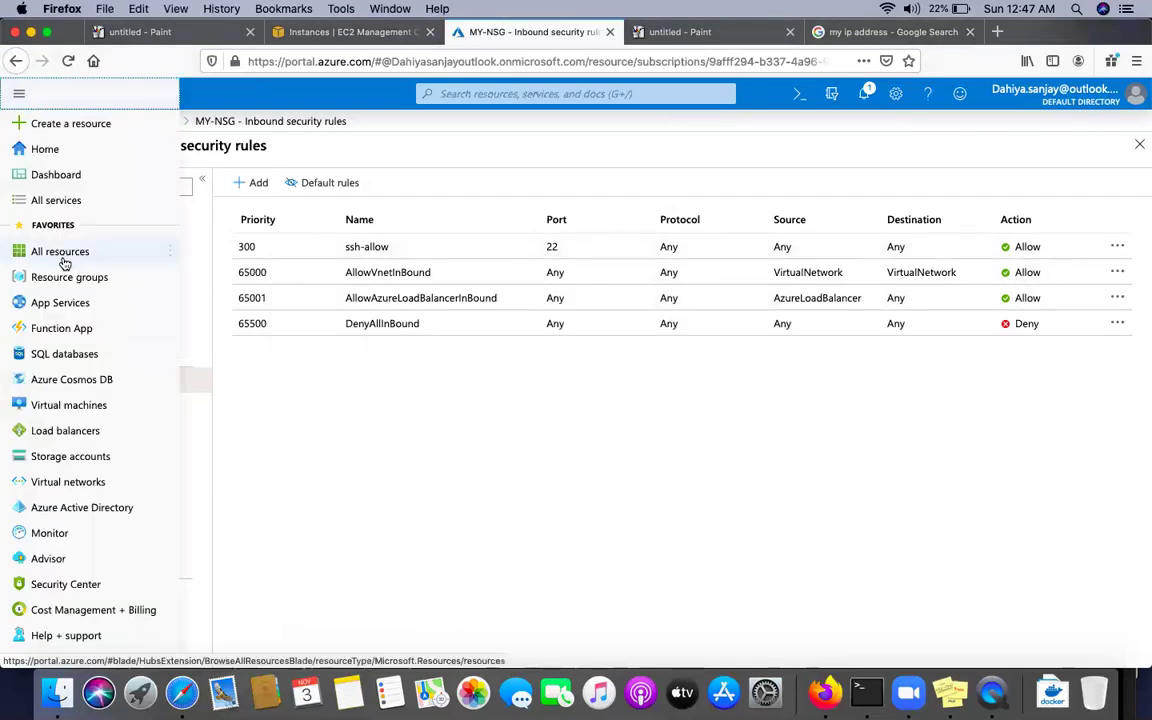
{"action": "left_click", "coordinate": [55, 405]}
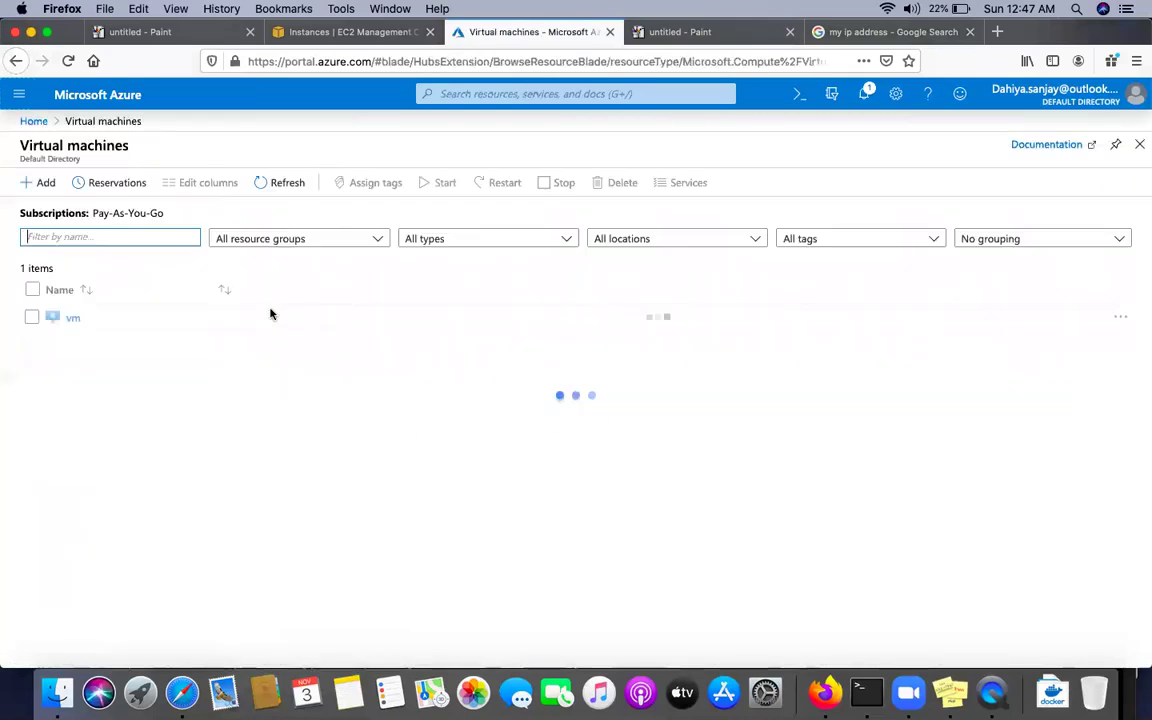
{"action": "left_click", "coordinate": [70, 318]}
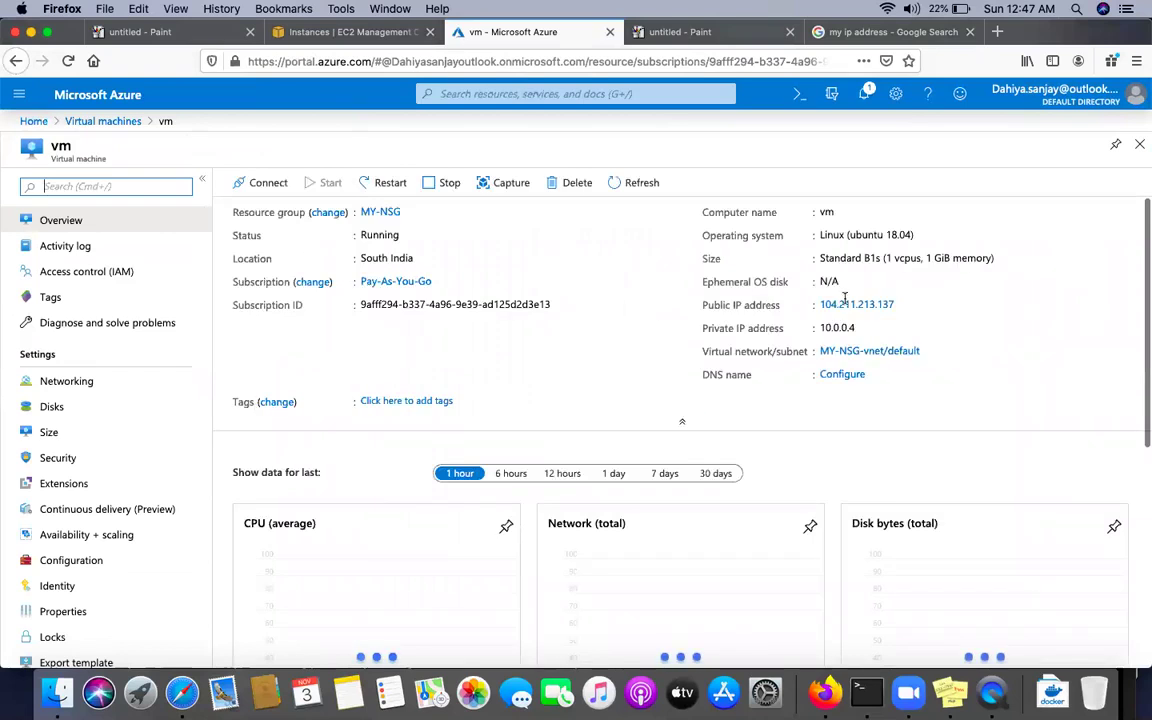
{"action": "left_click", "coordinate": [903, 305]}
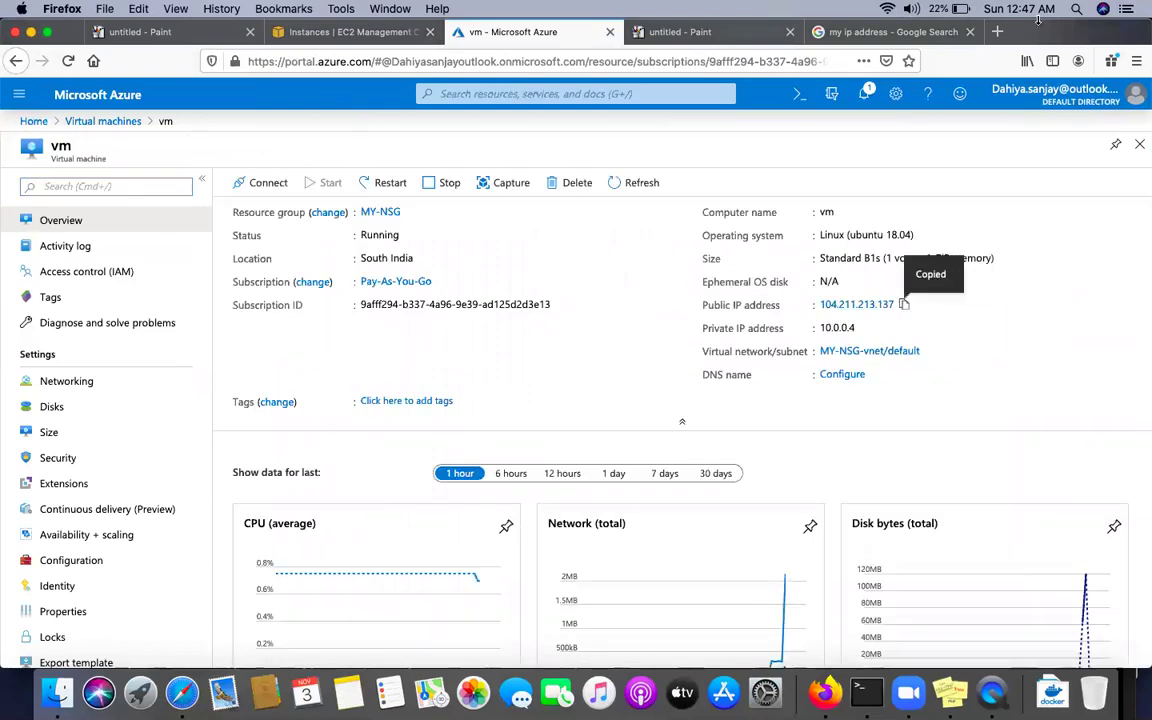
{"action": "left_click", "coordinate": [1000, 34]}
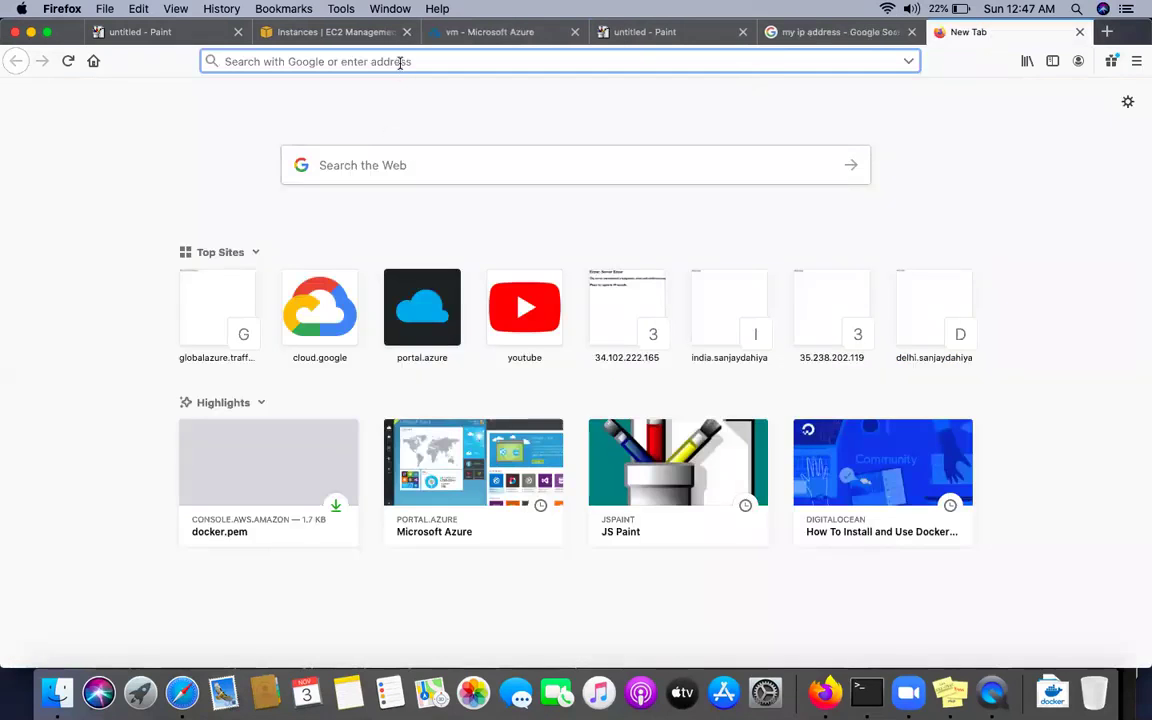
{"action": "key", "text": "super+v"}
{"action": "key", "text": "Return"}
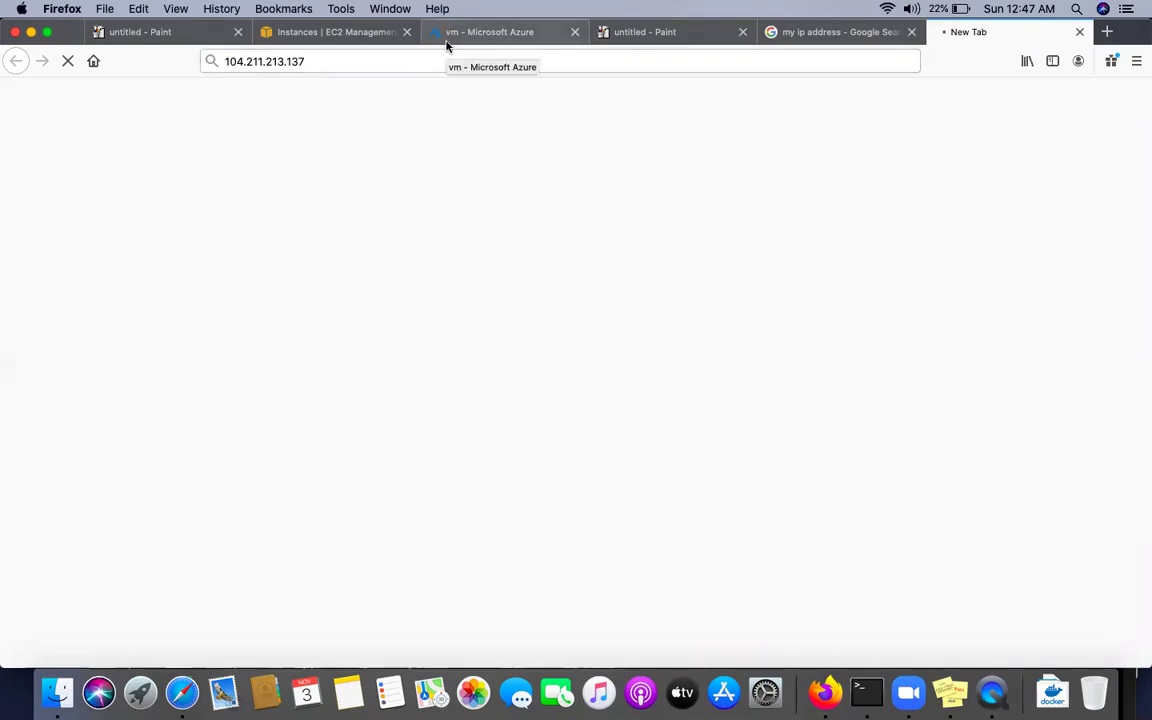
{"action": "left_click", "coordinate": [447, 46]}
{"action": "left_click", "coordinate": [461, 93]}
In MY-NSG, add inbound rule Port_8080 for destination port 80 at priority 310
{"action": "type", "text": "NSG"}
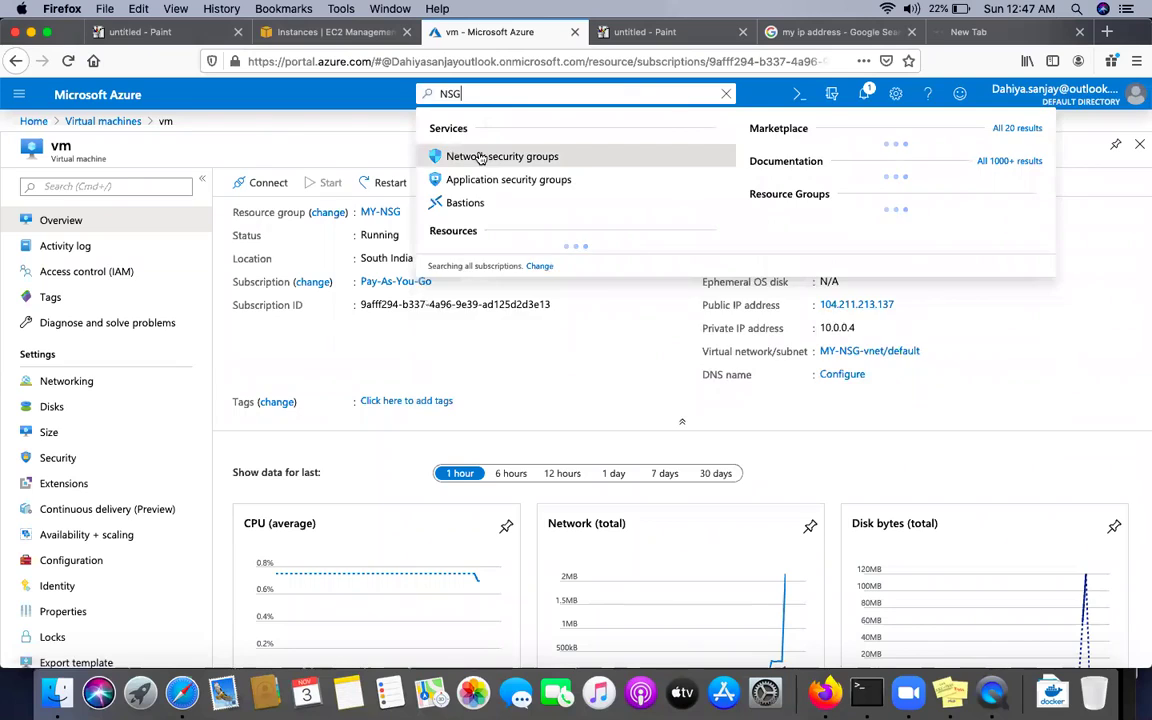
{"action": "left_click", "coordinate": [483, 155]}
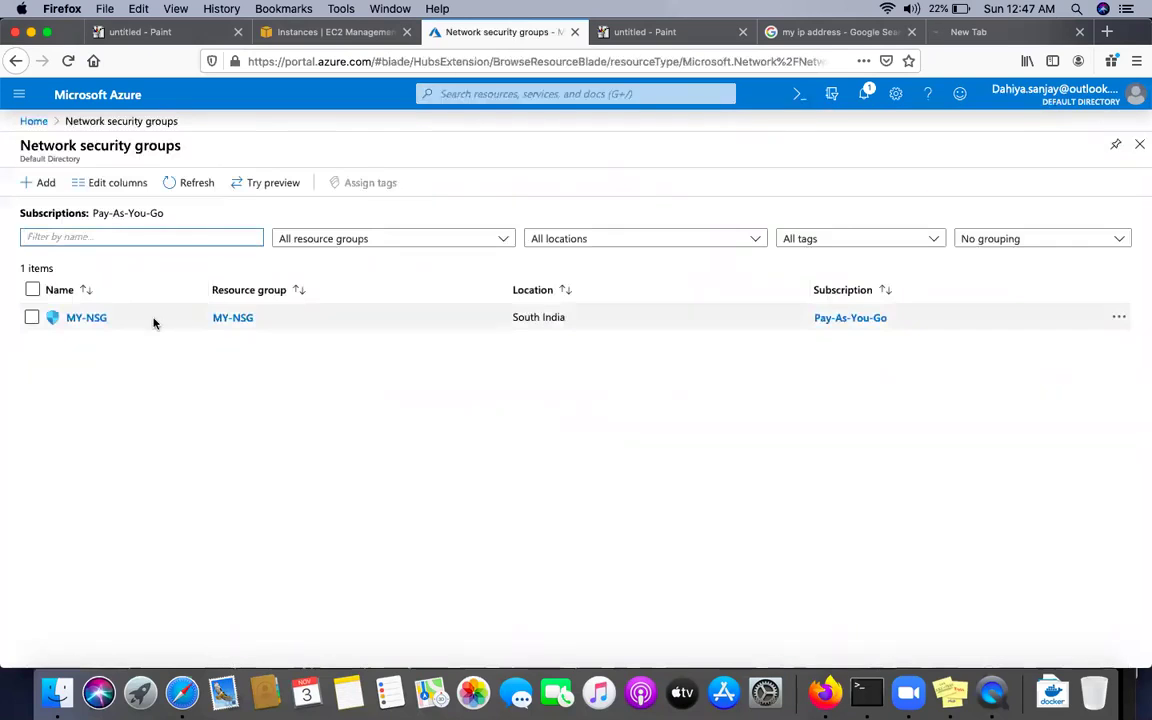
{"action": "left_click", "coordinate": [86, 318]}
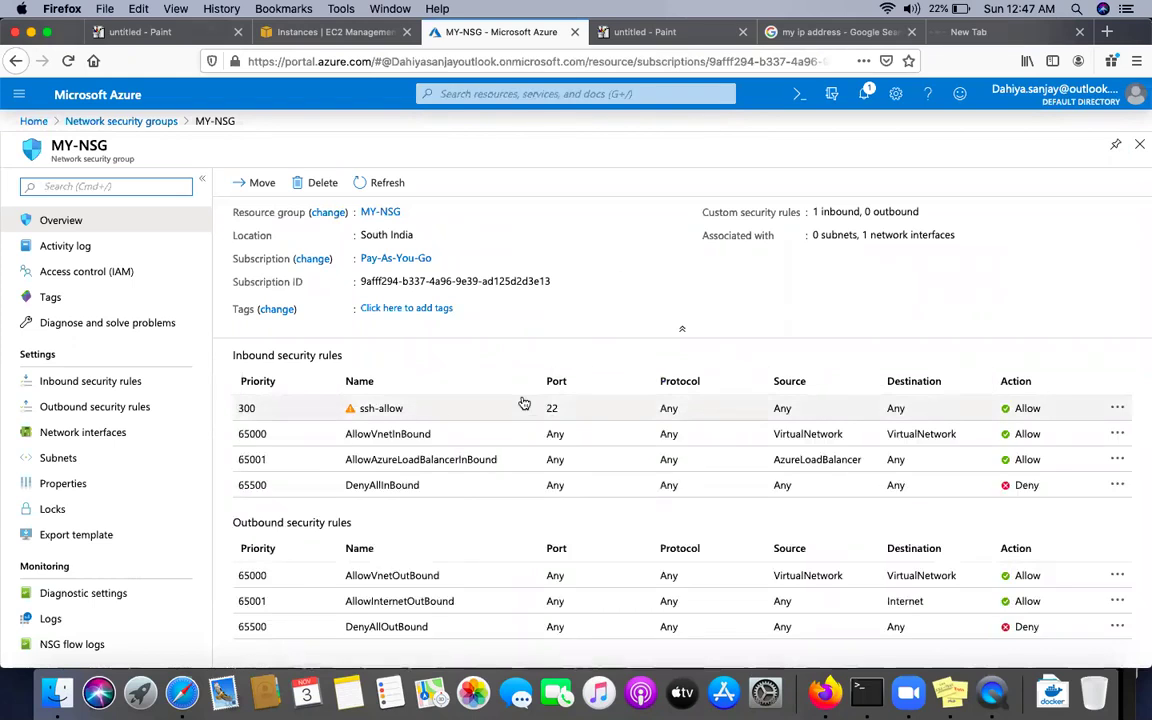
{"action": "left_click", "coordinate": [107, 381]}
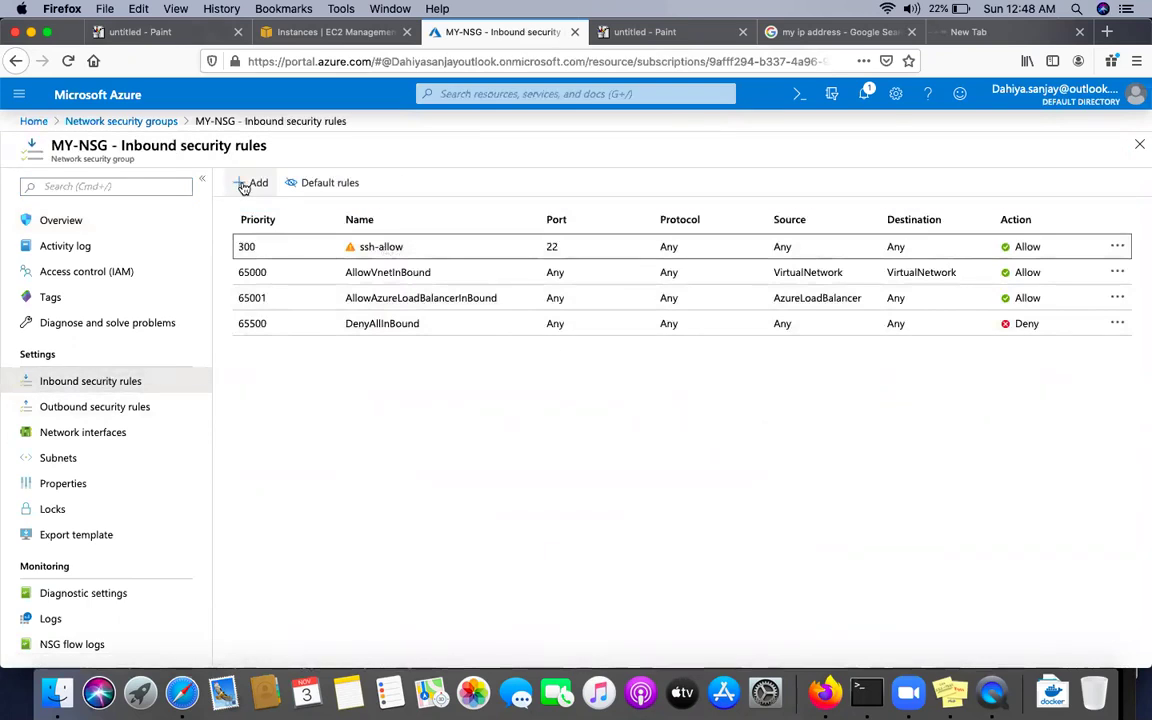
{"action": "left_click", "coordinate": [243, 186]}
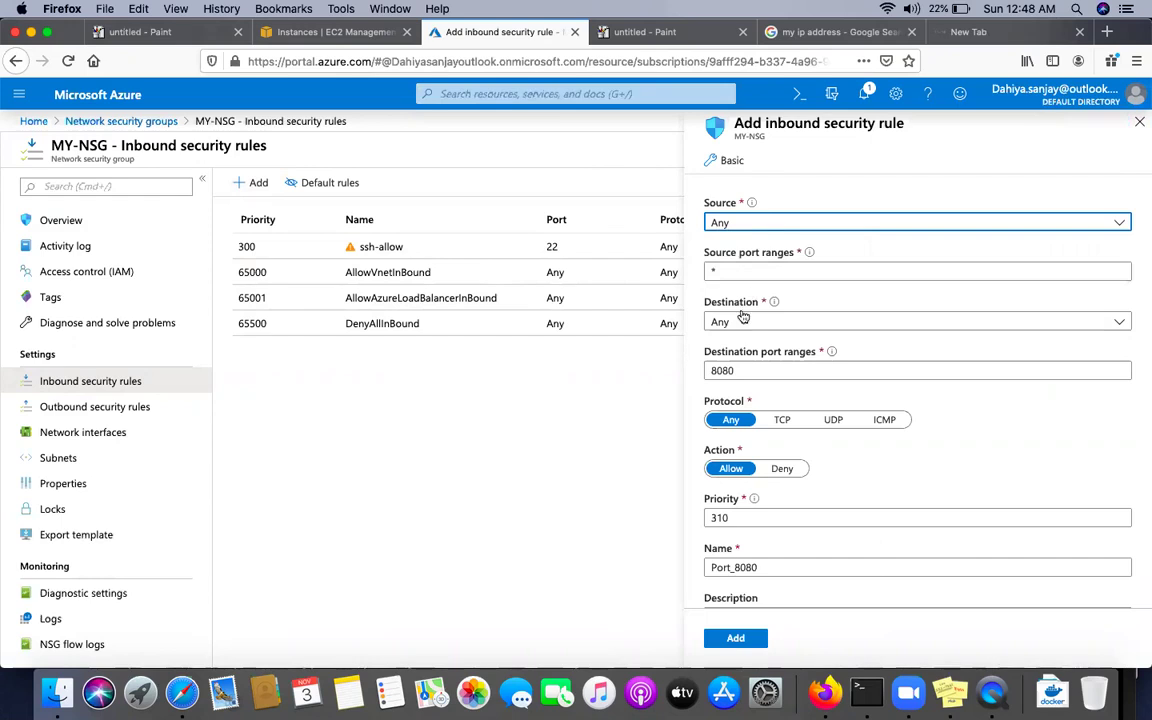
{"action": "left_click", "coordinate": [747, 372]}
{"action": "key", "text": "BackSpace"}
{"action": "key", "text": "BackSpace"}
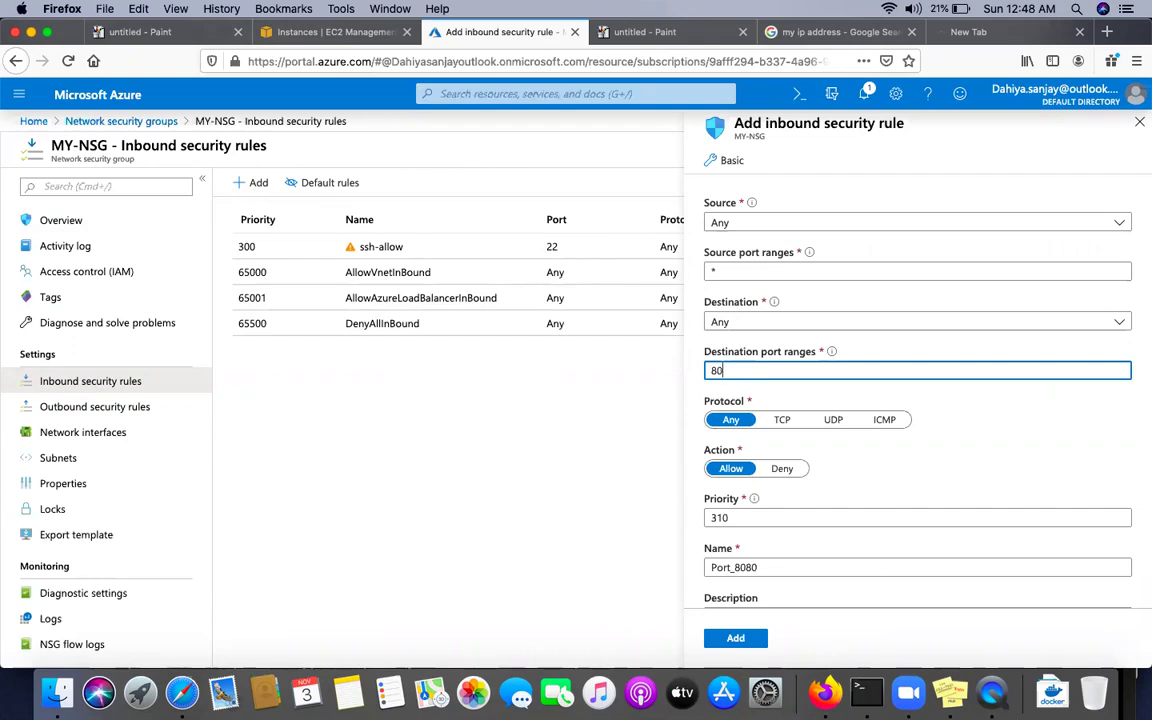
{"action": "left_click", "coordinate": [987, 404]}
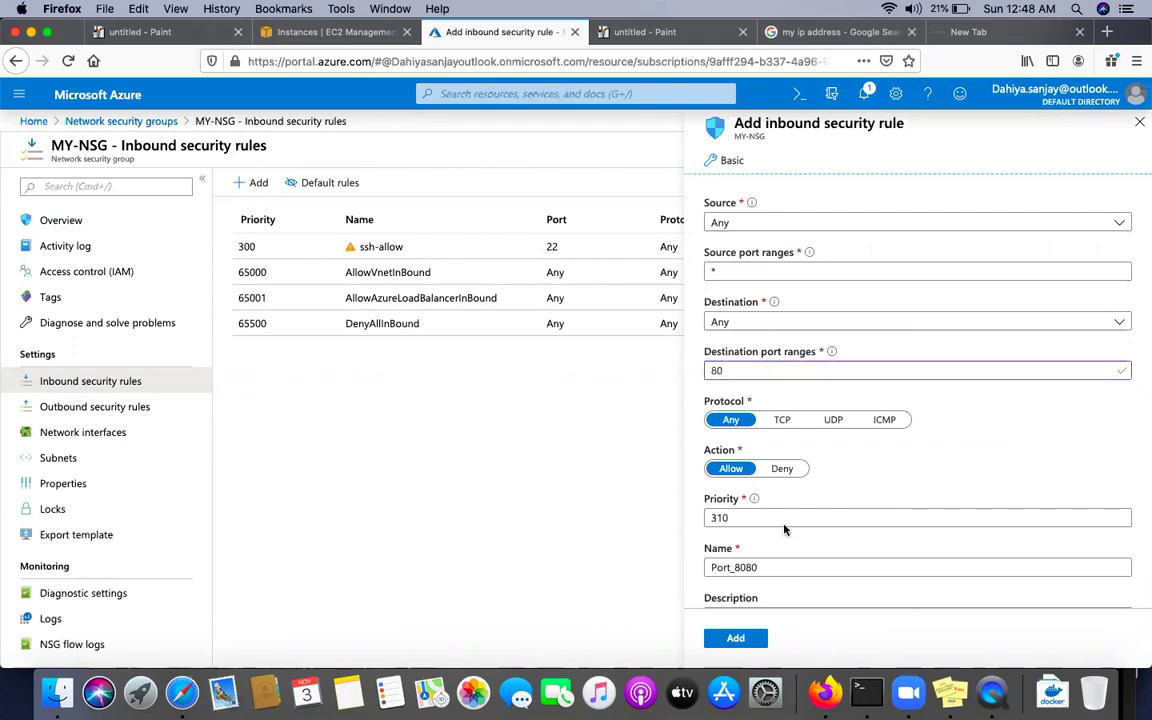
{"action": "scroll", "coordinate": [769, 518], "scroll_direction": "down", "scroll_amount": 2}
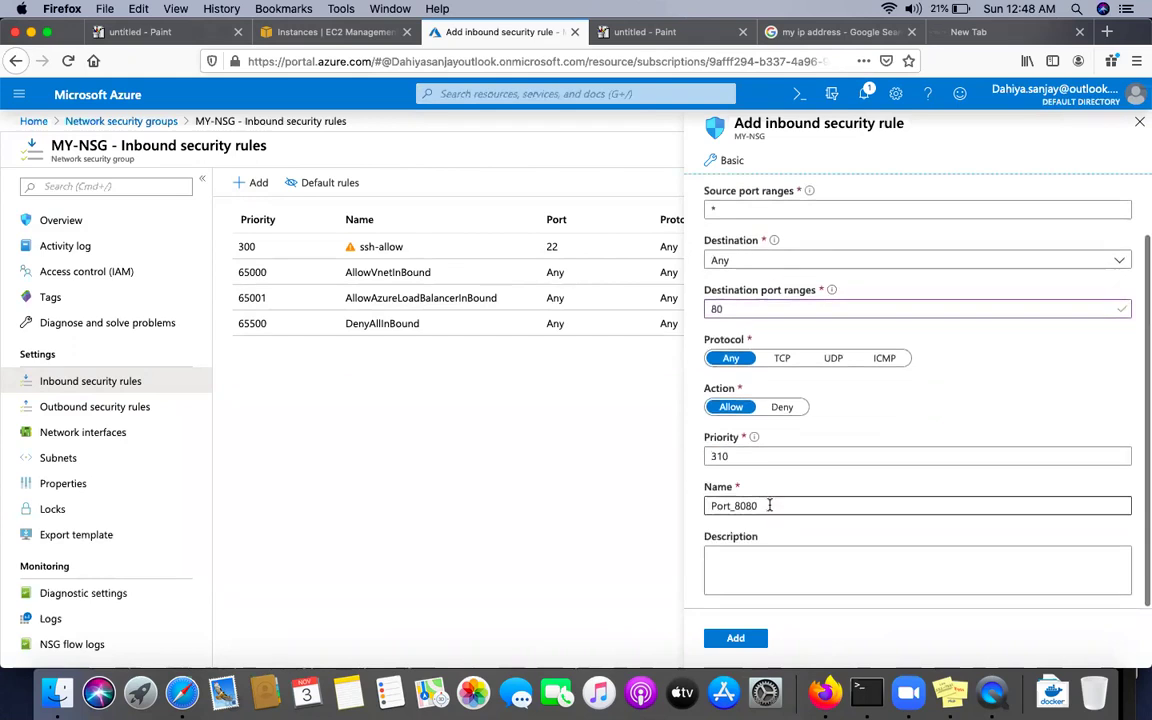
{"action": "left_click", "coordinate": [735, 640]}
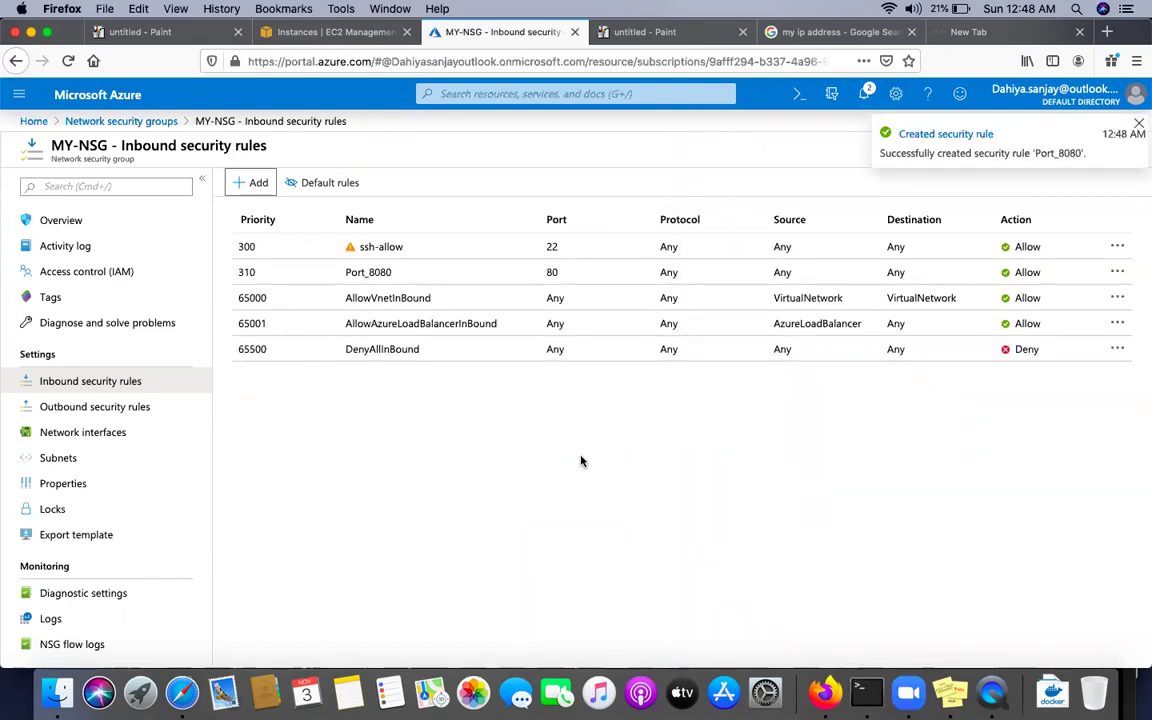
{"action": "left_click", "coordinate": [960, 32]}
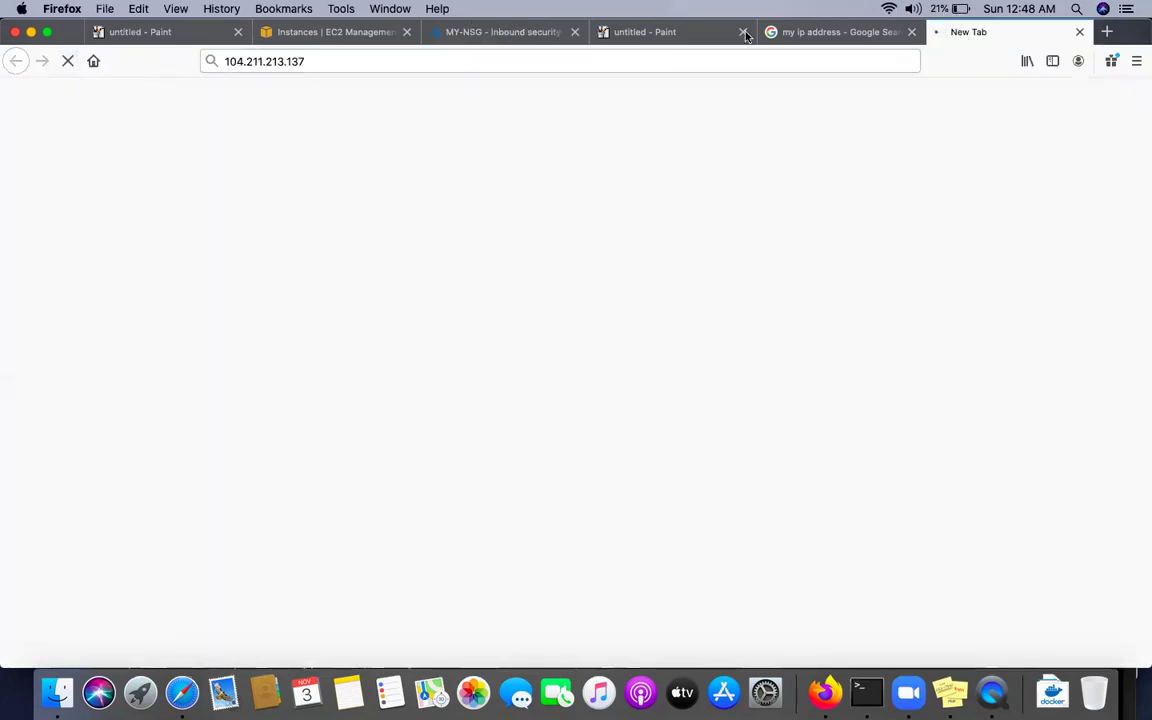
Reload 104.211.213.137 in Firefox until the 'Welcome To Azure NSG' page appears
{"action": "left_click", "coordinate": [640, 60]}
{"action": "key", "text": "Return"}
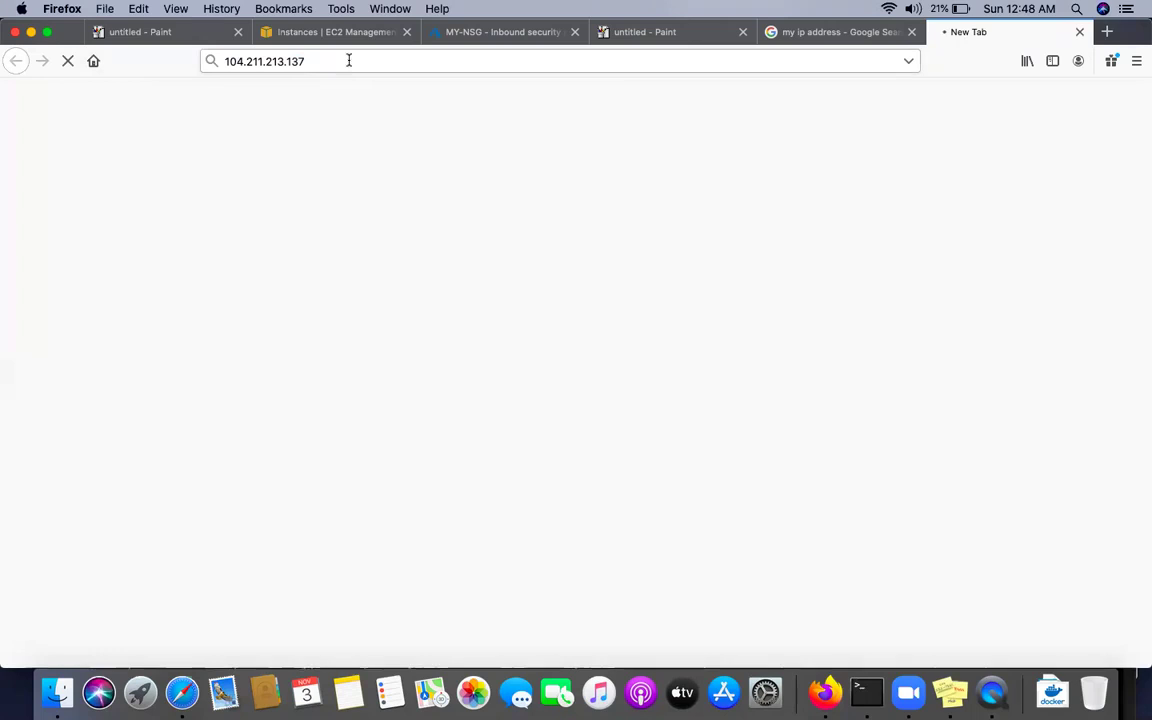
{"action": "left_click", "coordinate": [316, 60]}
{"action": "key", "text": "Return"}
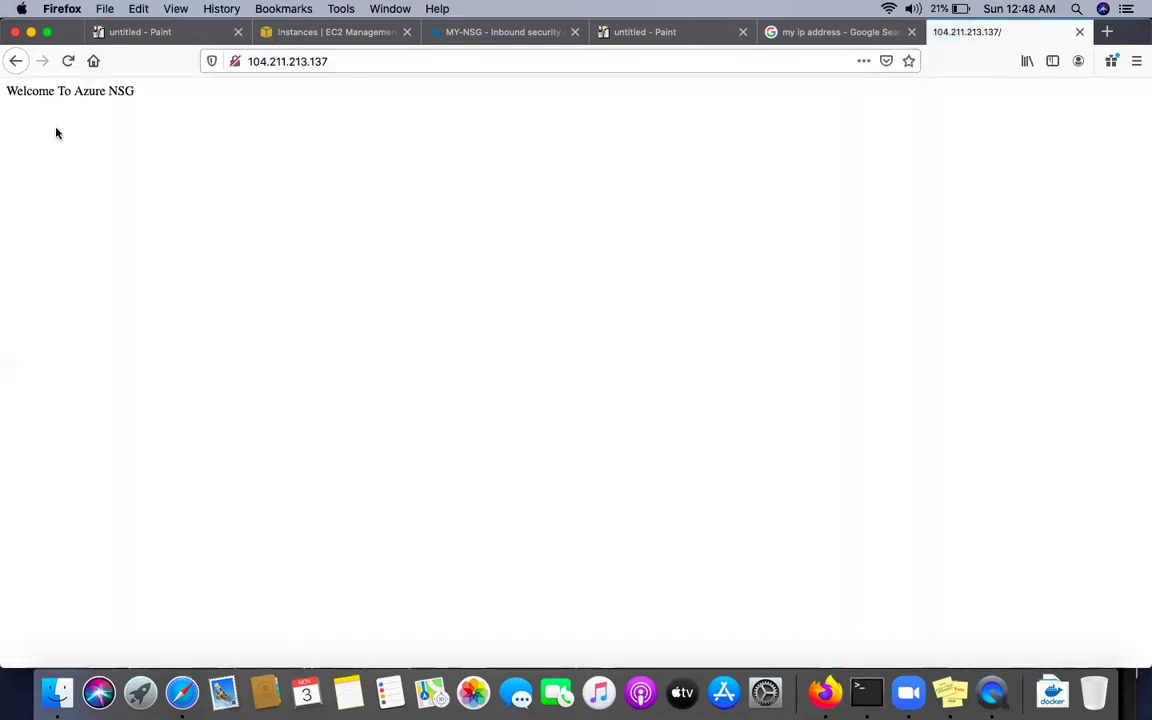
{"action": "left_click", "coordinate": [68, 61]}
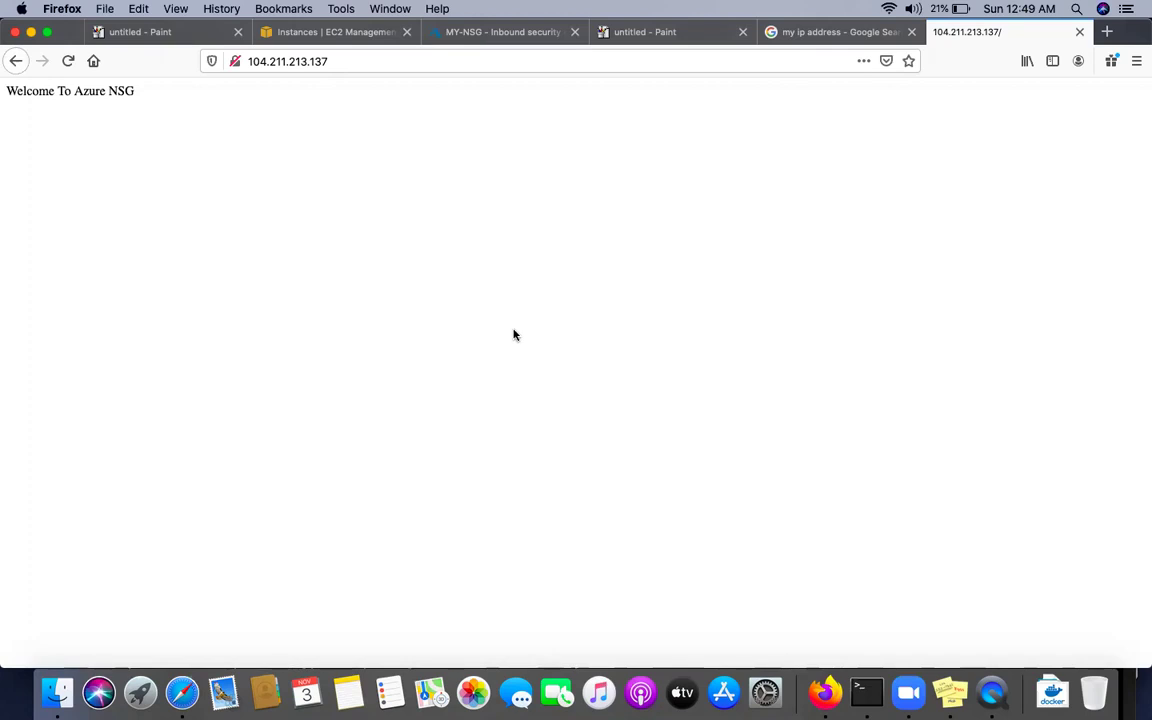
Return to the VM's terminal session and start typing a ping to google.co
{"action": "left_click", "coordinate": [448, 45]}
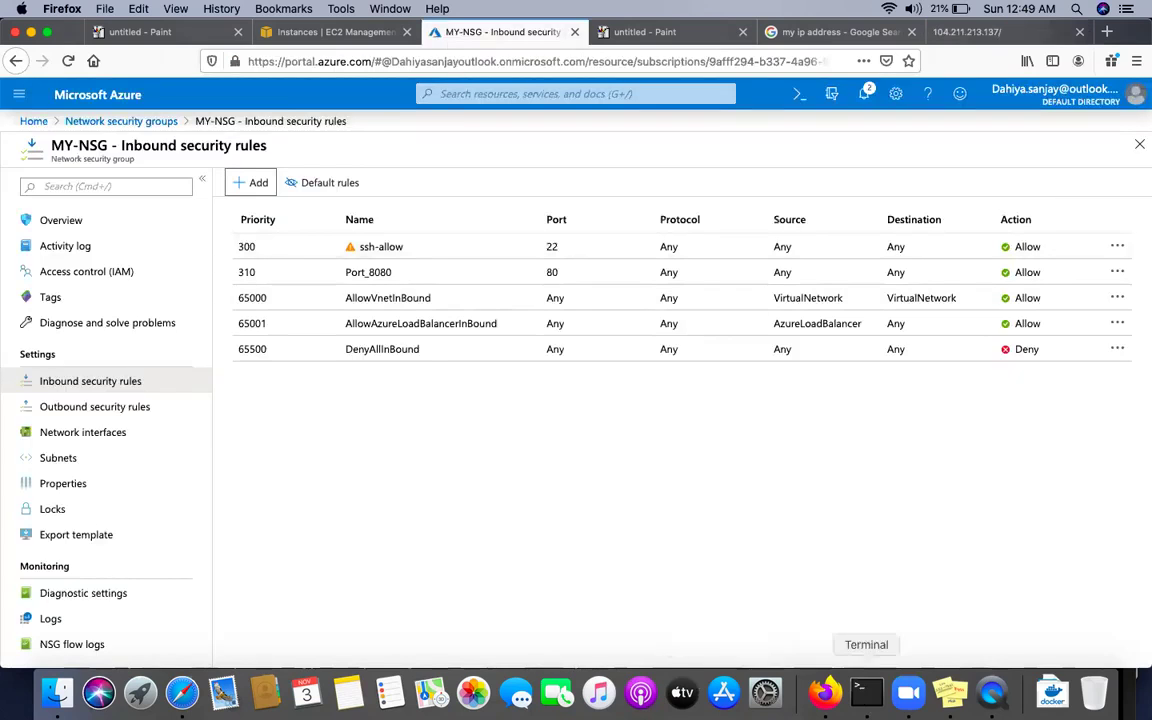
{"action": "left_click", "coordinate": [866, 692]}
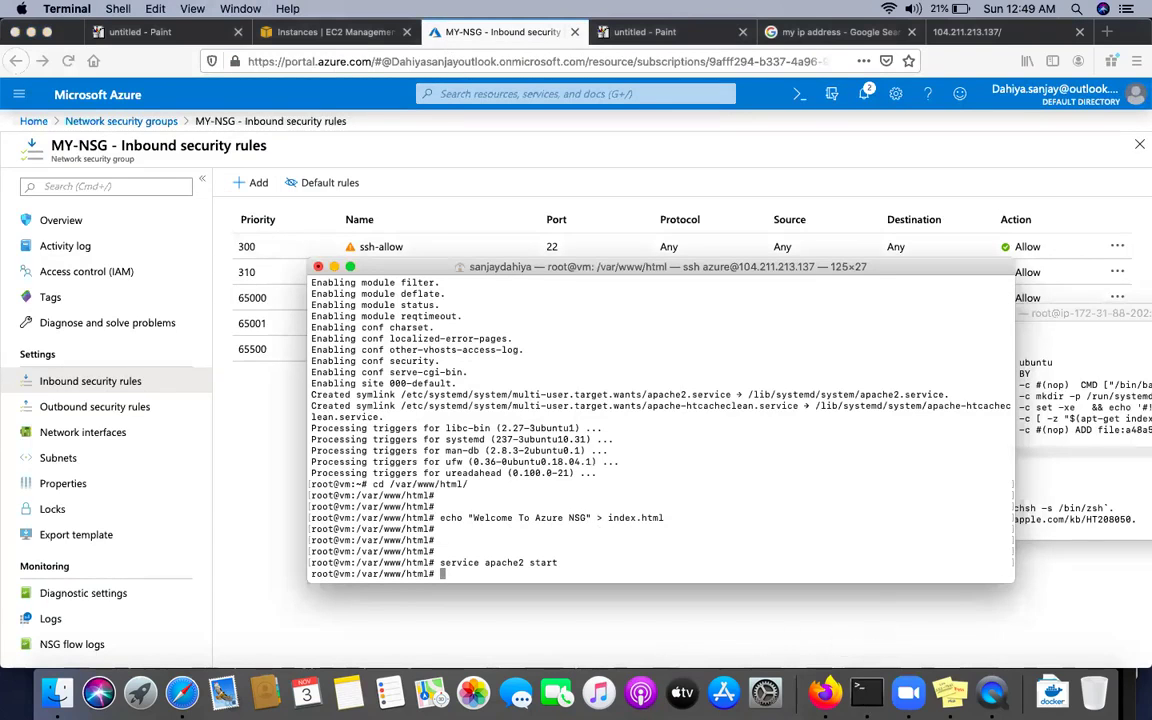
{"action": "key", "text": "Return"}
{"action": "key", "text": "Return"}
{"action": "key", "text": "Return"}
{"action": "key", "text": "Return"}
{"action": "type", "text": "ping google.co"}
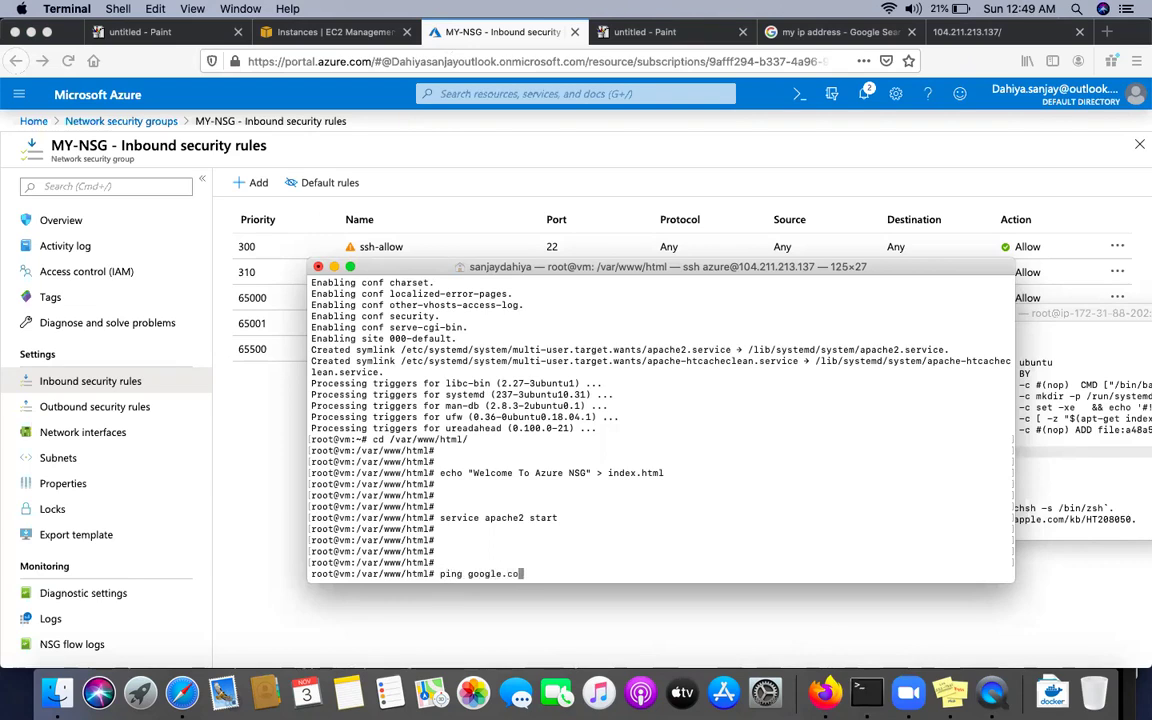
{"action": "key", "text": "BackSpace"}
{"action": "key", "text": "BackSpace"}
{"action": "key", "text": "BackSpace"}
{"action": "key", "text": "BackSpace"}
{"action": "key", "text": "BackSpace"}
{"action": "key", "text": "BackSpace"}
{"action": "key", "text": "BackSpace"}
{"action": "key", "text": "BackSpace"}
{"action": "key", "text": "BackSpace"}
{"action": "type", "text": "www.google.com"}
{"action": "key", "text": "Return"}
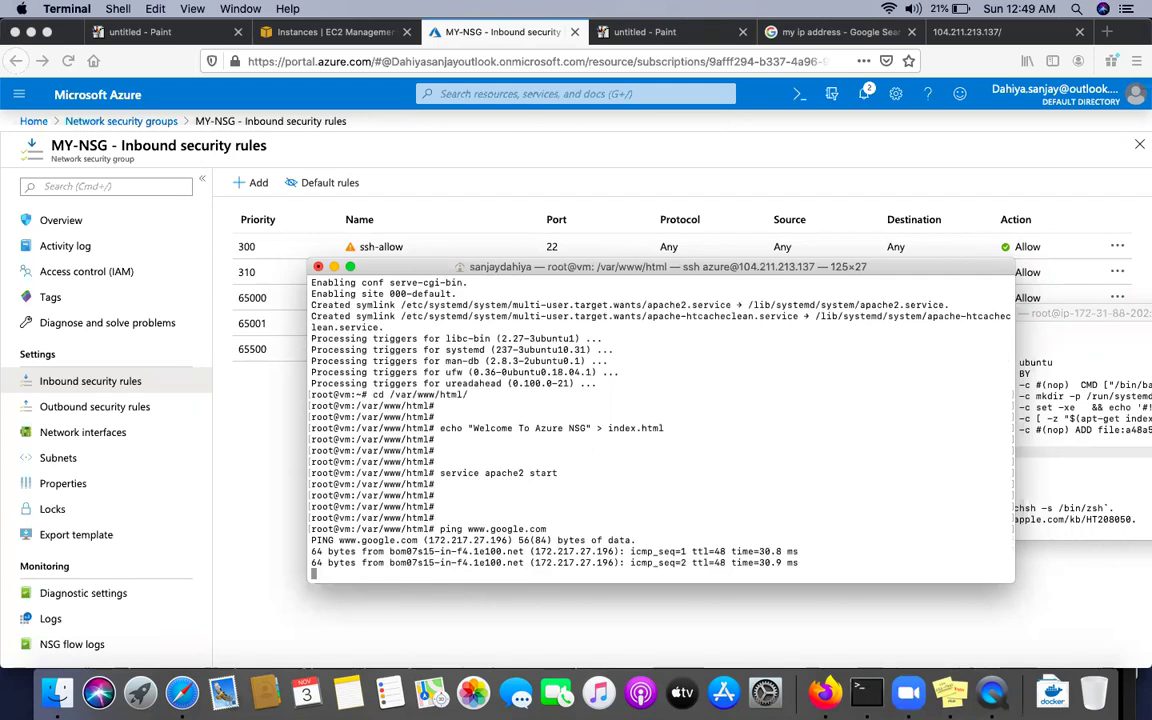
{"action": "key", "text": "ctrl+c"}
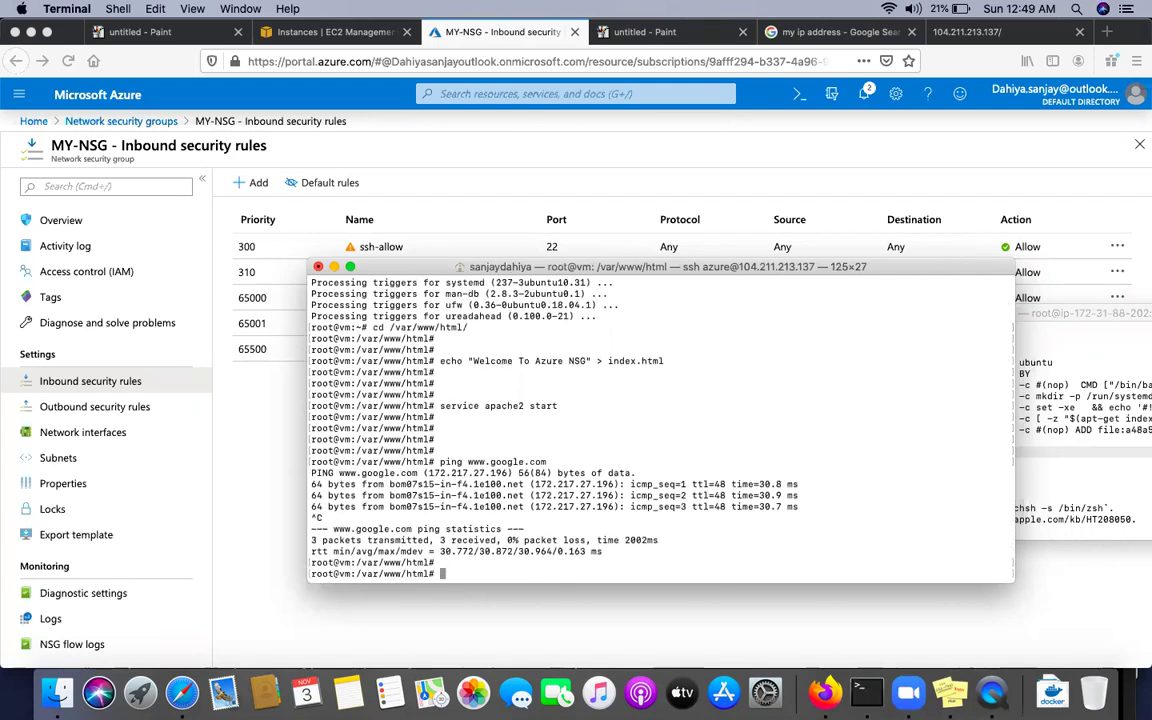
{"action": "key", "text": "Return"}
{"action": "key", "text": "Return"}
Try apt-get install elinks and elinks*; both fail as package not found
{"action": "type", "text": "apt"}
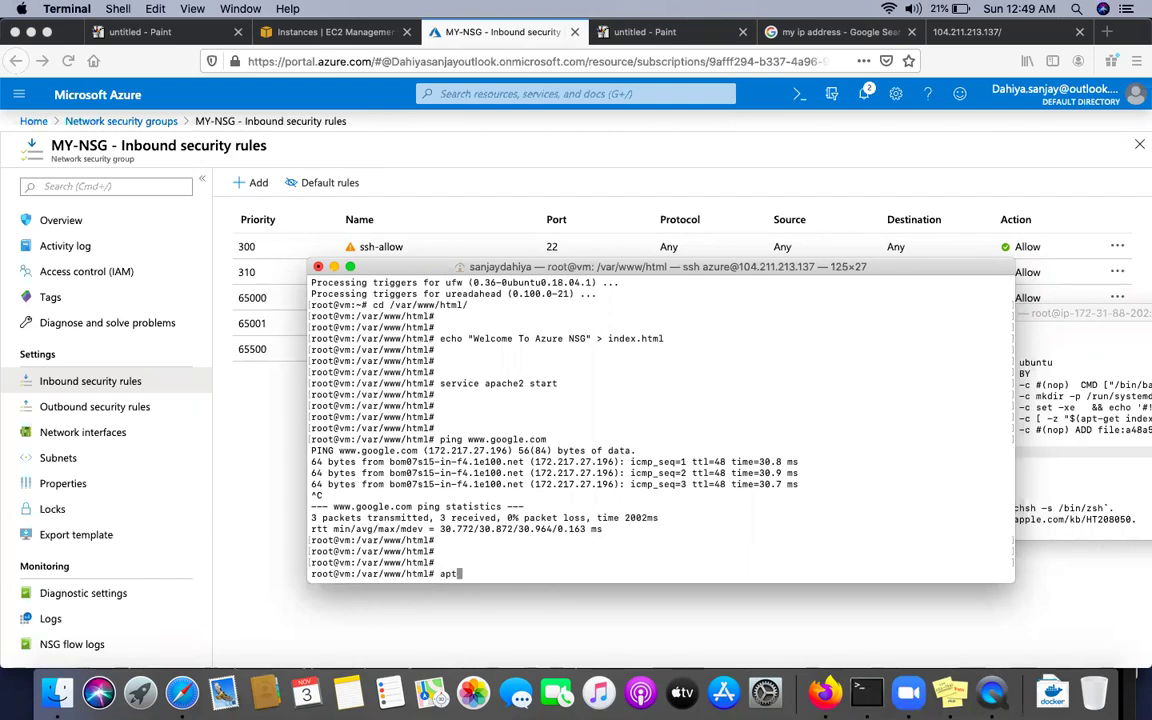
{"action": "type", "text": "-get install elinks"}
{"action": "key", "text": "Return"}
{"action": "key", "text": "Up"}
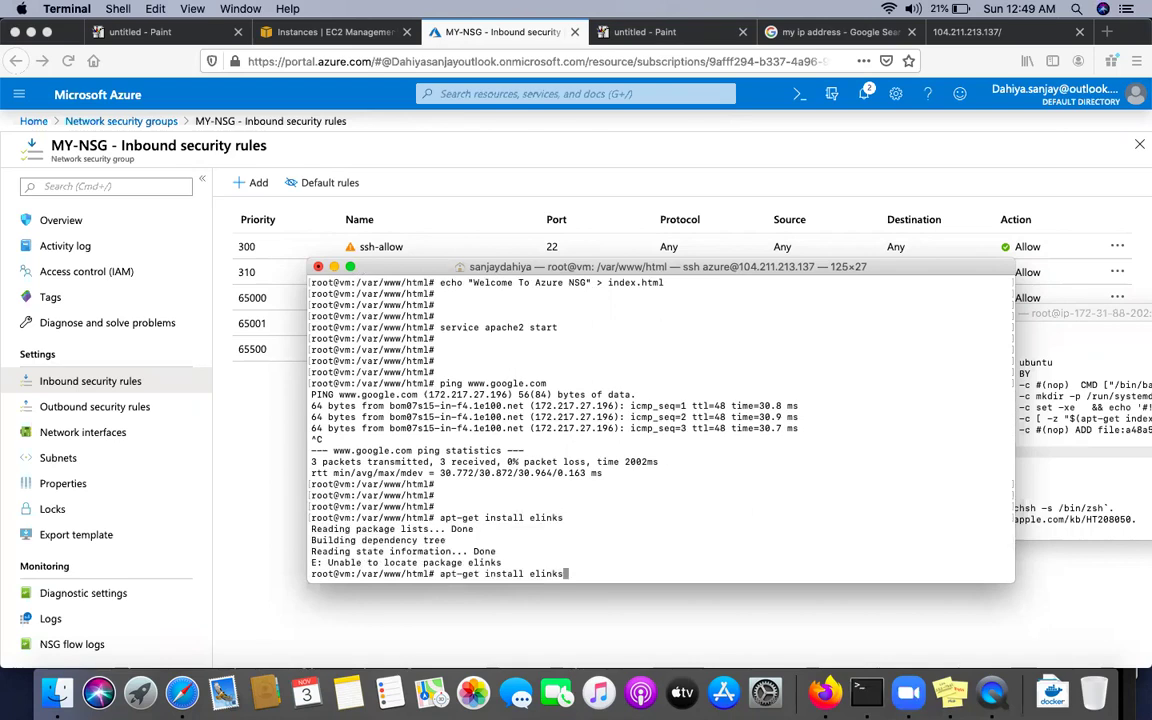
{"action": "type", "text": "*"}
{"action": "key", "text": "Return"}
{"action": "key", "text": "Return"}
{"action": "key", "text": "Return"}
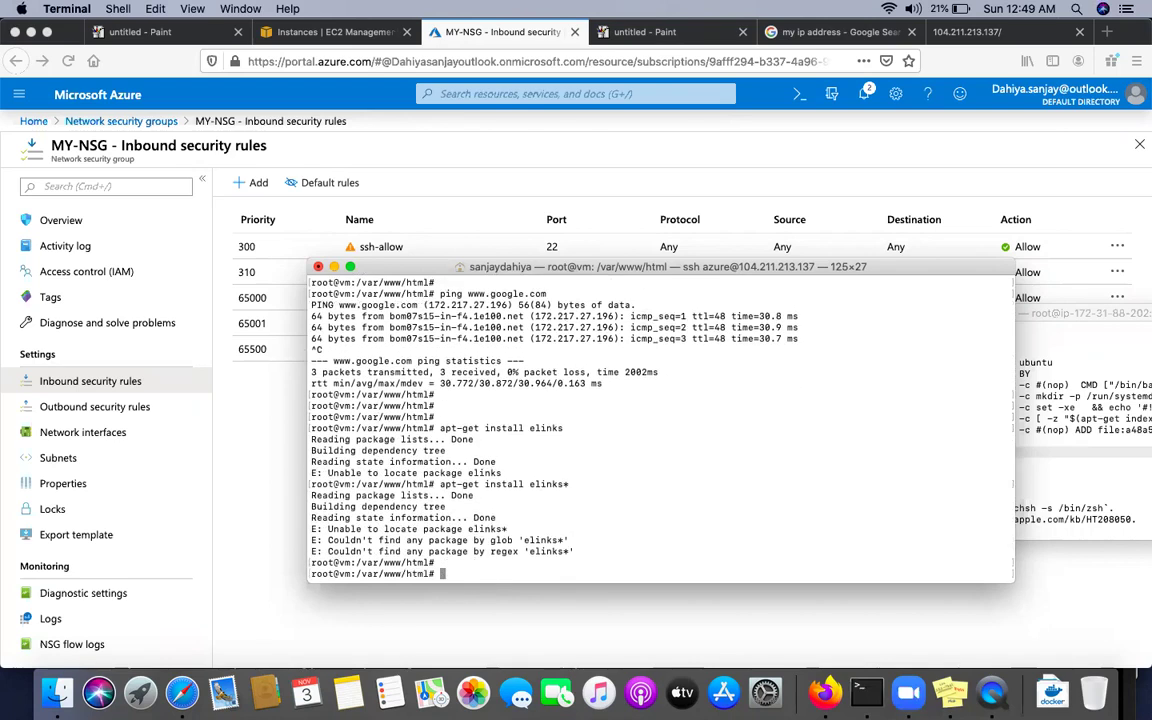
{"action": "type", "text": "apt"}
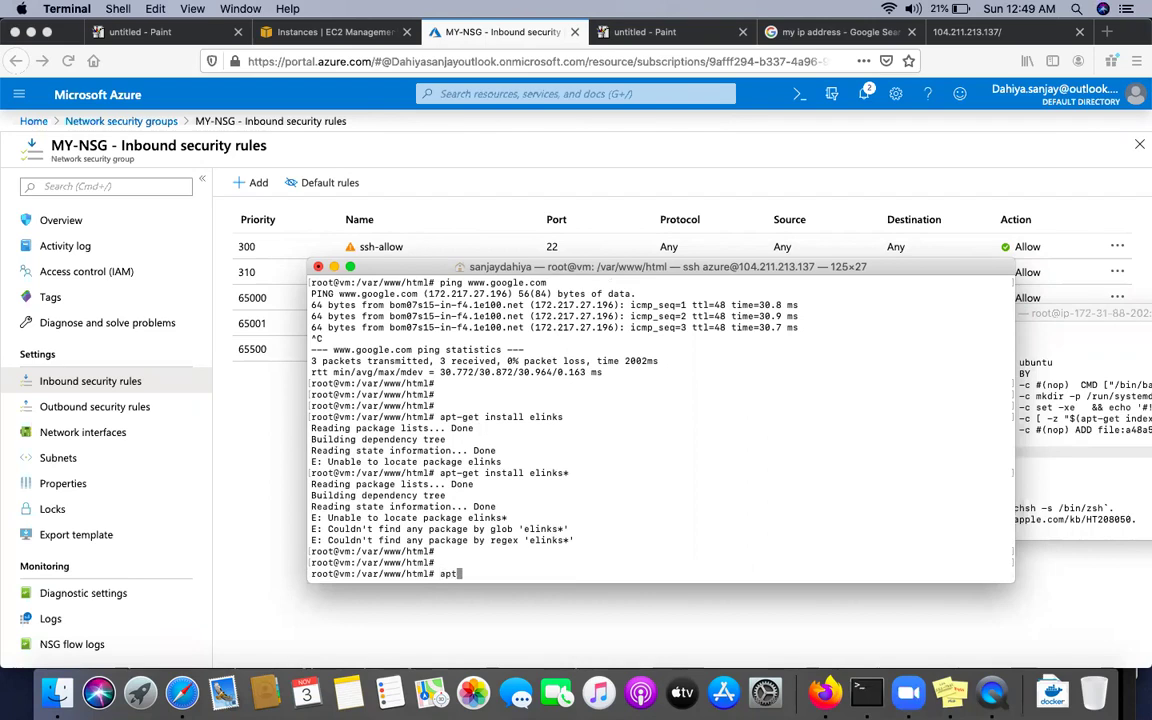
{"action": "type", "text": "-get update"}
Run apt-get update, then install the elinks* packages, answering y to confirm
{"action": "key", "text": "Return"}
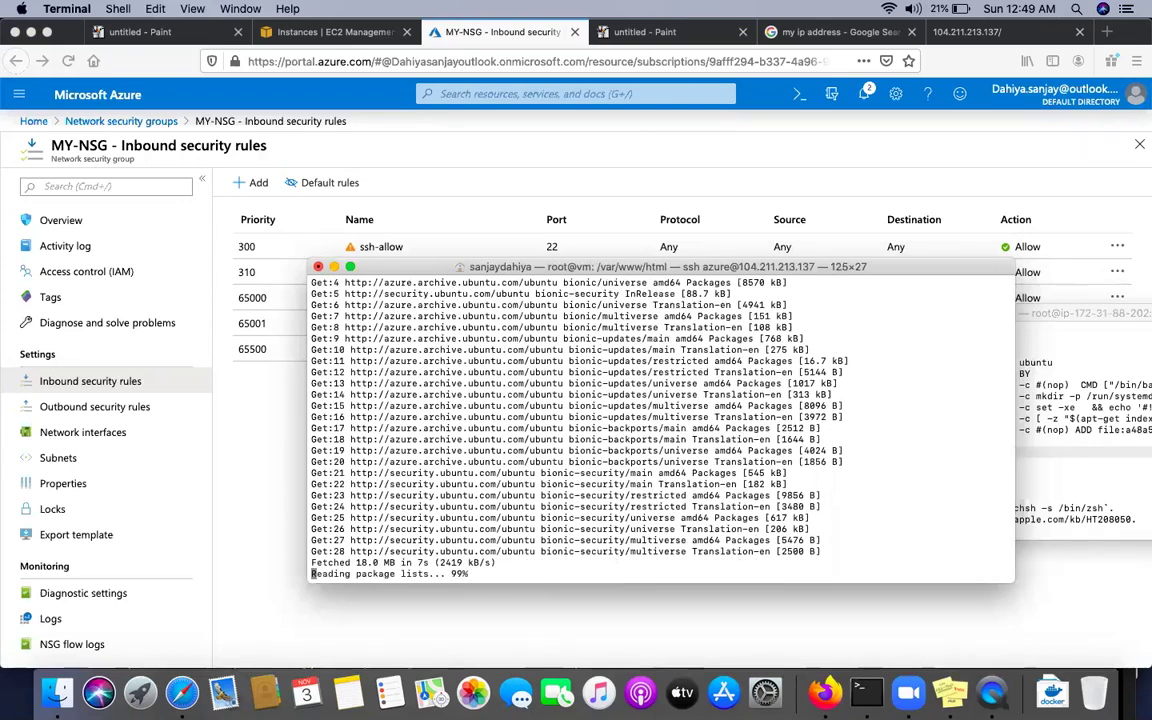
{"action": "type", "text": "apt-get install elinks*"}
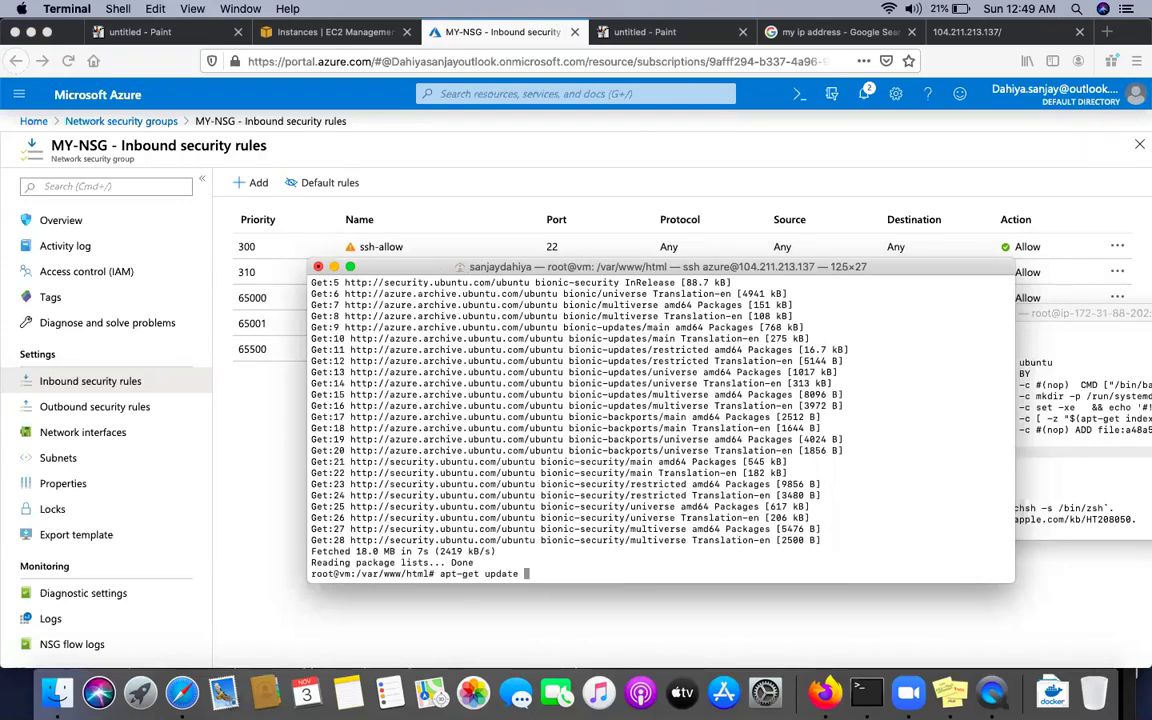
{"action": "key", "text": "Return"}
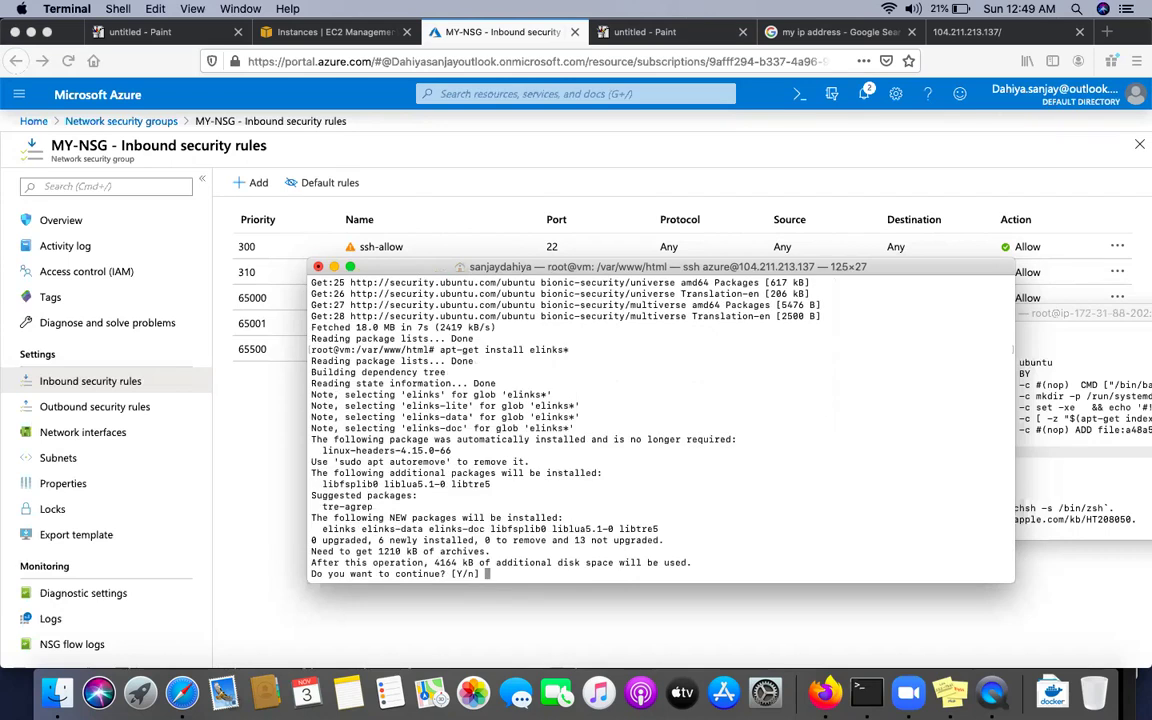
{"action": "type", "text": "y"}
{"action": "key", "text": "Return"}
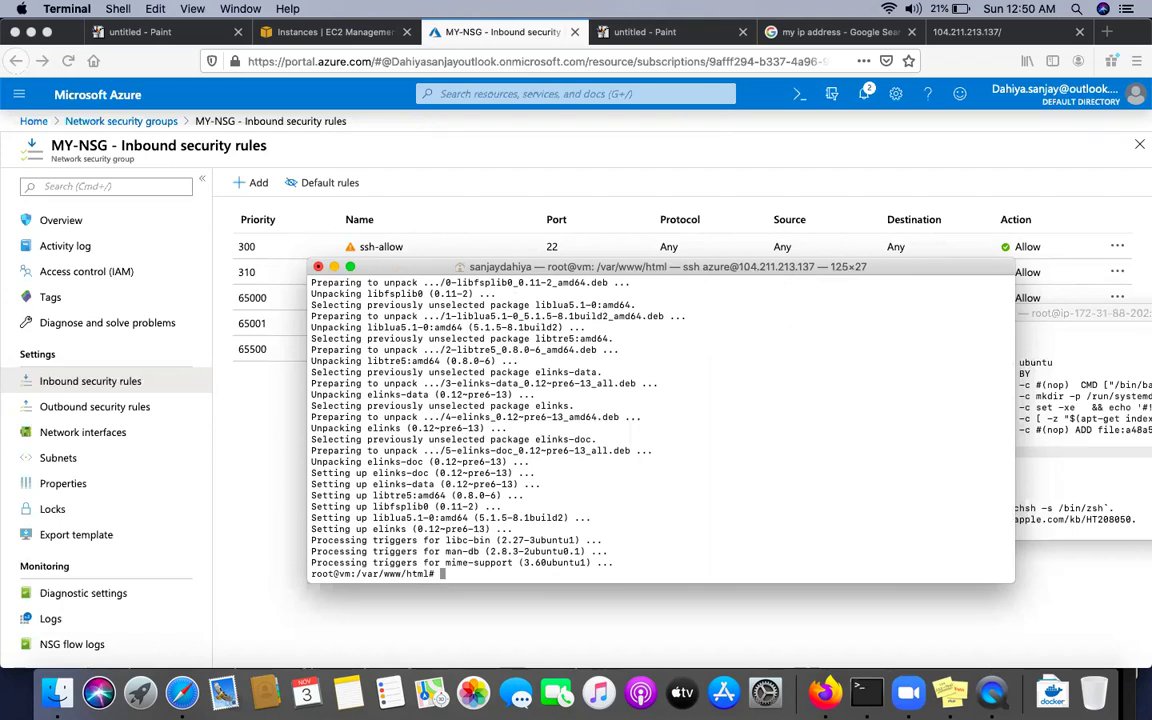
Launch elinks on the VM, dismissing its welcome message and the first retrieval error
{"action": "type", "text": "links"}
{"action": "key", "text": "Return"}
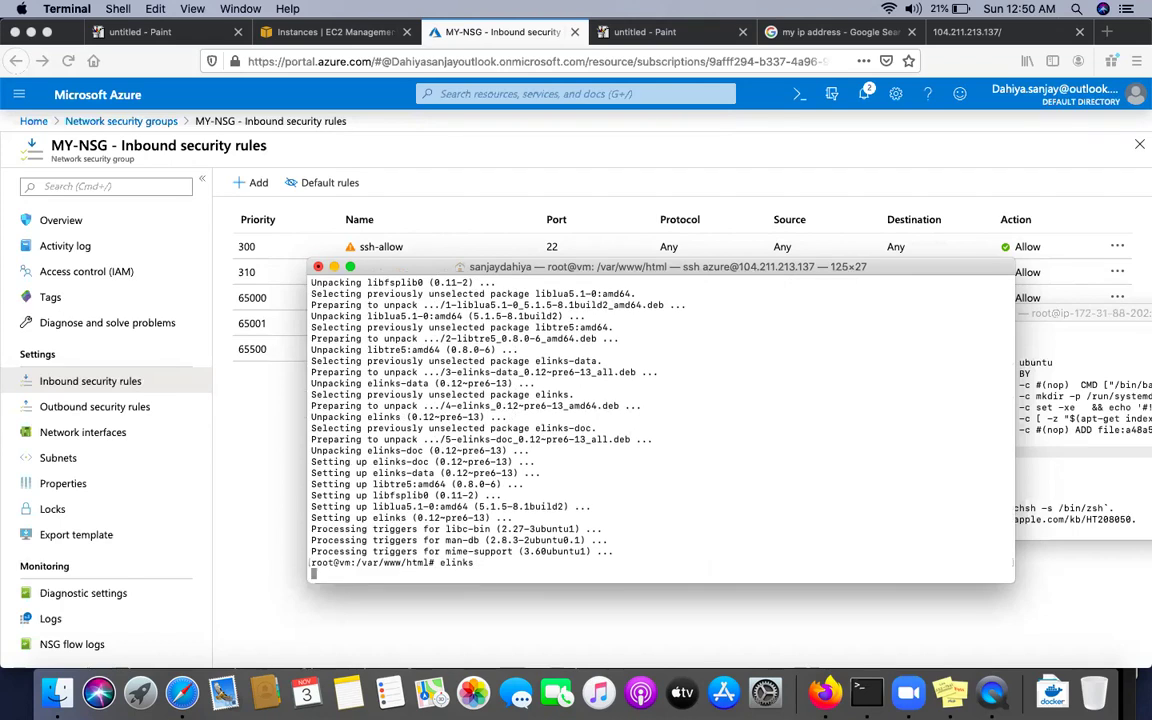
{"action": "key", "text": "Return"}
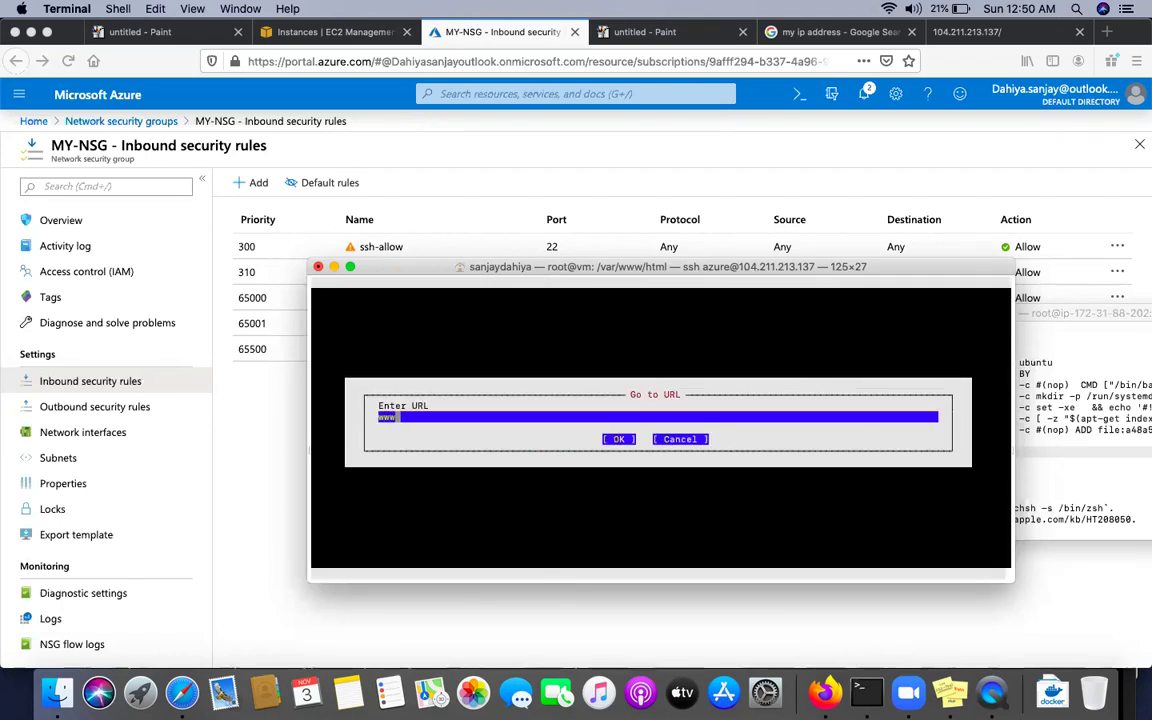
{"action": "key", "text": "Return"}
{"action": "key", "text": "Return"}
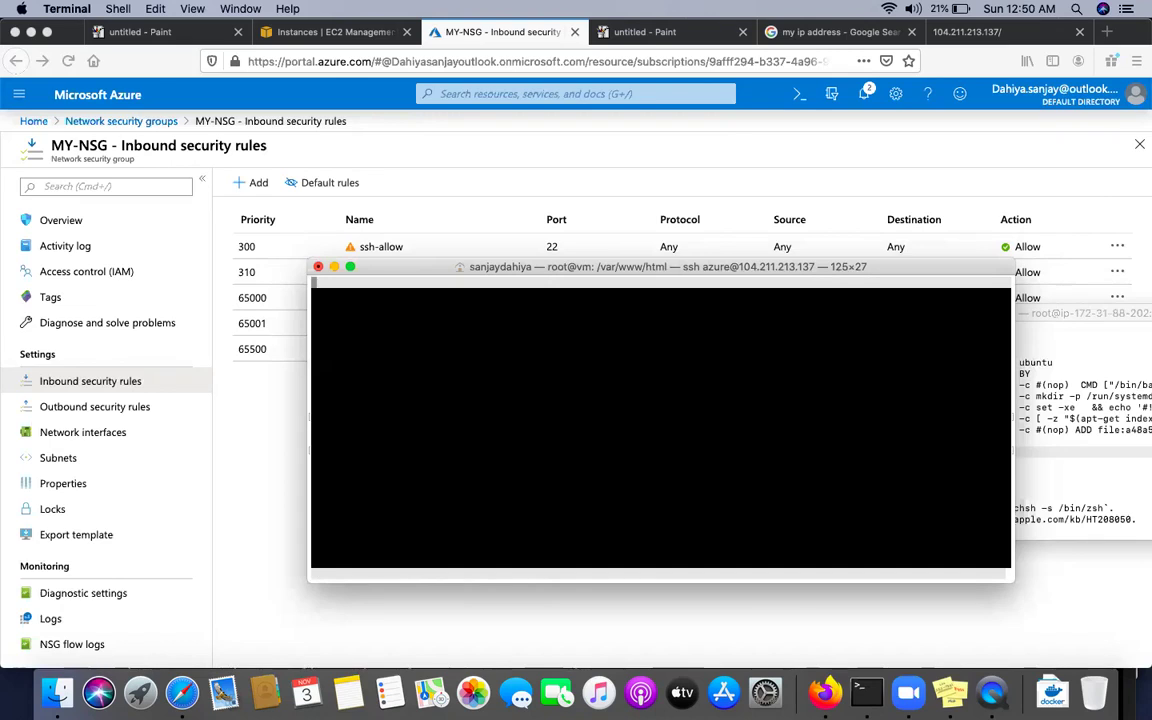
{"action": "key", "text": "q"}
{"action": "key", "text": "Return"}
{"action": "key", "text": "Up"}
{"action": "key", "text": "Return"}
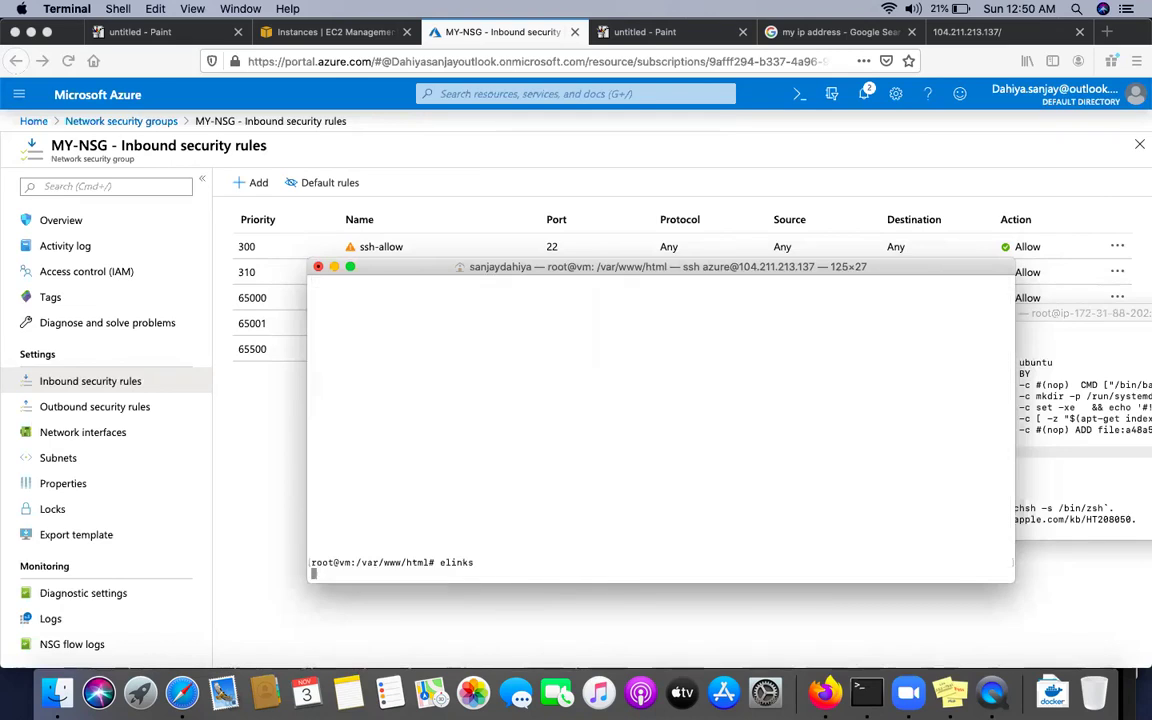
{"action": "type", "text": "www.google.com"}
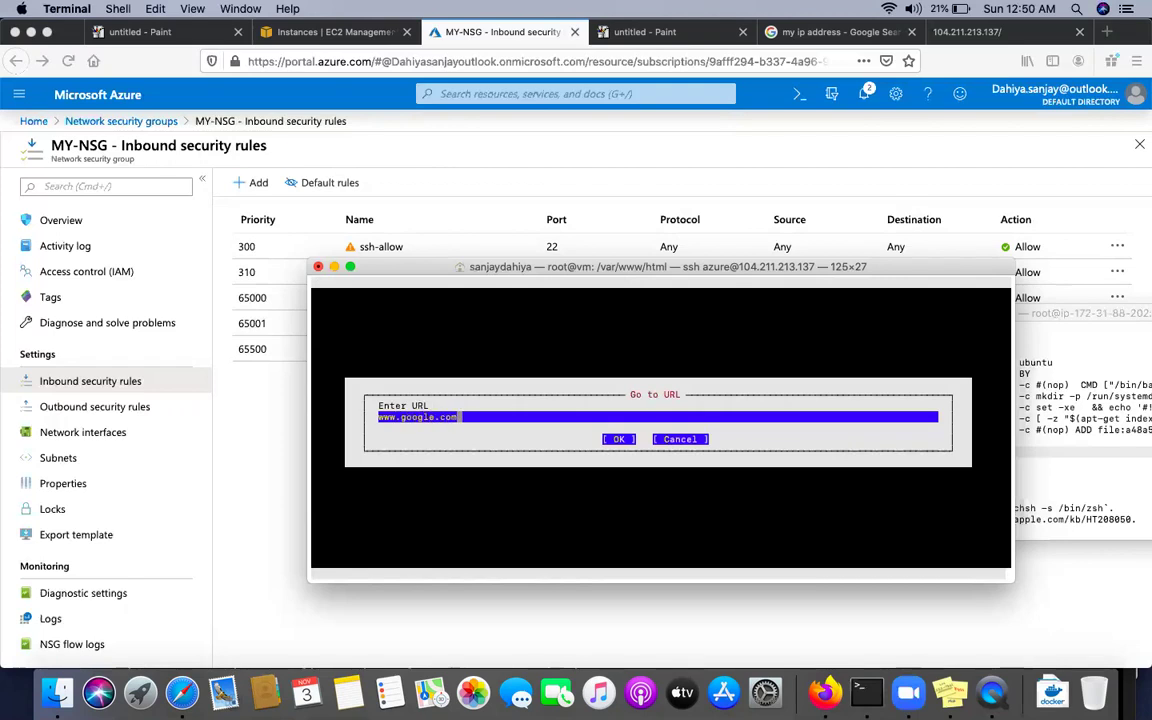
{"action": "key", "text": "Return"}
{"action": "key", "text": "q"}
{"action": "key", "text": "Return"}
{"action": "key", "text": "Return"}
{"action": "key", "text": "Return"}
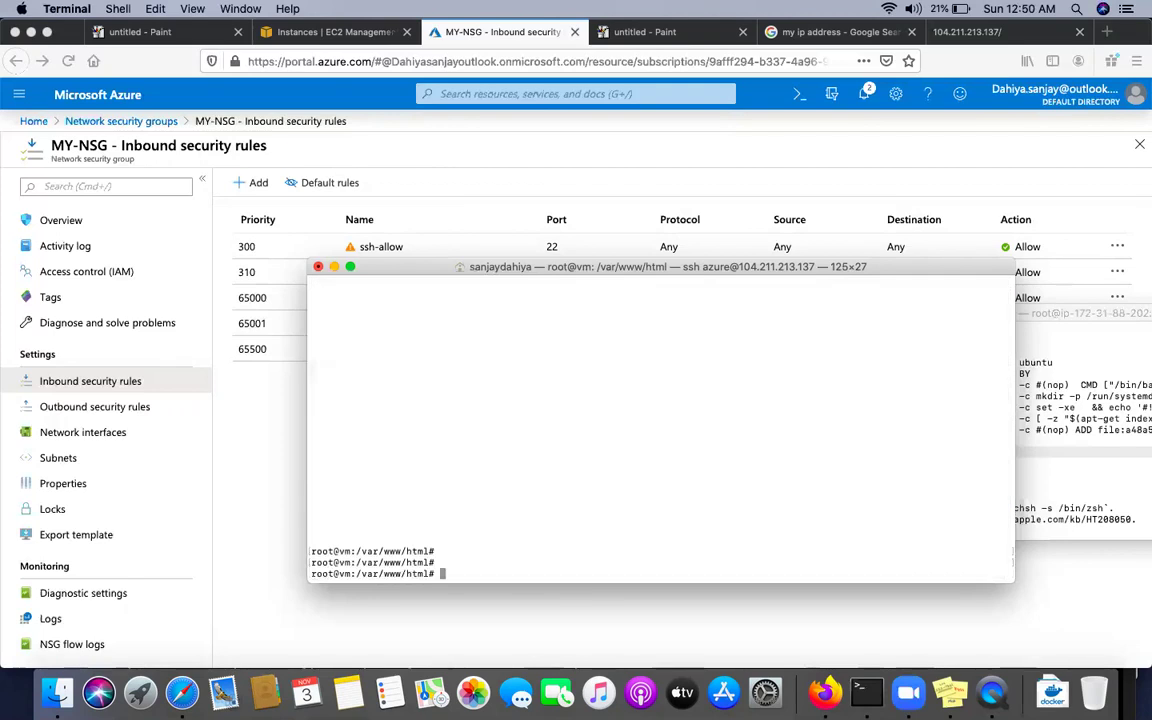
{"action": "left_click", "coordinate": [265, 505]}
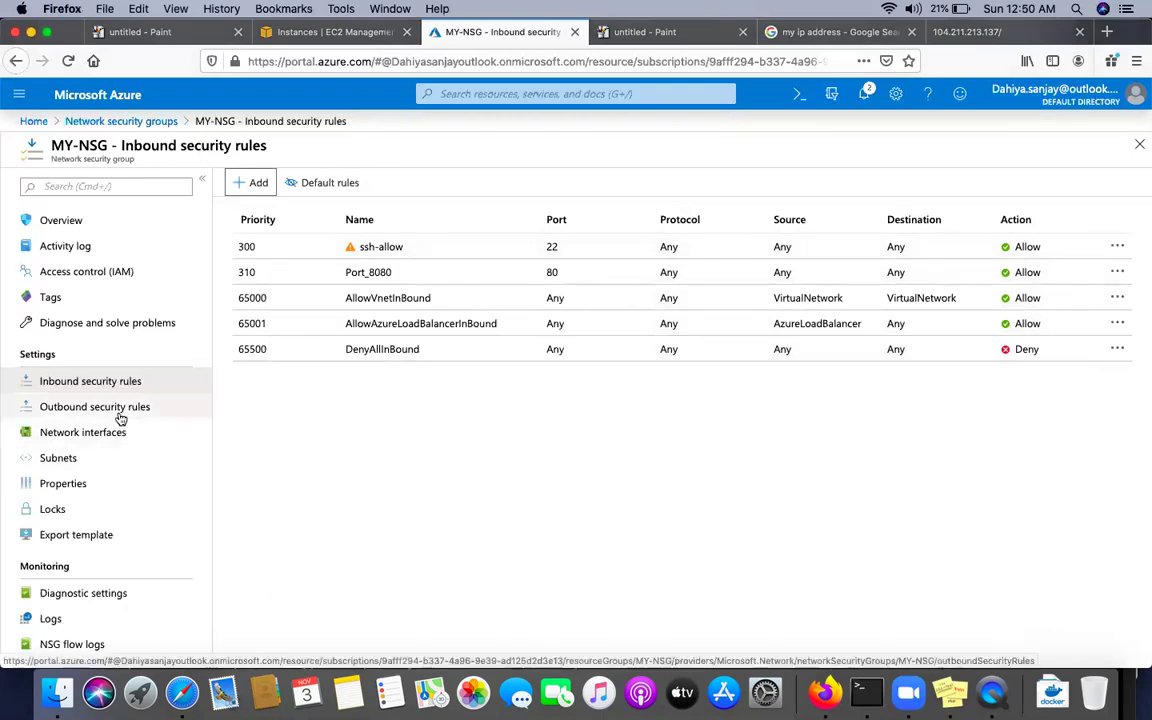
Show MY-NSG's outbound security rules and open the Add outbound security rule form
{"action": "left_click", "coordinate": [118, 408]}
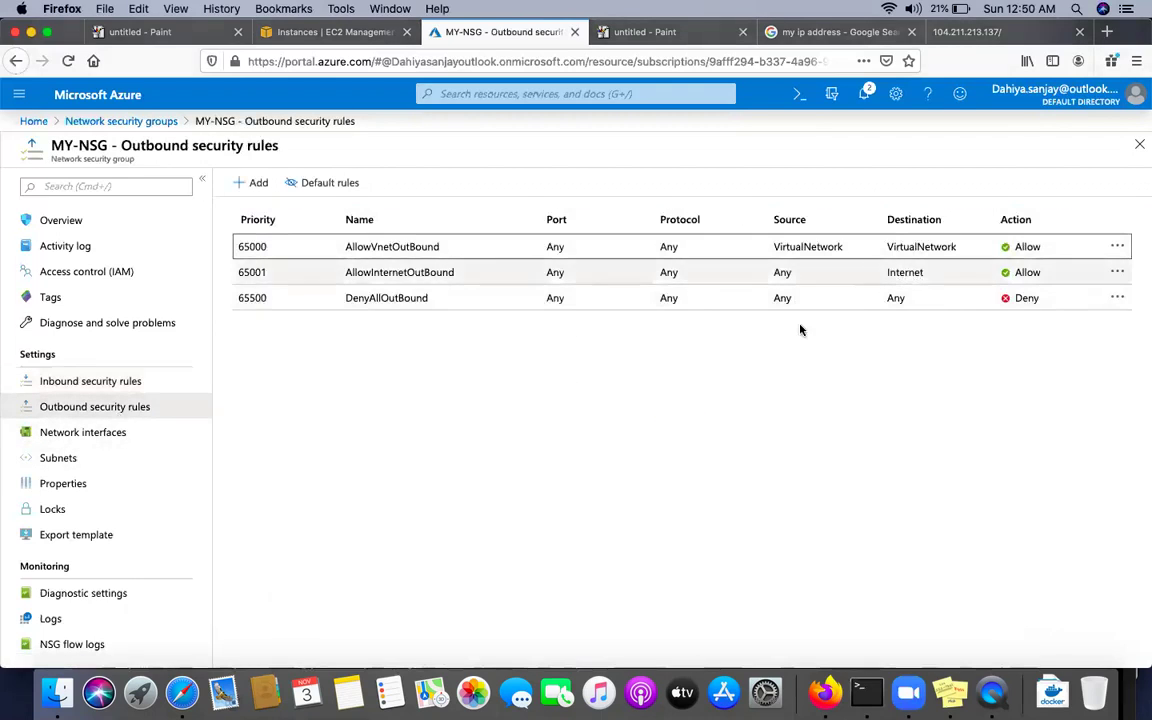
{"action": "left_click", "coordinate": [866, 692]}
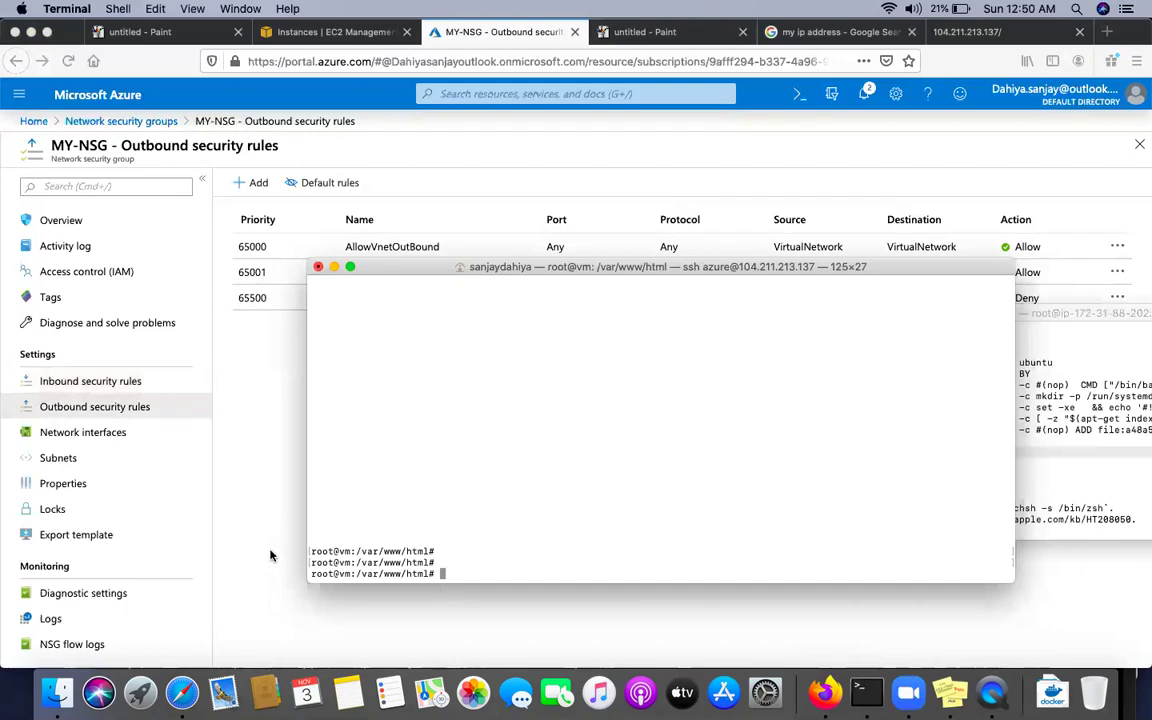
{"action": "left_click", "coordinate": [246, 501]}
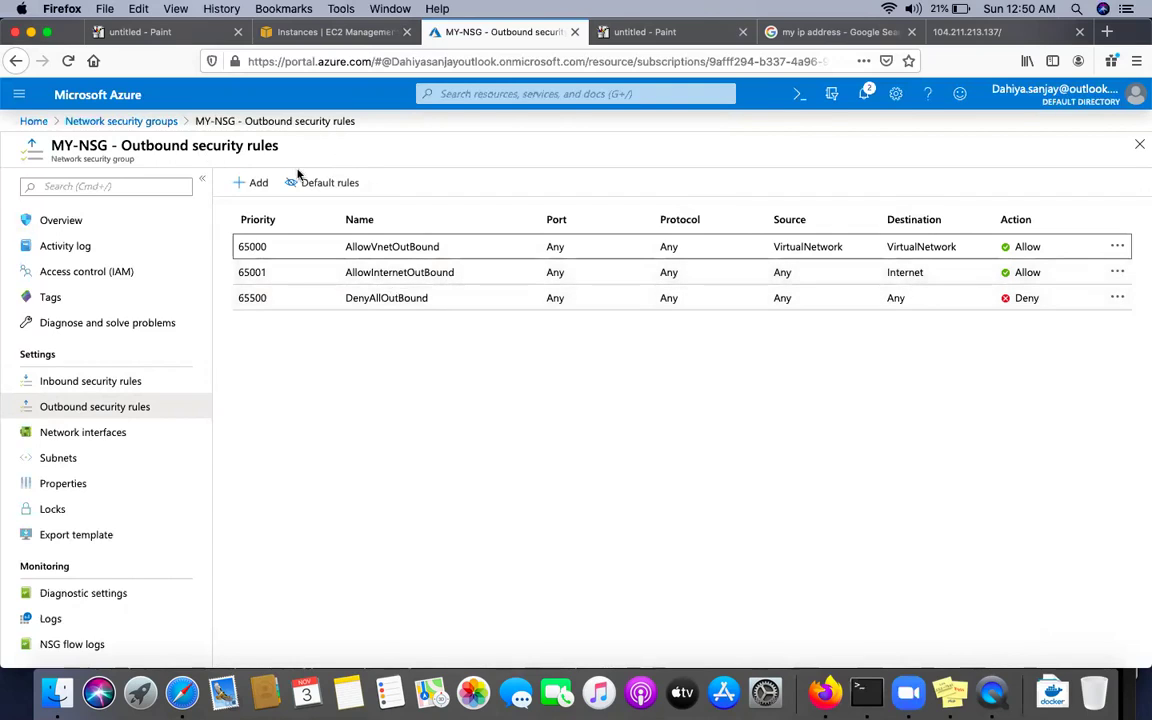
{"action": "left_click", "coordinate": [258, 184]}
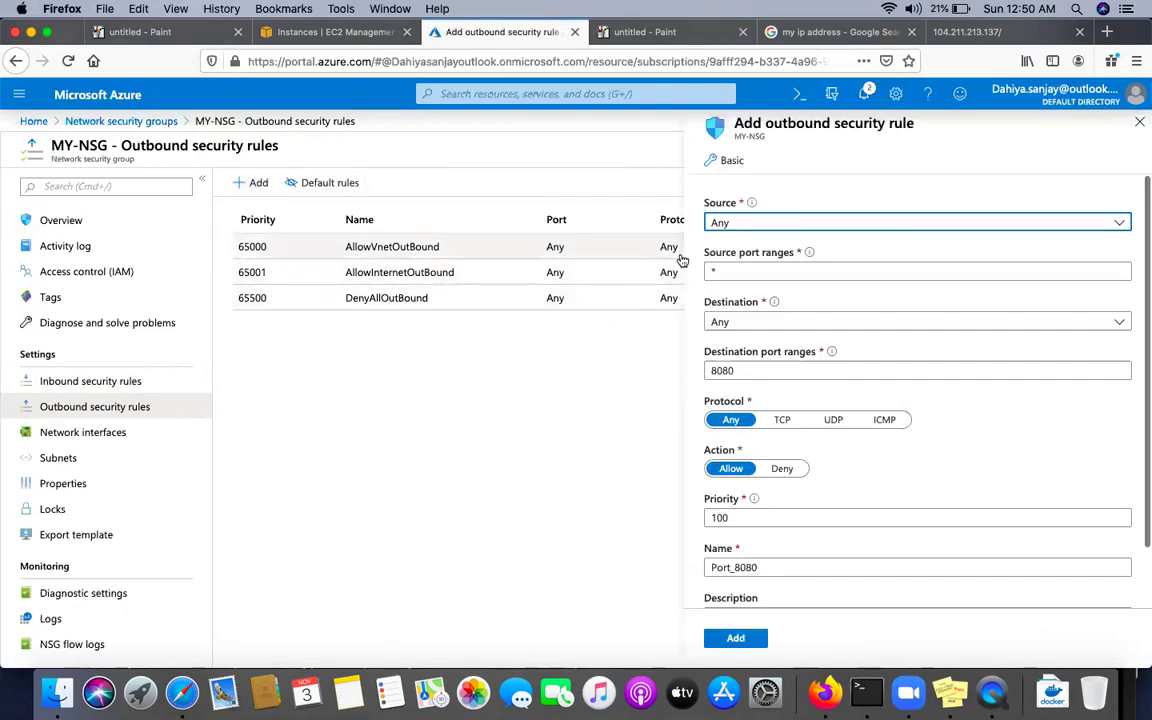
Set source Any, destination Service Tag Internet, port ranges *, and action Deny
{"action": "left_click", "coordinate": [787, 228]}
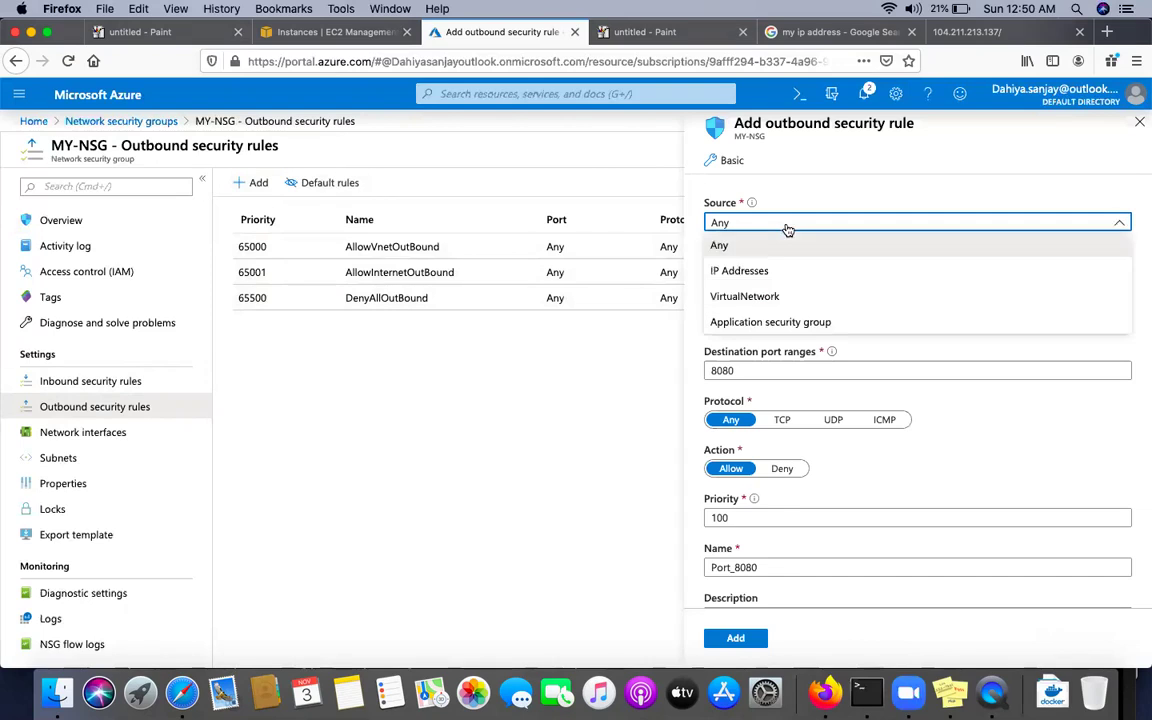
{"action": "left_click", "coordinate": [731, 250]}
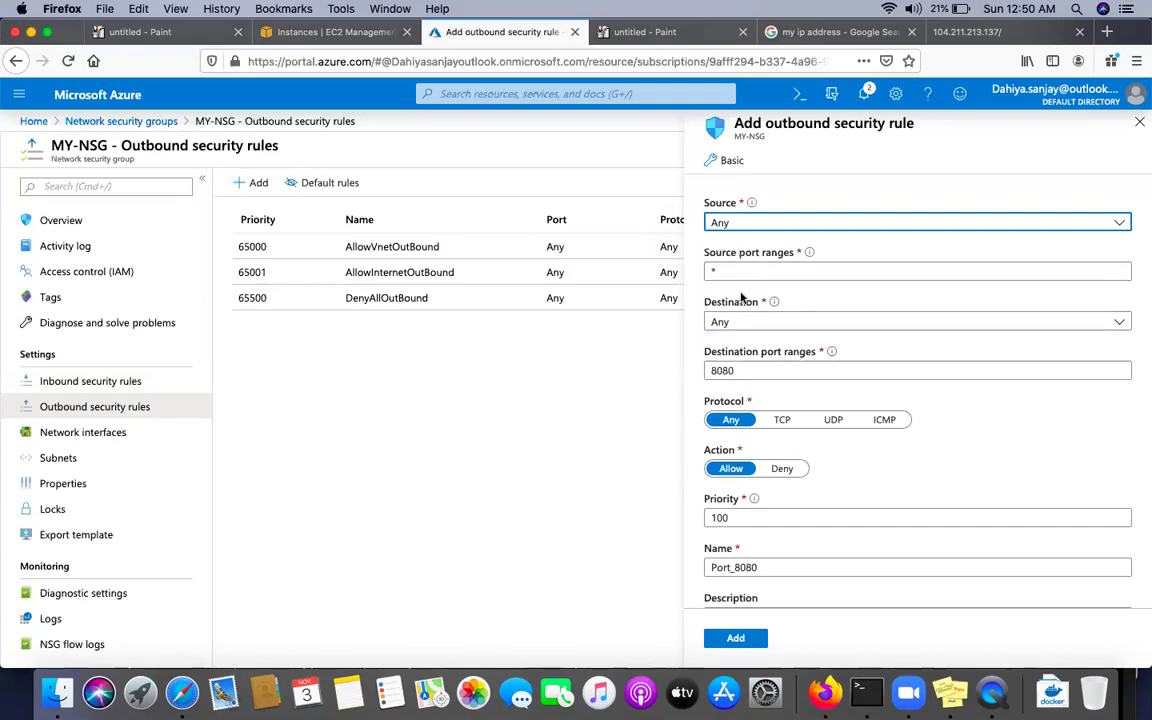
{"action": "left_click", "coordinate": [766, 323]}
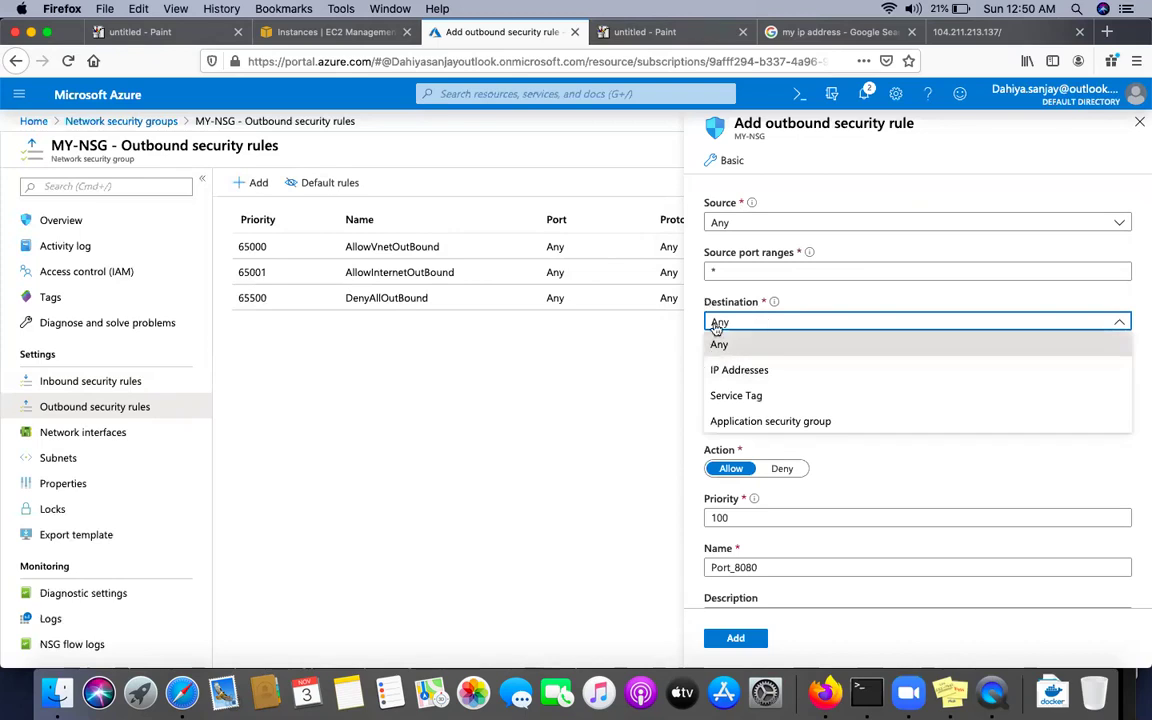
{"action": "left_click", "coordinate": [753, 395]}
{"action": "left_click", "coordinate": [762, 371]}
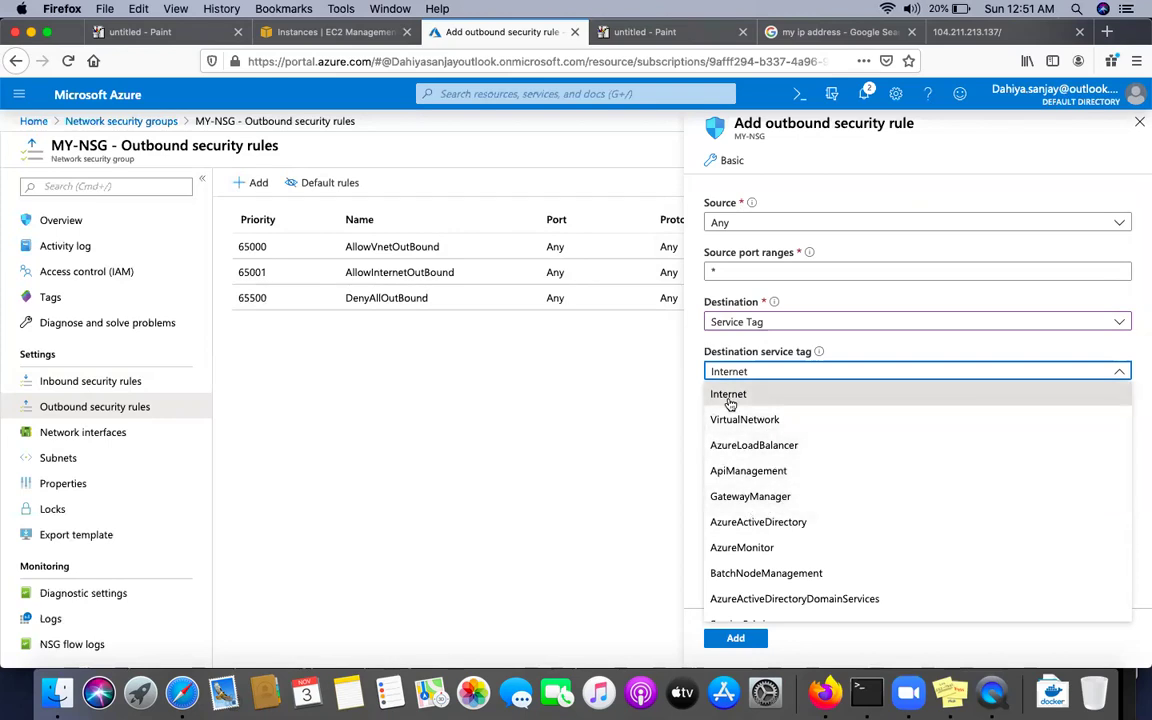
{"action": "left_click", "coordinate": [730, 396]}
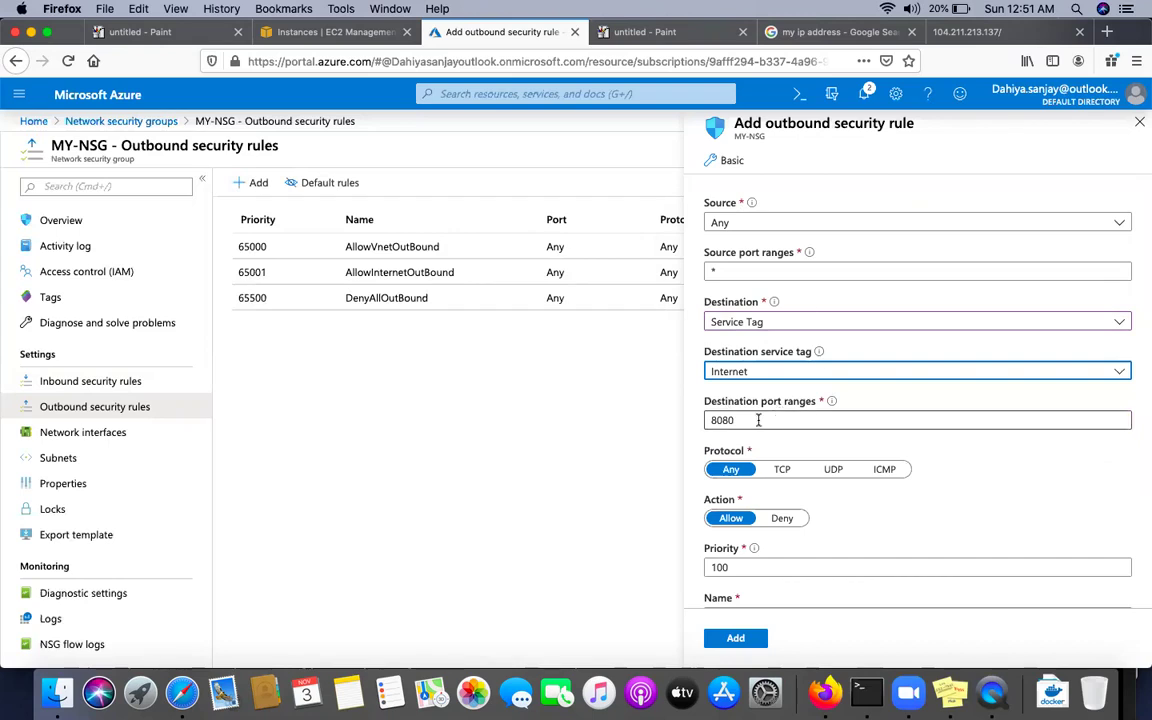
{"action": "left_click", "coordinate": [758, 420]}
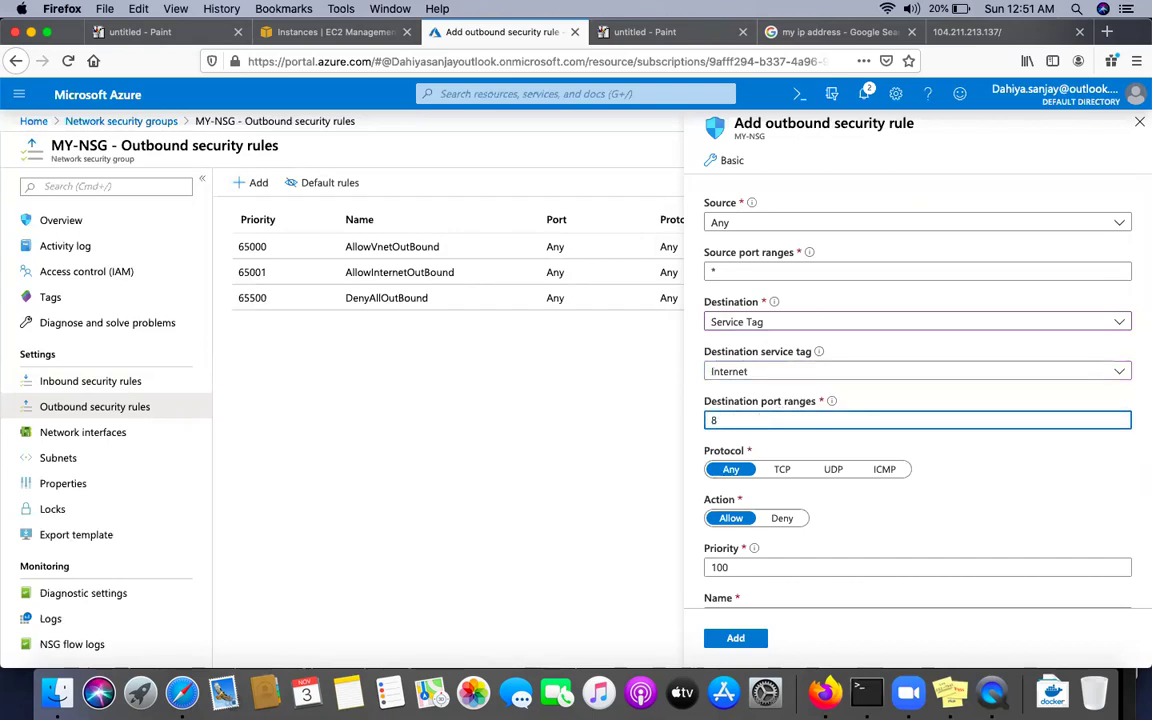
{"action": "type", "text": "*"}
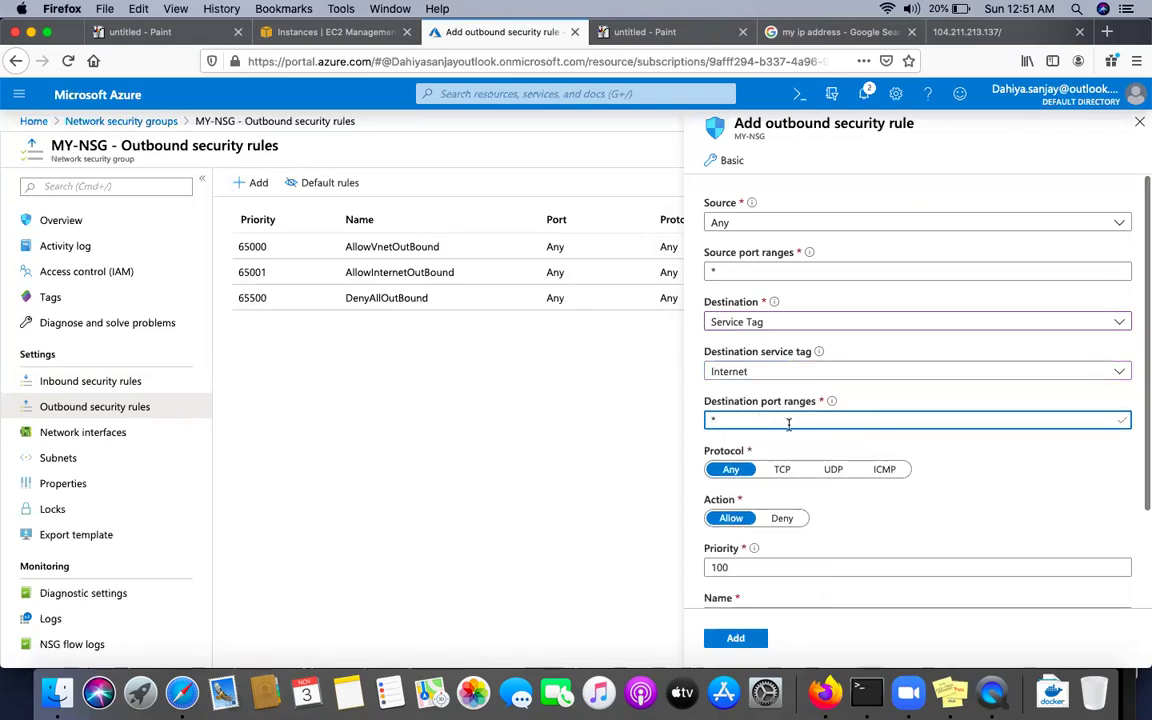
{"action": "left_click", "coordinate": [781, 519]}
Rename the rule to Portdeny at priority 100 and add it
{"action": "scroll", "coordinate": [805, 546], "scroll_direction": "down", "scroll_amount": 3}
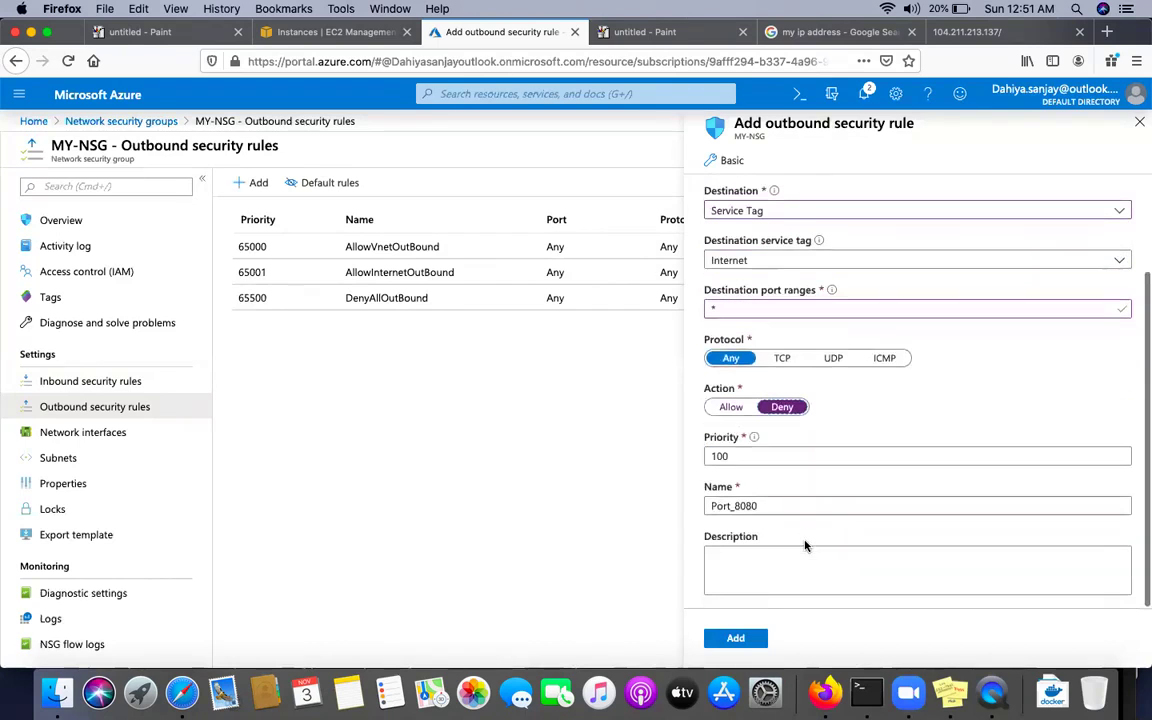
{"action": "left_click", "coordinate": [715, 457]}
{"action": "left_click", "coordinate": [736, 641]}
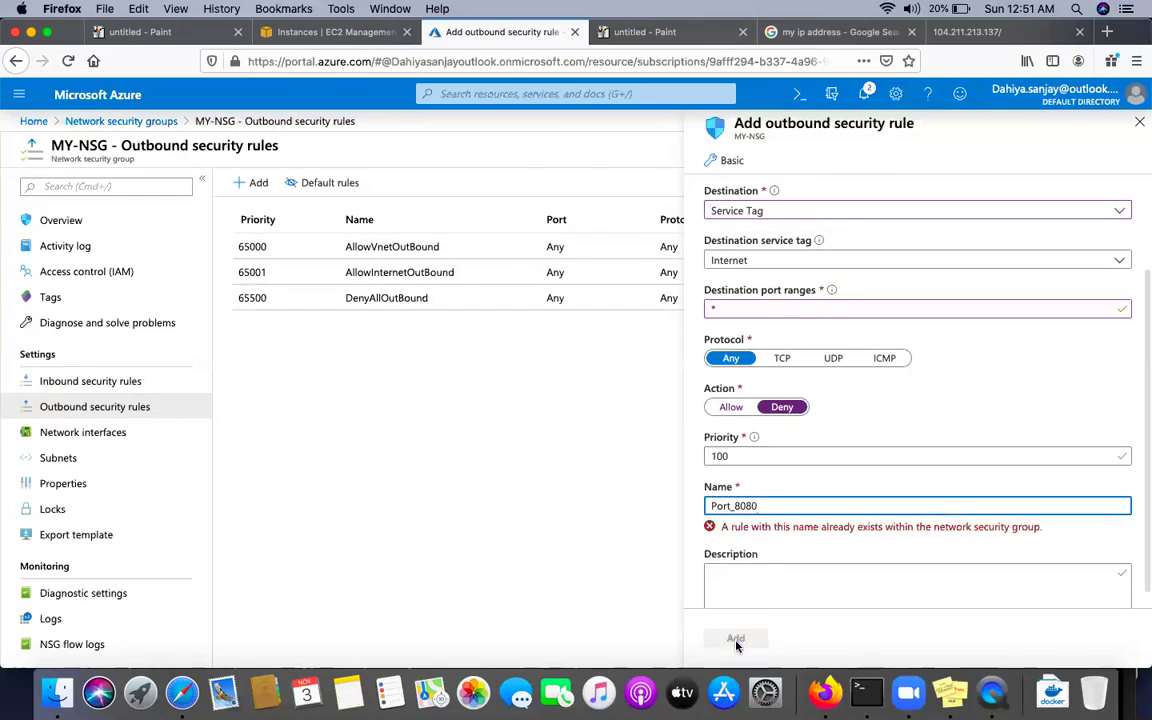
{"action": "key", "text": "BackSpace"}
{"action": "key", "text": "BackSpace"}
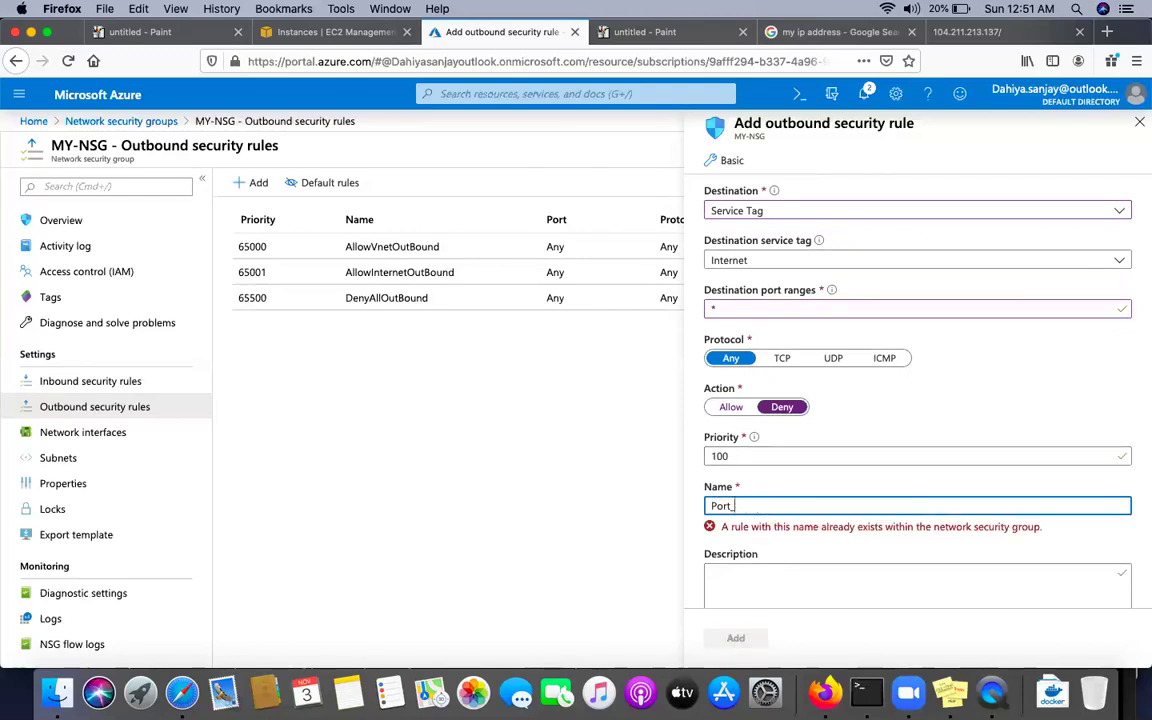
{"action": "key", "text": "BackSpace"}
{"action": "type", "text": "deny"}
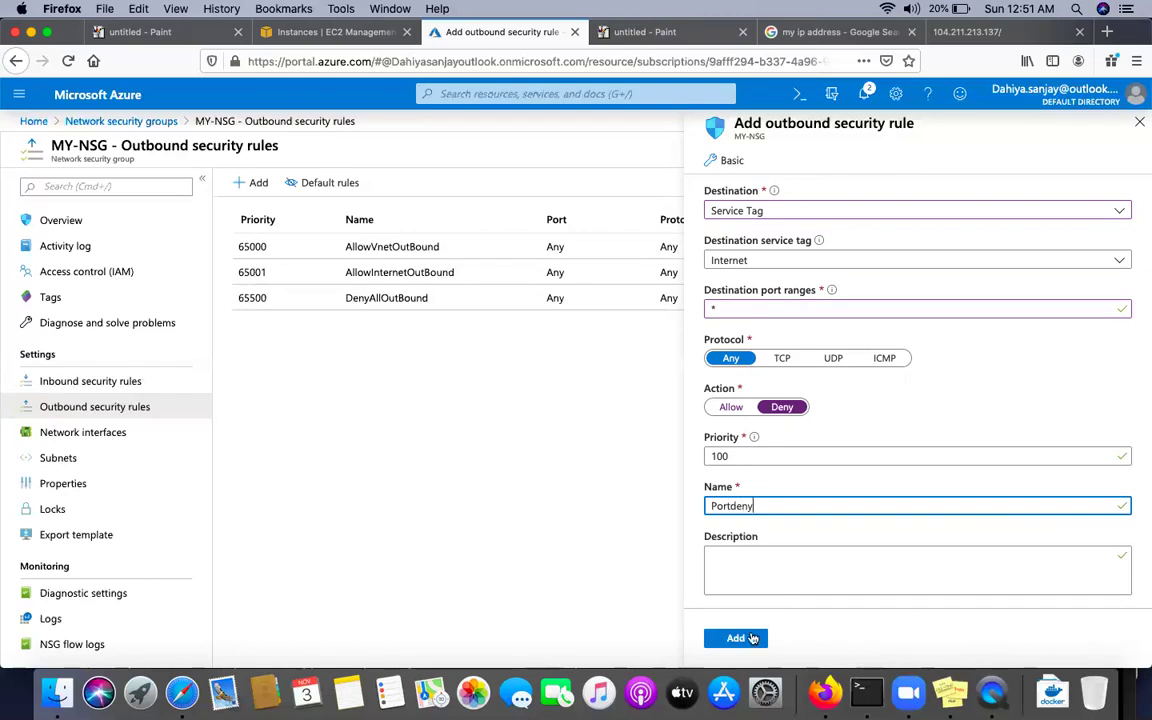
{"action": "left_click", "coordinate": [745, 638]}
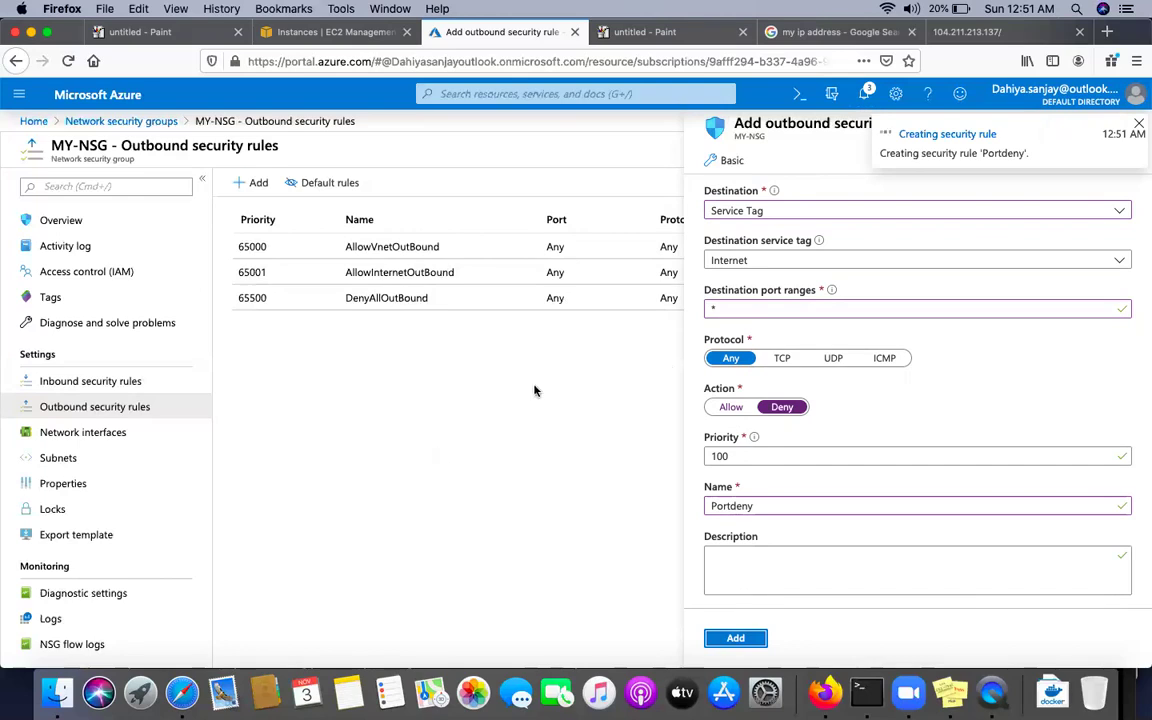
{"action": "left_click", "coordinate": [865, 96]}
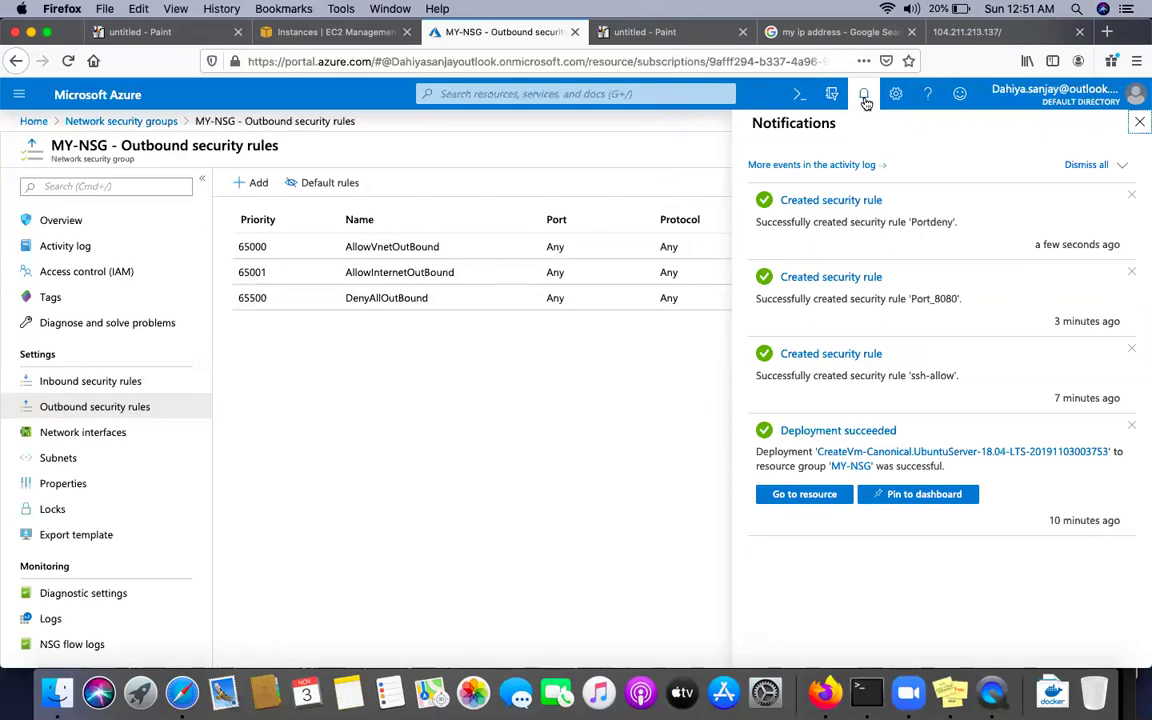
{"action": "left_click", "coordinate": [866, 692]}
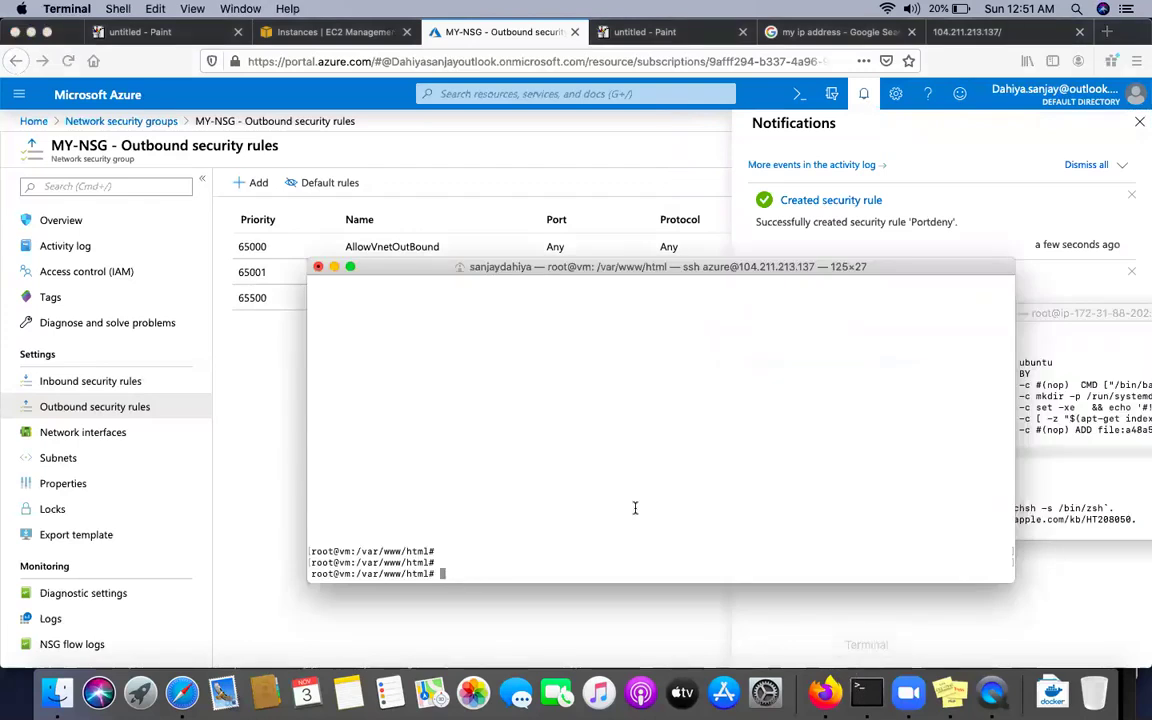
{"action": "type", "text": "elinks"}
{"action": "key", "text": "Return"}
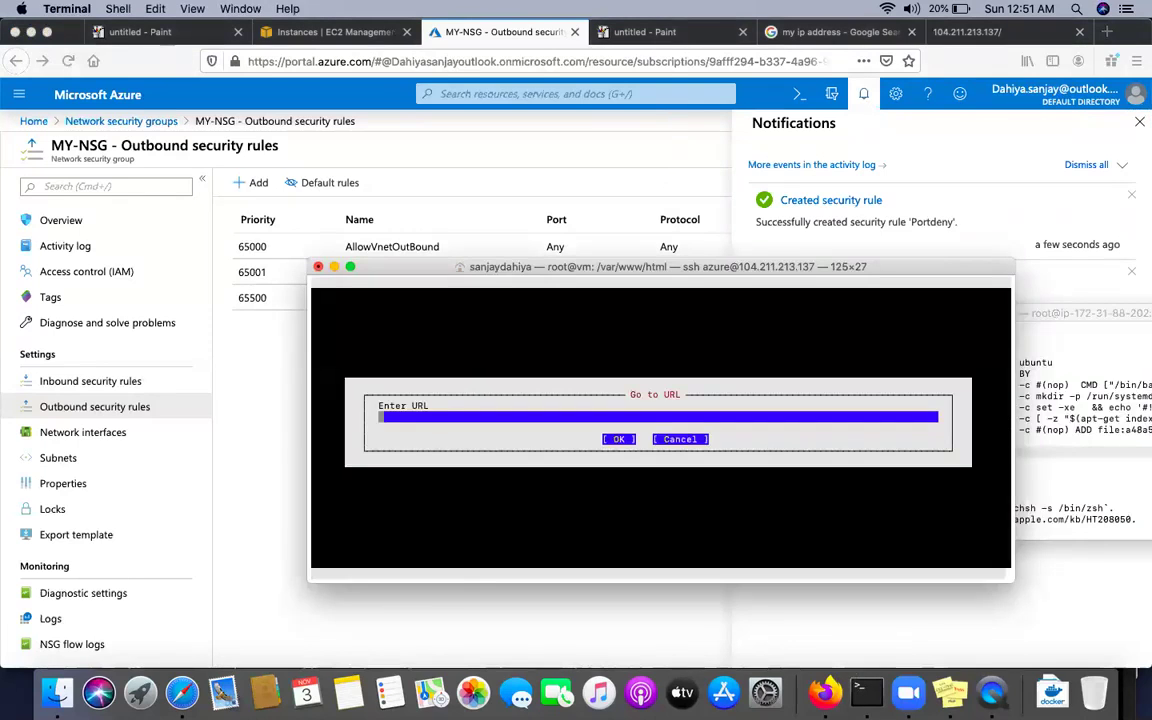
{"action": "type", "text": "www.google.com"}
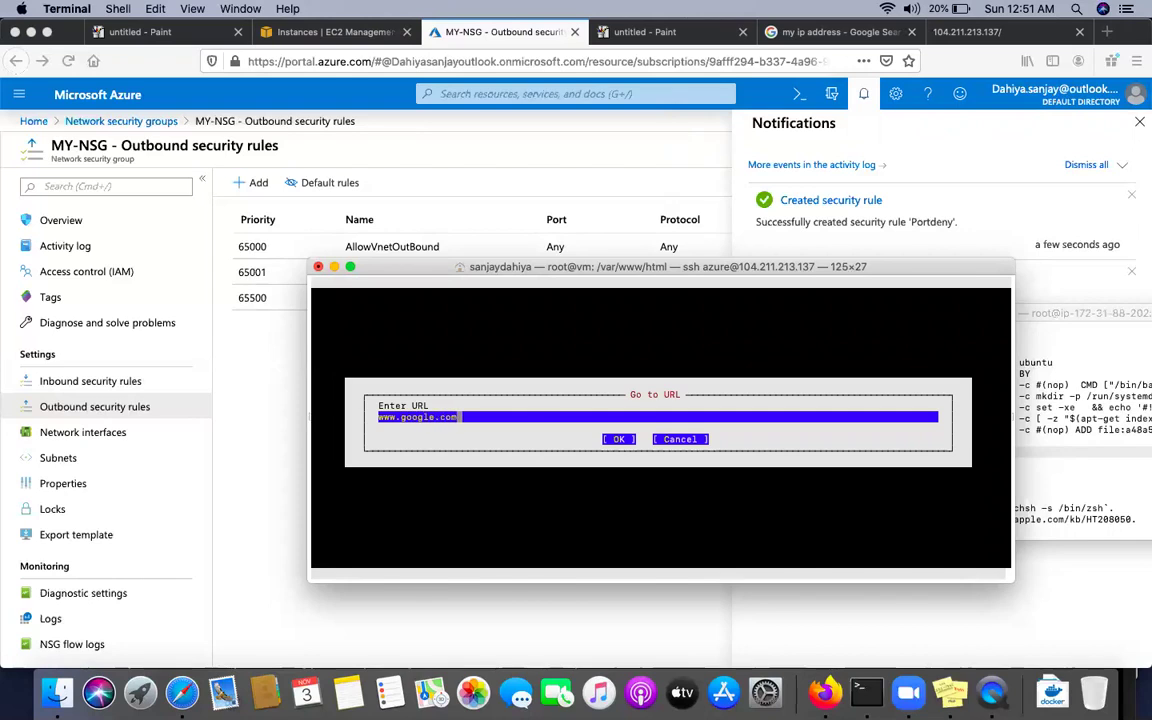
{"action": "key", "text": "Return"}
{"action": "key", "text": "q"}
{"action": "key", "text": "Return"}
{"action": "key", "text": "Return"}
{"action": "left_click", "coordinate": [265, 455]}
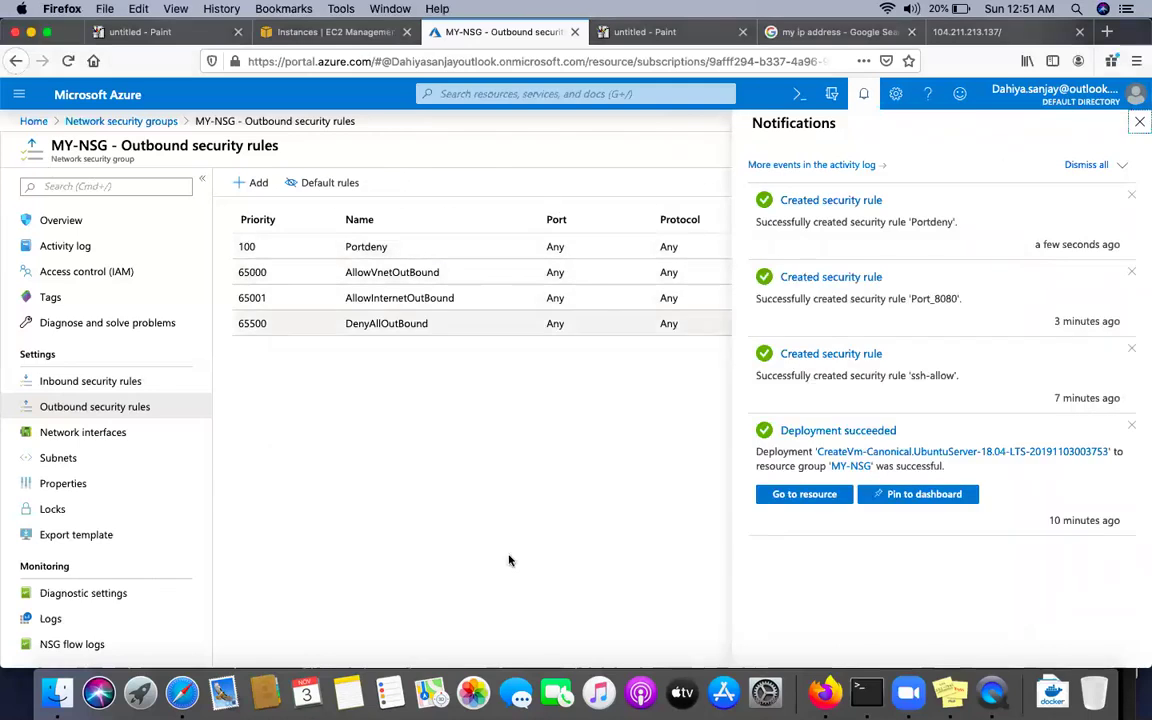
{"action": "left_click", "coordinate": [870, 695]}
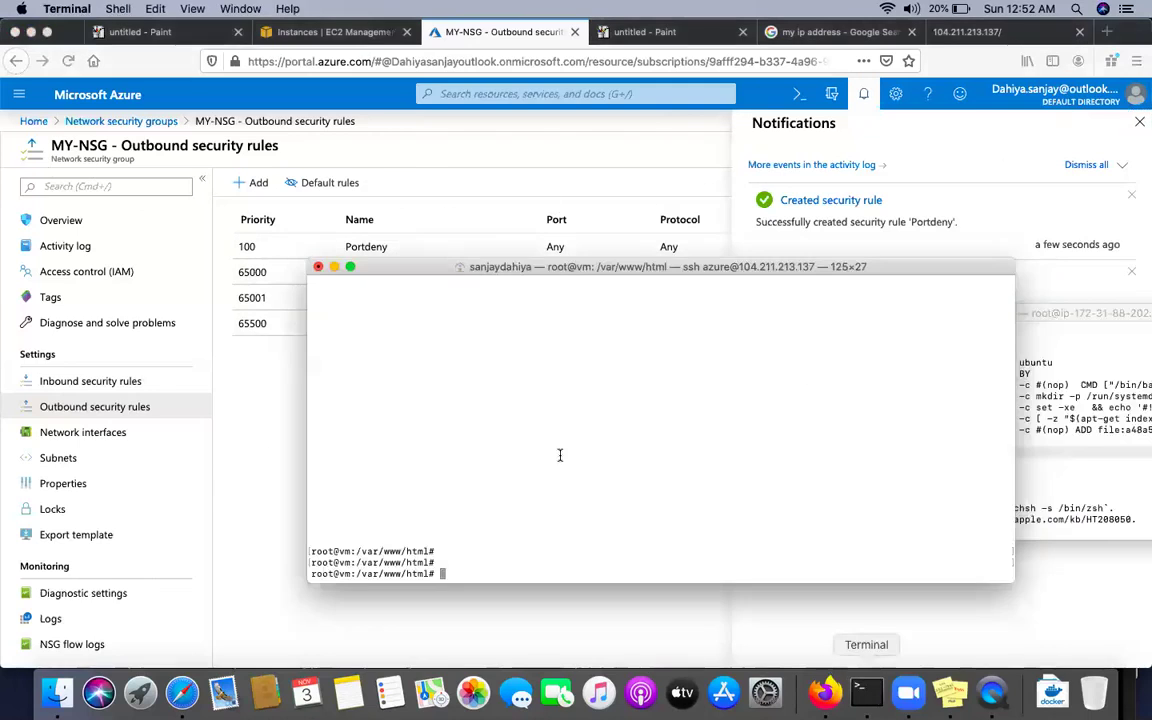
{"action": "type", "text": "elinks"}
{"action": "key", "text": "Return"}
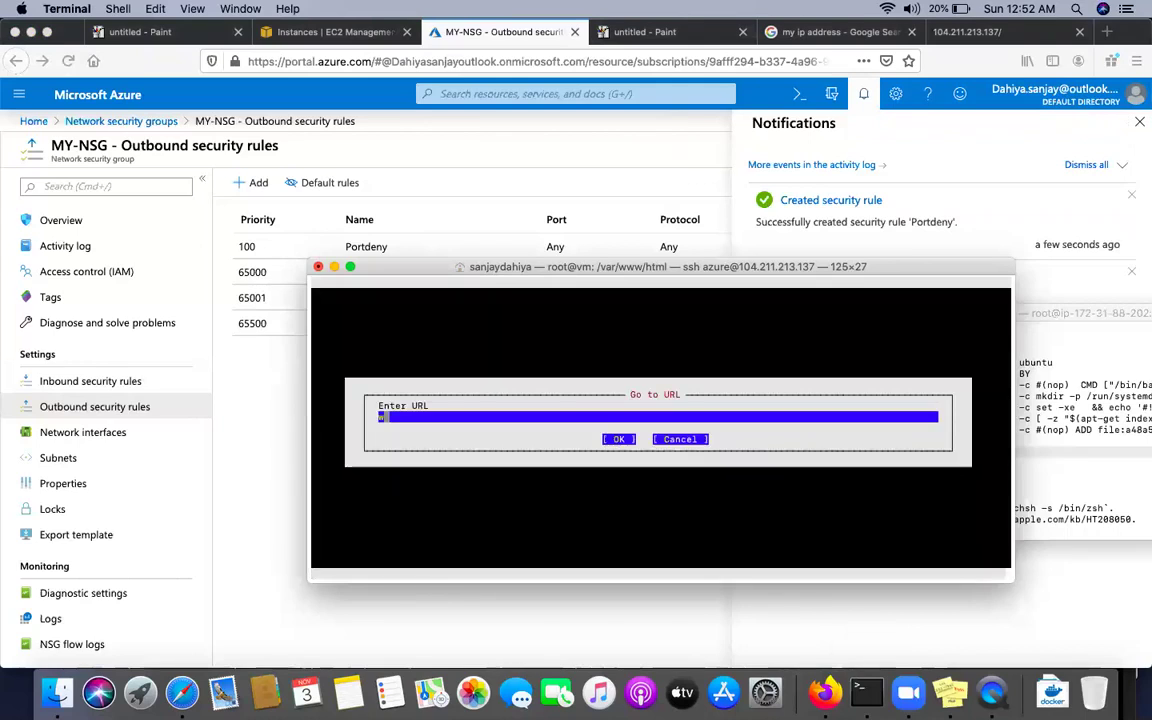
{"action": "type", "text": "www.google.com"}
{"action": "key", "text": "Return"}
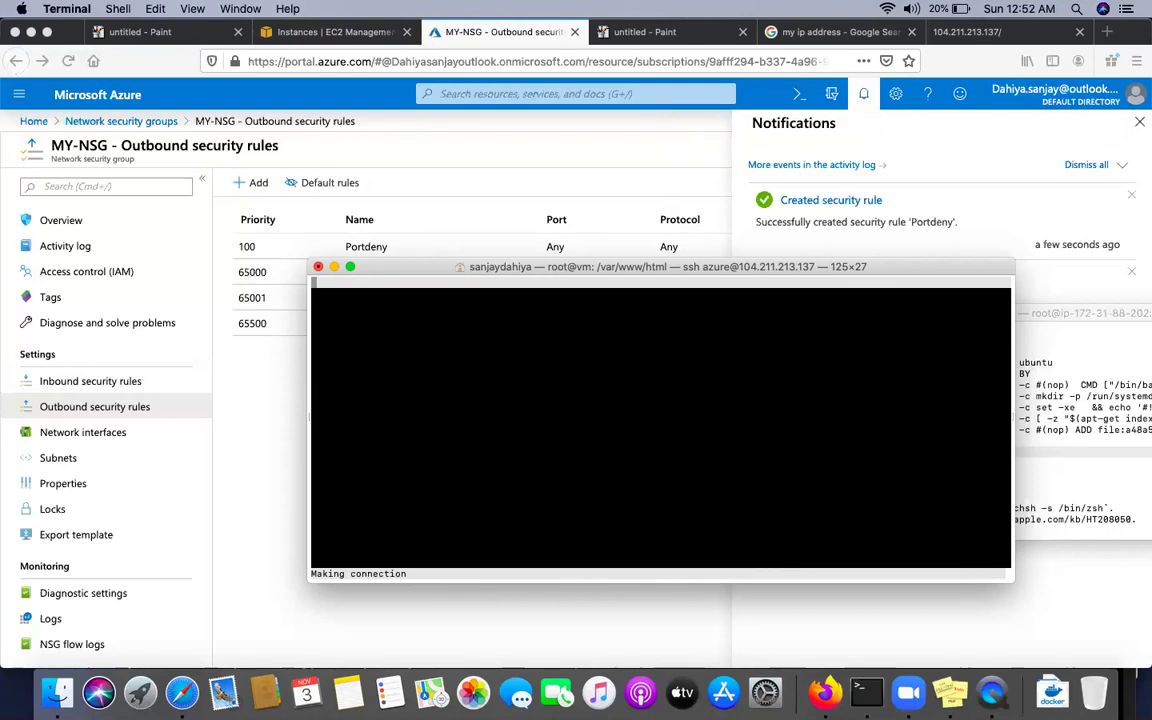
{"action": "key", "text": "q"}
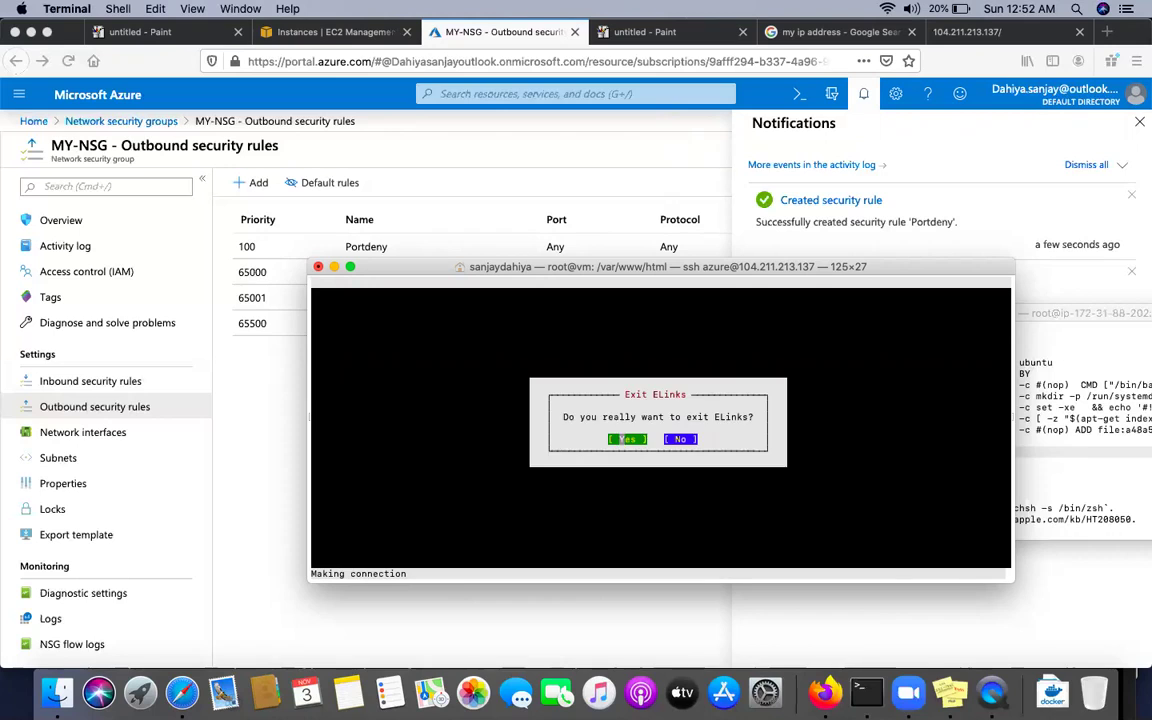
{"action": "key", "text": "Return"}
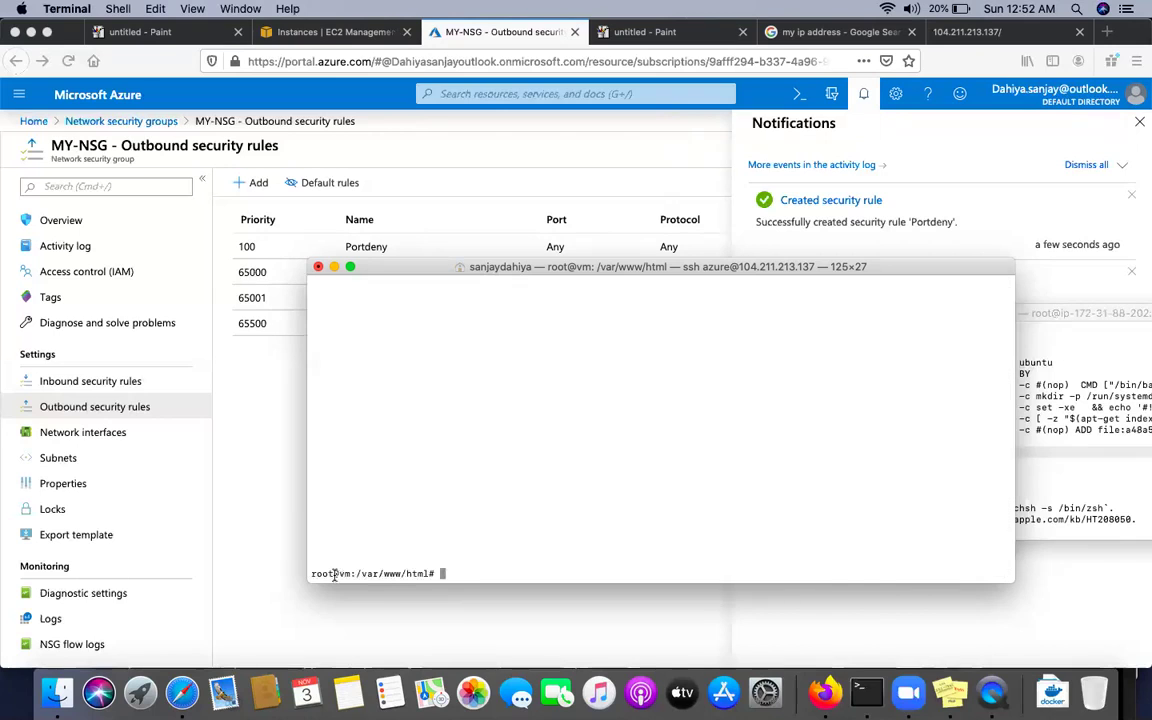
{"action": "left_click", "coordinate": [241, 467]}
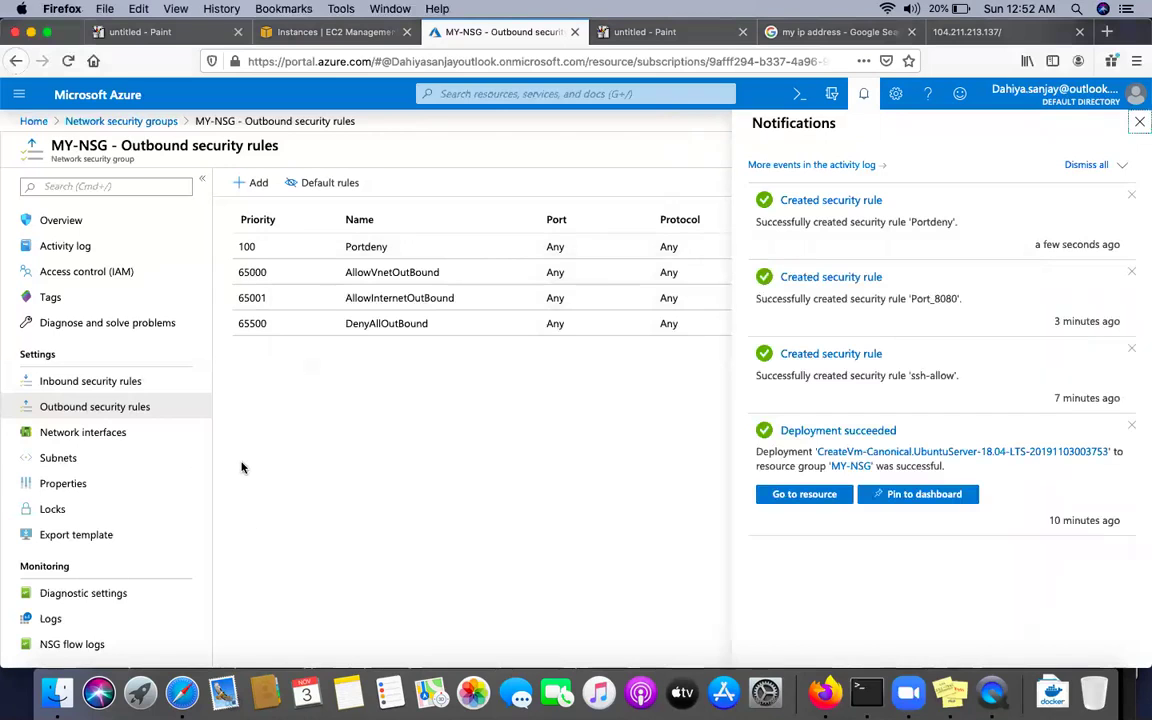
Start a new MY-NSG inbound rule, view its Source options, then switch to the diagram tab
{"action": "left_click", "coordinate": [128, 381]}
{"action": "left_click", "coordinate": [249, 184]}
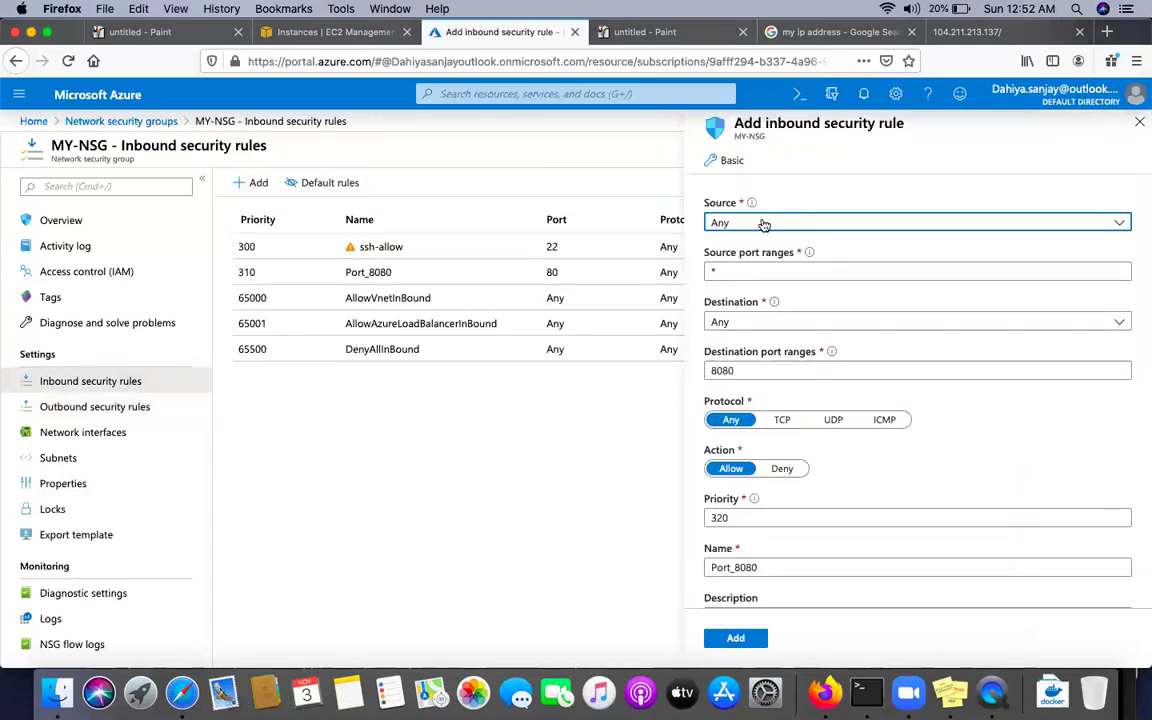
{"action": "left_click", "coordinate": [763, 224]}
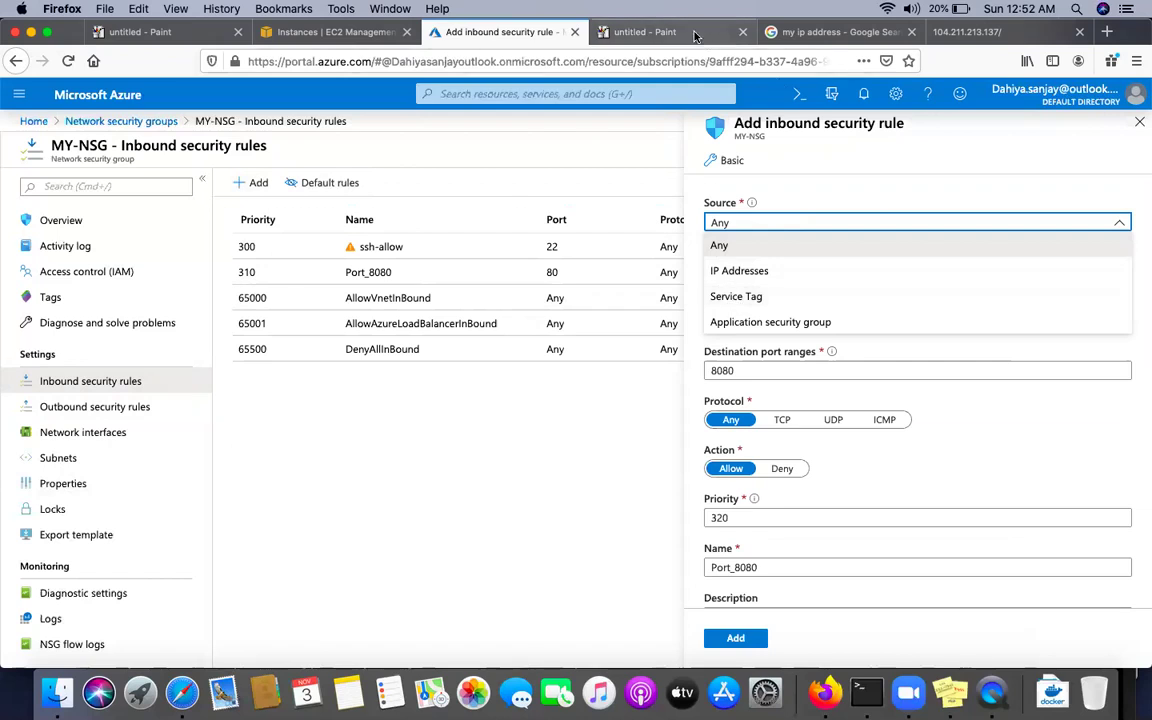
{"action": "left_click", "coordinate": [645, 33]}
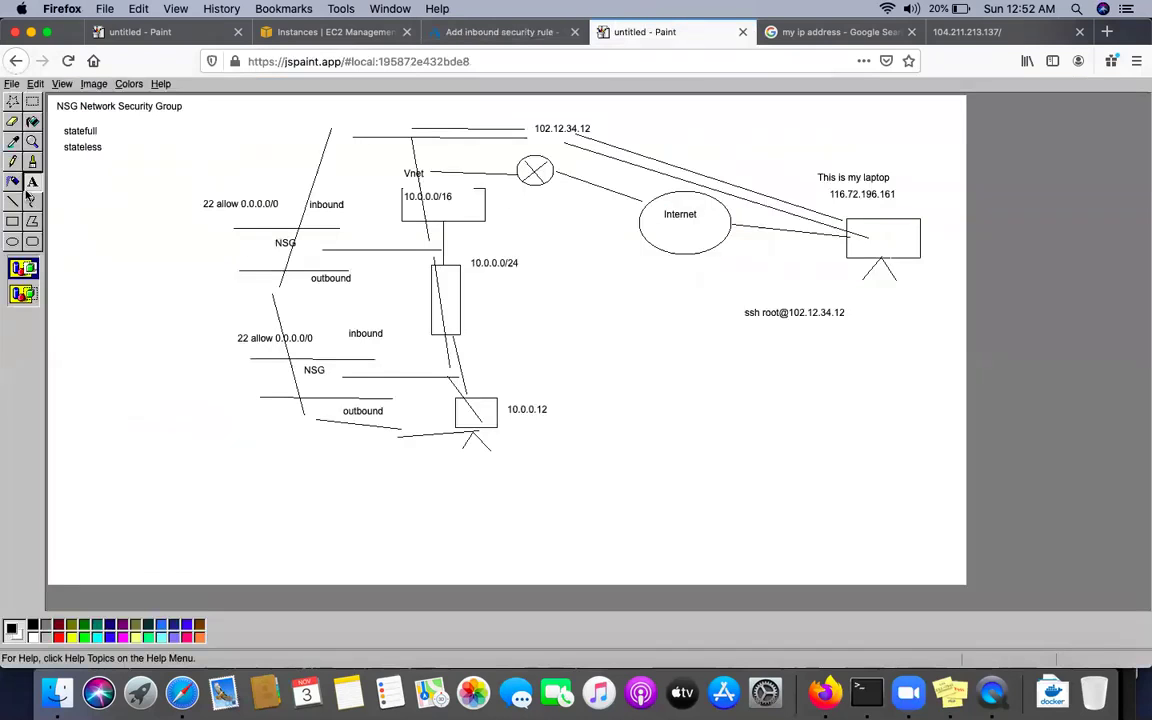
Draw a large ellipse enclosing rounded boxes, with a small circle inside the left box
{"action": "left_click", "coordinate": [12, 242]}
{"action": "mouse_move", "coordinate": [634, 357]}
{"action": "left_mouse_down"}
{"action": "mouse_move", "coordinate": [910, 522]}
{"action": "mouse_move", "coordinate": [928, 545]}
{"action": "left_mouse_up"}
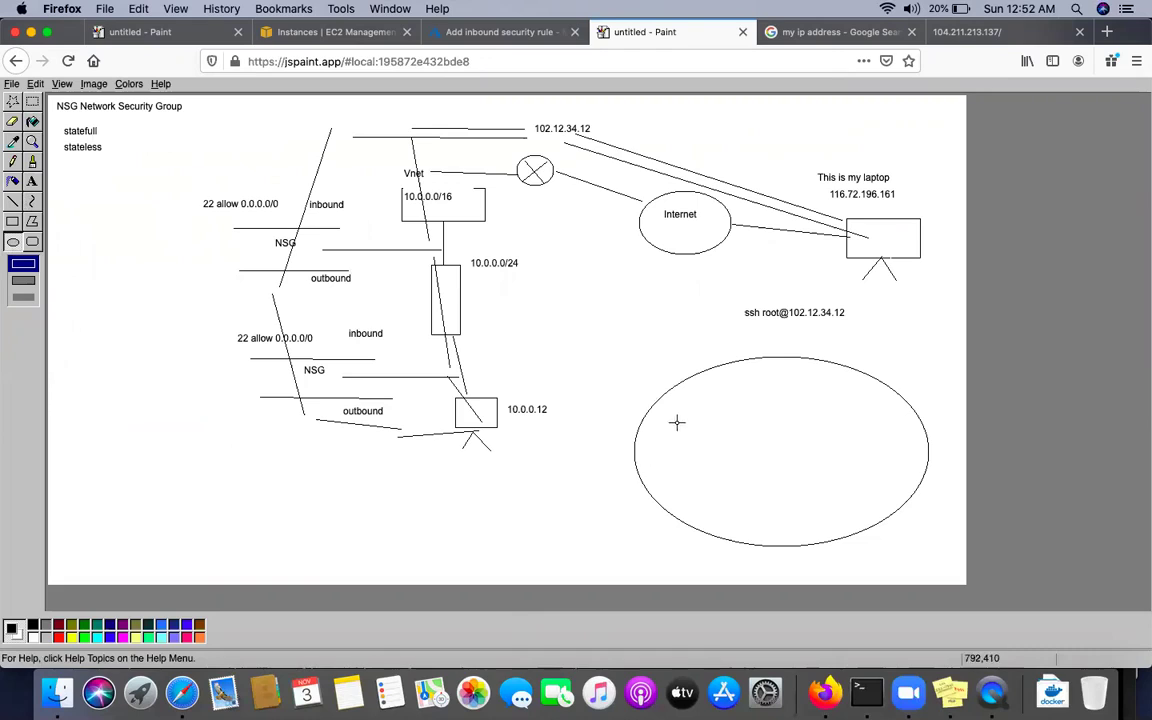
{"action": "left_click_drag", "start_coordinate": [660, 425], "coordinate": [705, 477]}
{"action": "key", "text": "ctrl+z"}
{"action": "left_click", "coordinate": [34, 243]}
{"action": "left_click_drag", "start_coordinate": [655, 435], "coordinate": [703, 476]}
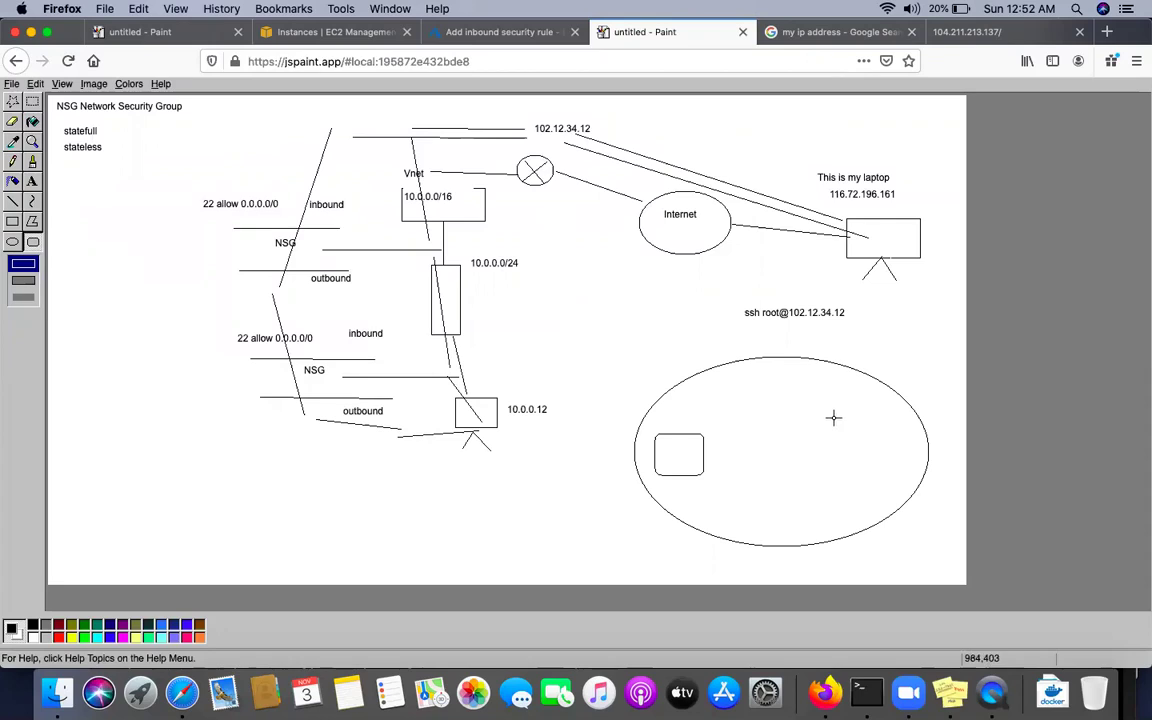
{"action": "mouse_move", "coordinate": [787, 373]}
{"action": "left_mouse_down"}
{"action": "mouse_move", "coordinate": [838, 419]}
{"action": "mouse_move", "coordinate": [838, 463]}
{"action": "mouse_move", "coordinate": [878, 493]}
{"action": "left_mouse_up"}
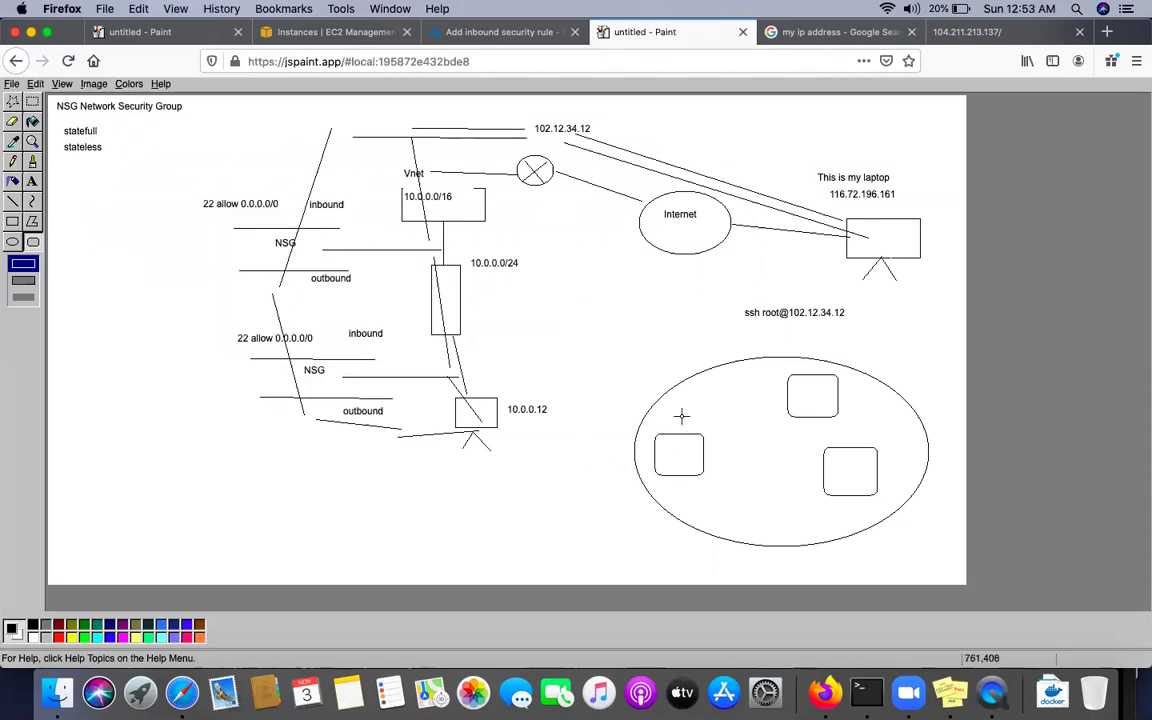
{"action": "left_click_drag", "start_coordinate": [661, 448], "coordinate": [681, 464]}
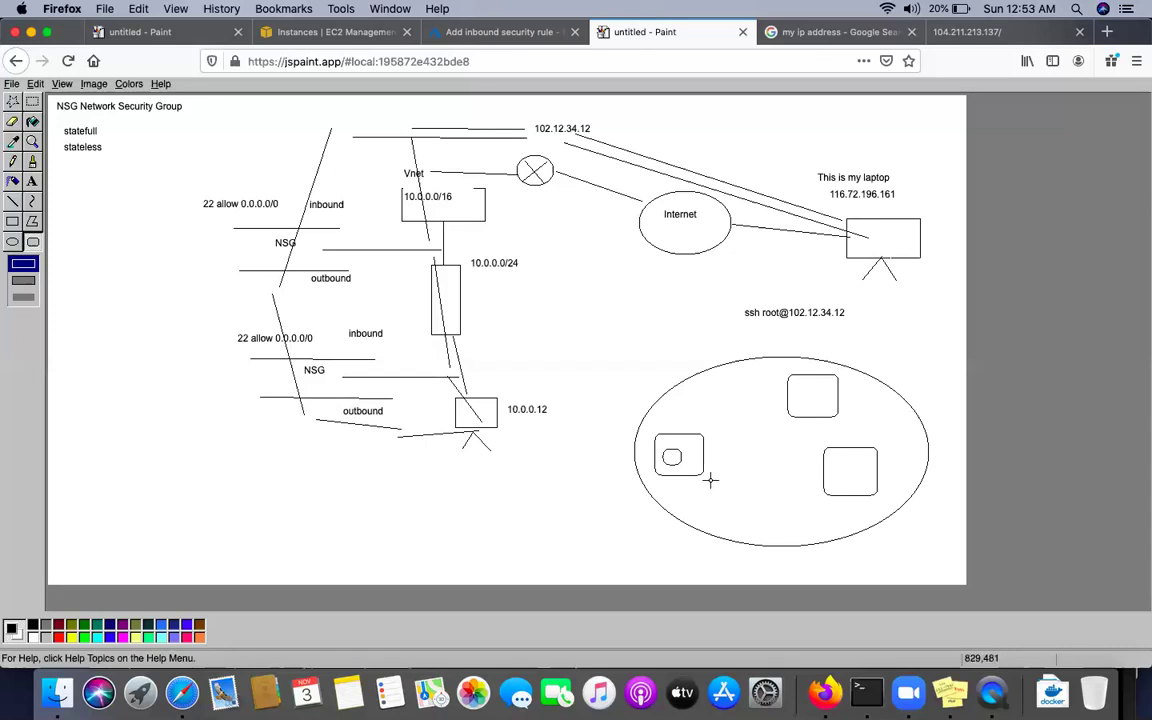
Set the inbound rule's source to Service Tag, browsing the tags and keeping Internet
{"action": "left_click", "coordinate": [475, 32]}
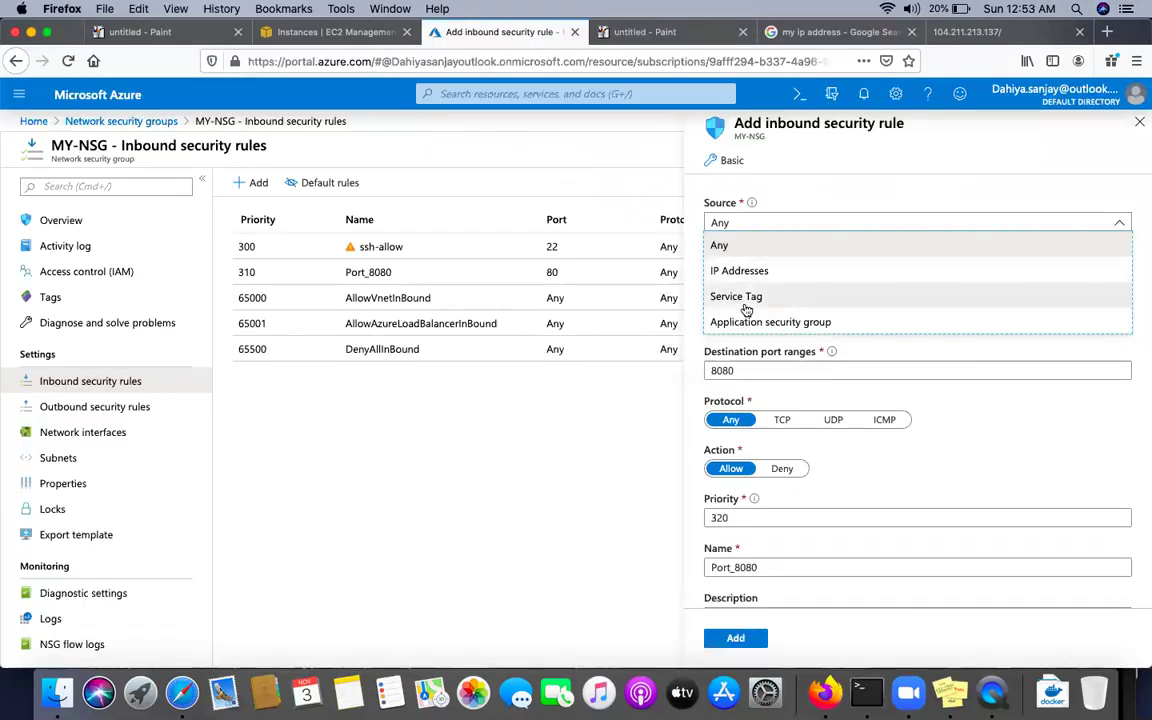
{"action": "left_click", "coordinate": [748, 298]}
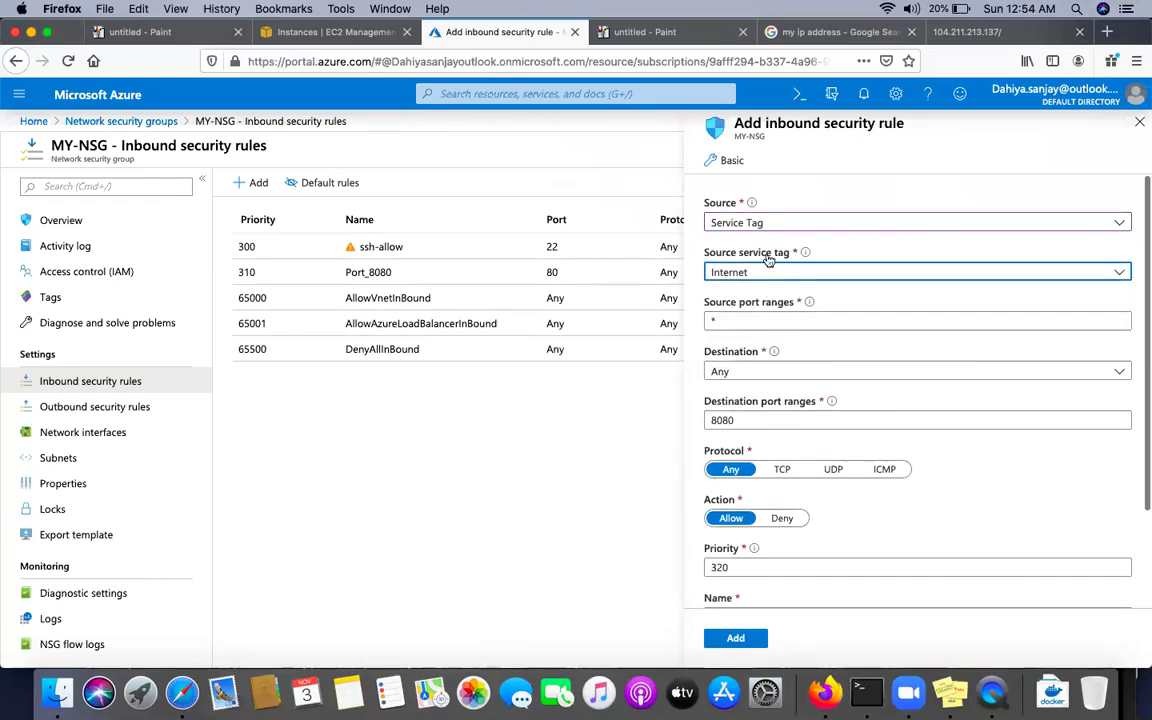
{"action": "left_click", "coordinate": [753, 274]}
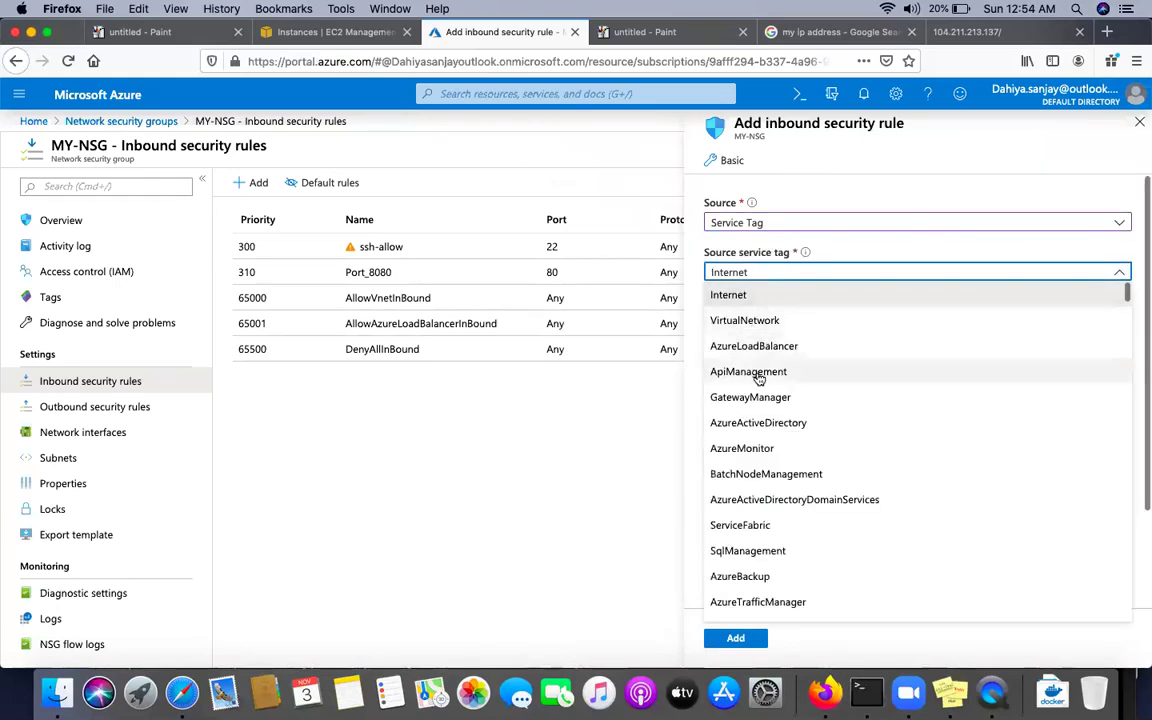
{"action": "scroll", "coordinate": [747, 591], "scroll_direction": "down", "scroll_amount": 10}
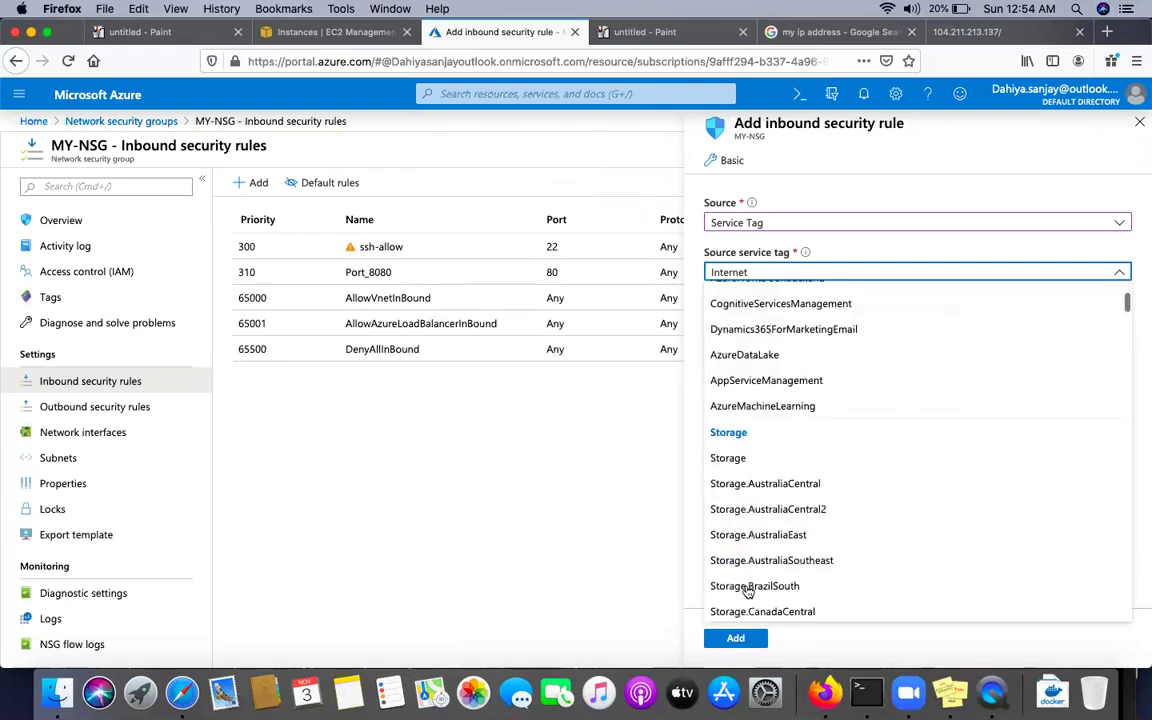
{"action": "scroll", "coordinate": [747, 591], "scroll_direction": "down", "scroll_amount": 15}
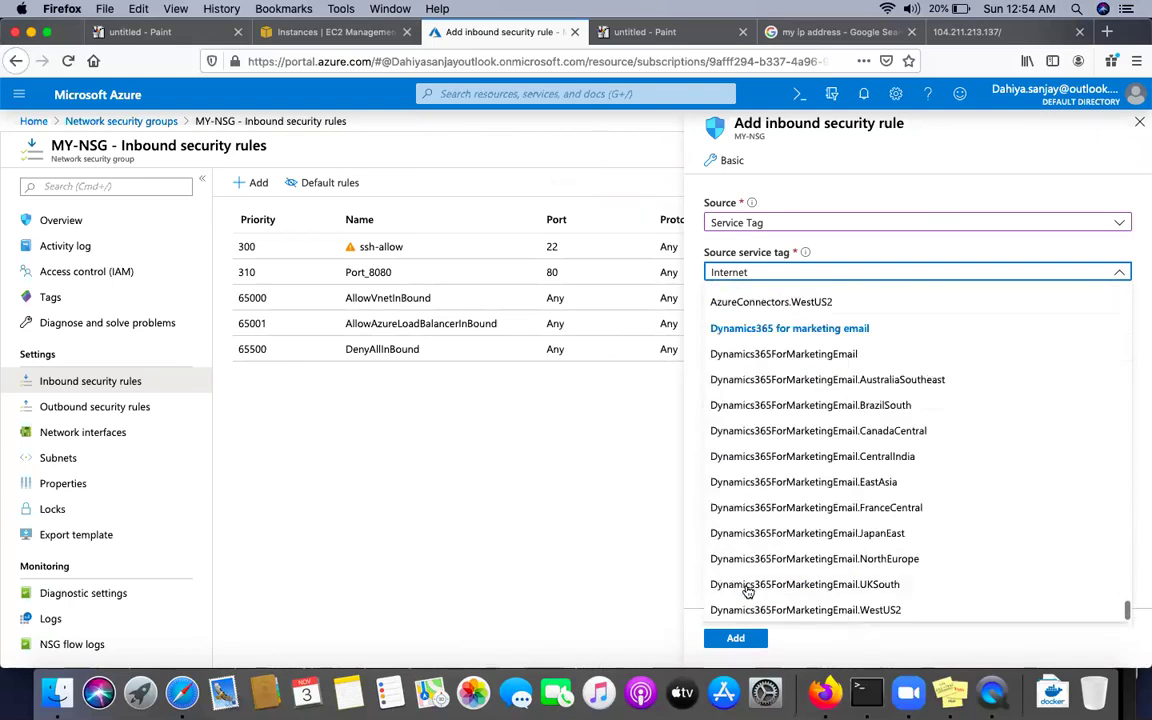
{"action": "scroll", "coordinate": [747, 591], "scroll_direction": "up", "scroll_amount": 10}
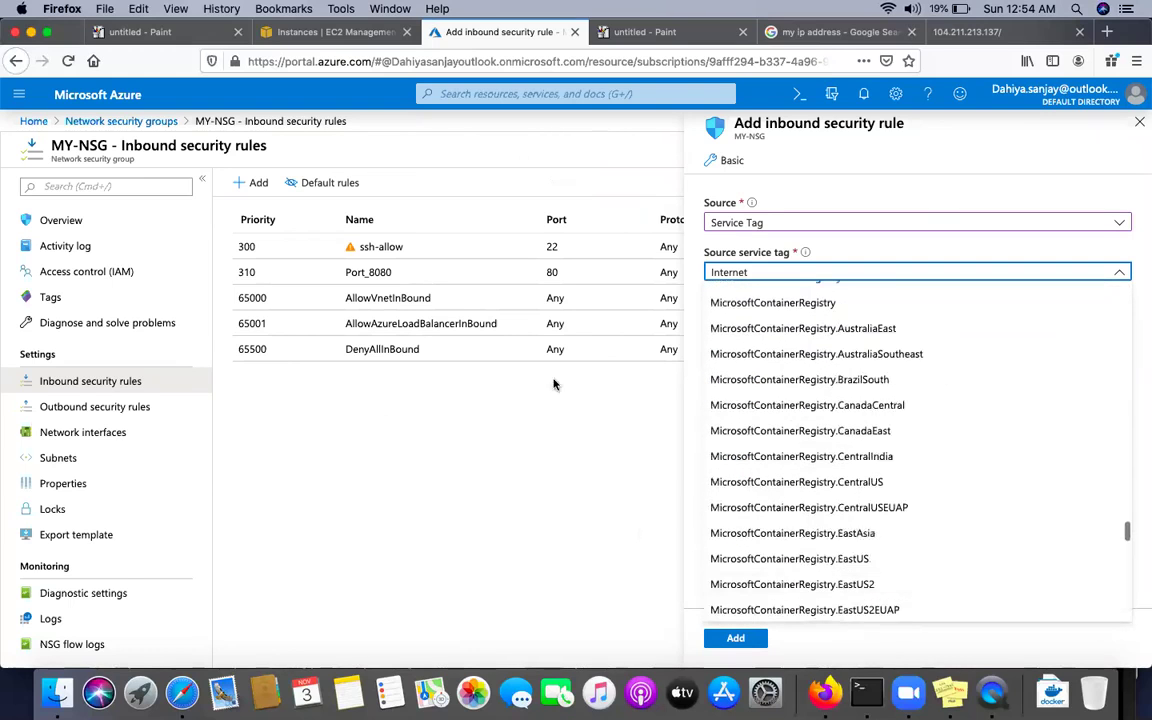
{"action": "left_click", "coordinate": [531, 521]}
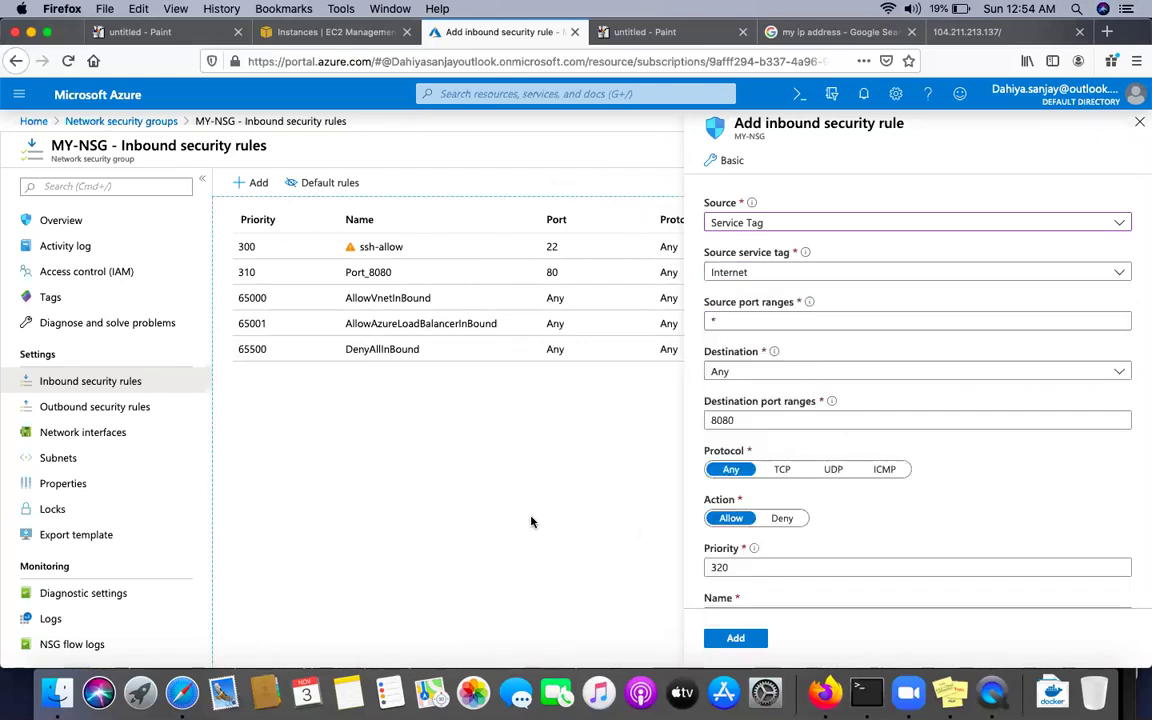
Discard the unsaved inbound rule and return to the Network security groups list
{"action": "left_click", "coordinate": [1139, 124]}
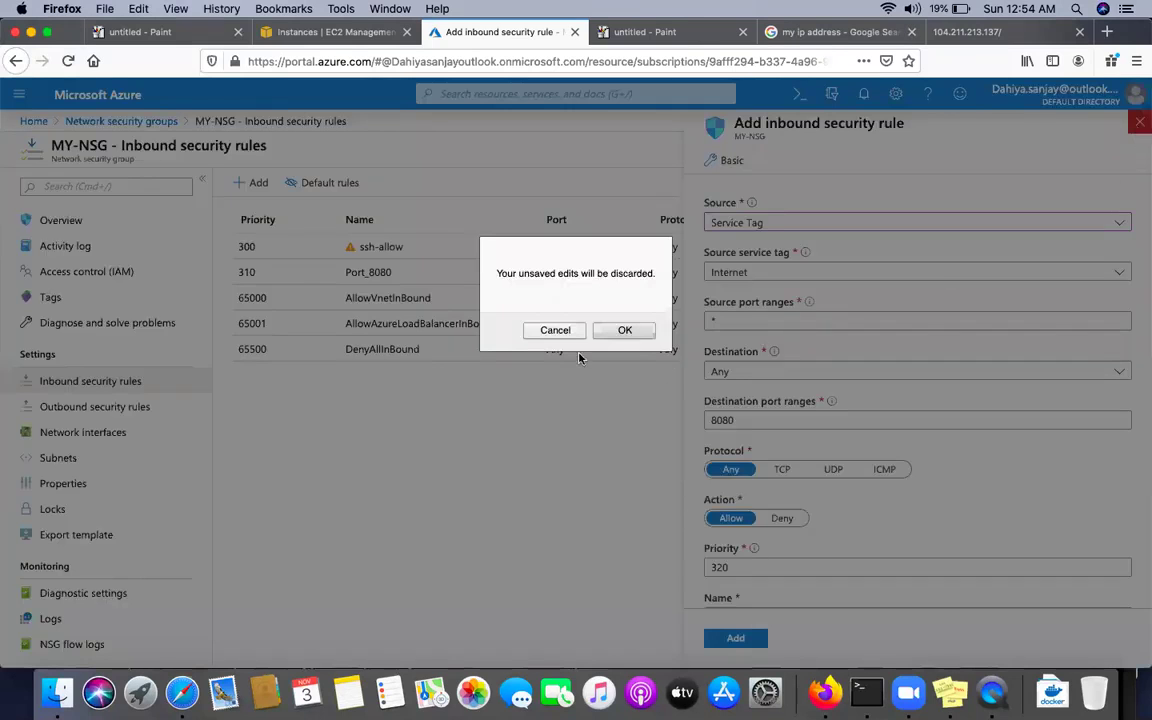
{"action": "left_click", "coordinate": [555, 332]}
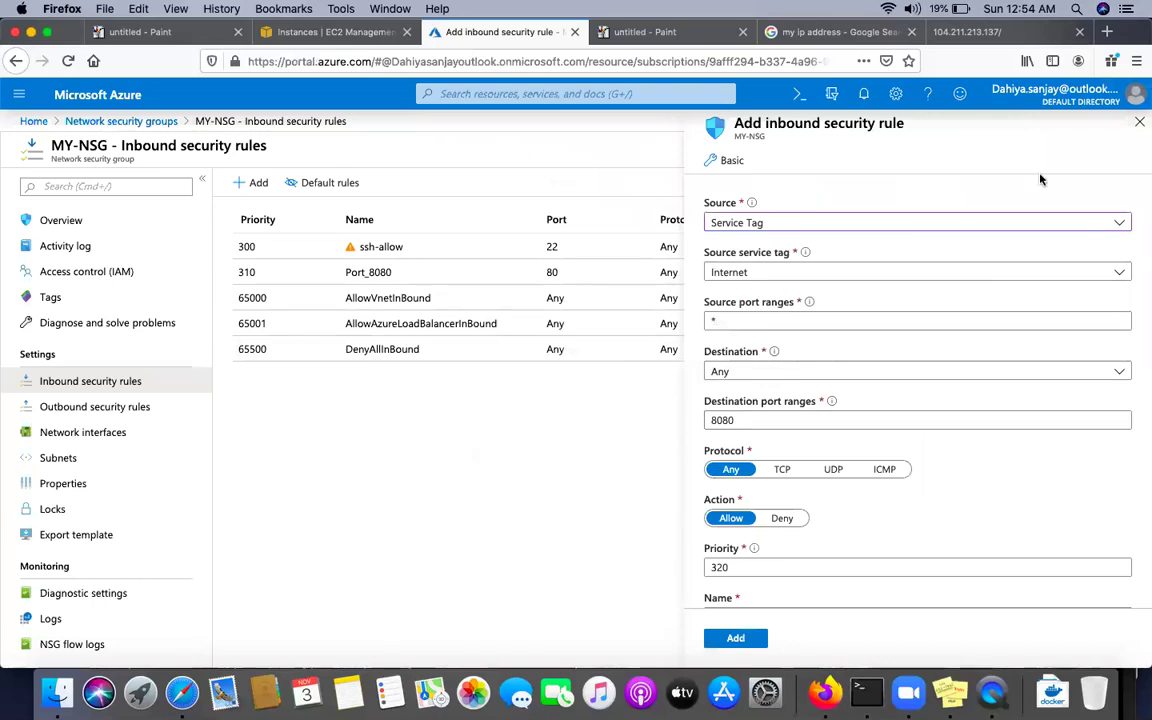
{"action": "left_click", "coordinate": [1139, 124]}
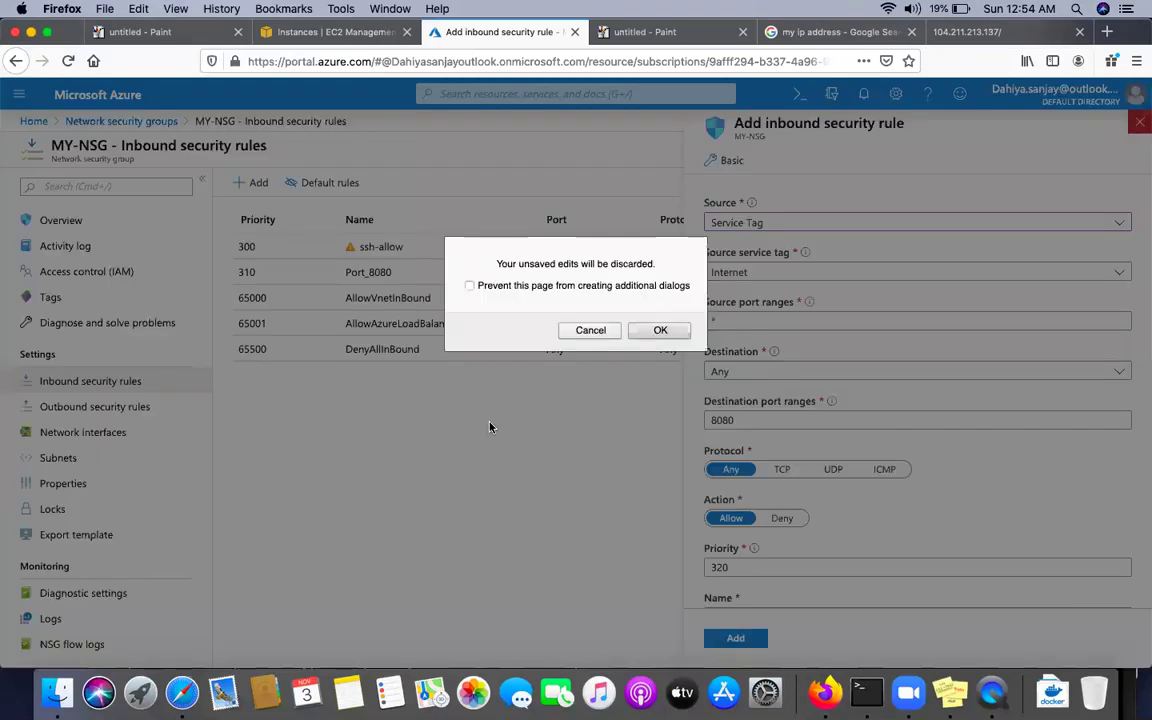
{"action": "left_click", "coordinate": [590, 330]}
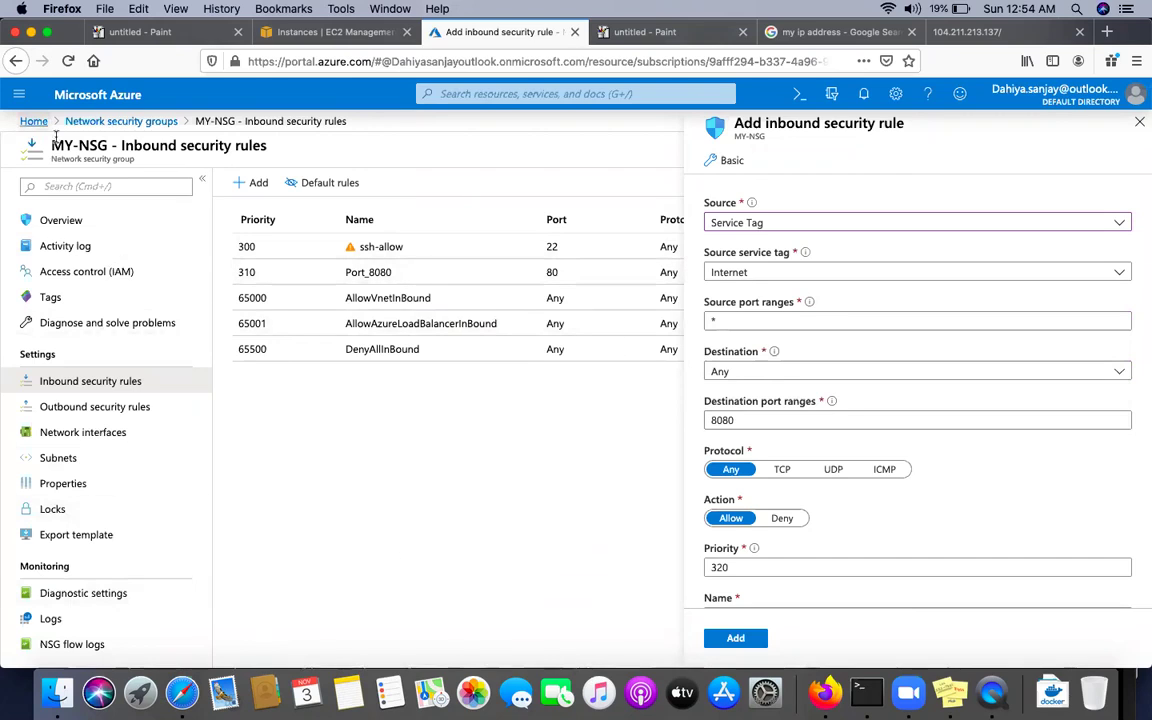
{"action": "left_click", "coordinate": [110, 121]}
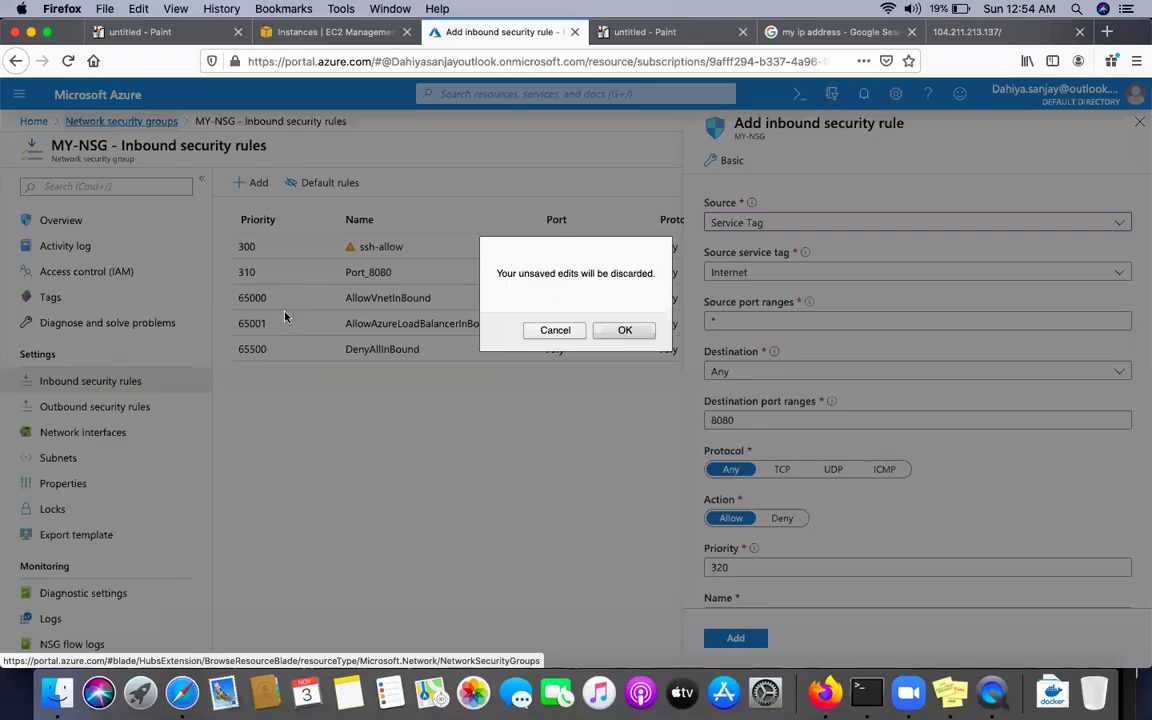
{"action": "left_click", "coordinate": [618, 338]}
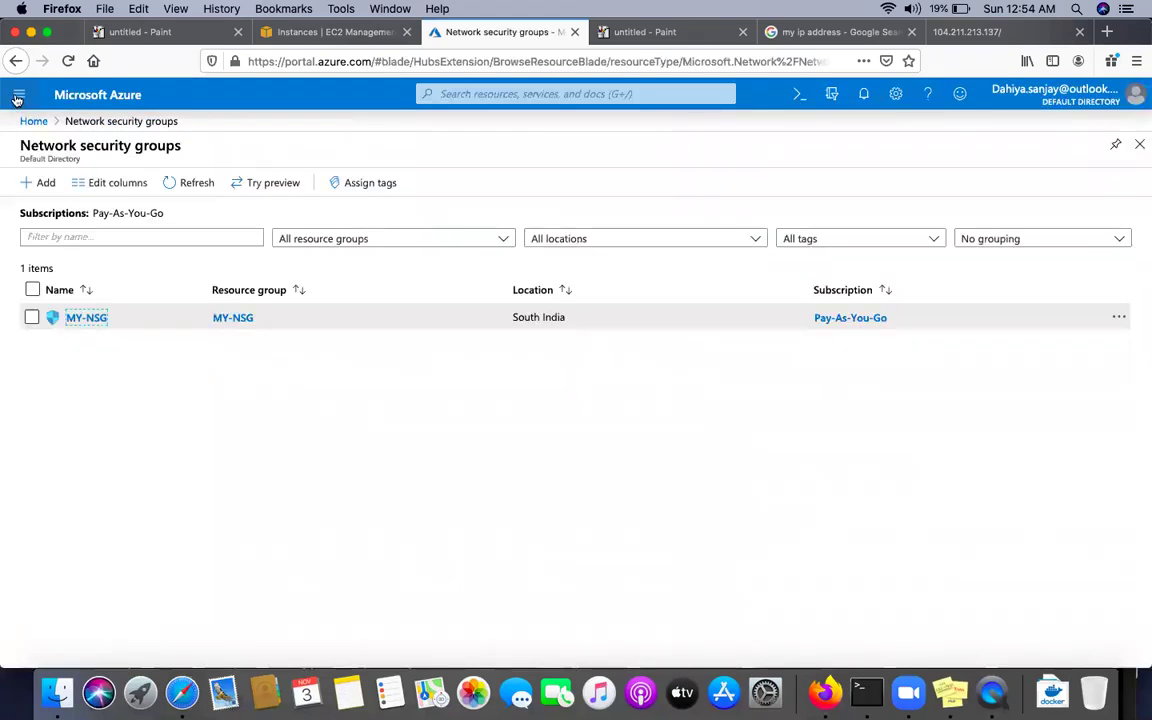
Go to the vm virtual machine's Networking page from the Virtual machines list
{"action": "left_click", "coordinate": [18, 95]}
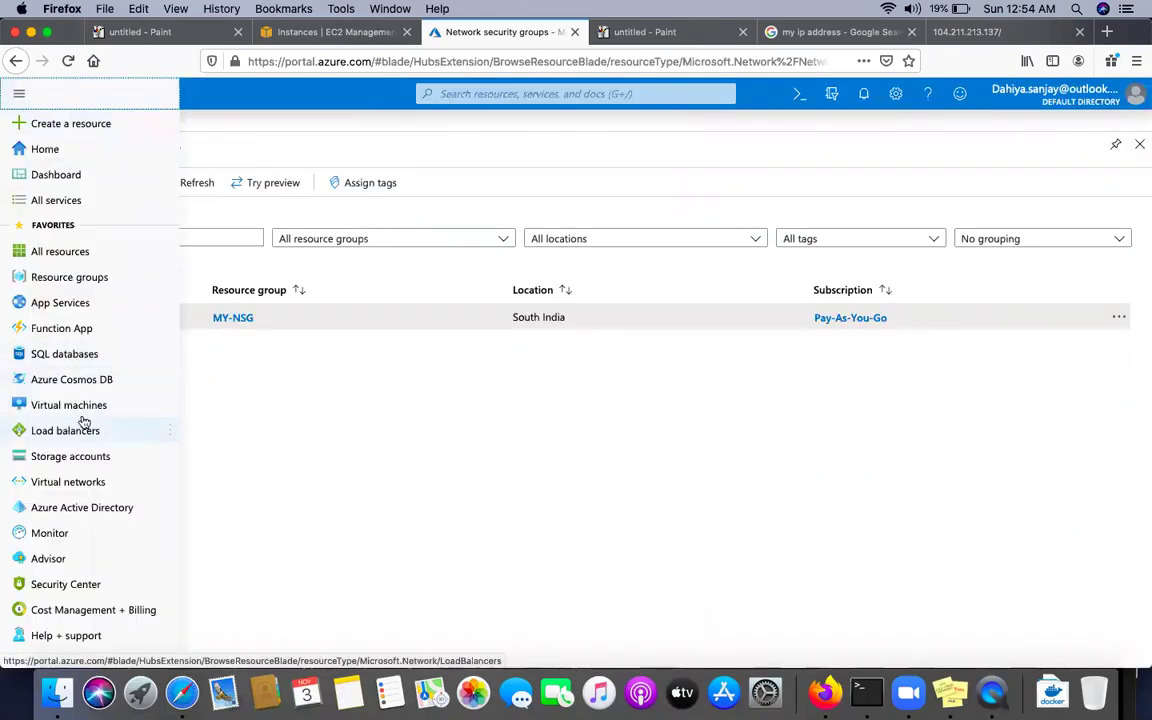
{"action": "left_click", "coordinate": [90, 404]}
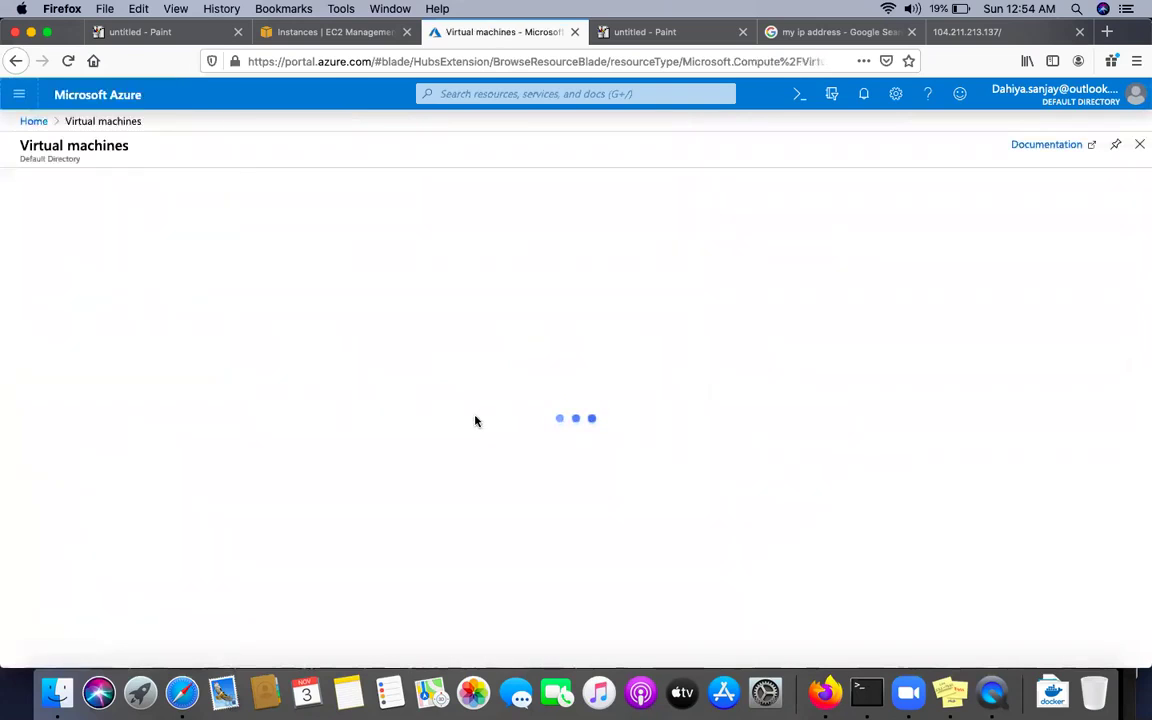
{"action": "left_click", "coordinate": [74, 320]}
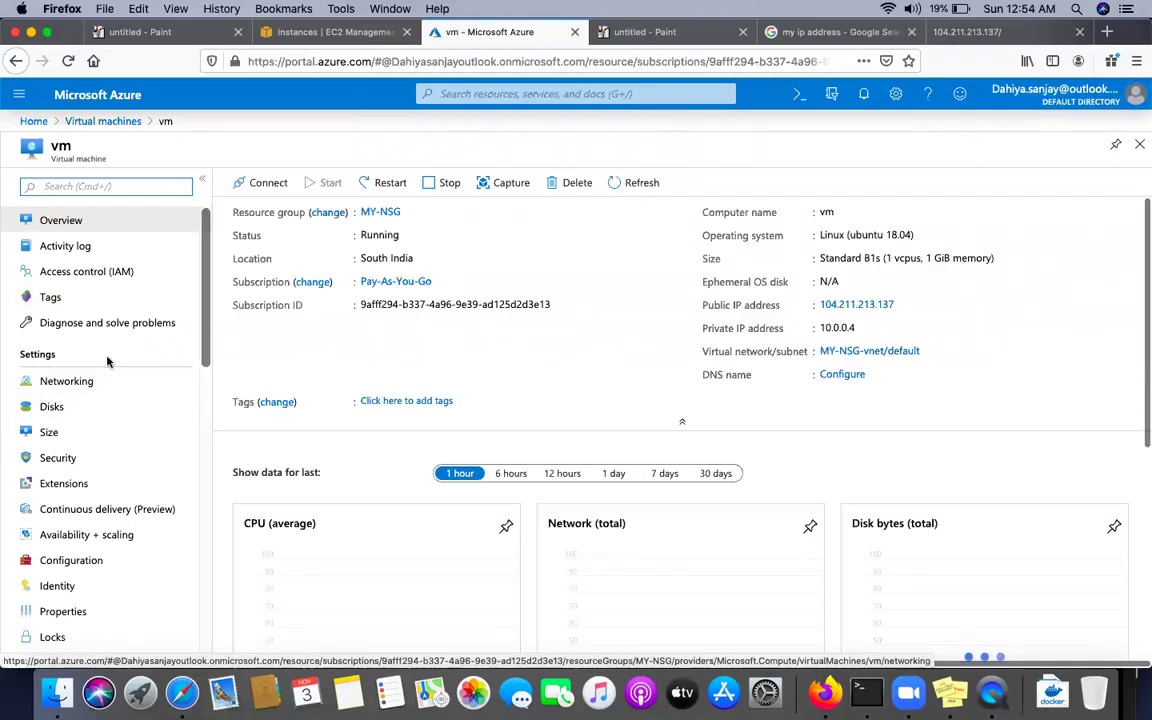
{"action": "left_click", "coordinate": [64, 390]}
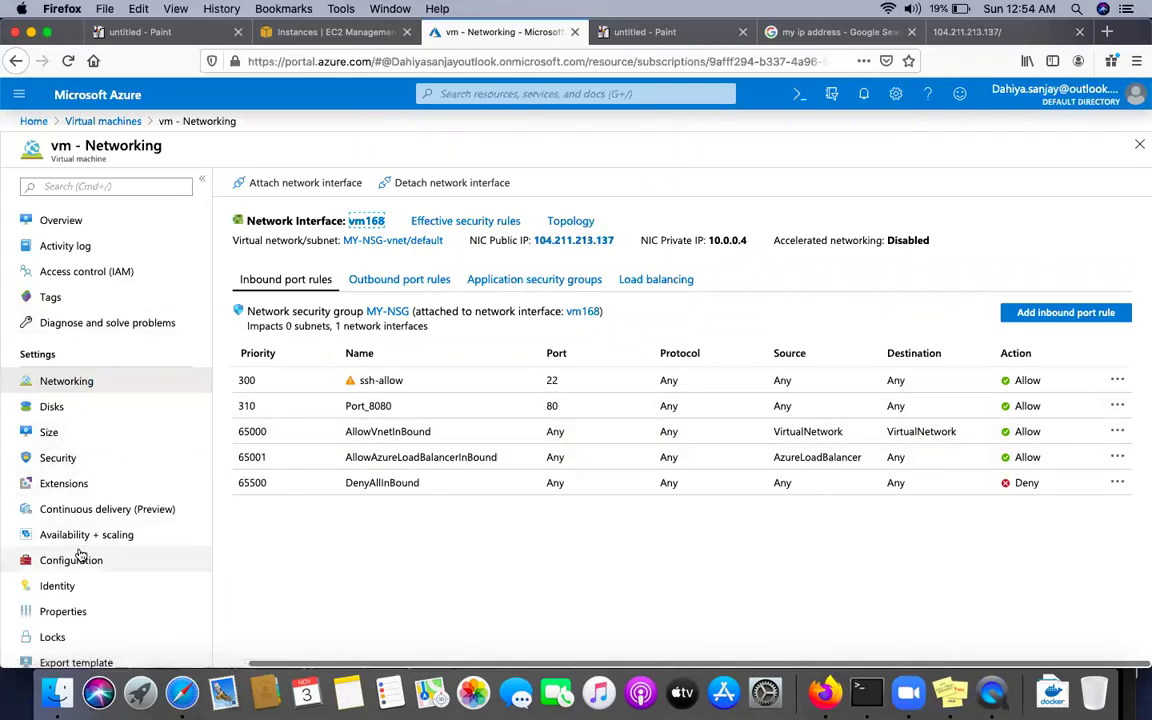
{"action": "scroll", "coordinate": [79, 560], "scroll_direction": "down", "scroll_amount": 3}
{"action": "scroll", "coordinate": [81, 555], "scroll_direction": "up", "scroll_amount": 3}
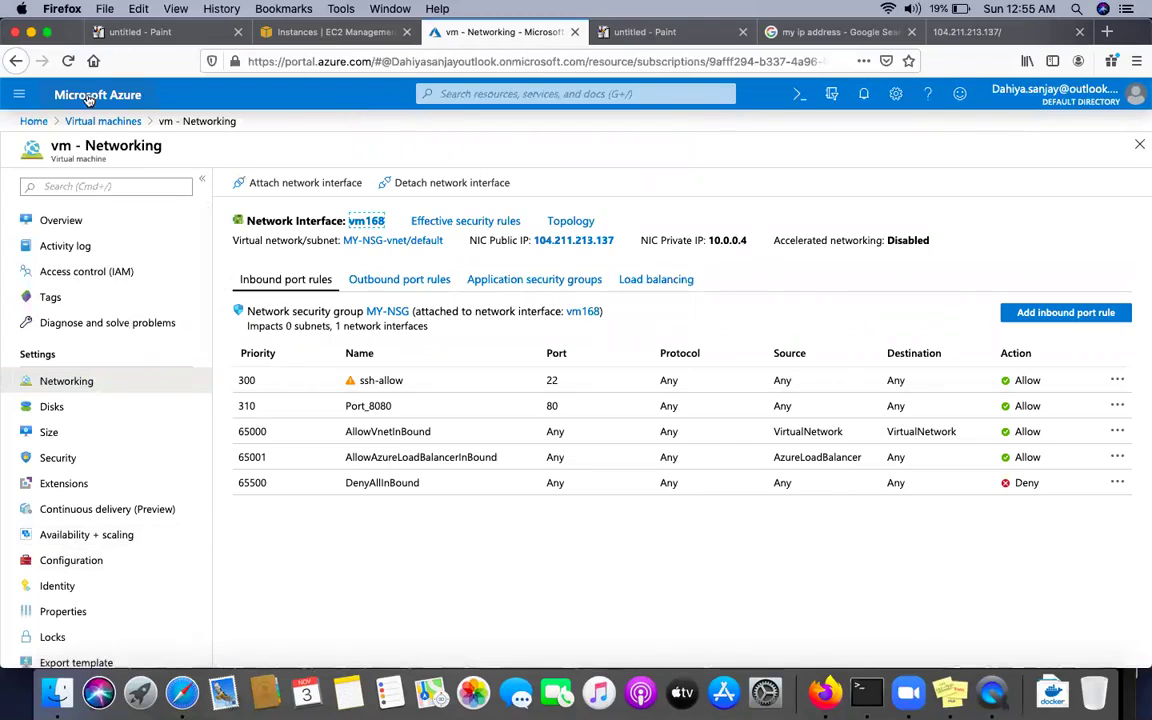
Reopen vm's Networking, note private IP 10.0.0.4, and follow the MY-NSG-vnet/default link
{"action": "left_click", "coordinate": [93, 124]}
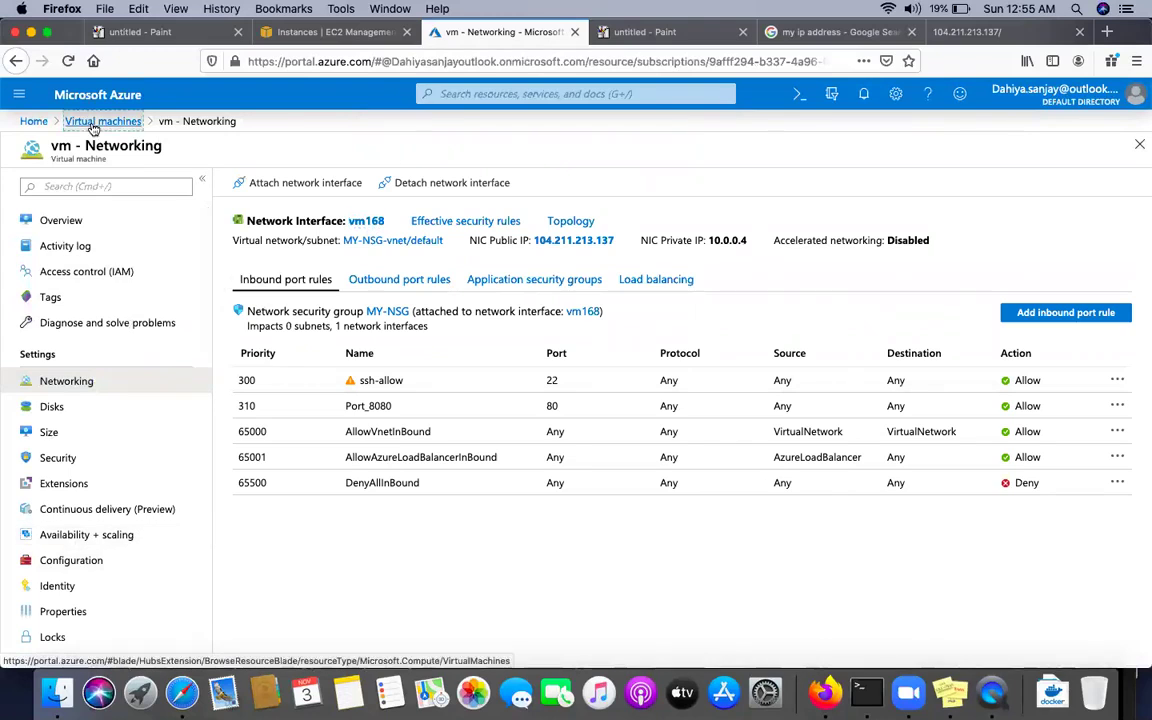
{"action": "left_click", "coordinate": [70, 320]}
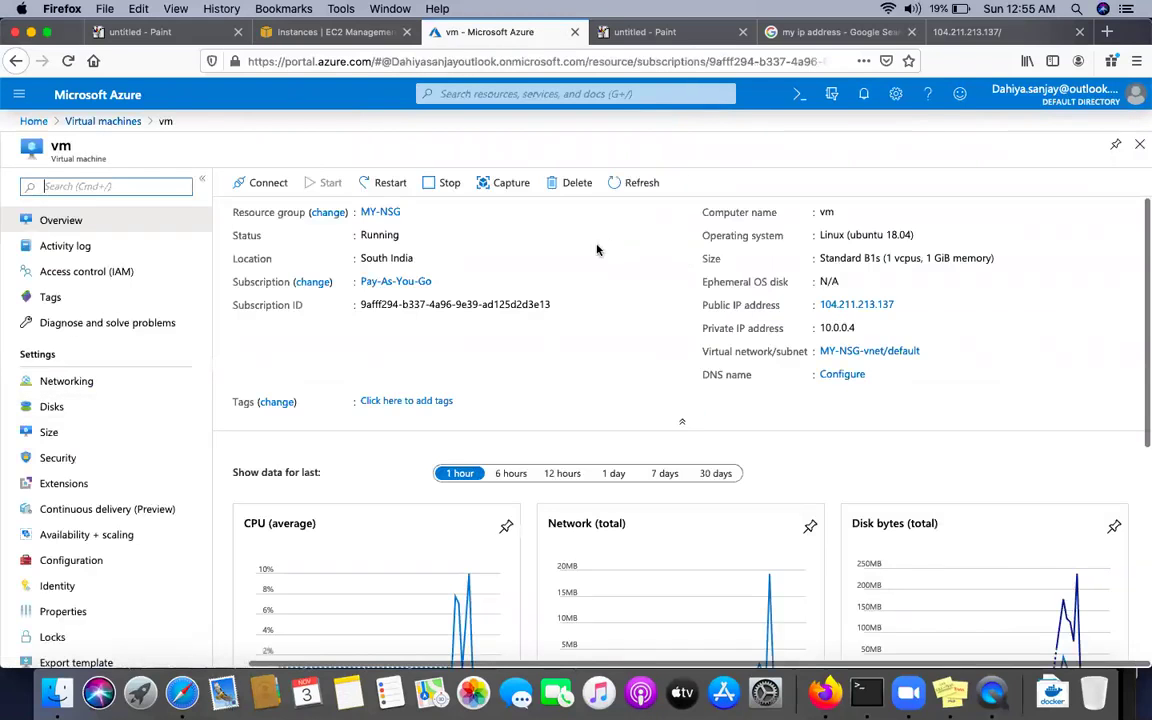
{"action": "left_click", "coordinate": [80, 389]}
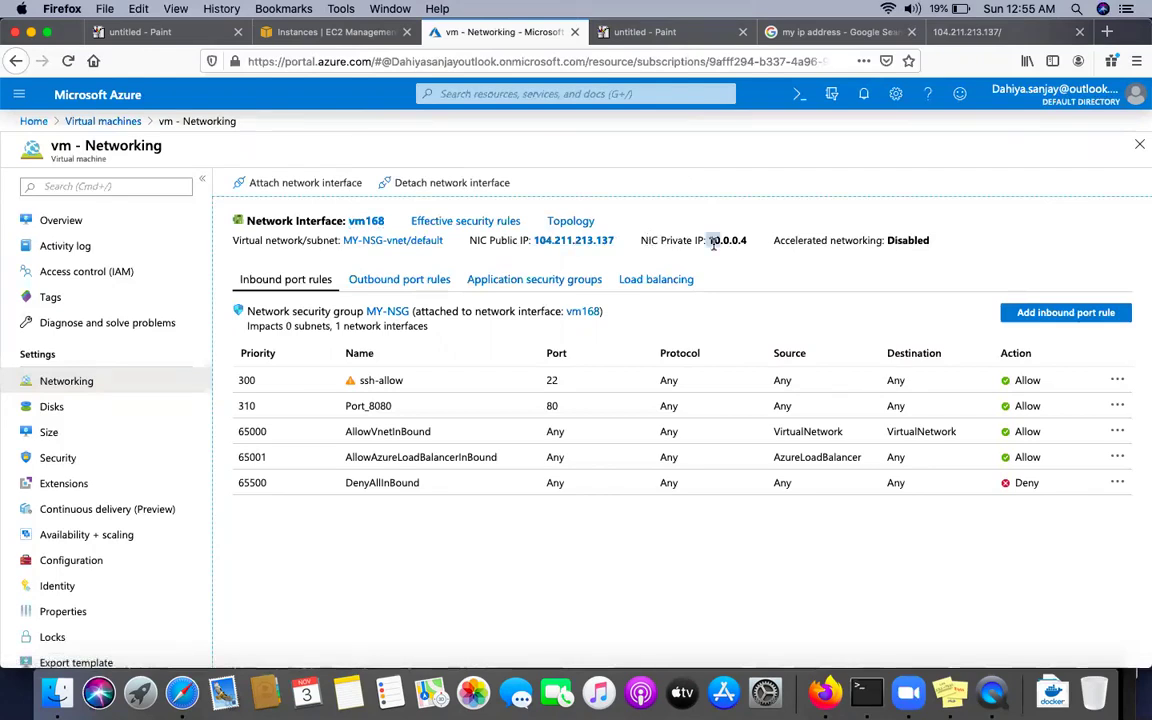
{"action": "left_click_drag", "start_coordinate": [713, 242], "coordinate": [762, 251]}
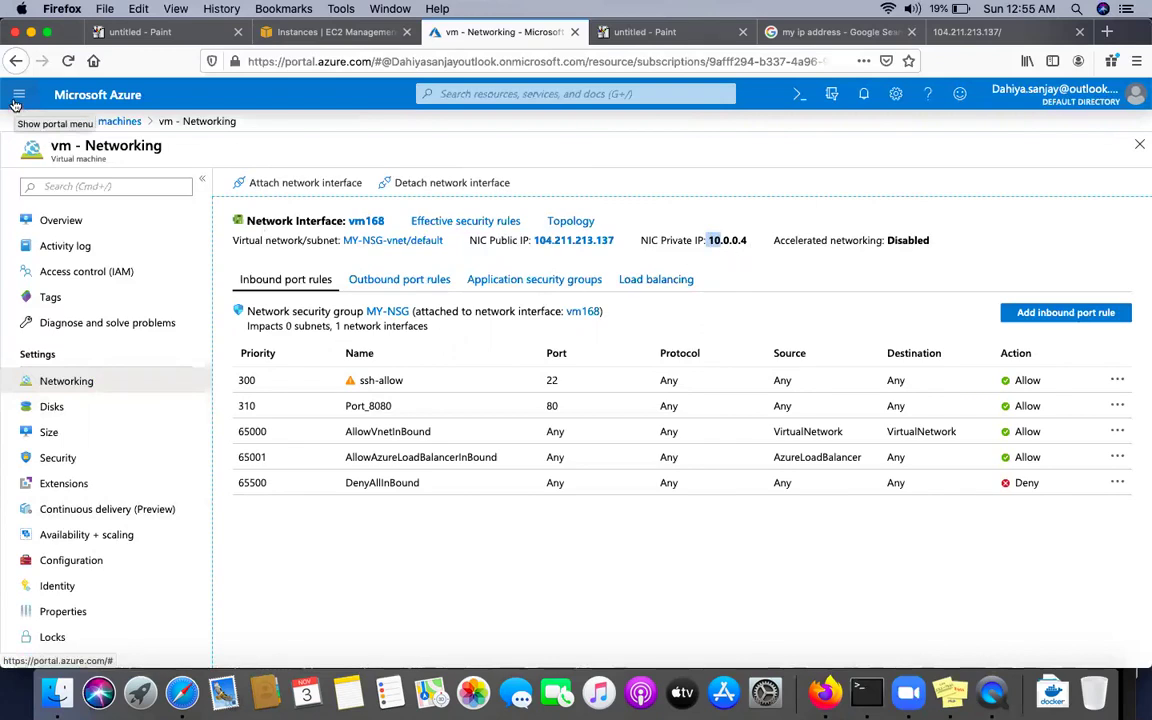
{"action": "left_click", "coordinate": [17, 97]}
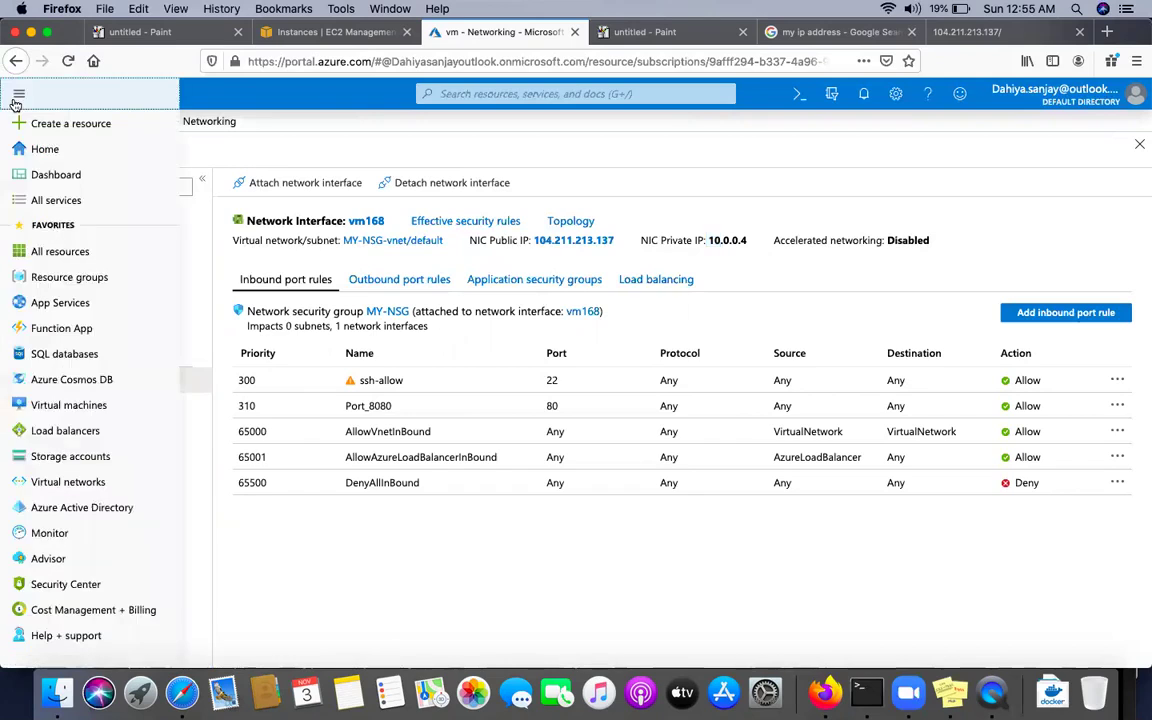
{"action": "left_click", "coordinate": [338, 259]}
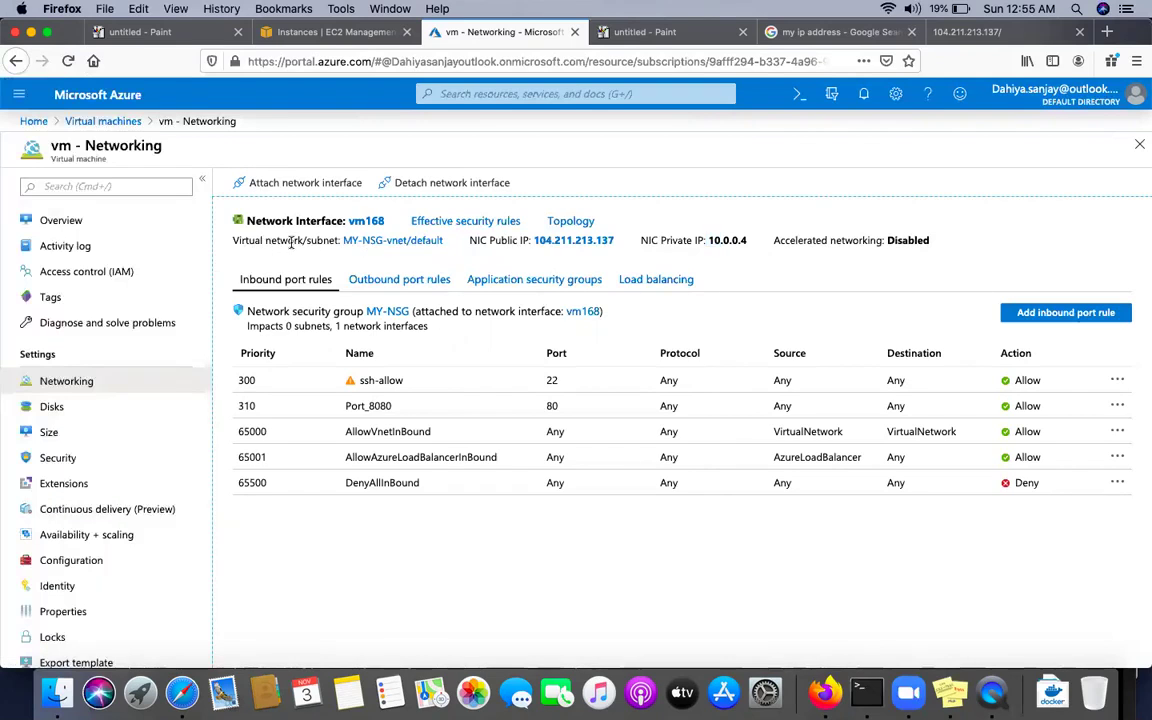
{"action": "left_click", "coordinate": [380, 241]}
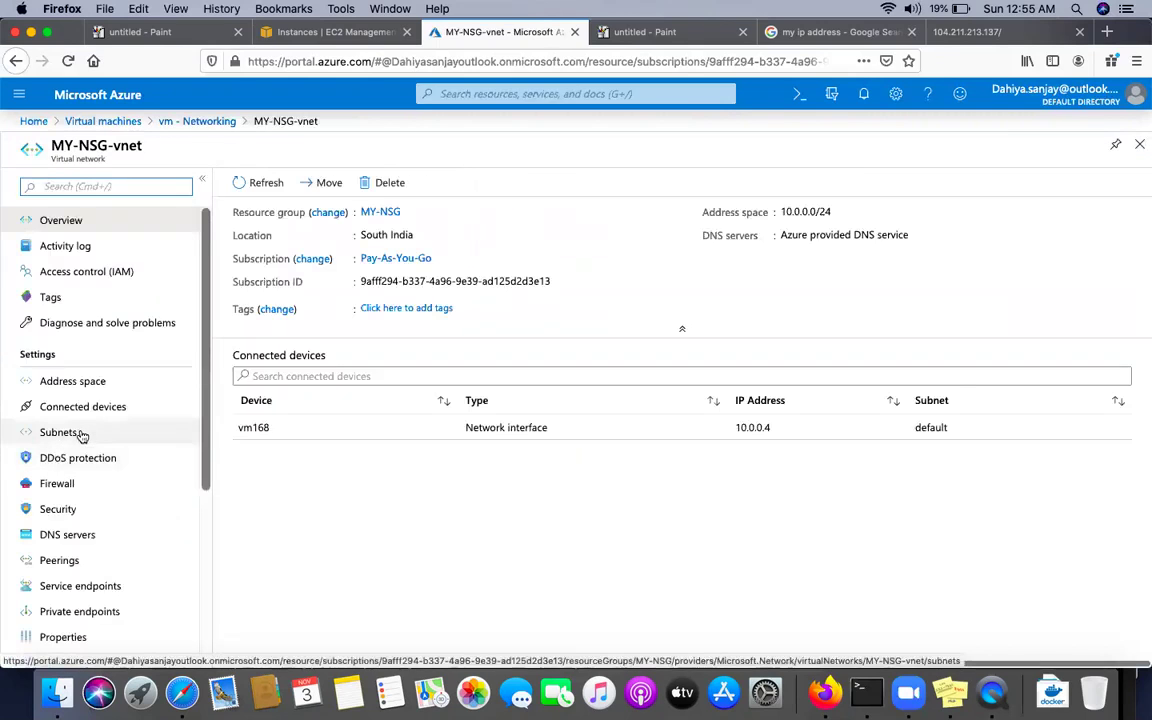
In MY-NSG-vnet Subnets, set the default subnet's network security group to MY-NSG and save
{"action": "left_click", "coordinate": [80, 433]}
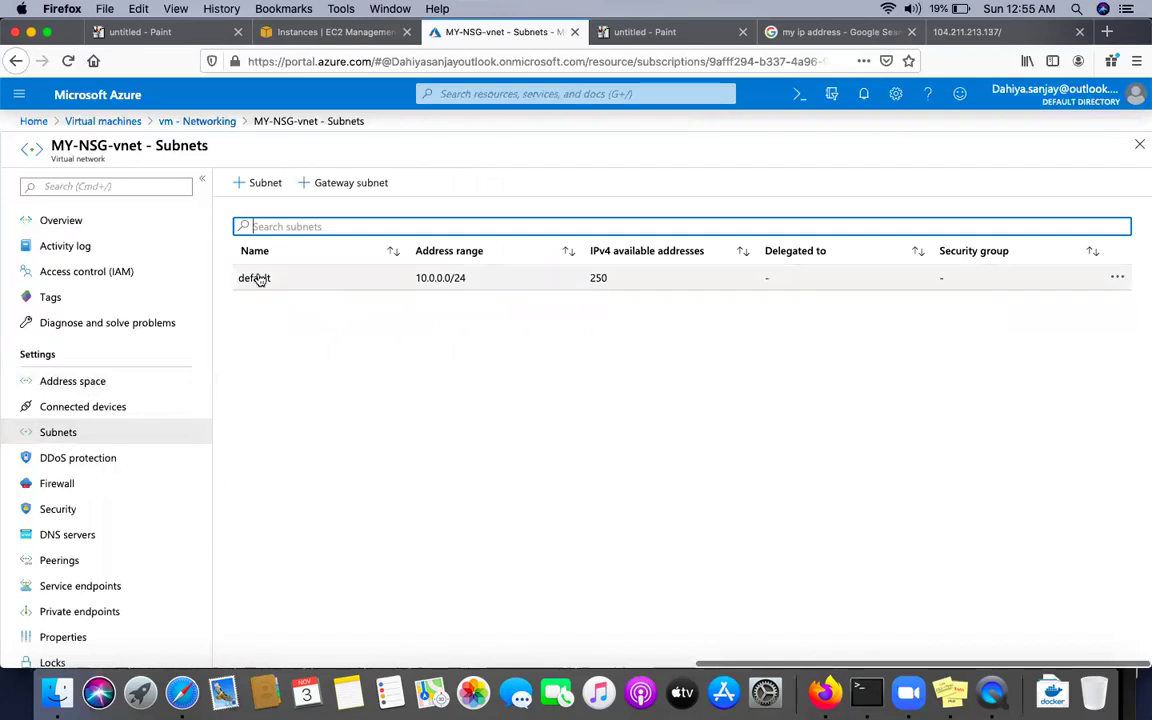
{"action": "left_click", "coordinate": [256, 279]}
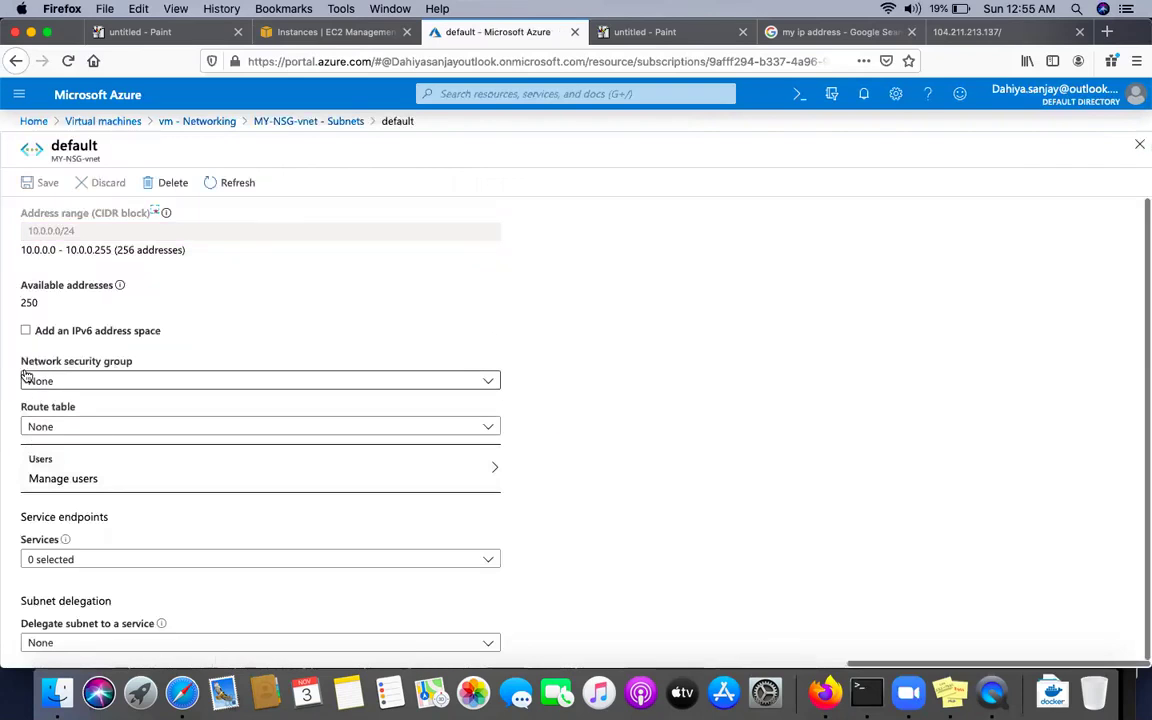
{"action": "left_click", "coordinate": [82, 383]}
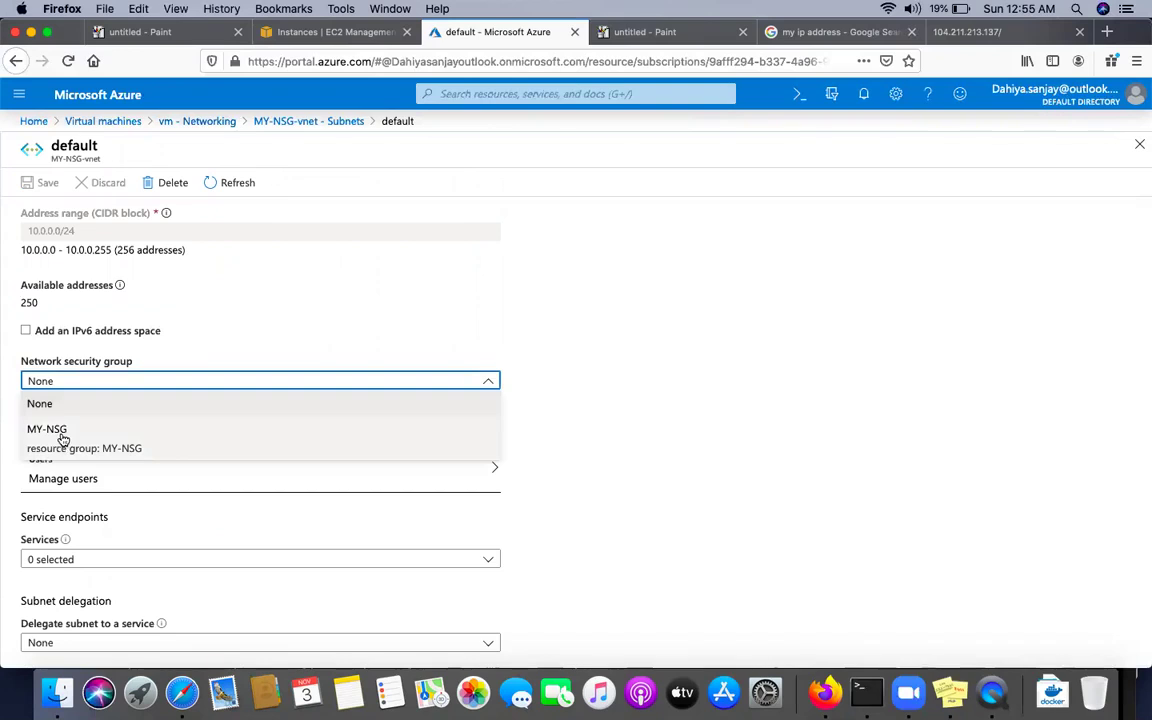
{"action": "left_click", "coordinate": [55, 432]}
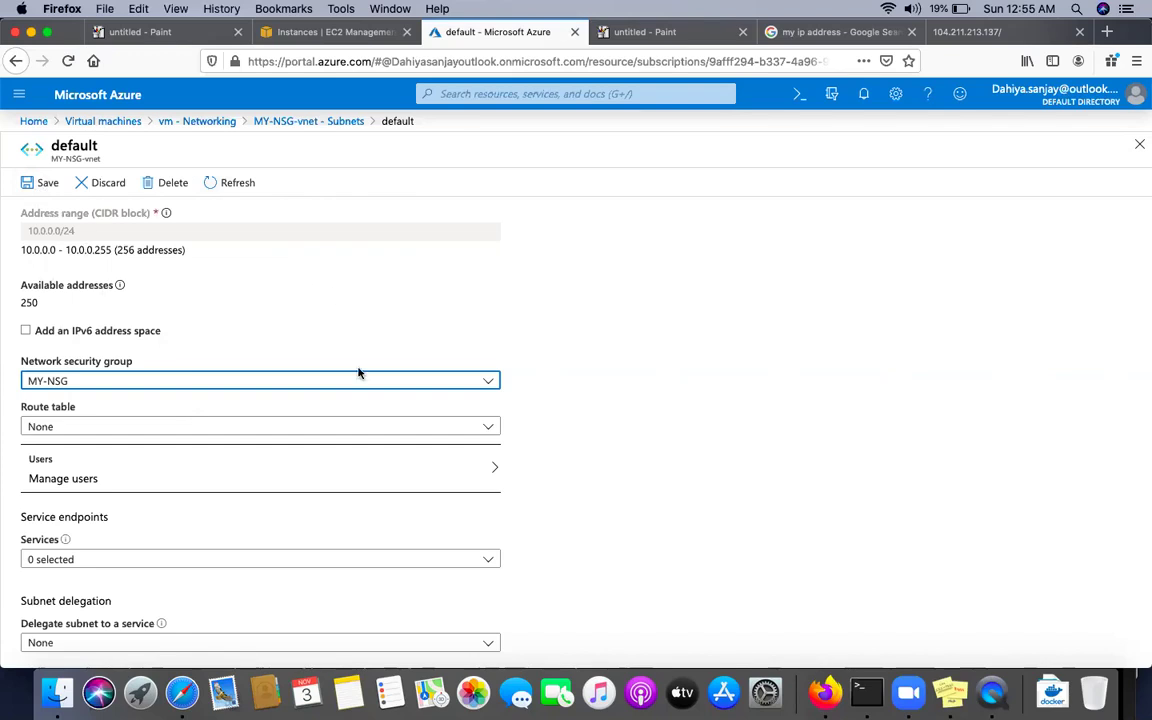
{"action": "left_click", "coordinate": [30, 185]}
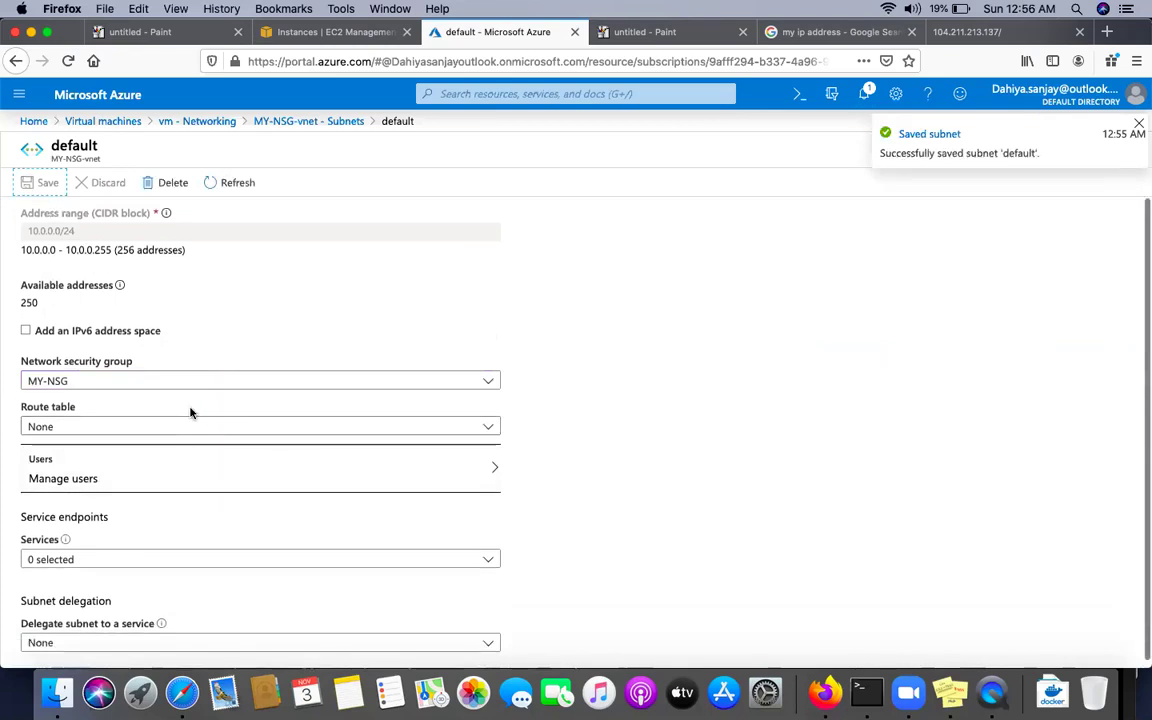
Try clearing the subnet's security group, attempt deleting the default subnet, then reload the portal
{"action": "left_click", "coordinate": [191, 388]}
{"action": "left_click", "coordinate": [191, 388]}
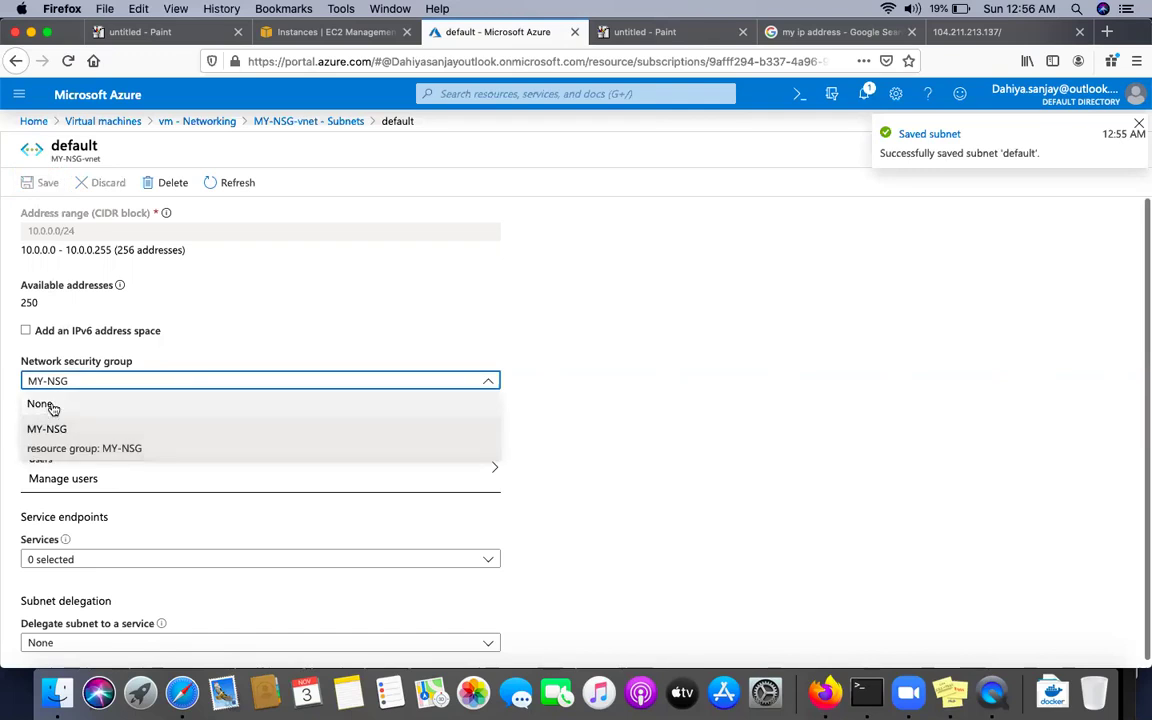
{"action": "left_click", "coordinate": [48, 403]}
{"action": "left_click", "coordinate": [170, 186]}
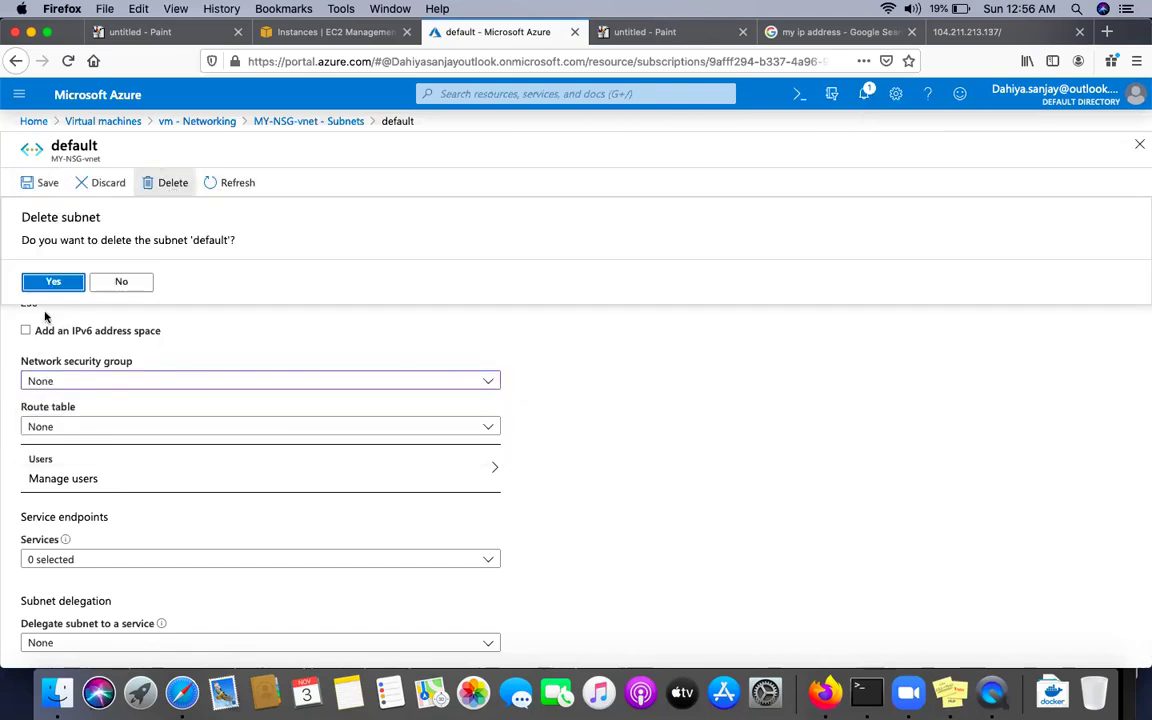
{"action": "left_click", "coordinate": [54, 281]}
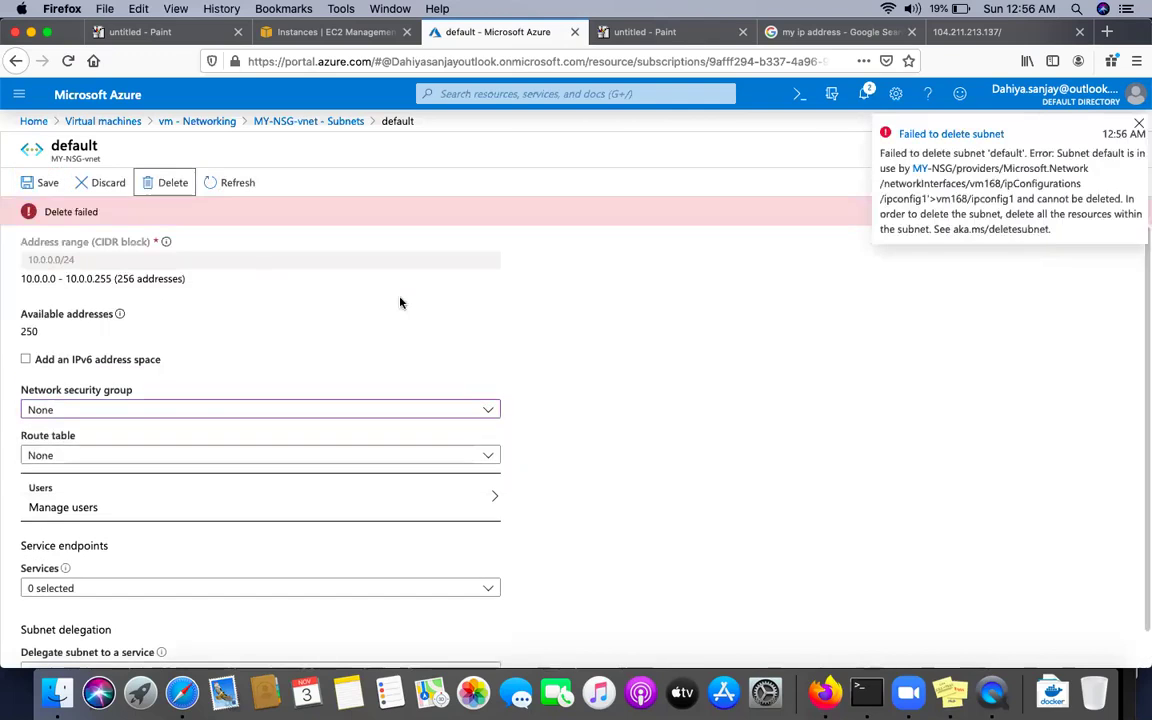
{"action": "left_click", "coordinate": [306, 125]}
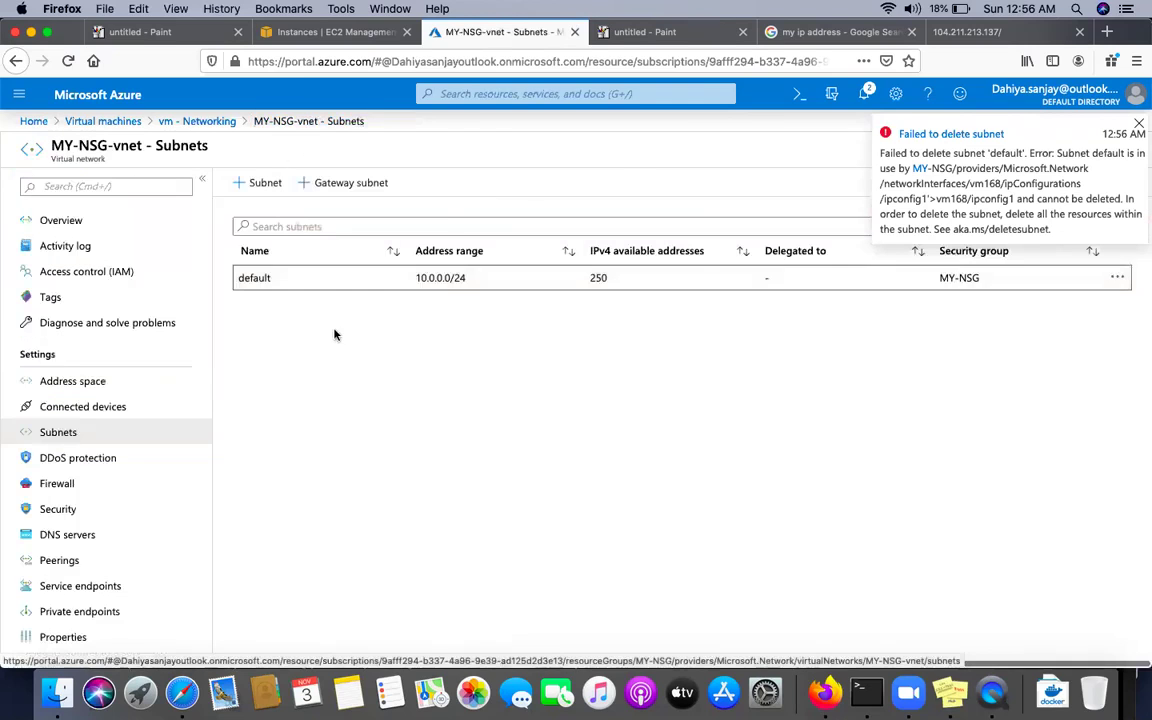
{"action": "left_click", "coordinate": [68, 62]}
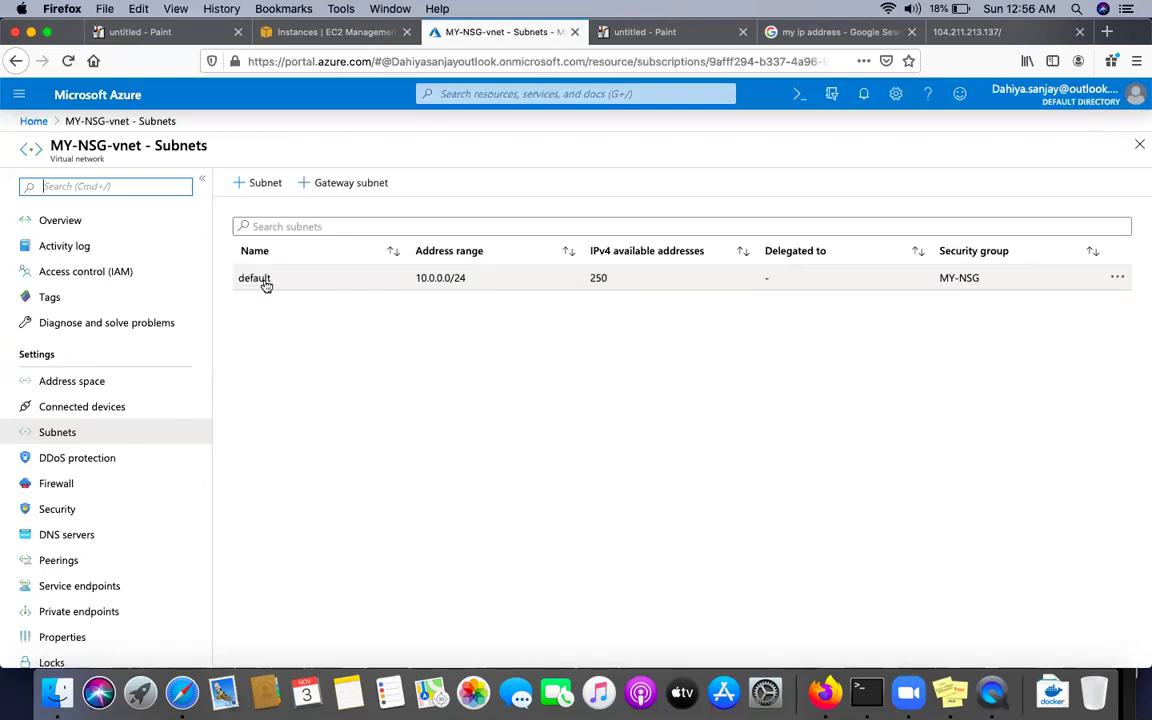
Set the default subnet's network security group to None, save, and return to Subnets
{"action": "left_click", "coordinate": [256, 279]}
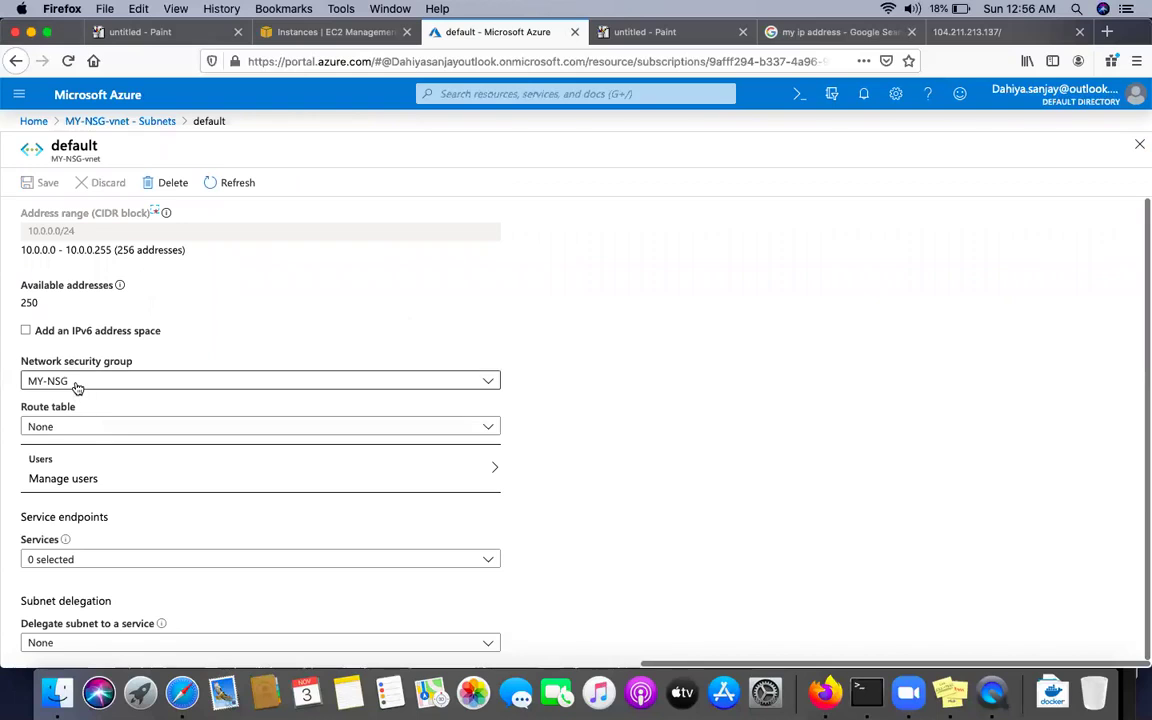
{"action": "left_click", "coordinate": [77, 386]}
{"action": "left_click", "coordinate": [37, 405]}
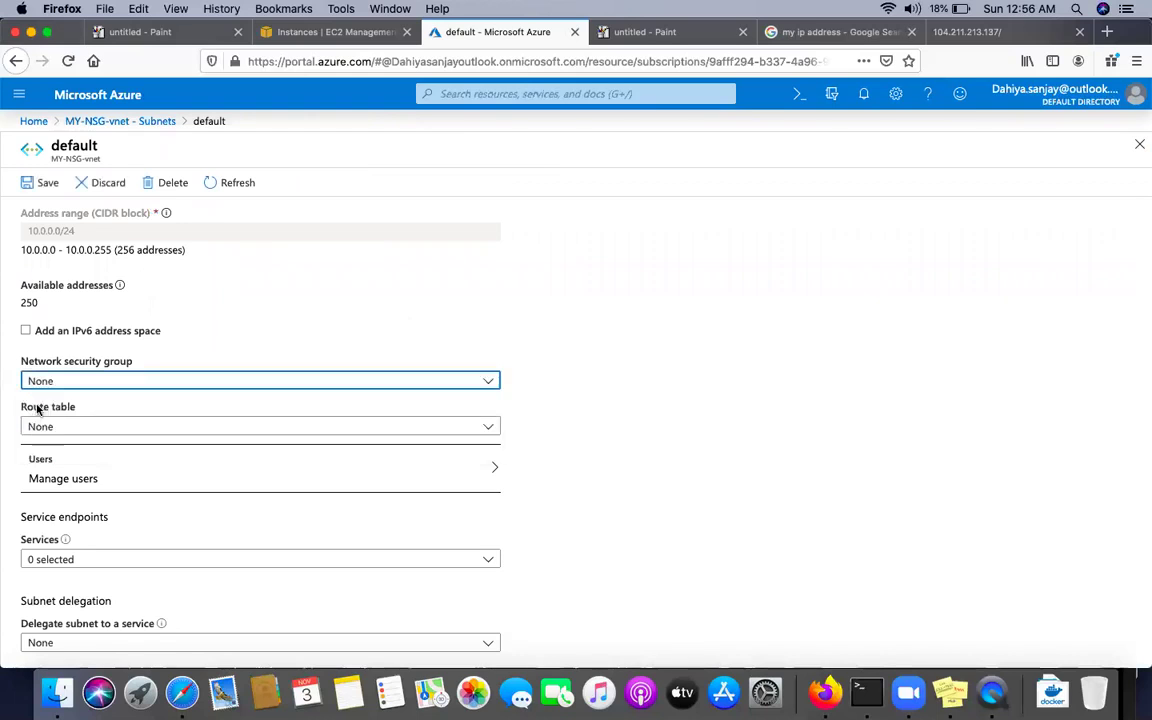
{"action": "left_click", "coordinate": [40, 182]}
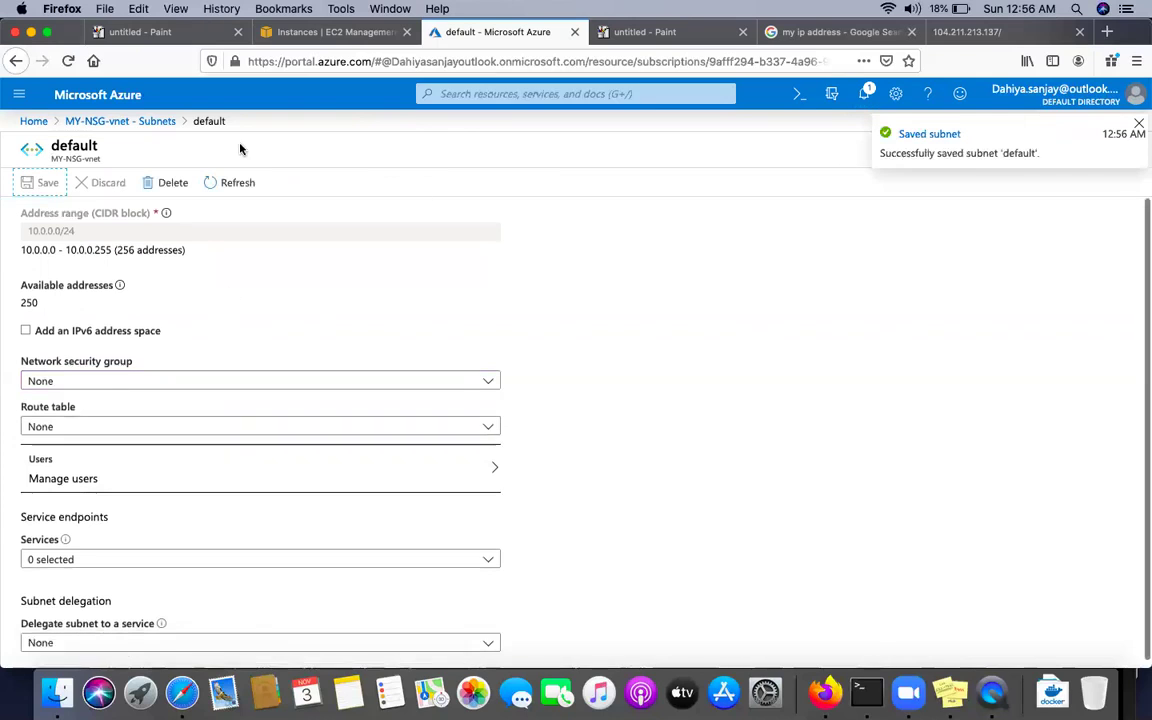
{"action": "left_click", "coordinate": [149, 122]}
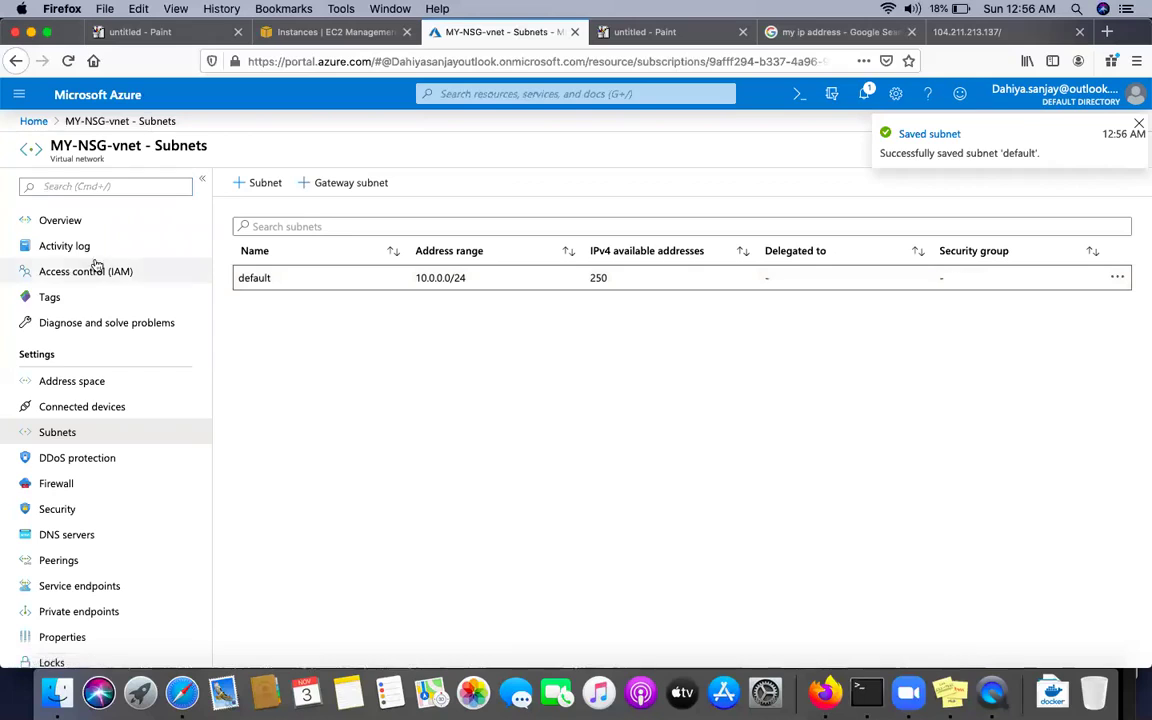
Check the vm's Networking page and view the MY-NSG security group details
{"action": "left_click", "coordinate": [19, 94]}
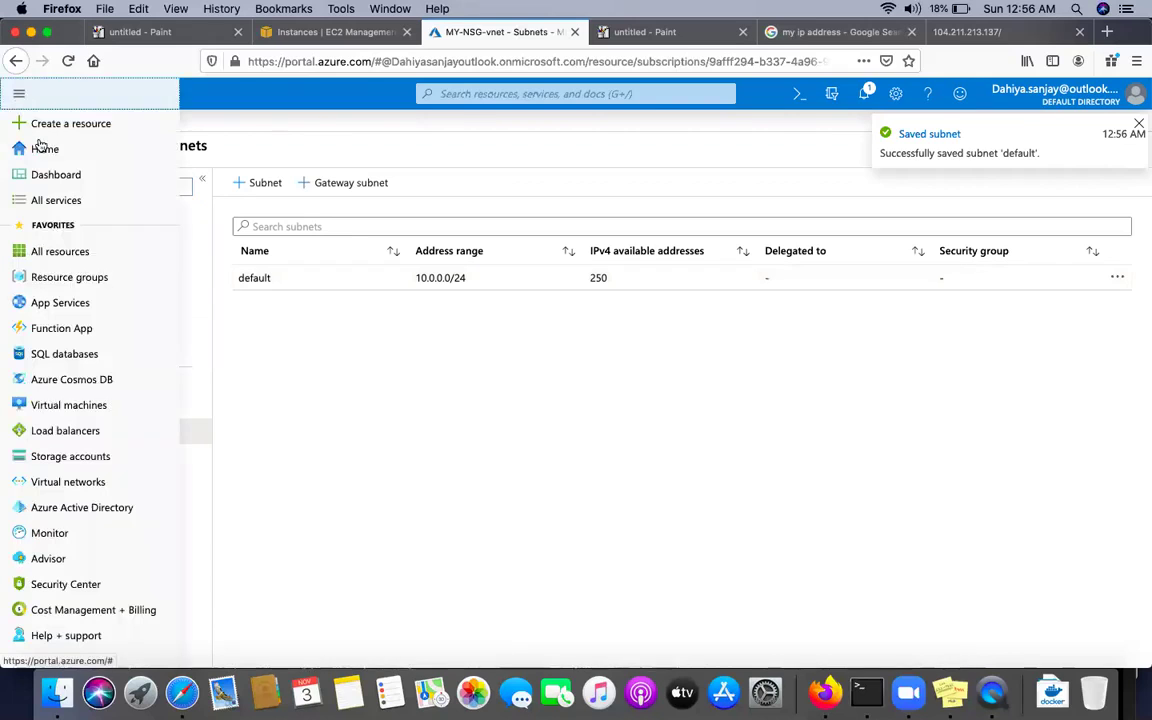
{"action": "left_click", "coordinate": [72, 407]}
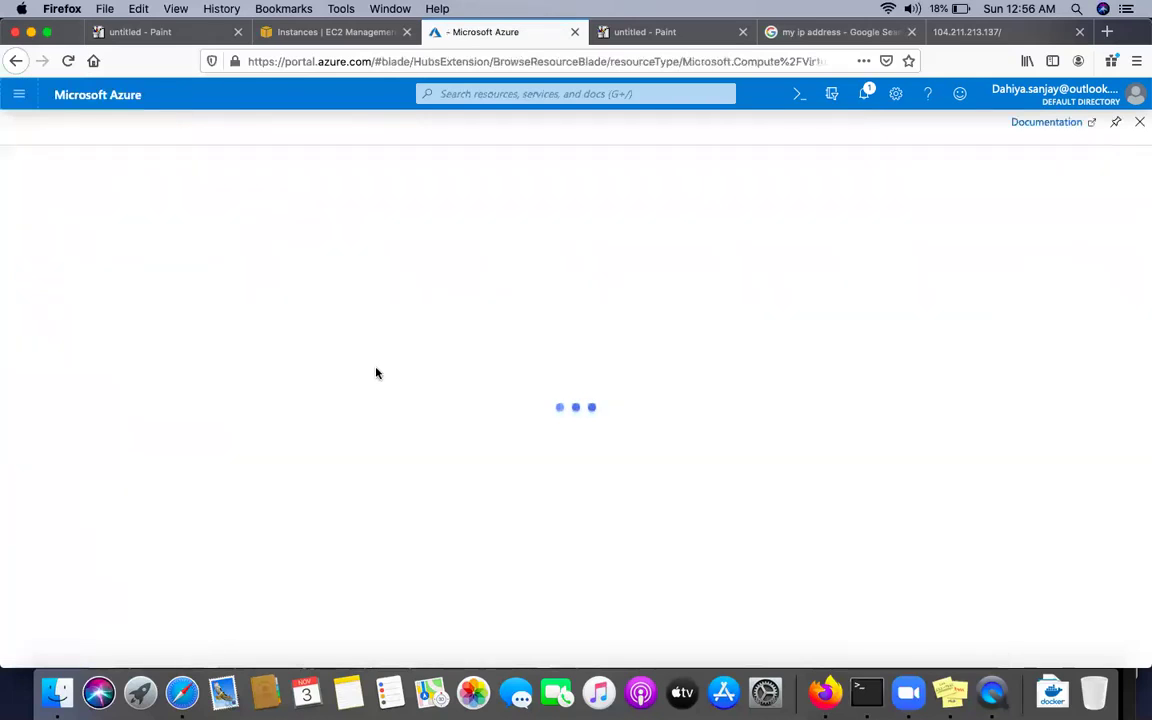
{"action": "left_click", "coordinate": [73, 318]}
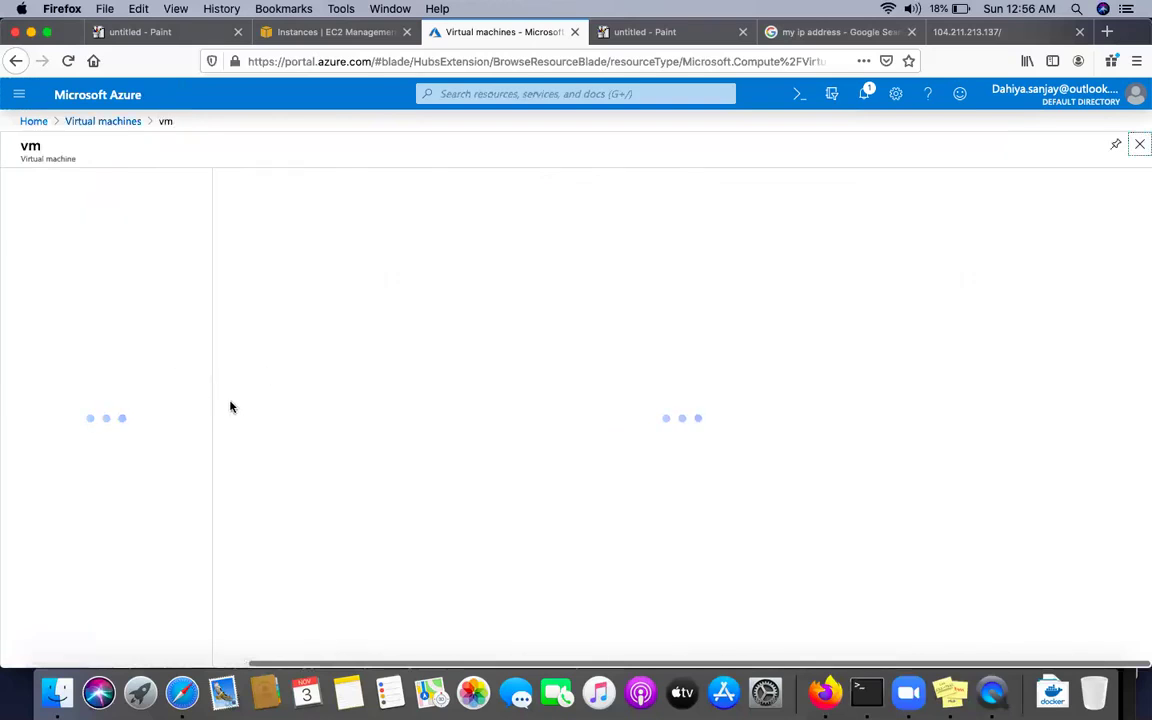
{"action": "left_click", "coordinate": [90, 384]}
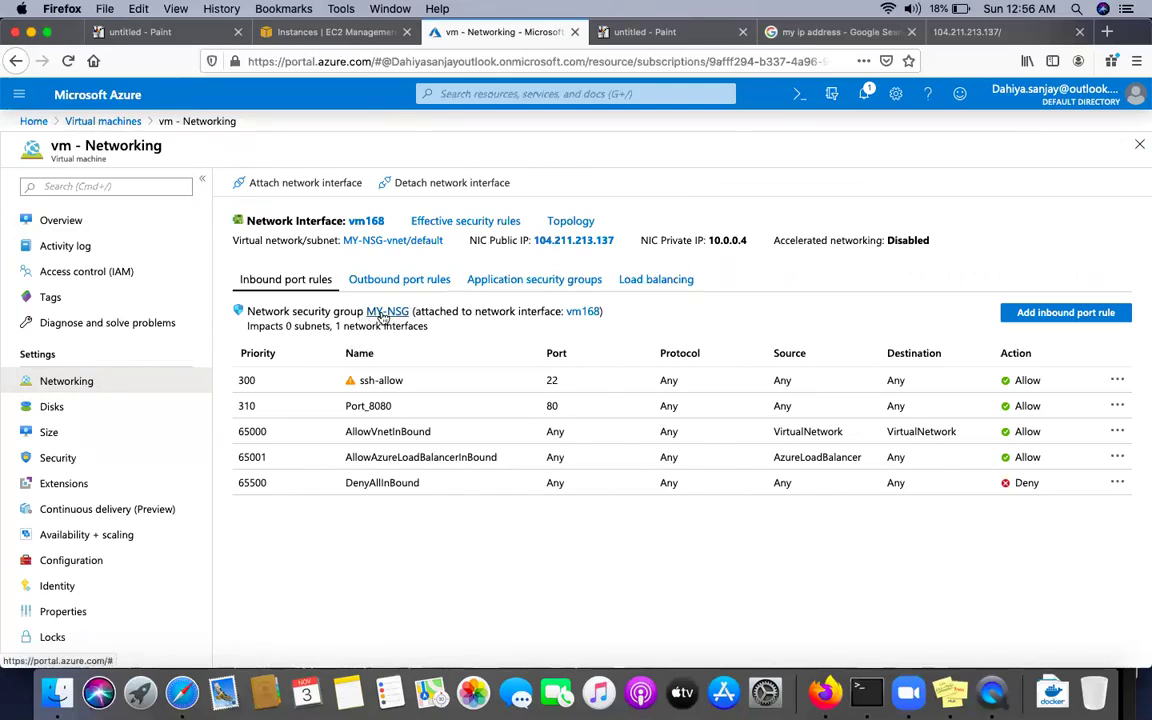
{"action": "left_click", "coordinate": [390, 316]}
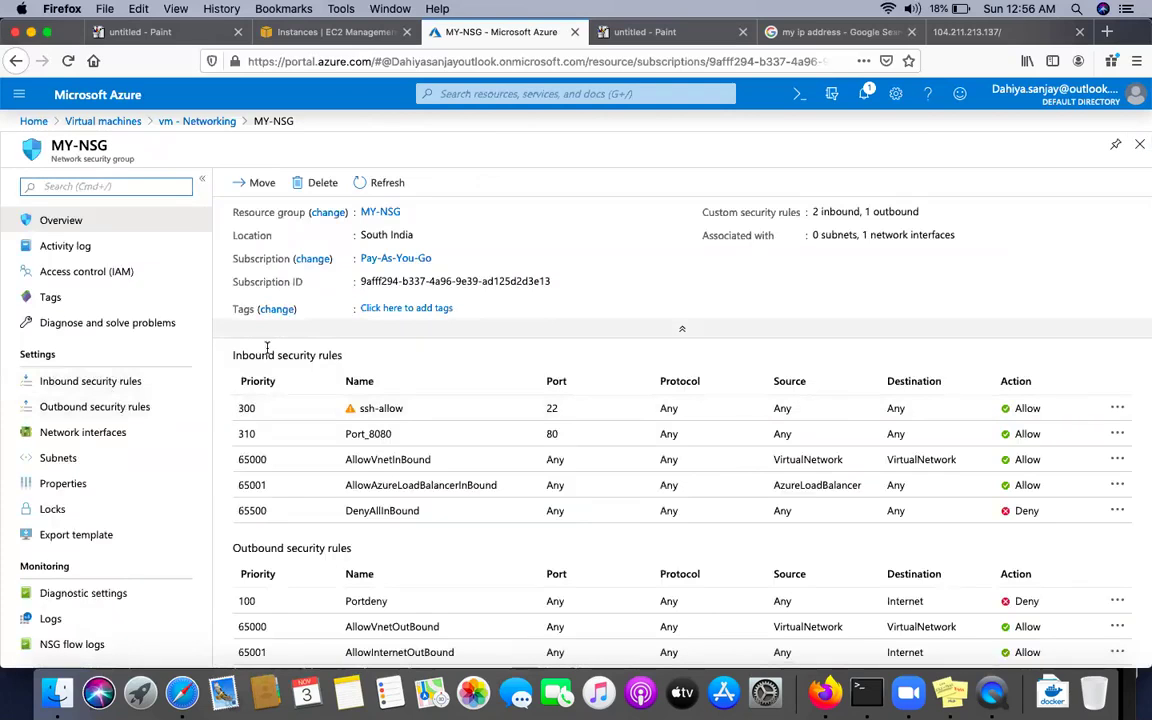
{"action": "left_click", "coordinate": [195, 122]}
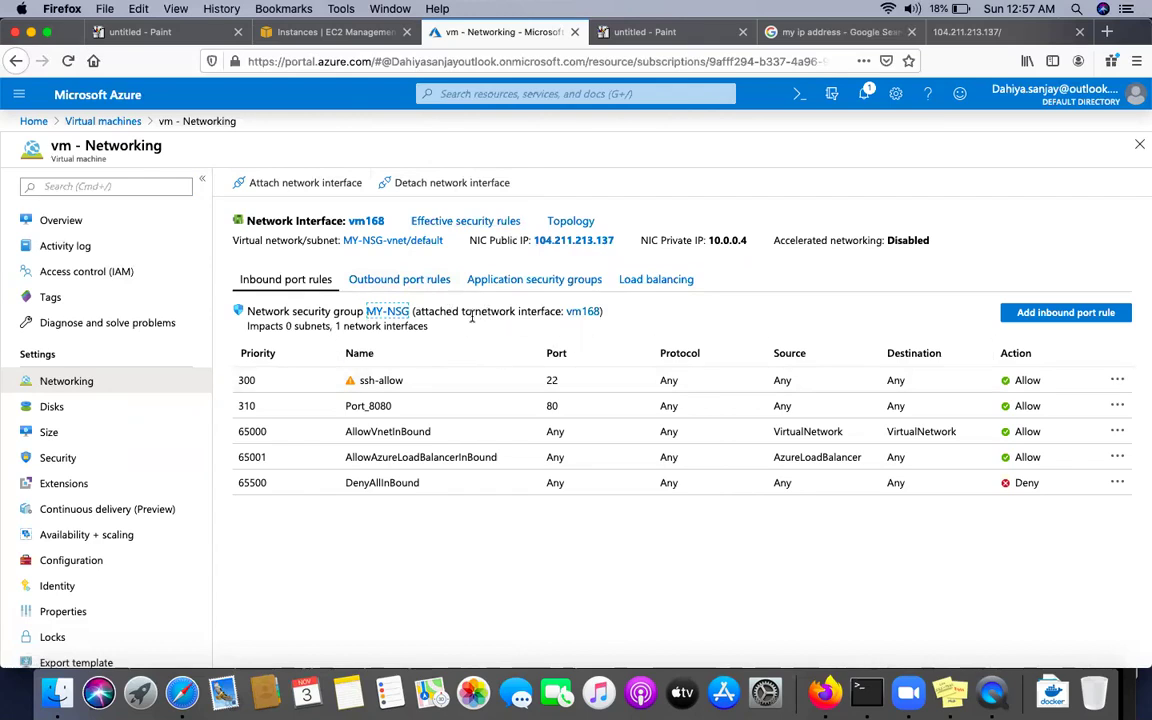
Open the vm168 network interface from the vm's Networking page
{"action": "left_click_drag", "start_coordinate": [424, 313], "coordinate": [490, 328]}
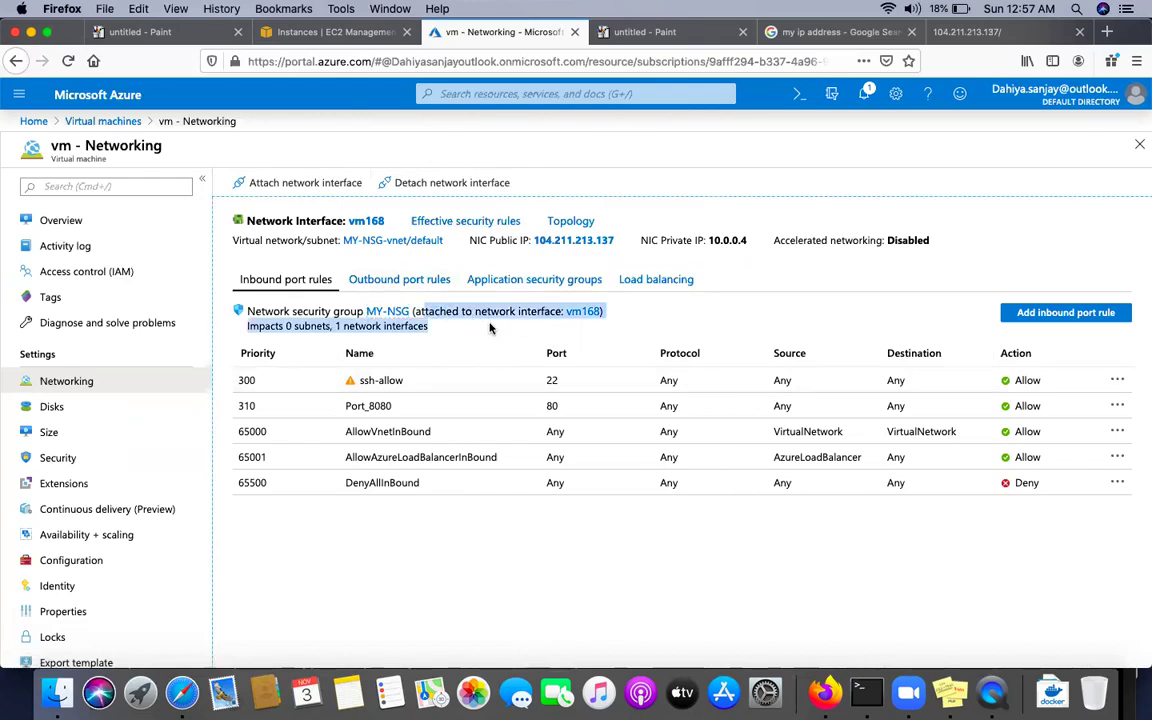
{"action": "left_click", "coordinate": [662, 326]}
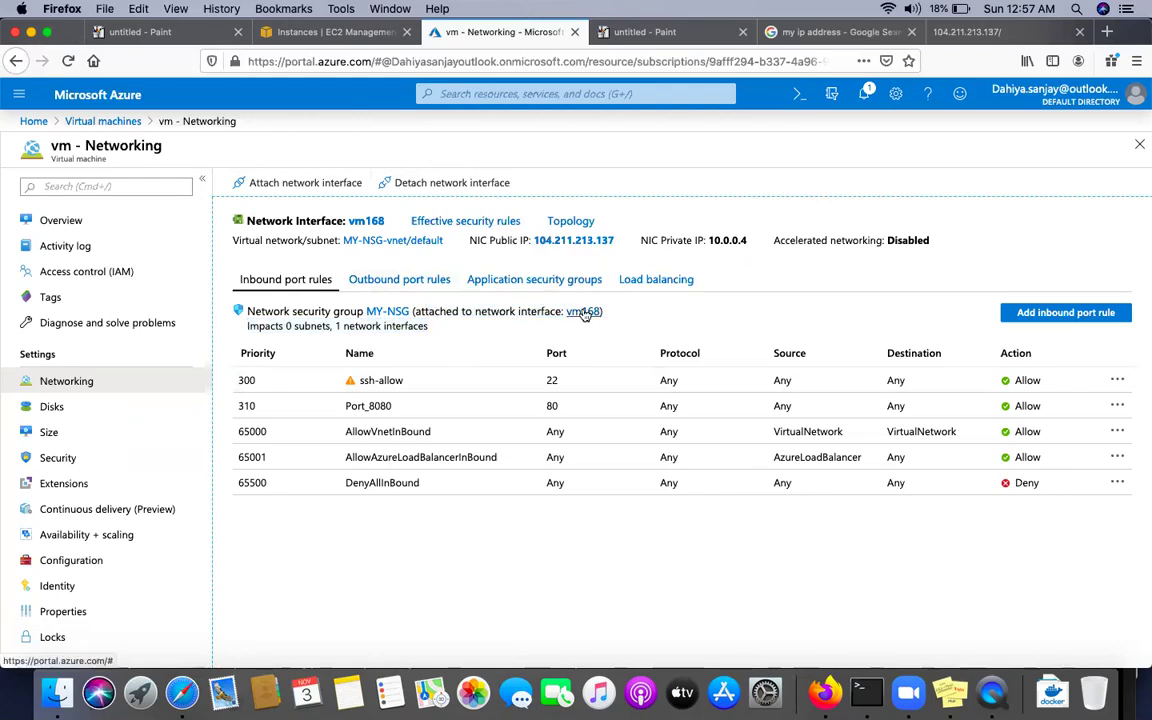
{"action": "left_click", "coordinate": [585, 312]}
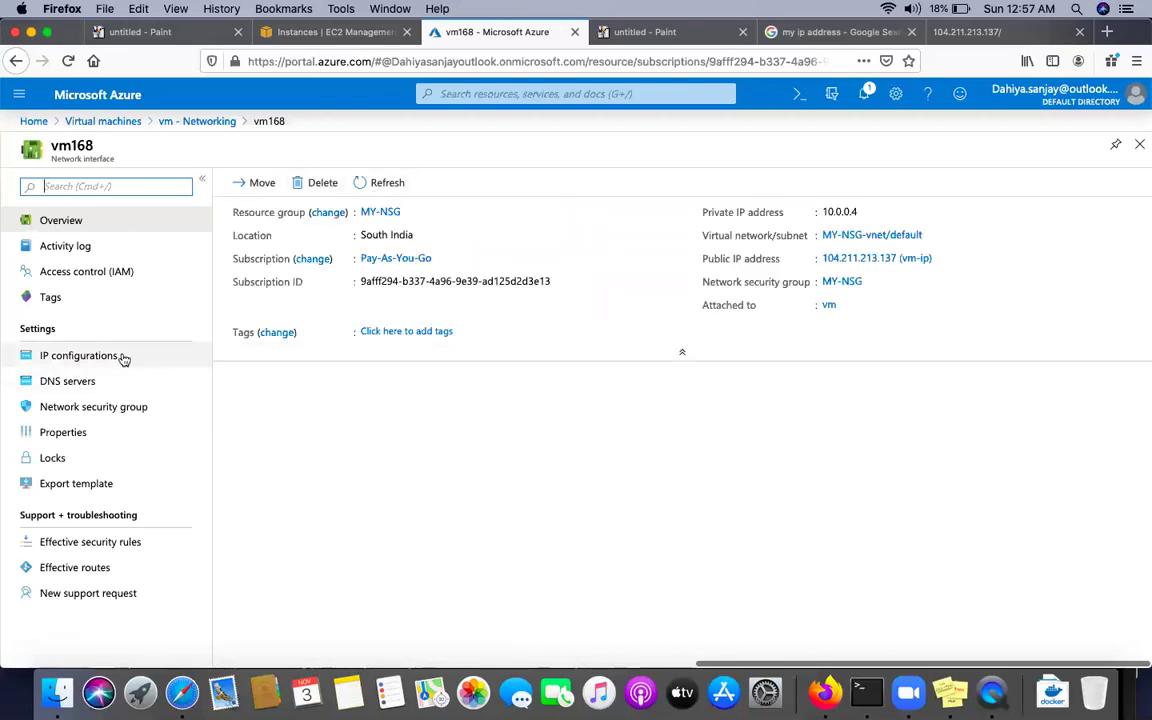
Set vm168 network interface's network security group to None and save
{"action": "left_click", "coordinate": [96, 408]}
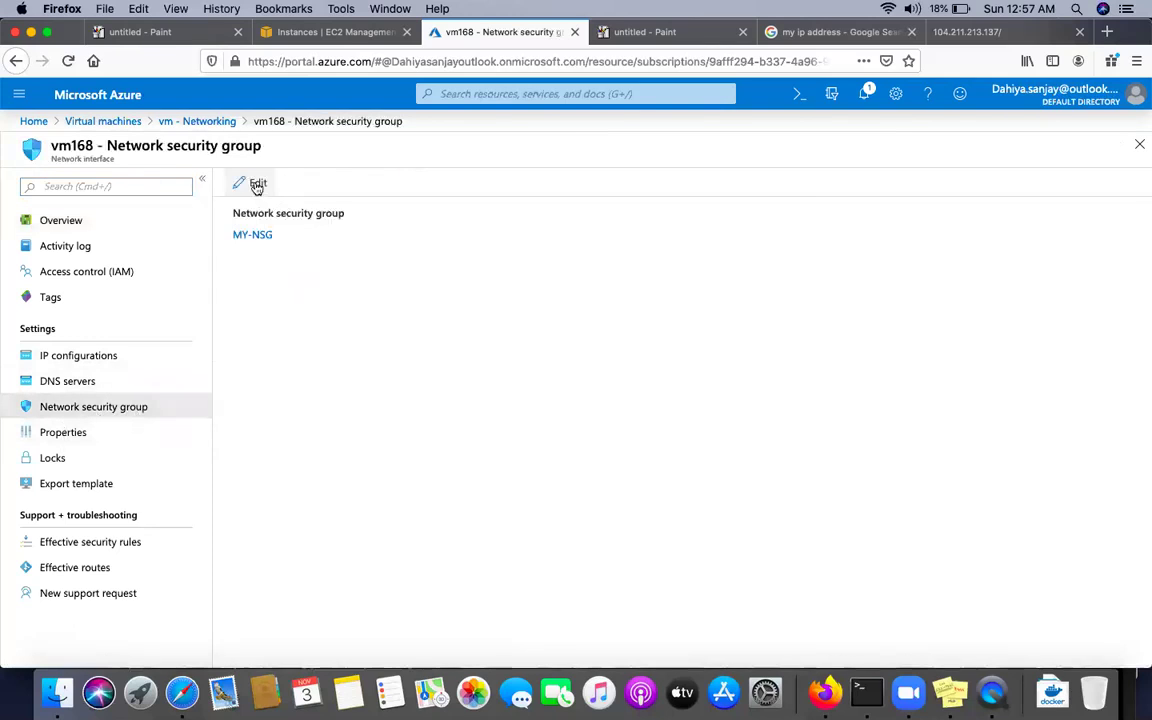
{"action": "left_click", "coordinate": [250, 183]}
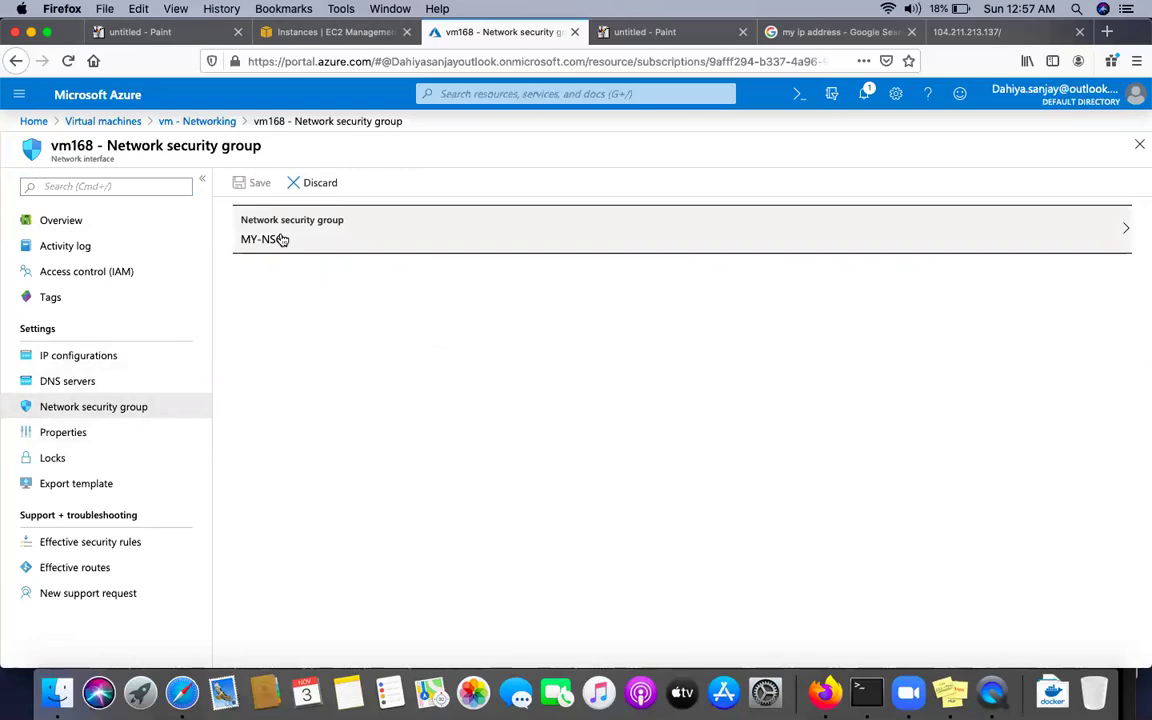
{"action": "left_click", "coordinate": [284, 240]}
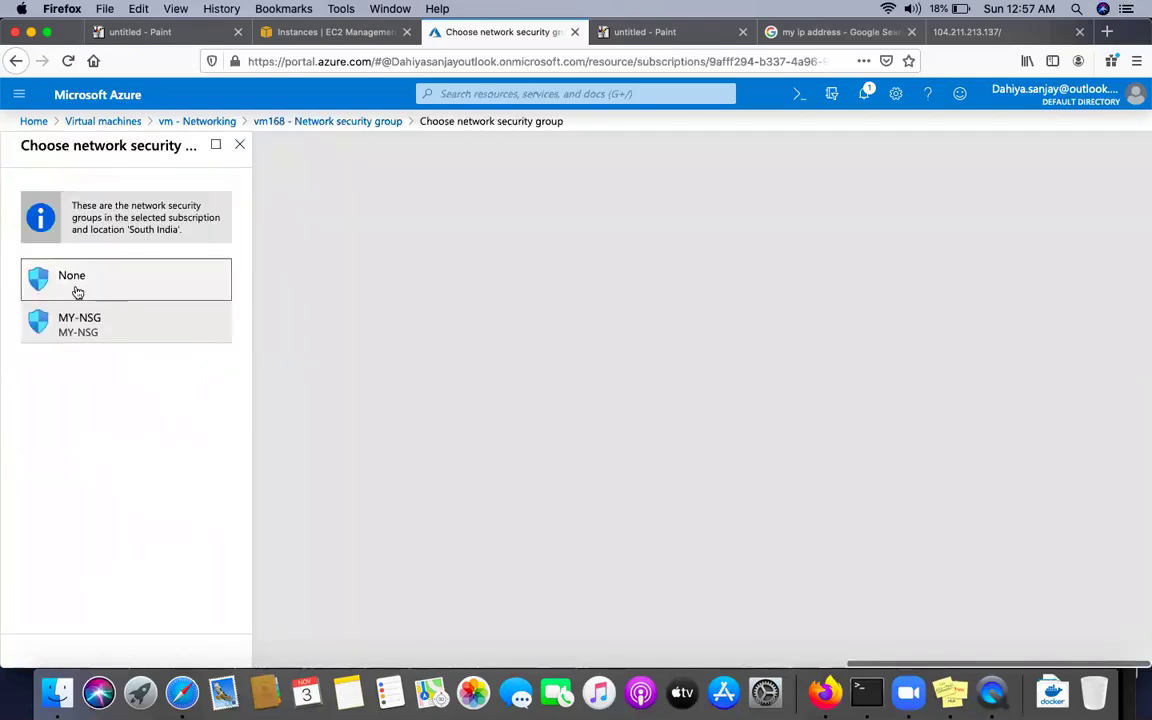
{"action": "left_click", "coordinate": [77, 291]}
{"action": "left_click", "coordinate": [257, 185]}
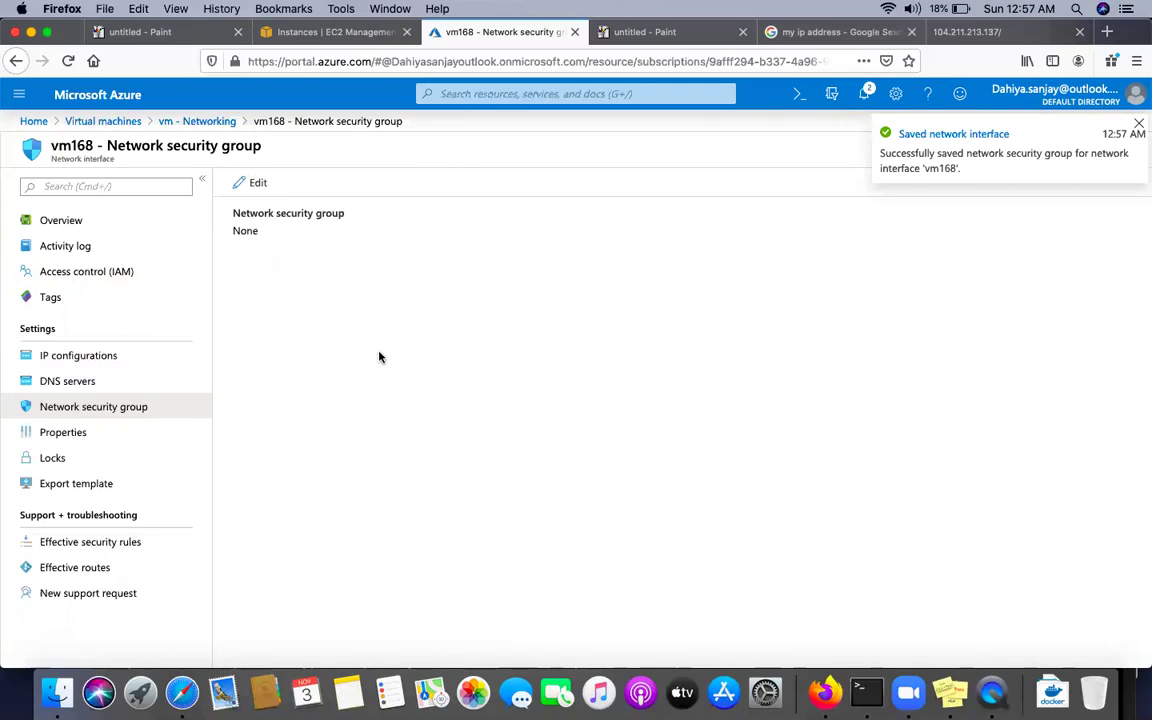
Reopen vm's Networking page to confirm no security group under Outbound and Application security groups
{"action": "left_click", "coordinate": [201, 122]}
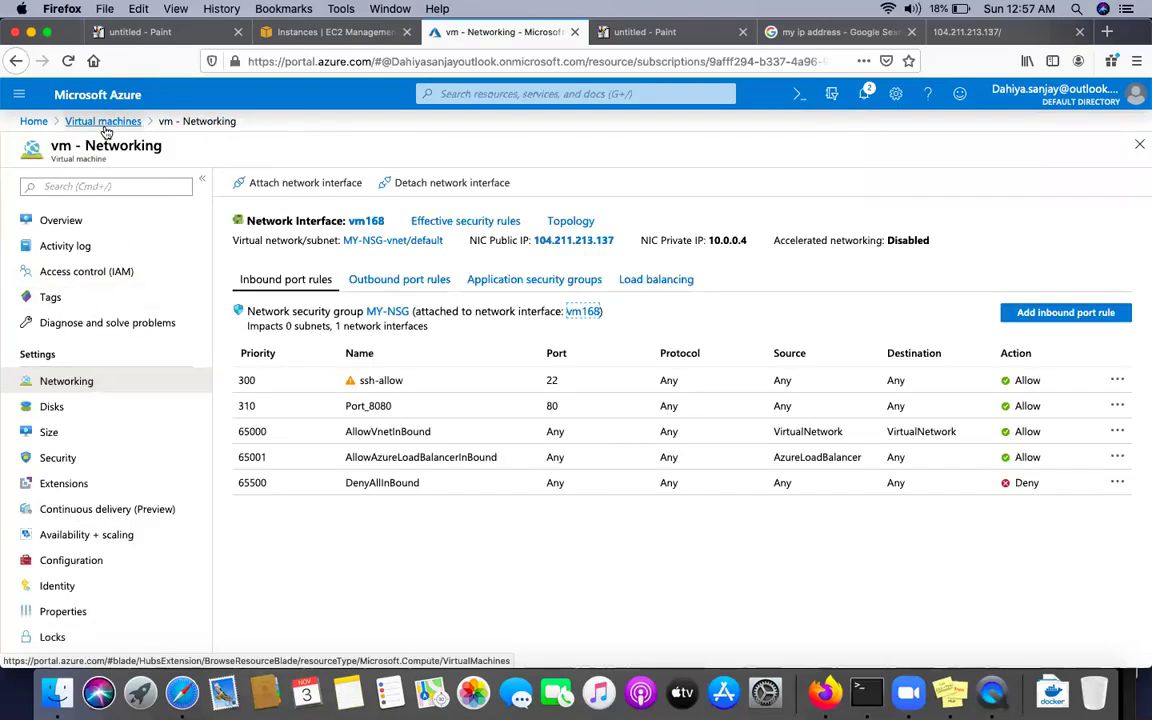
{"action": "left_click", "coordinate": [70, 121]}
{"action": "left_click", "coordinate": [70, 318]}
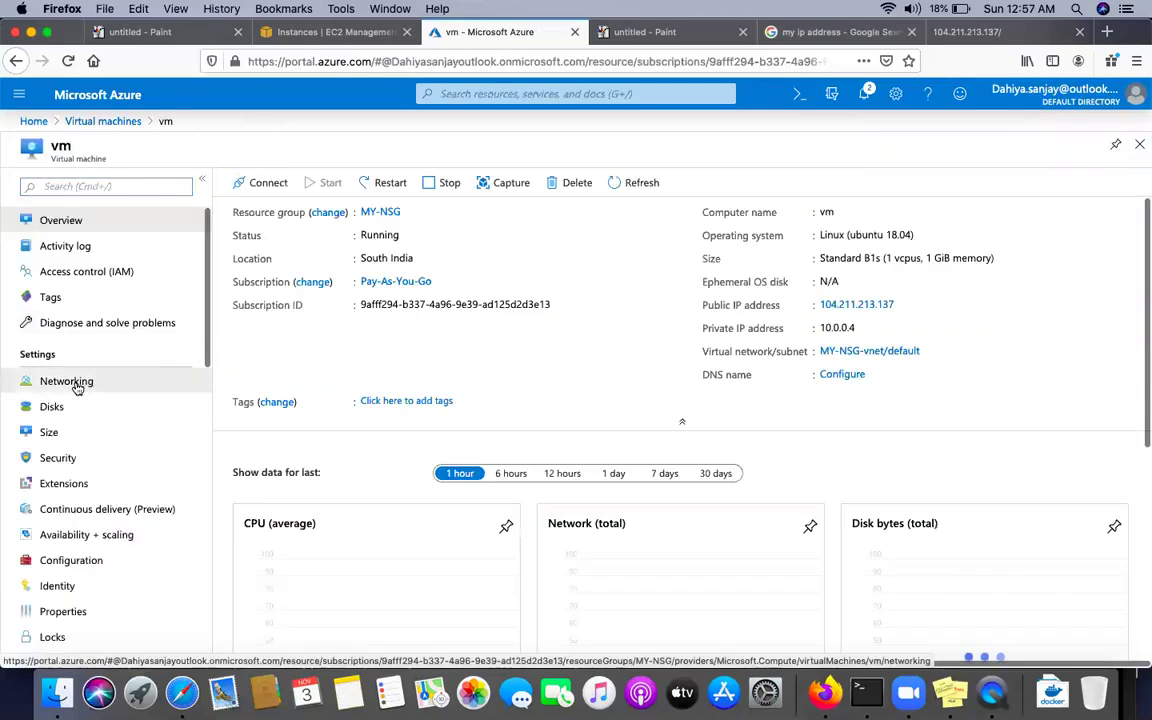
{"action": "left_click", "coordinate": [80, 385]}
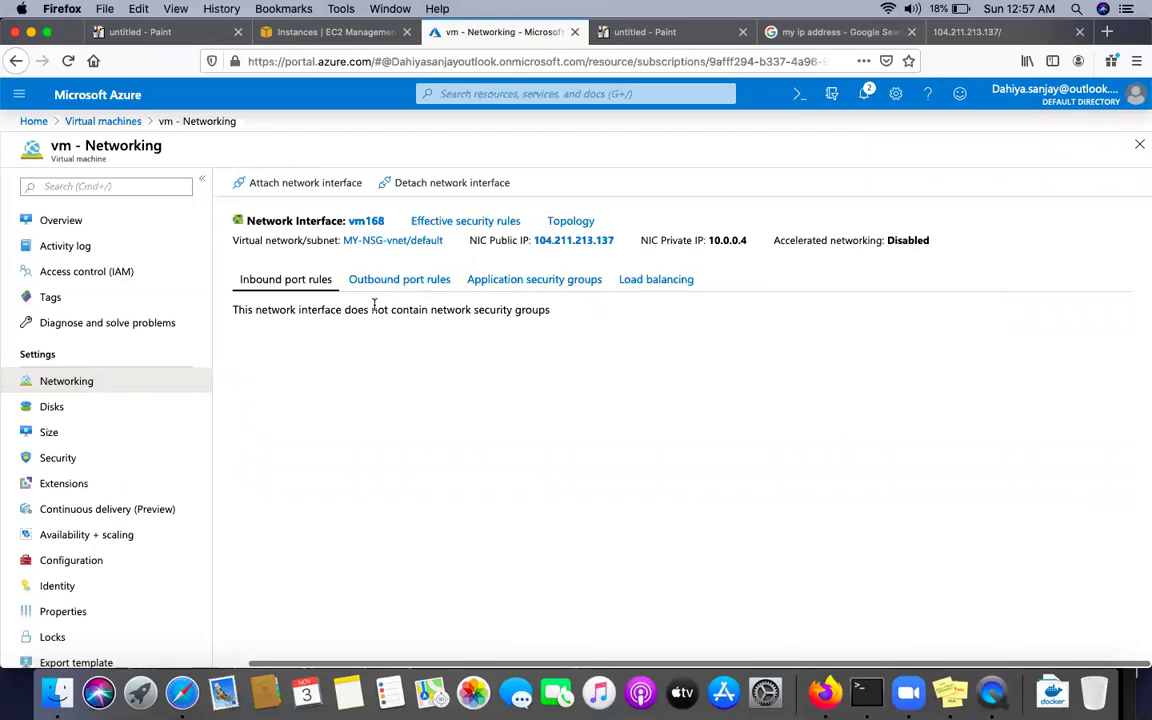
{"action": "left_click", "coordinate": [399, 279]}
{"action": "left_click", "coordinate": [513, 279]}
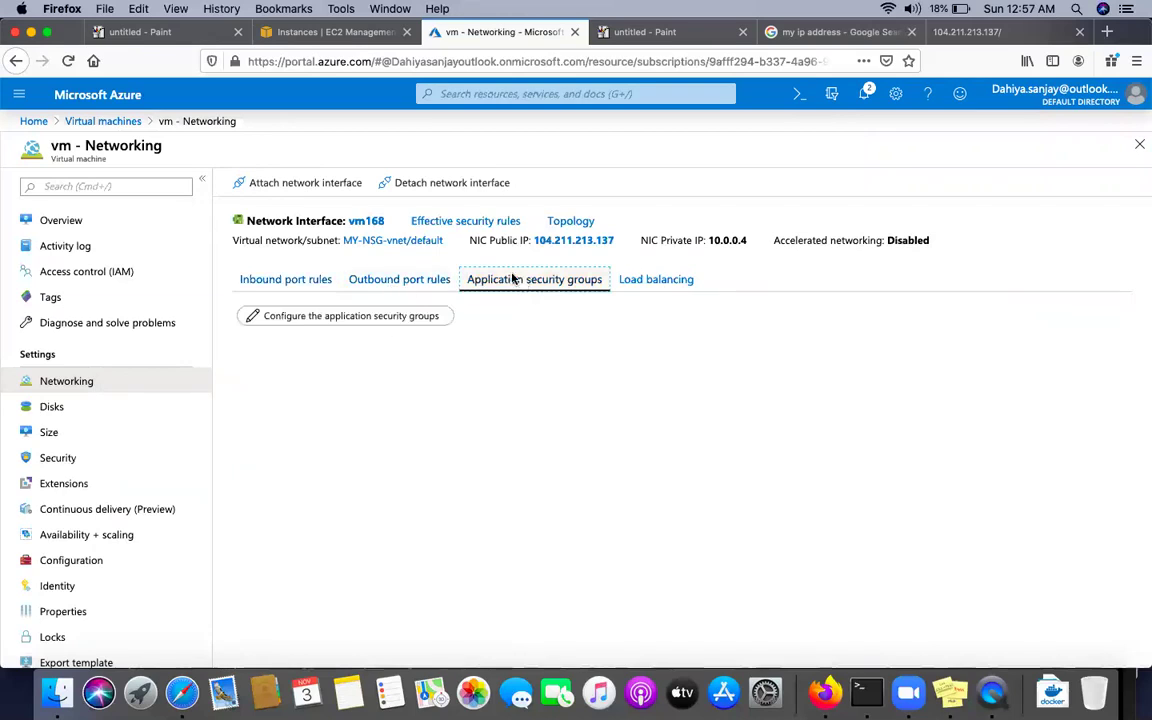
{"action": "left_click", "coordinate": [866, 692]}
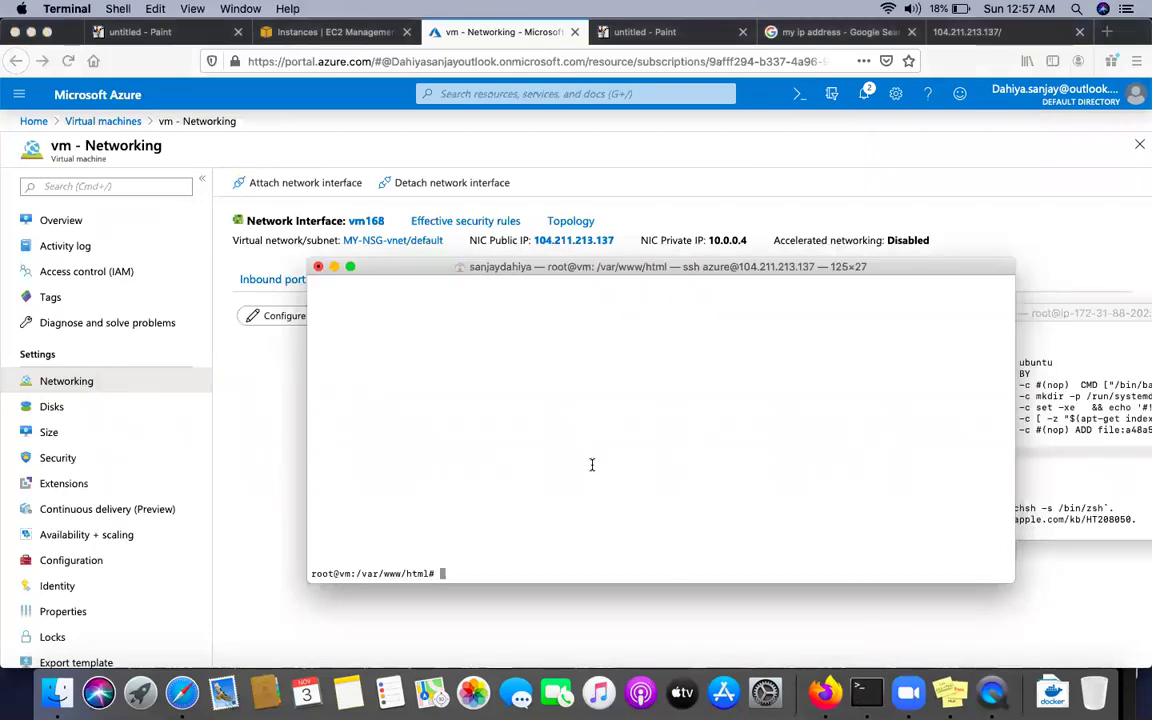
Run elinks on the VM and try loading a web address, which stalls at Making connection
{"action": "type", "text": "elinks"}
{"action": "key", "text": "Return"}
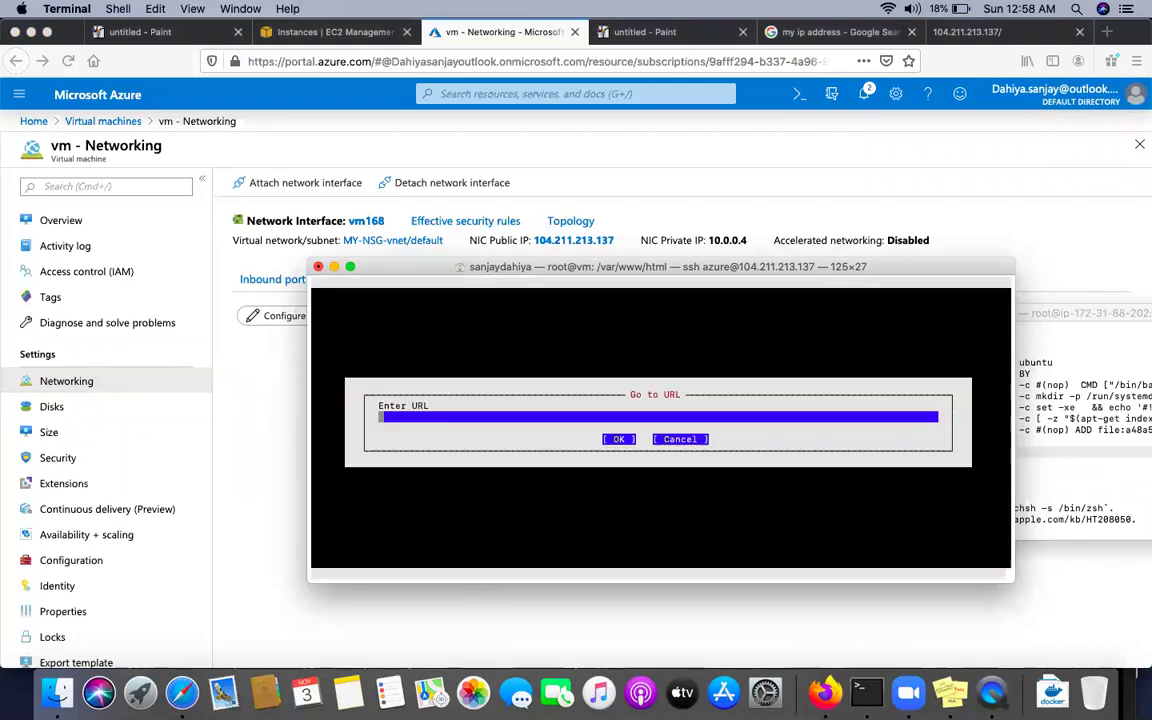
{"action": "type", "text": "www.google.com"}
{"action": "key", "text": "Return"}
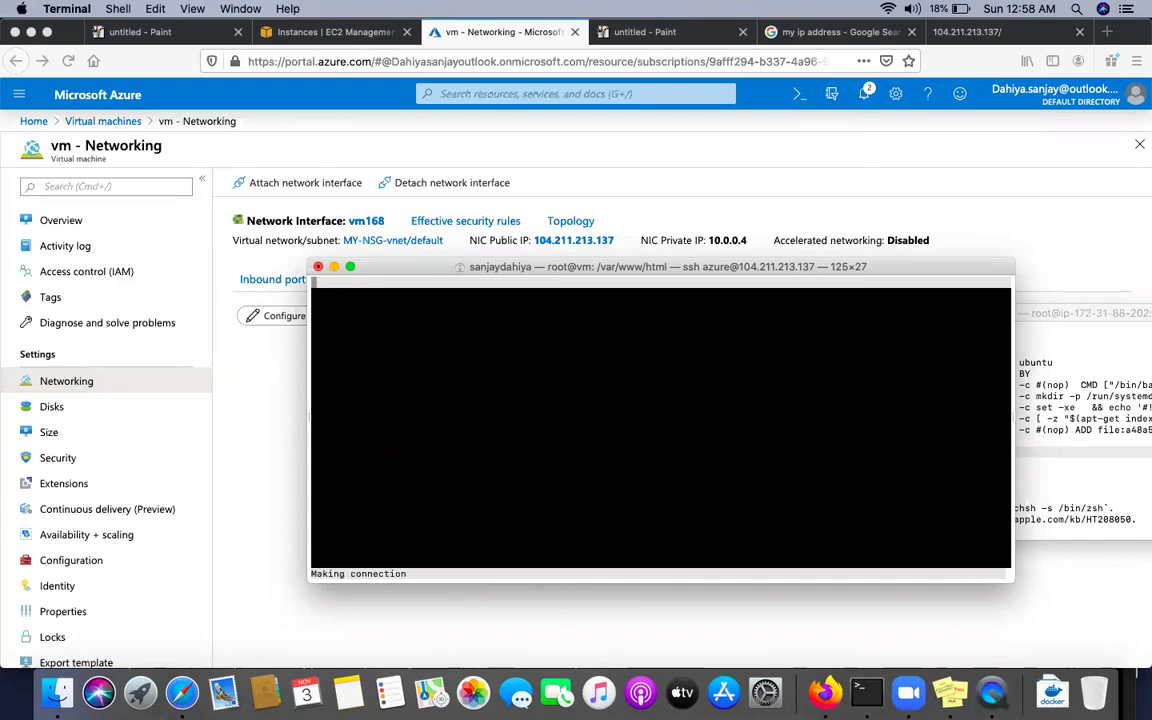
{"action": "left_click_drag", "start_coordinate": [631, 268], "coordinate": [612, 345]}
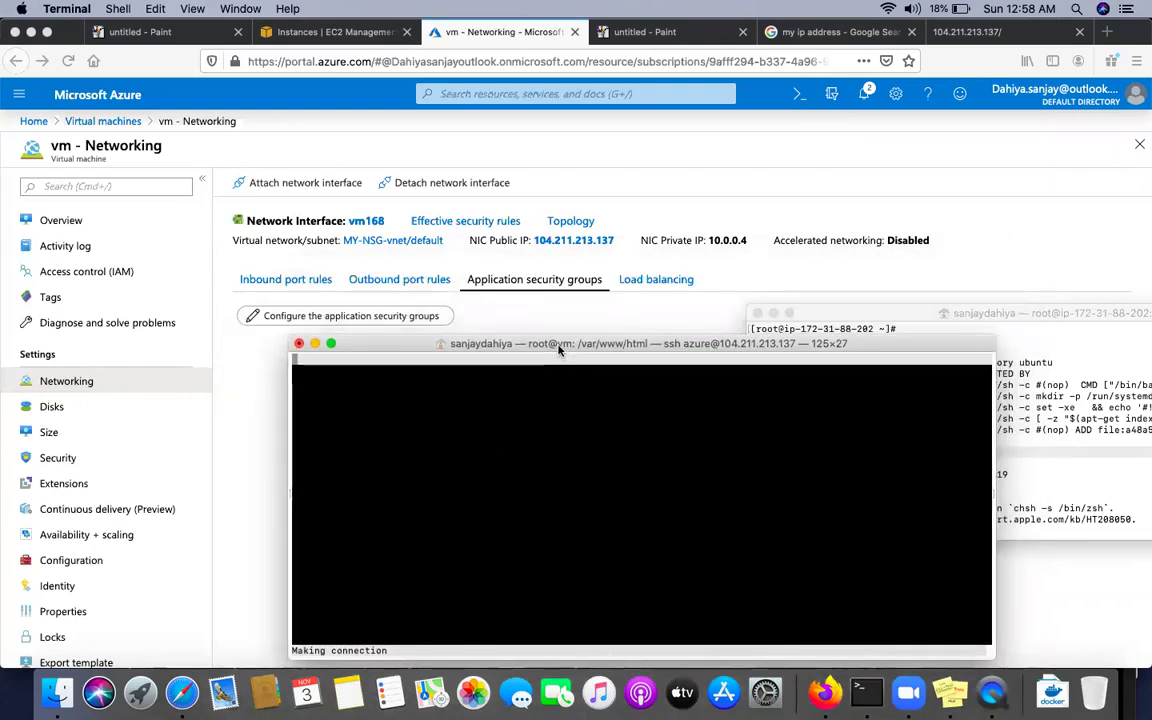
{"action": "left_click_drag", "start_coordinate": [559, 349], "coordinate": [559, 304]}
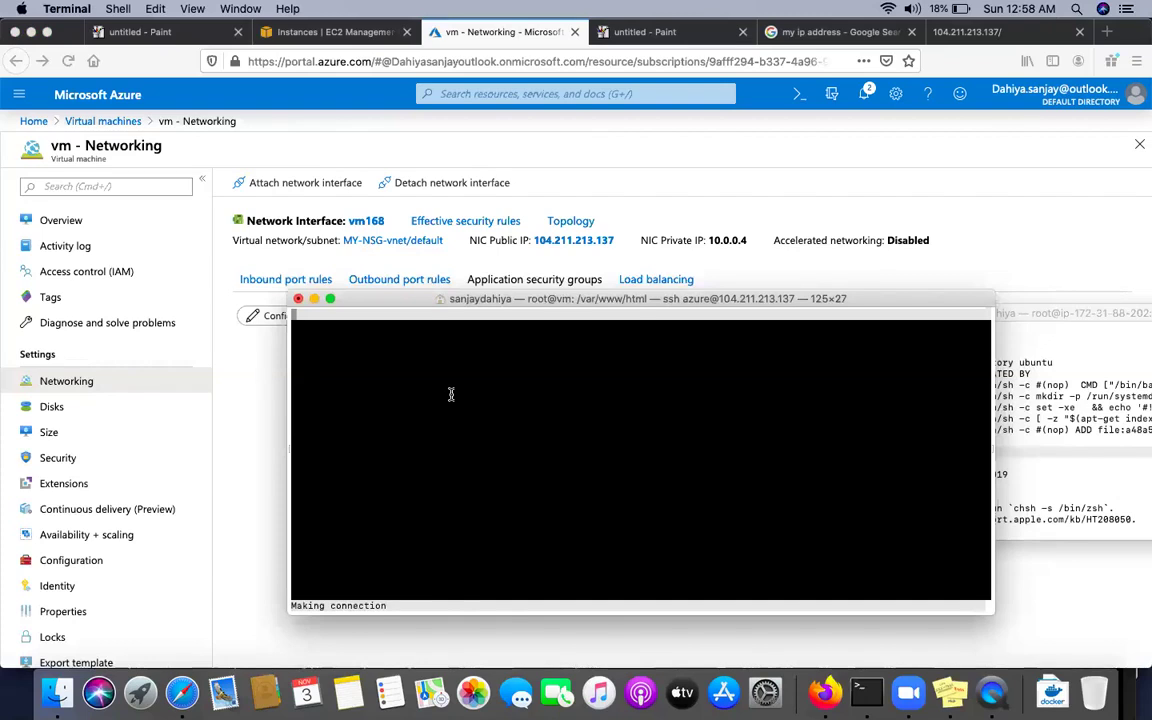
Quit the stalled browser session back to the shell and return to the portal
{"action": "key", "text": "F6"}
{"action": "key", "text": "Return"}
{"action": "key", "text": "Return"}
{"action": "key", "text": "Return"}
{"action": "key", "text": "Return"}
{"action": "key", "text": "Return"}
{"action": "key", "text": "Return"}
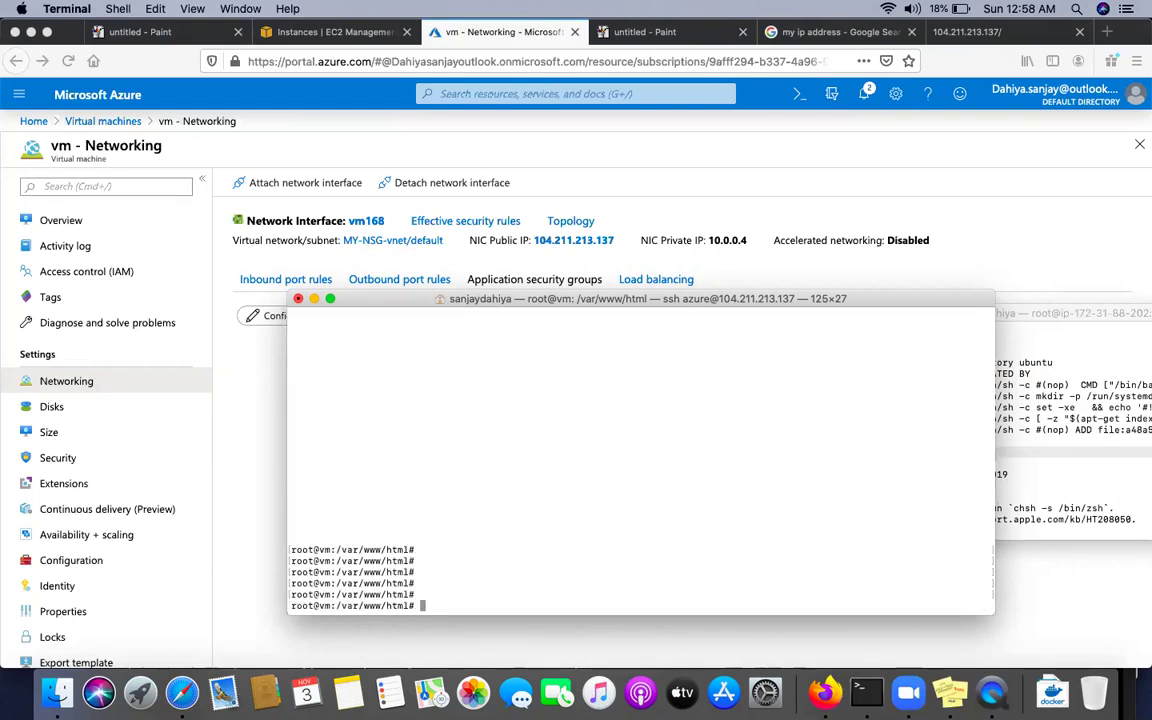
{"action": "left_click", "coordinate": [74, 383]}
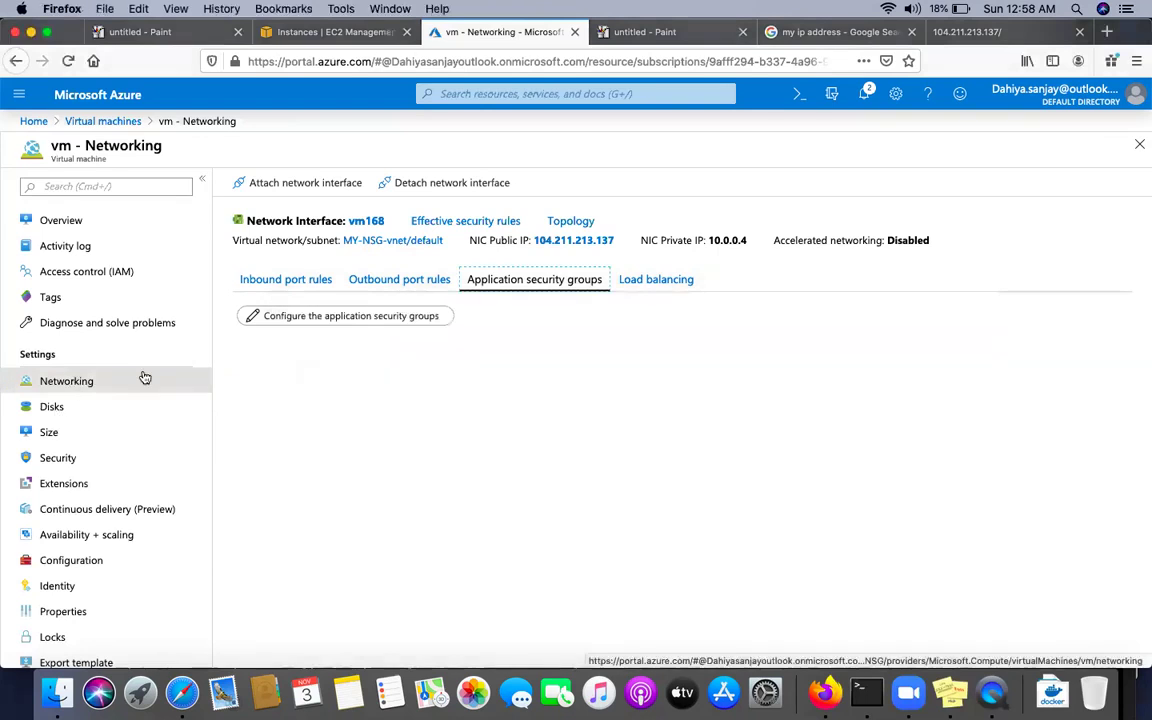
Check the vm's outbound port rules on its Networking page
{"action": "left_click", "coordinate": [90, 222]}
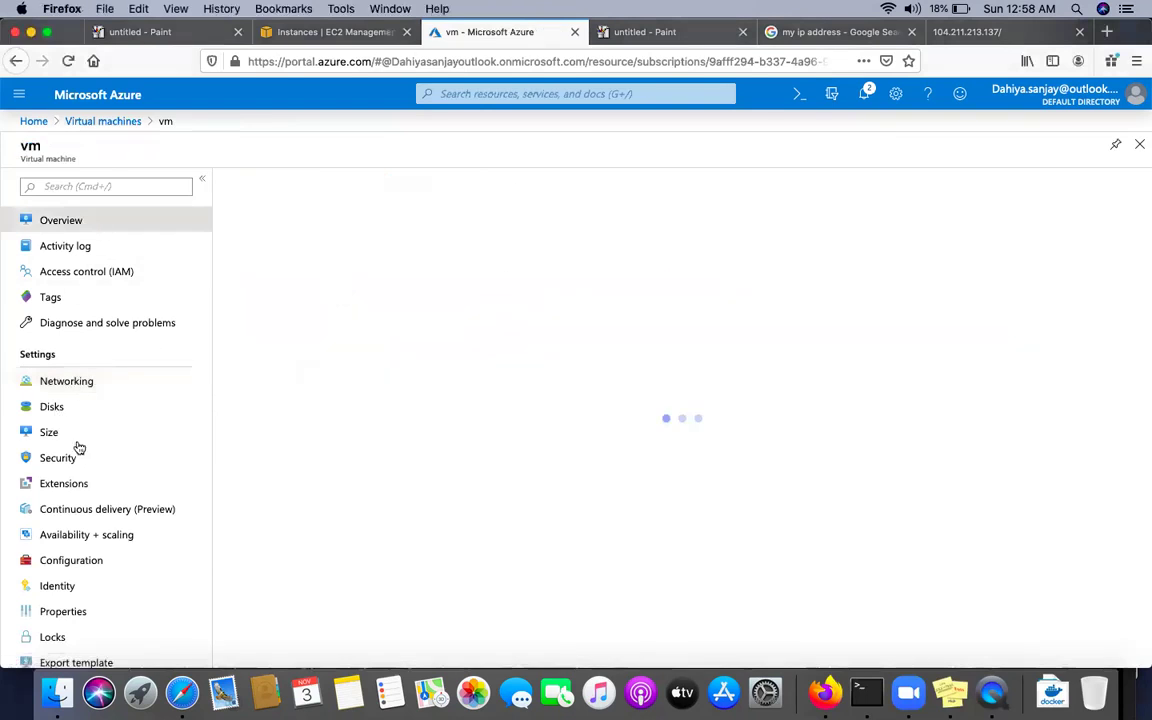
{"action": "left_click", "coordinate": [78, 384]}
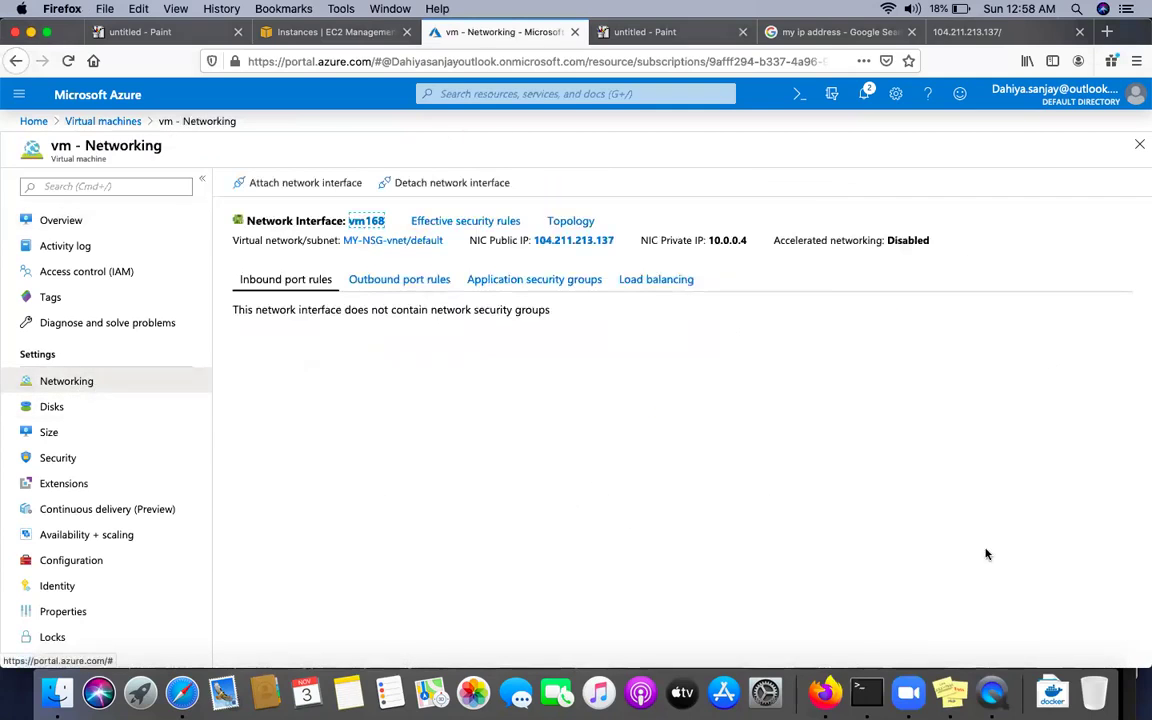
{"action": "left_click", "coordinate": [383, 282]}
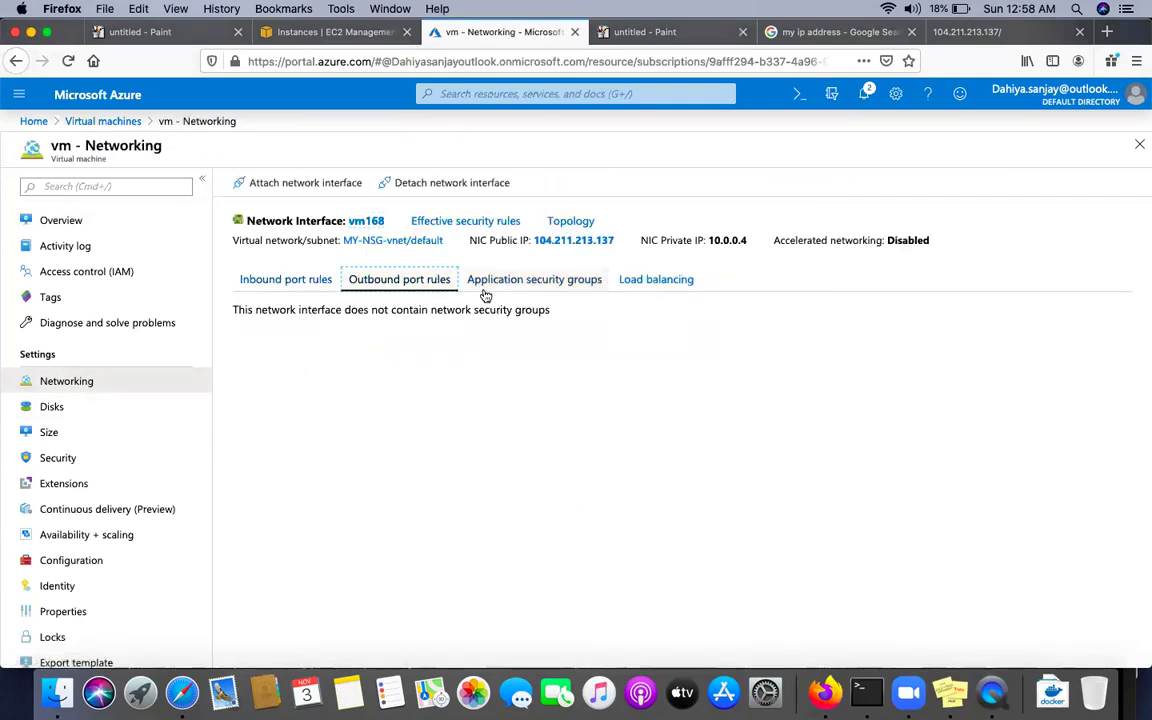
Search NSG and delete MY-NSG from the Network security groups list
{"action": "left_click", "coordinate": [531, 94]}
{"action": "type", "text": "NSG"}
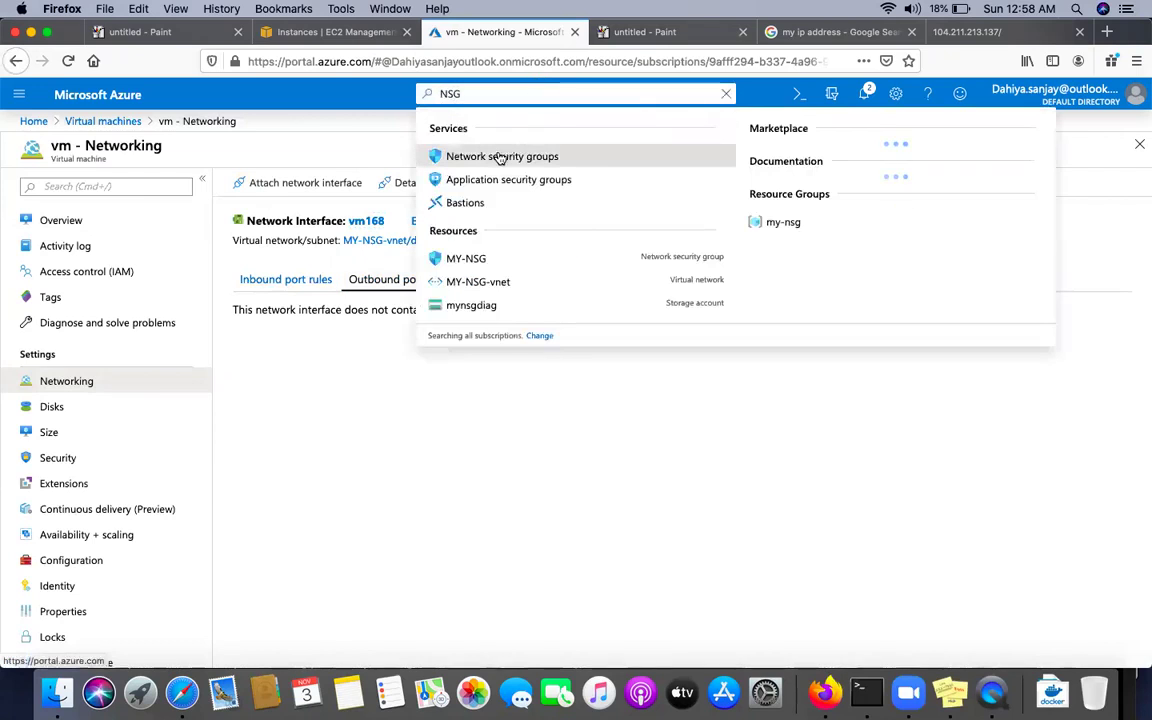
{"action": "left_click", "coordinate": [501, 157]}
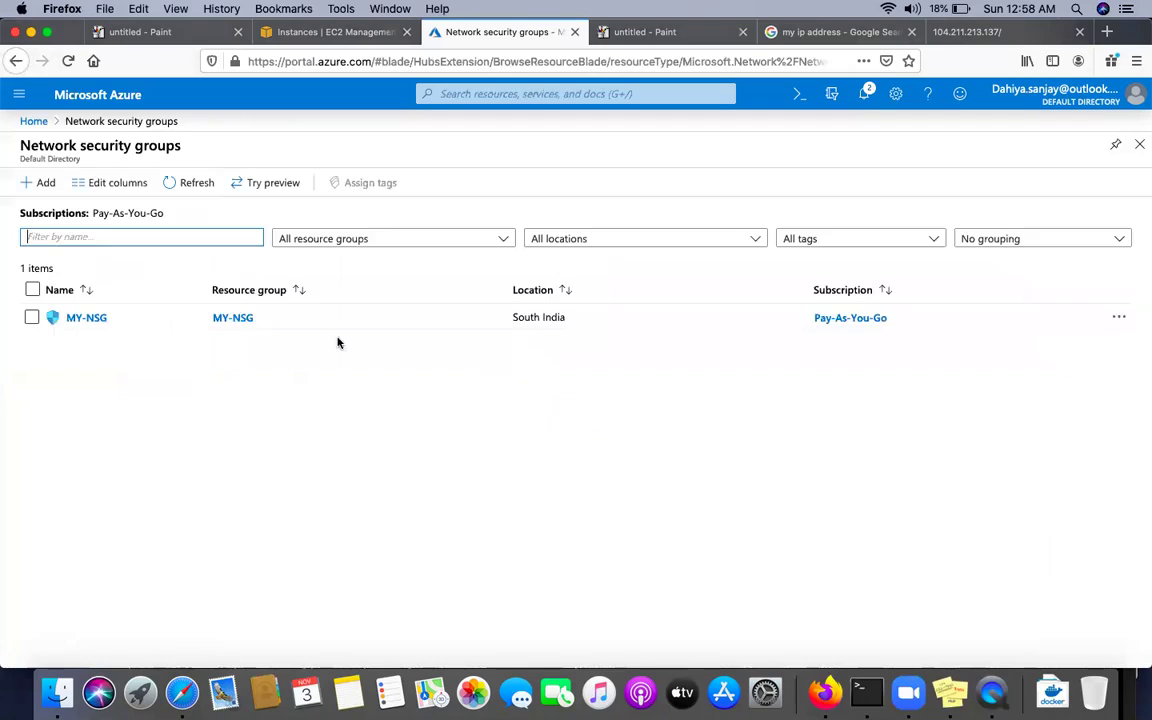
{"action": "left_click", "coordinate": [32, 318]}
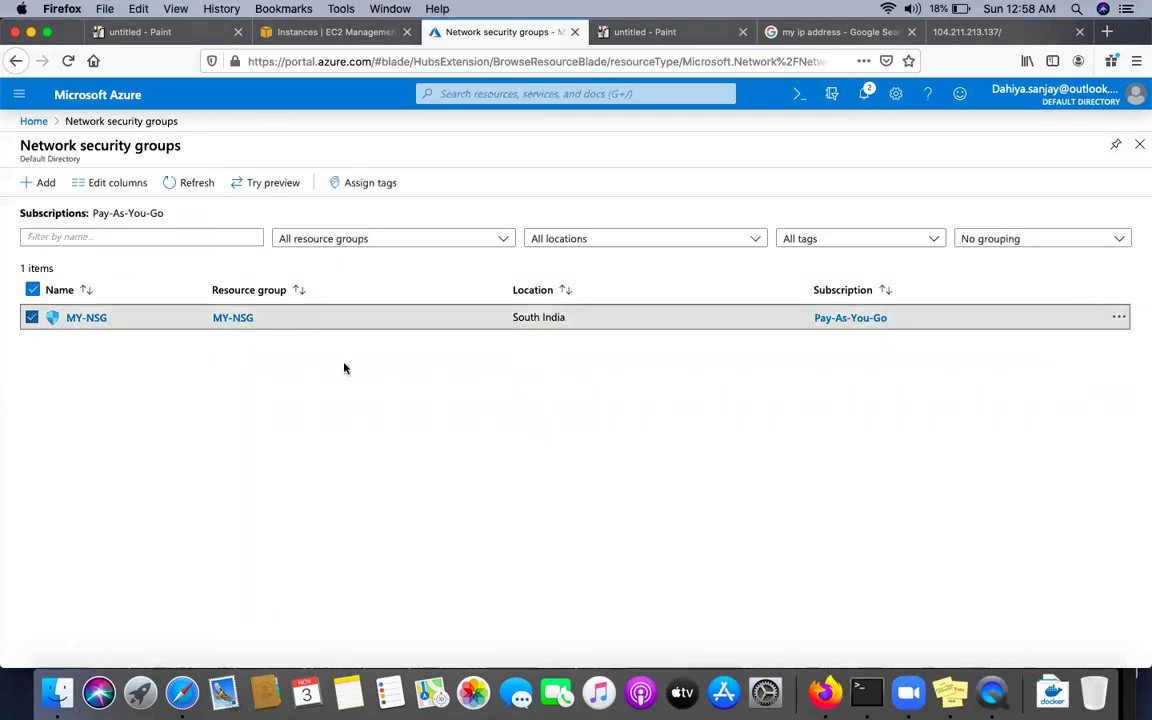
{"action": "left_click", "coordinate": [1119, 318]}
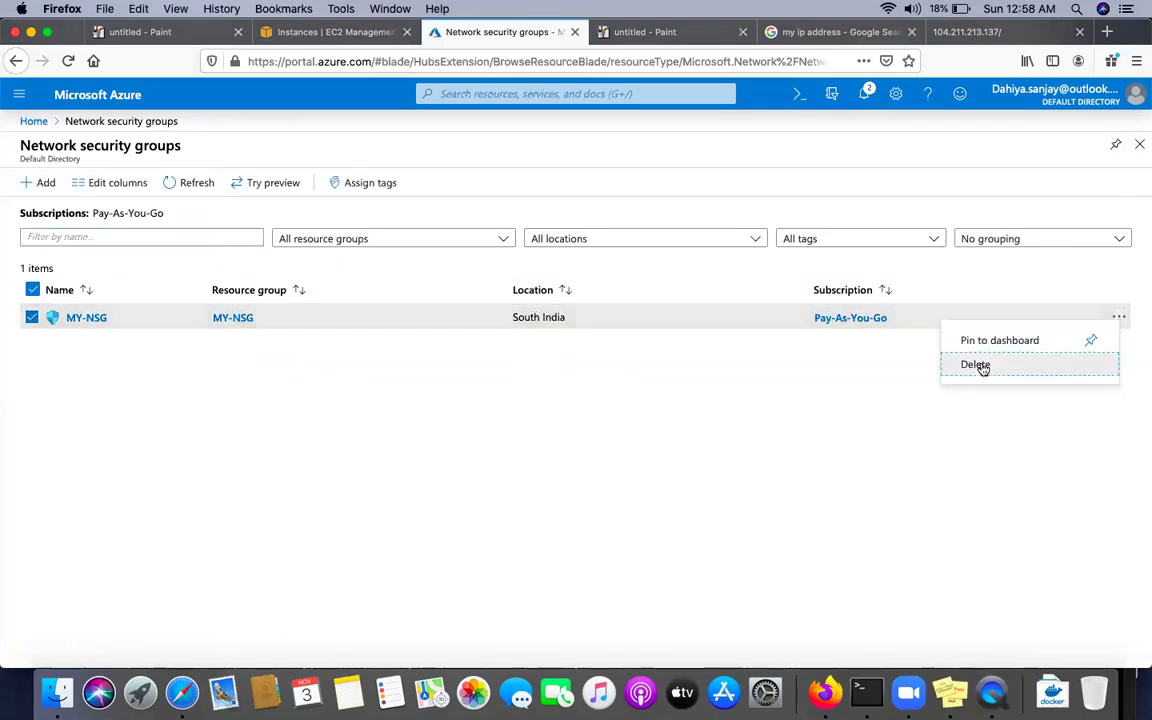
{"action": "left_click", "coordinate": [974, 366]}
{"action": "left_click", "coordinate": [827, 279]}
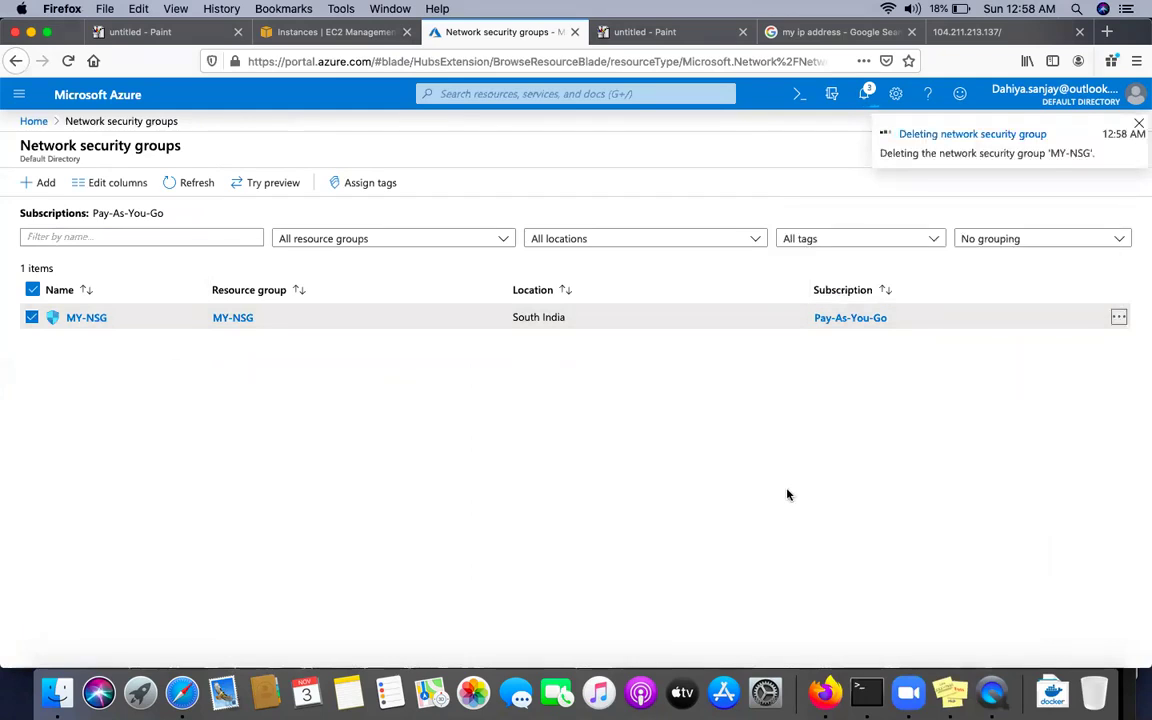
{"action": "left_click", "coordinate": [866, 692]}
{"action": "type", "text": "elinks"}
{"action": "key", "text": "Return"}
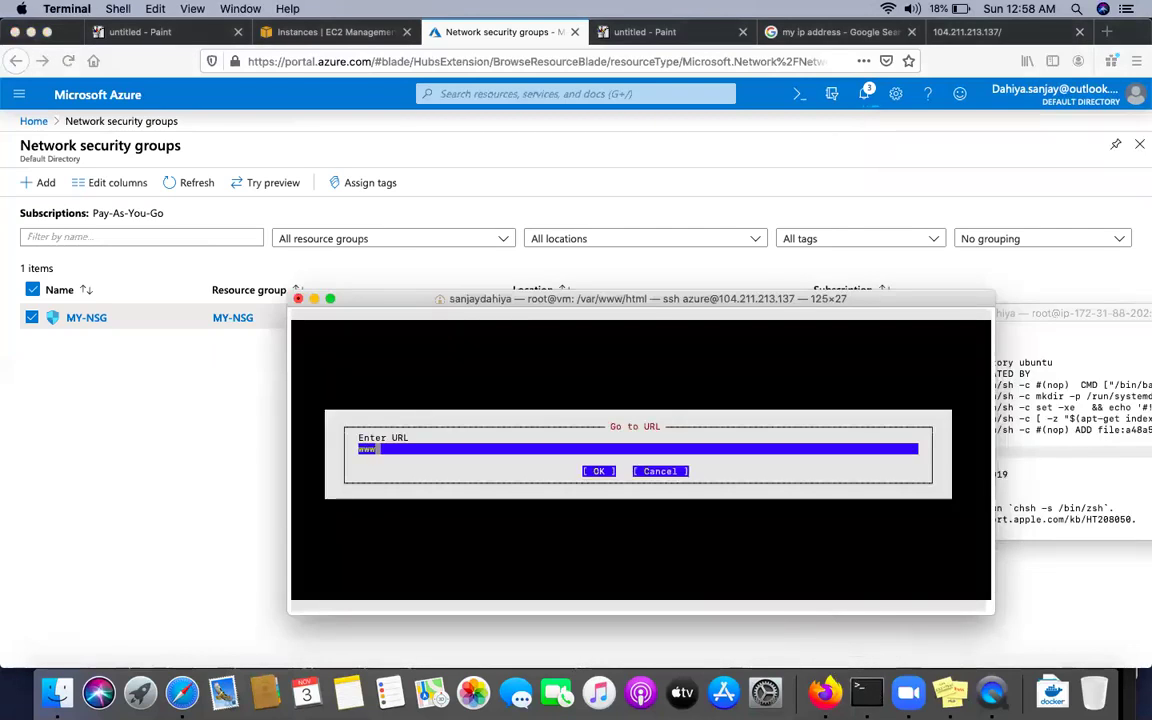
{"action": "type", "text": "www.google.com"}
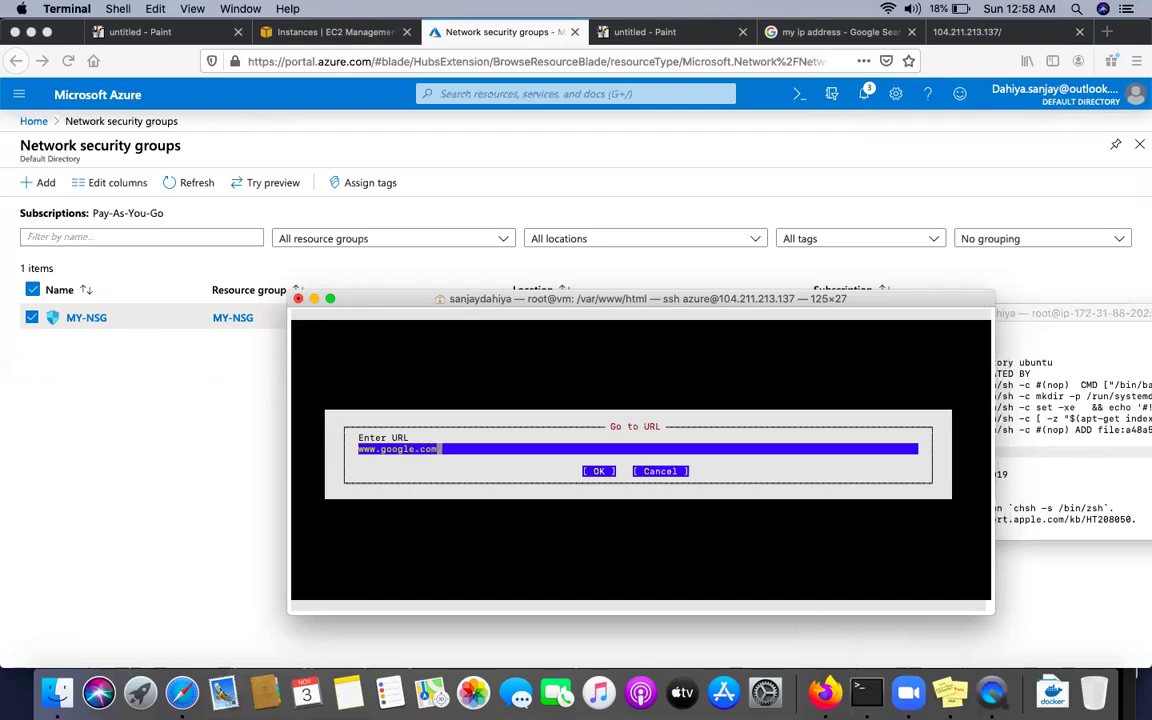
{"action": "key", "text": "Return"}
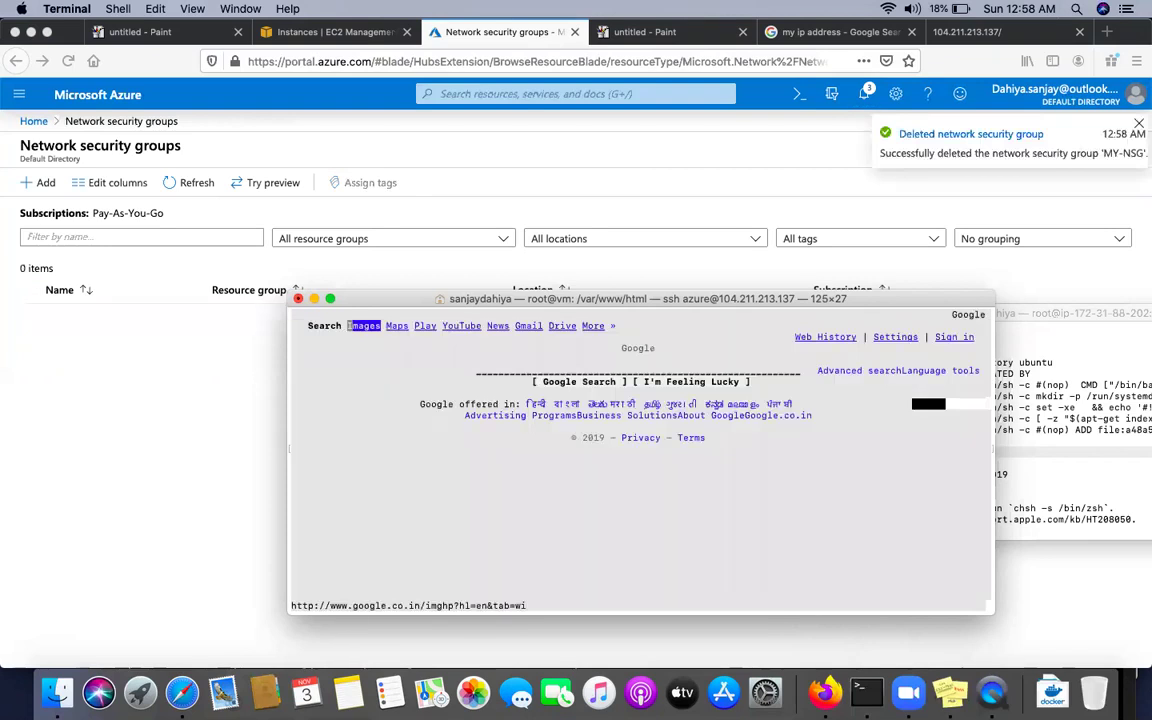
{"action": "key", "text": "Return"}
{"action": "key", "text": "Return"}
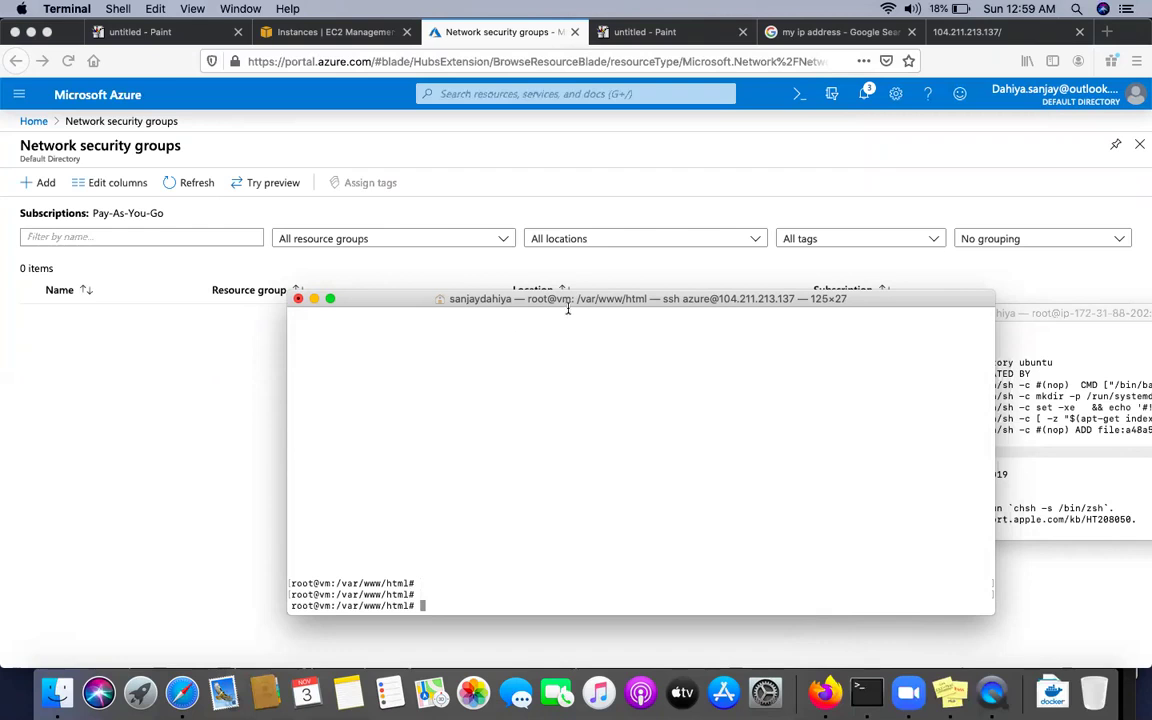
Reposition the Terminal window on screen
{"action": "left_click_drag", "start_coordinate": [577, 306], "coordinate": [425, 239]}
{"action": "left_click_drag", "start_coordinate": [467, 158], "coordinate": [475, 210]}
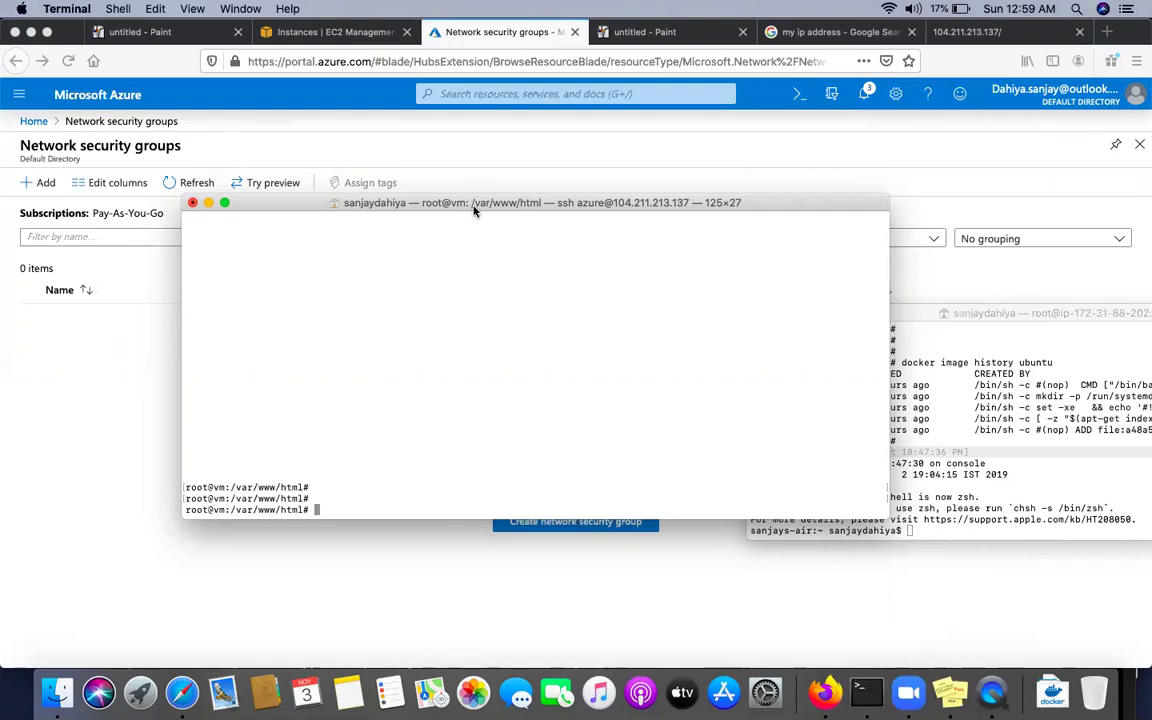
{"action": "left_click_drag", "start_coordinate": [475, 210], "coordinate": [440, 260]}
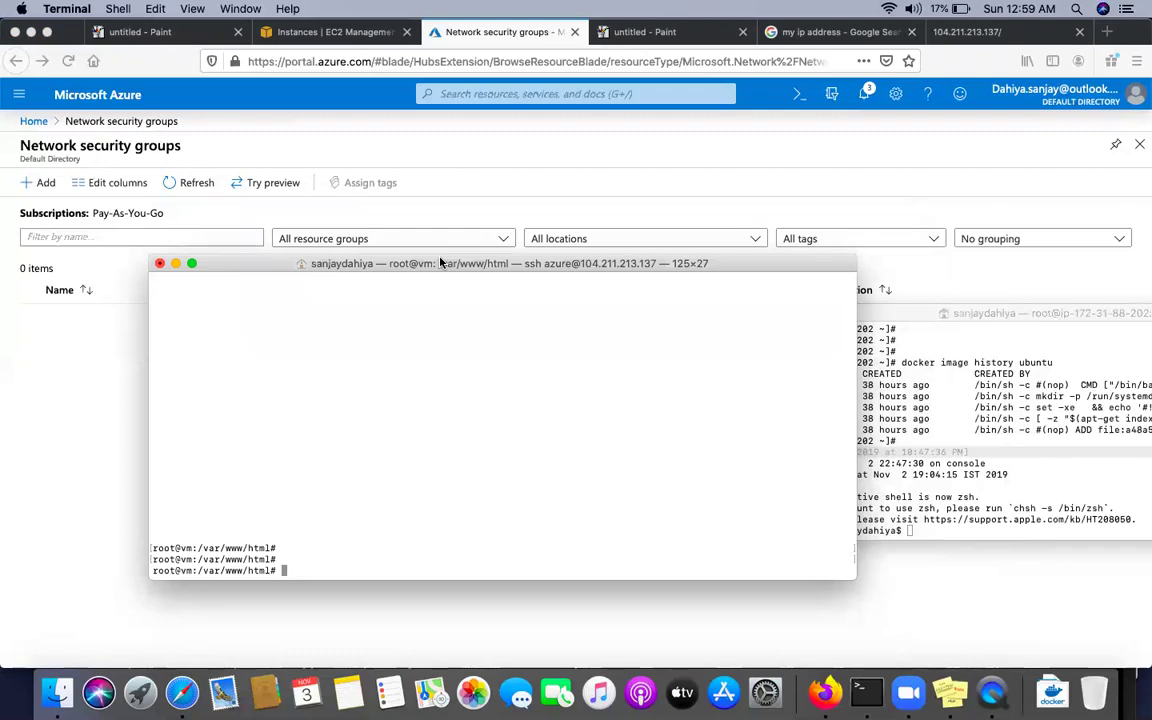
{"action": "left_click_drag", "start_coordinate": [440, 263], "coordinate": [425, 212]}
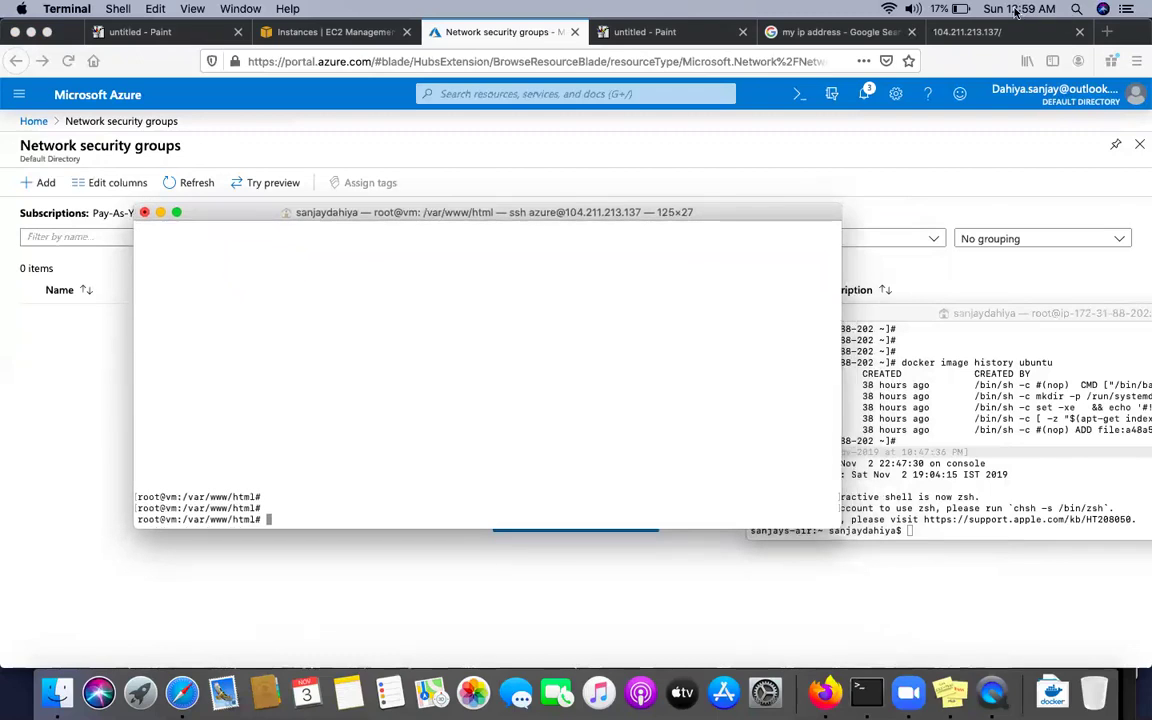